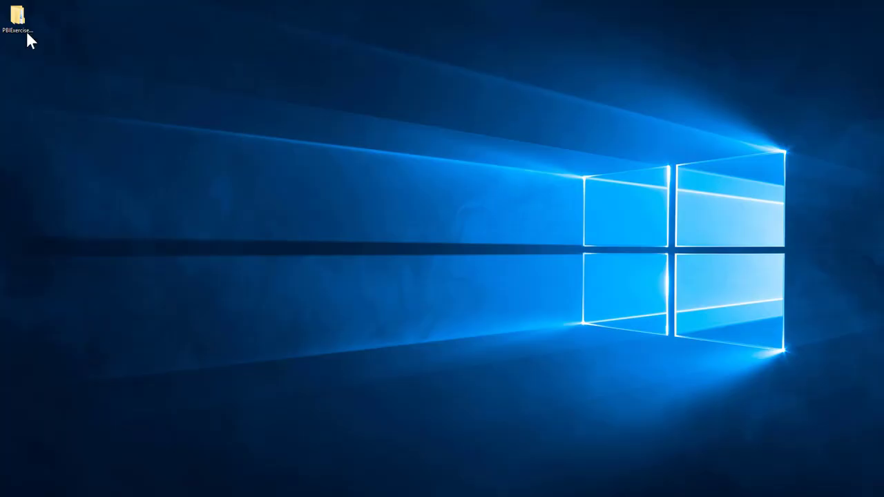
# Open the PBIExerciseFiles folder from the desktop, move its window toward the screen centre and widen the file list.
pyautogui.click(19, 23)
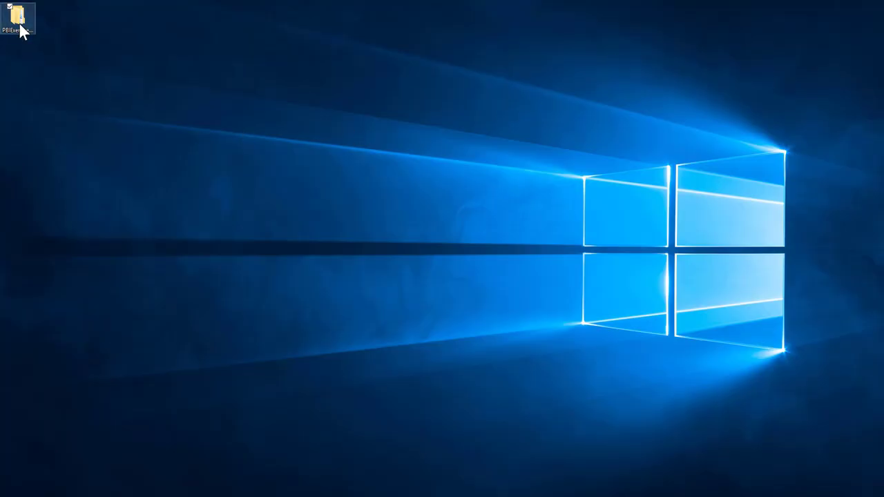
pyautogui.doubleClick(19, 25)
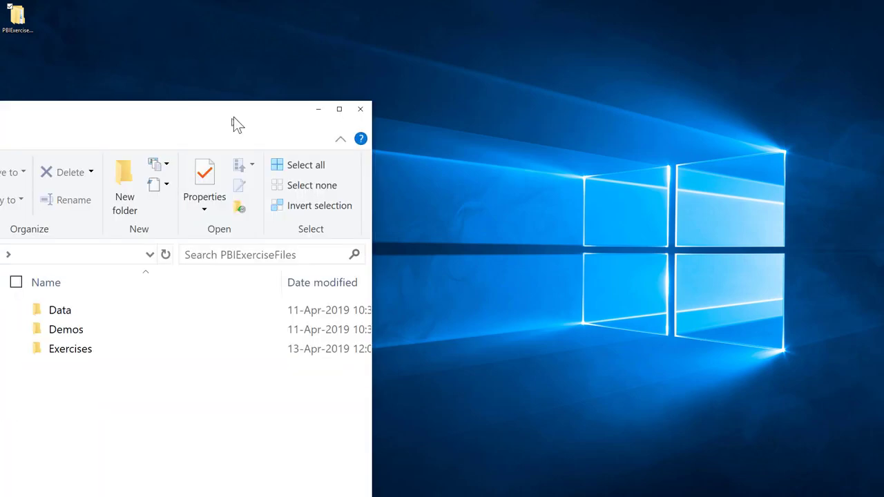
pyautogui.moveTo(233, 119); pyautogui.dragTo(463, 39)
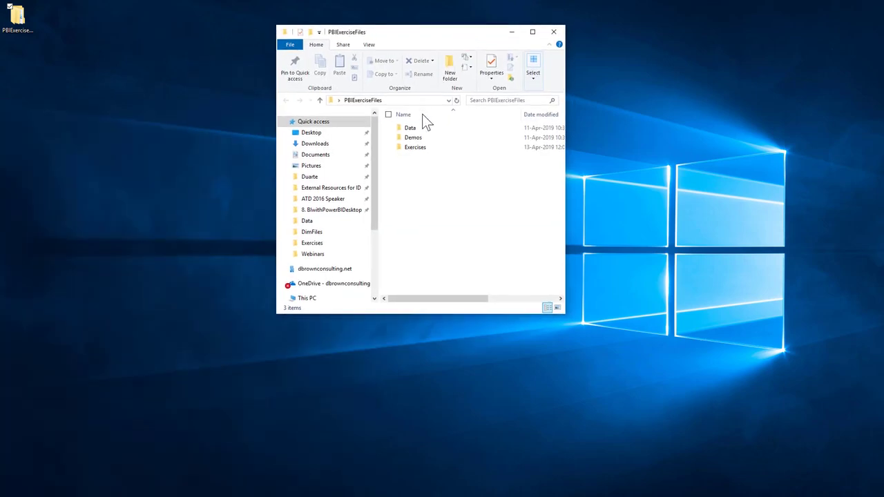
pyautogui.moveTo(378, 166); pyautogui.dragTo(301, 171)
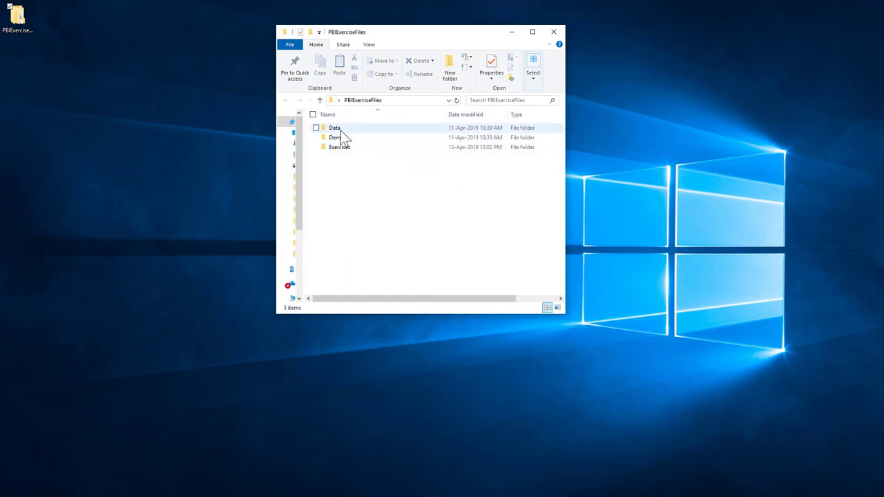
# Navigate through the Data, Sales Data and Actual folders and open the TextDump folder.
pyautogui.doubleClick(341, 130)
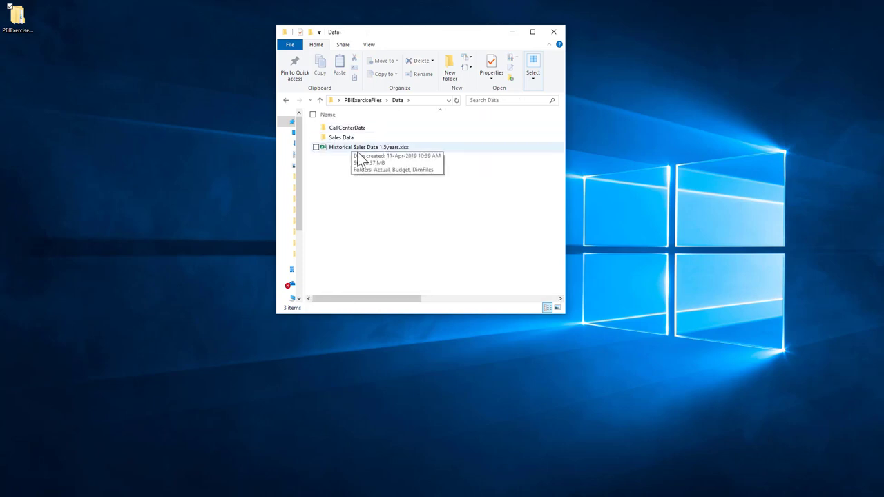
pyautogui.click(346, 139)
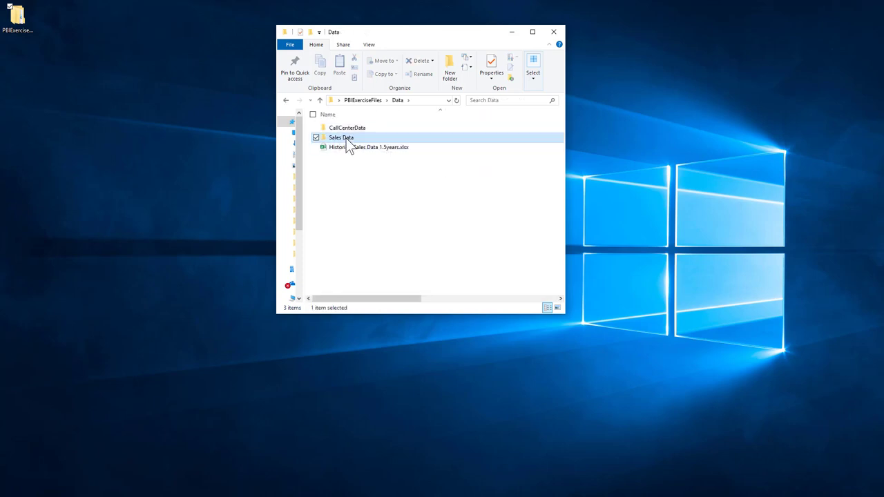
pyautogui.doubleClick(346, 138)
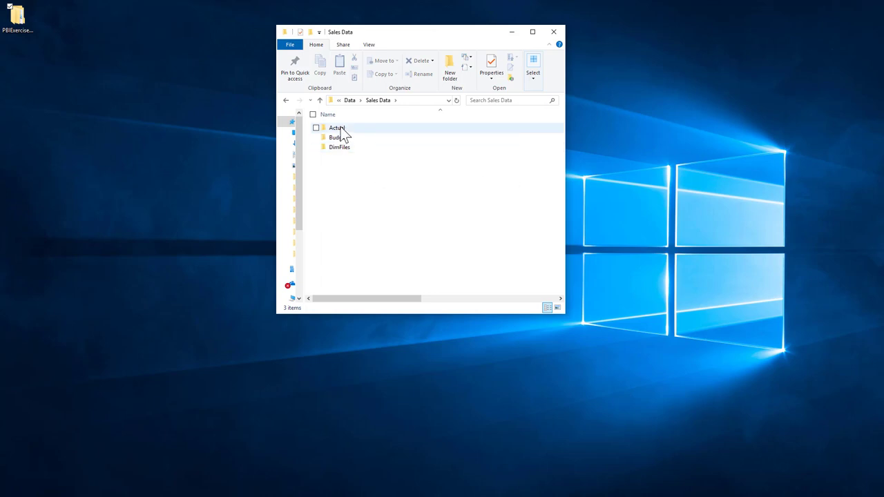
pyautogui.doubleClick(343, 132)
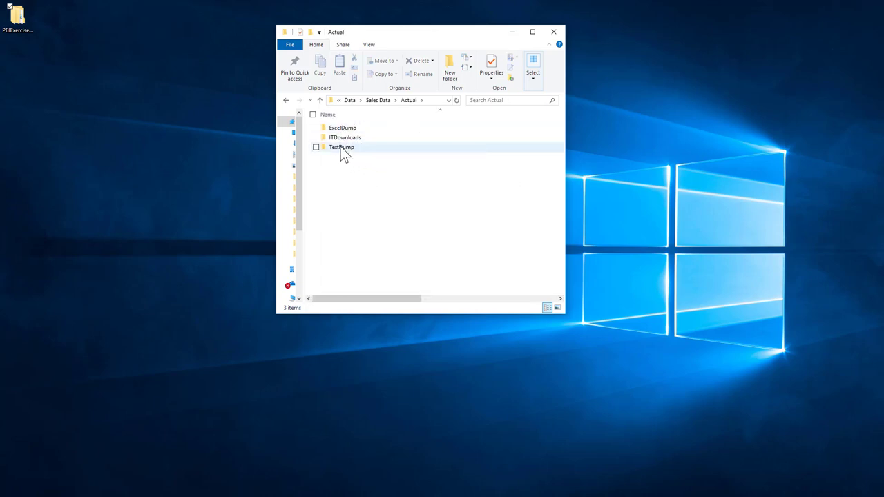
pyautogui.click(344, 147)
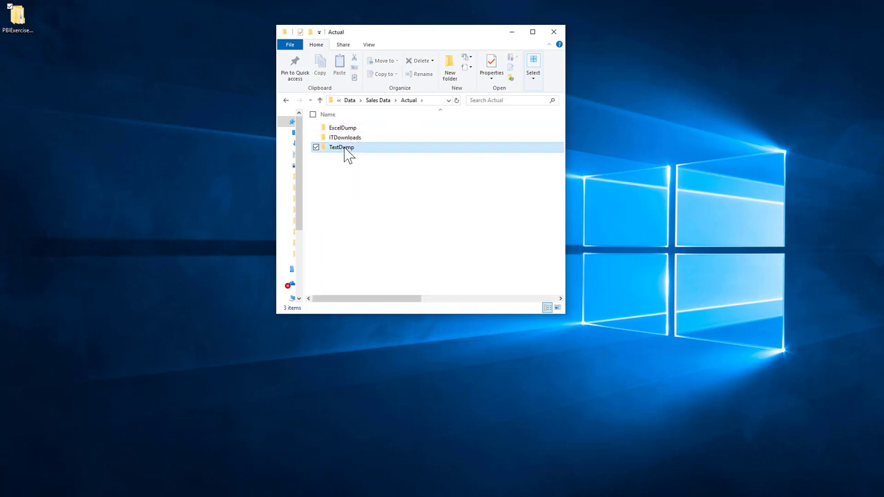
pyautogui.doubleClick(344, 147)
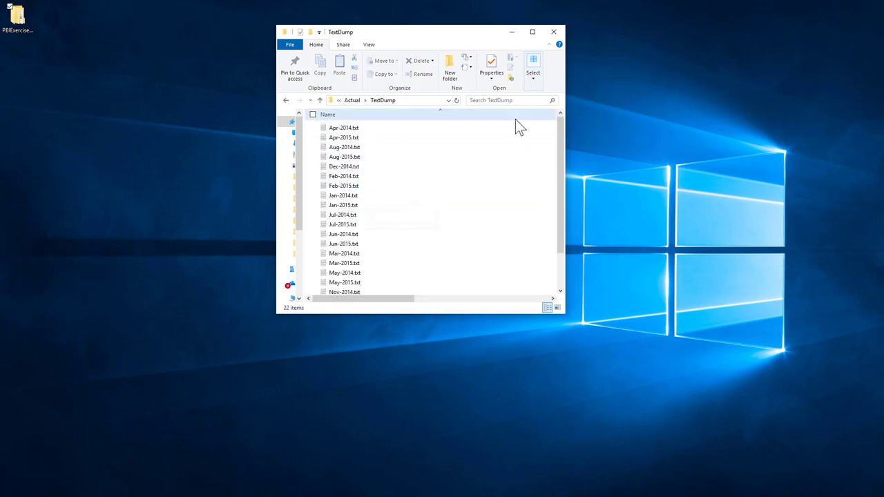
# Open Jan-2015.txt, examine its columns from Region through Units Sold, and close the file.
pyautogui.moveTo(561, 132); pyautogui.dragTo(556, 179)
pyautogui.click(341, 166)
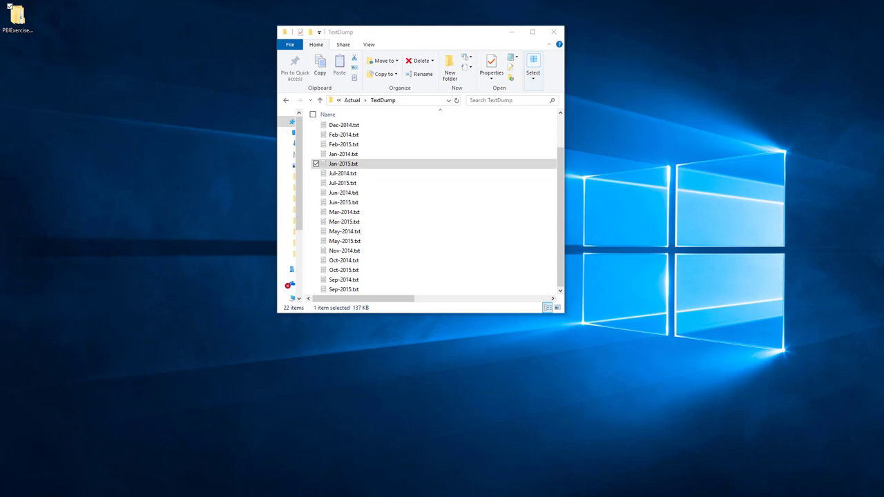
pyautogui.moveTo(149, 28); pyautogui.dragTo(487, 66)
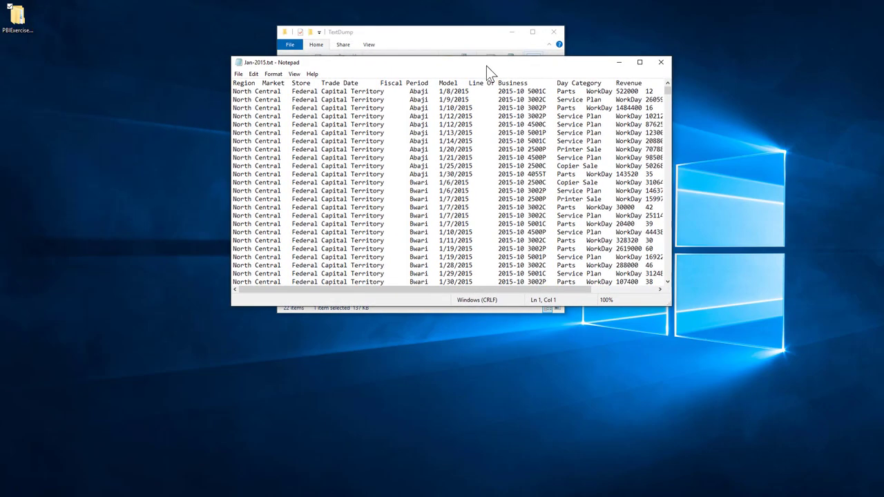
pyautogui.moveTo(668, 88)
pyautogui.mouseDown()
pyautogui.moveTo(669, 103)
pyautogui.moveTo(667, 82)
pyautogui.mouseUp()
pyautogui.moveTo(538, 288); pyautogui.dragTo(612, 286)
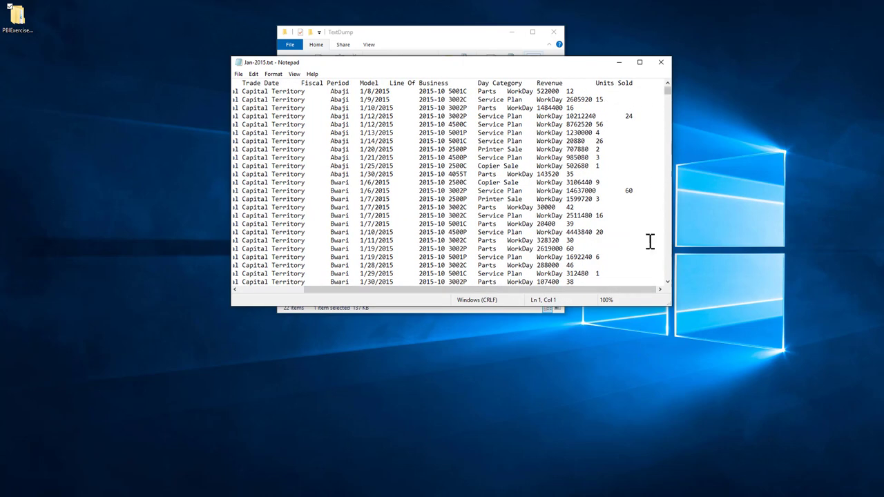
pyautogui.moveTo(604, 288); pyautogui.dragTo(354, 306)
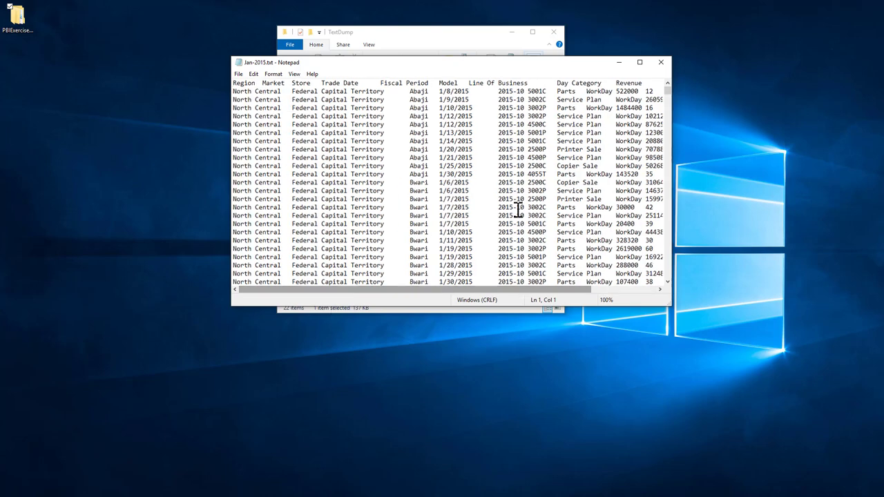
pyautogui.click(662, 62)
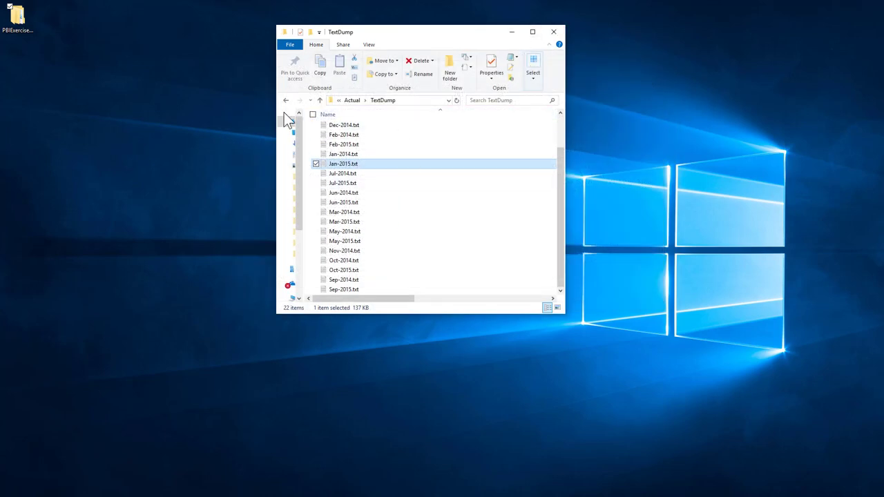
# Return to the Sales Data folder and open DimensionTables.xlsx from the DimFiles folder.
pyautogui.click(351, 101)
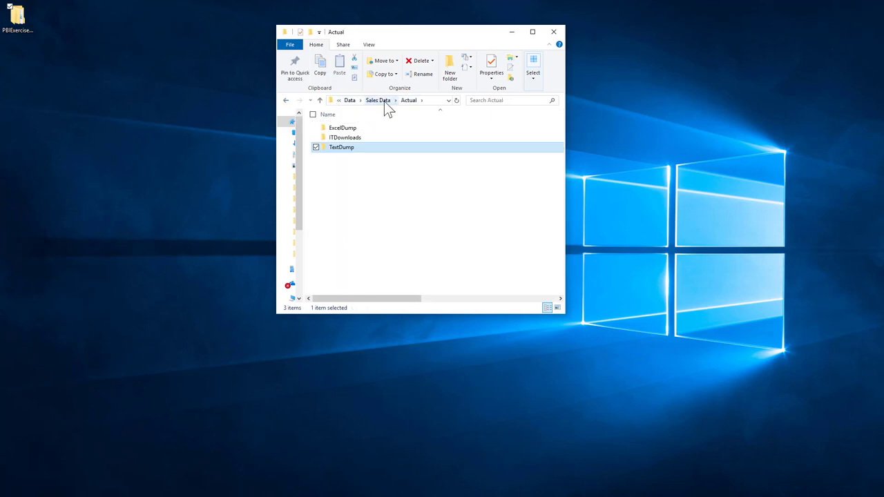
pyautogui.click(379, 101)
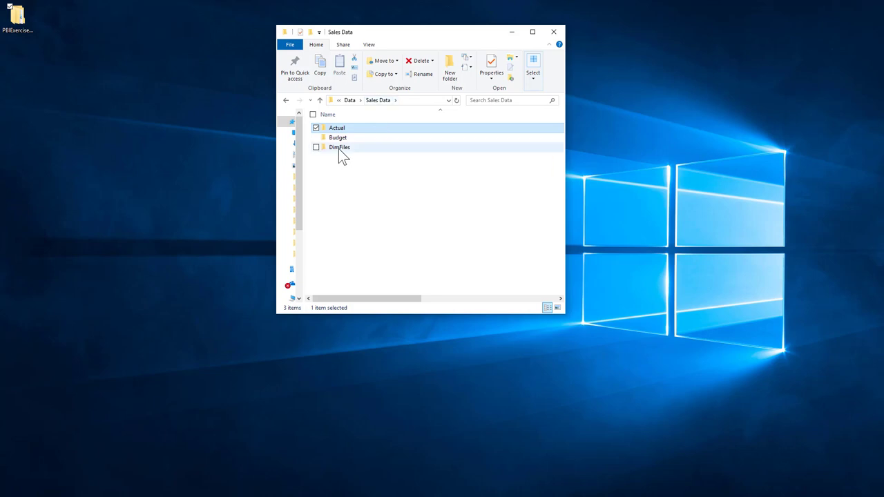
pyautogui.click(339, 151)
pyautogui.doubleClick(339, 149)
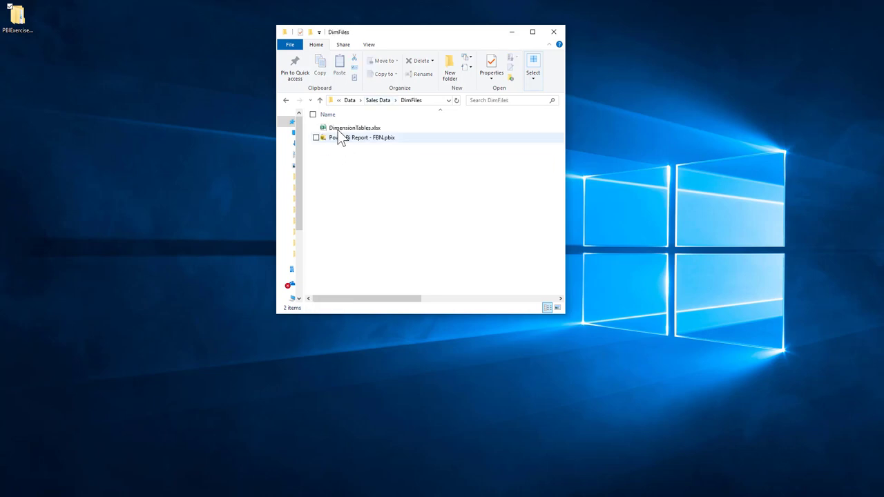
pyautogui.doubleClick(349, 129)
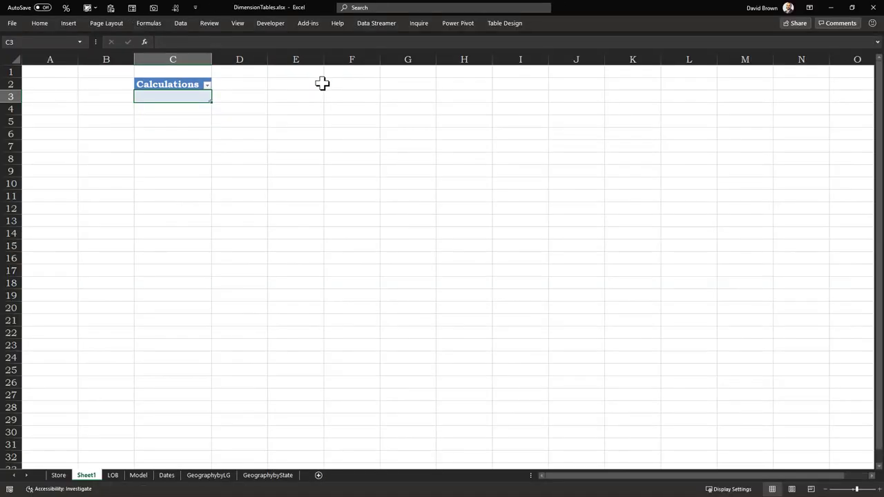
# Examine the line-of-business table on the LOB sheet and the model codes and names on the Model sheet.
pyautogui.click(113, 477)
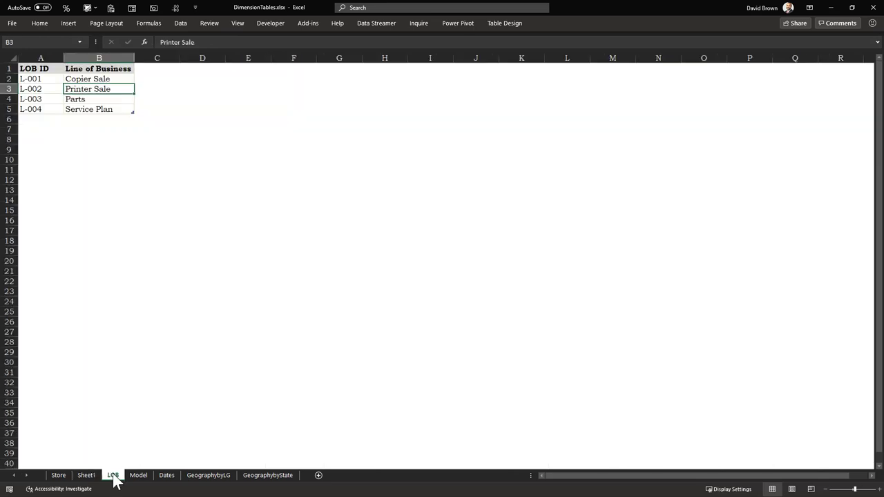
pyautogui.click(112, 178)
pyautogui.keyDown('ctrl'); pyautogui.scroll(2, 112, 178); pyautogui.keyUp('ctrl')
pyautogui.click(112, 178)
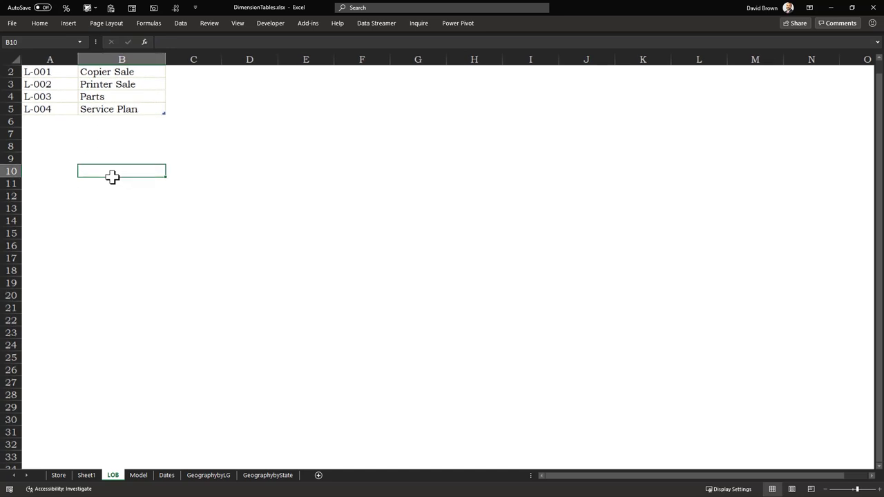
pyautogui.hotkey('ctrl', 'Up')
pyautogui.hotkey('ctrl', 'Up')
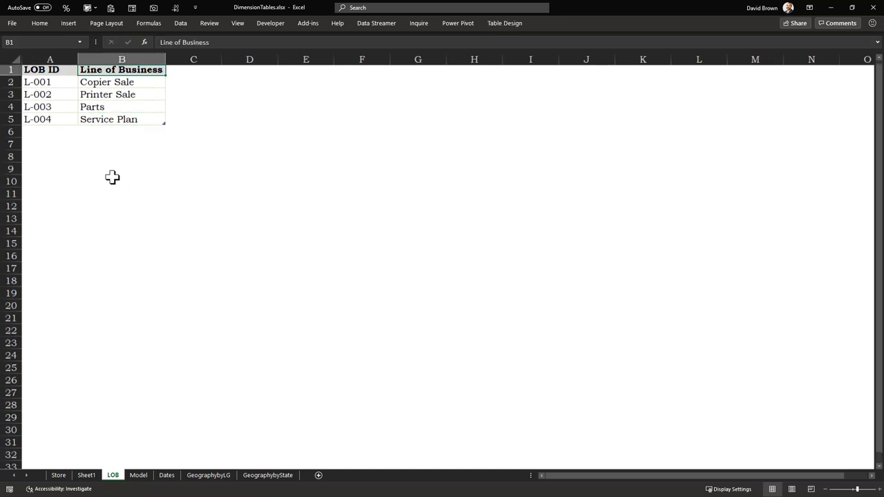
pyautogui.press('Left')
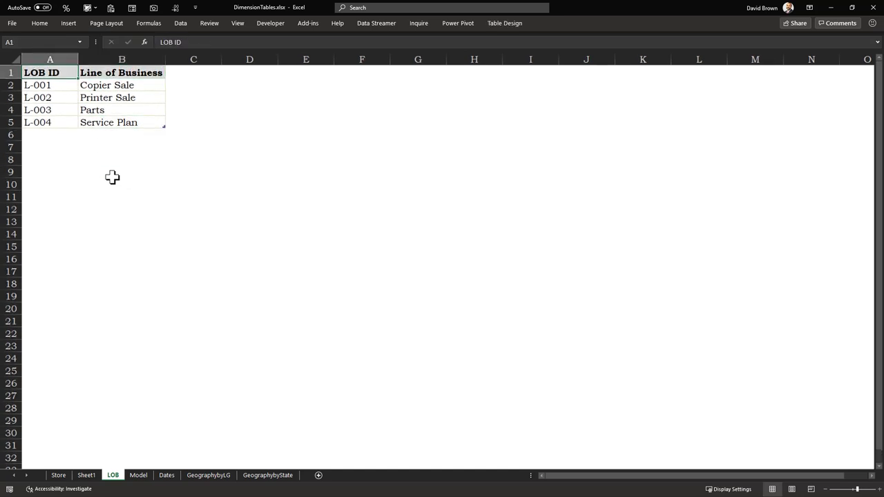
pyautogui.click(141, 477)
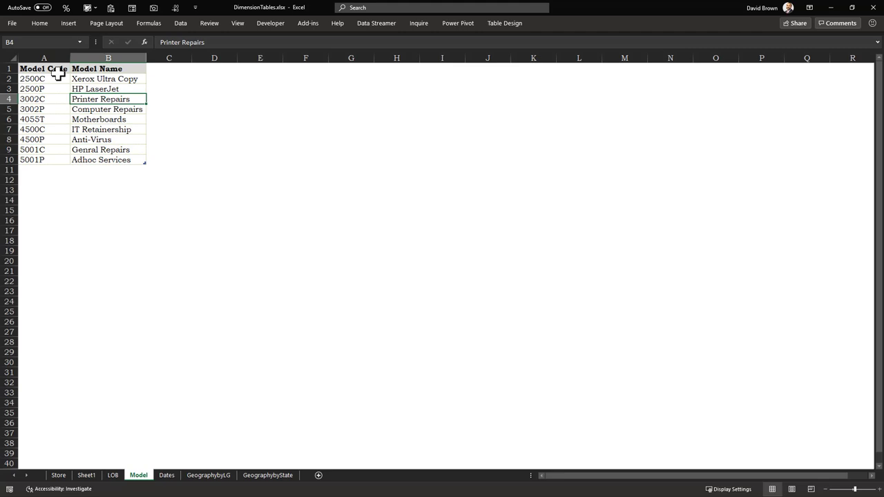
pyautogui.press('Left')
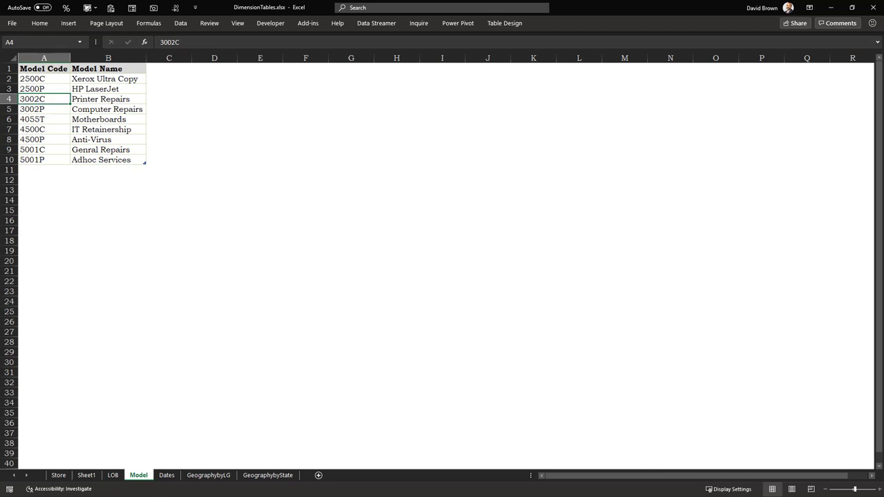
# Enlarge the Dates sheet and format all dates in the Date column in the 1-Jan-14 style.
pyautogui.click(168, 476)
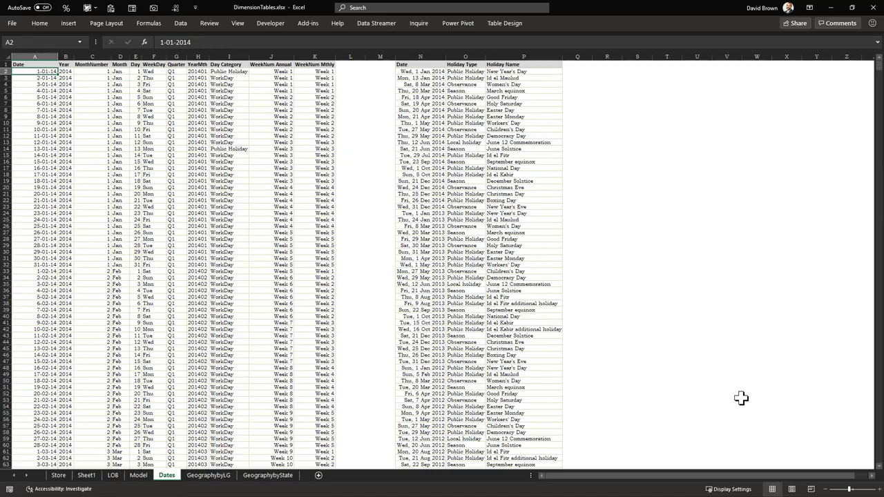
pyautogui.click(874, 489)
pyautogui.click(874, 489)
pyautogui.click(875, 488)
pyautogui.click(874, 488)
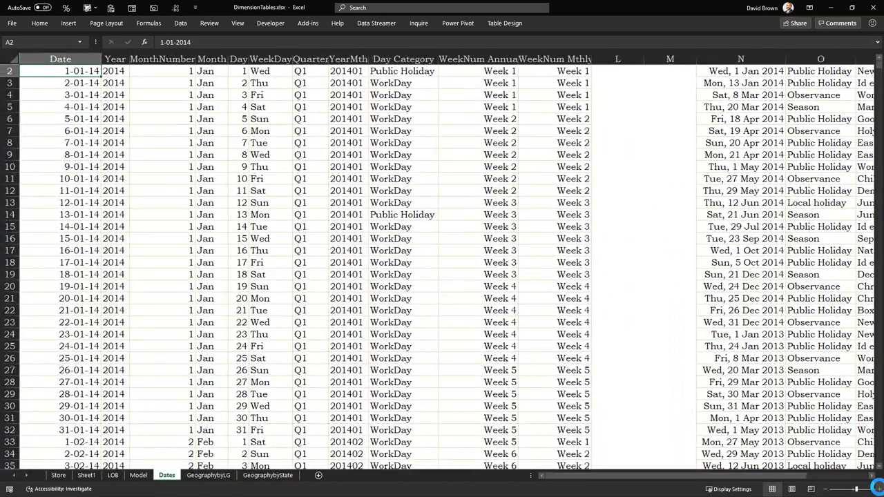
pyautogui.hotkey('ctrl', 'shift', 'Down')
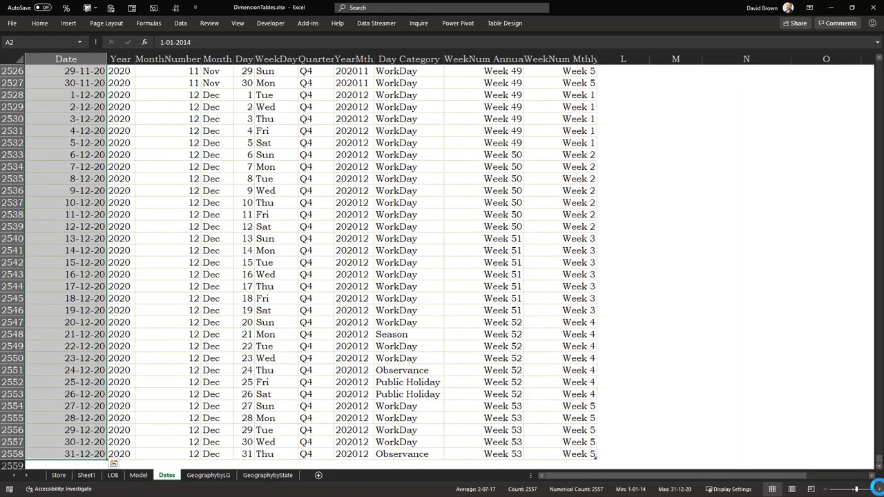
pyautogui.hotkey('ctrl', 'shift', 'Up')
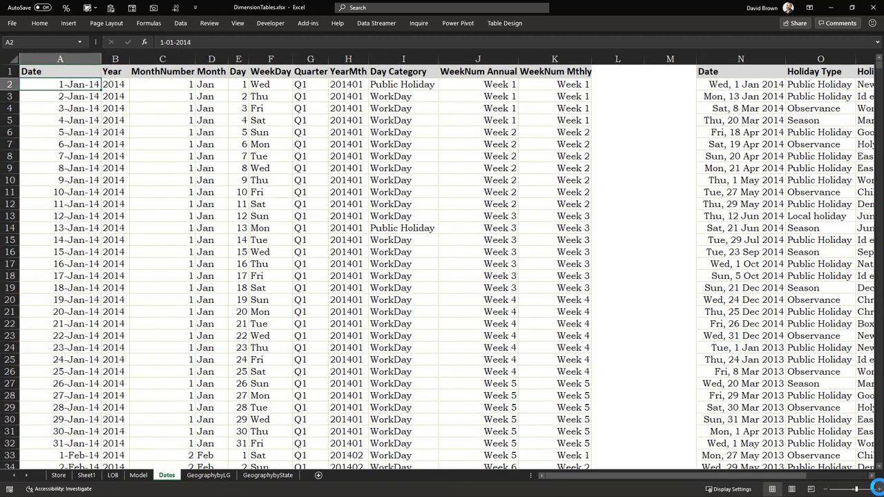
# Examine the Dates table's Date column from its first to its last row and return to the header.
pyautogui.press('Down')
pyautogui.press('Down')
pyautogui.press('Down')
pyautogui.press('Down')
pyautogui.press('Down')
pyautogui.press('Down')
pyautogui.press('Down')
pyautogui.press('Down')
pyautogui.press('Down')
pyautogui.press('Down')
pyautogui.press('Down')
pyautogui.press('Down')
pyautogui.press('Down')
pyautogui.press('Down')
pyautogui.press('Down')
pyautogui.press('Down')
pyautogui.press('Down')
pyautogui.press('Down')
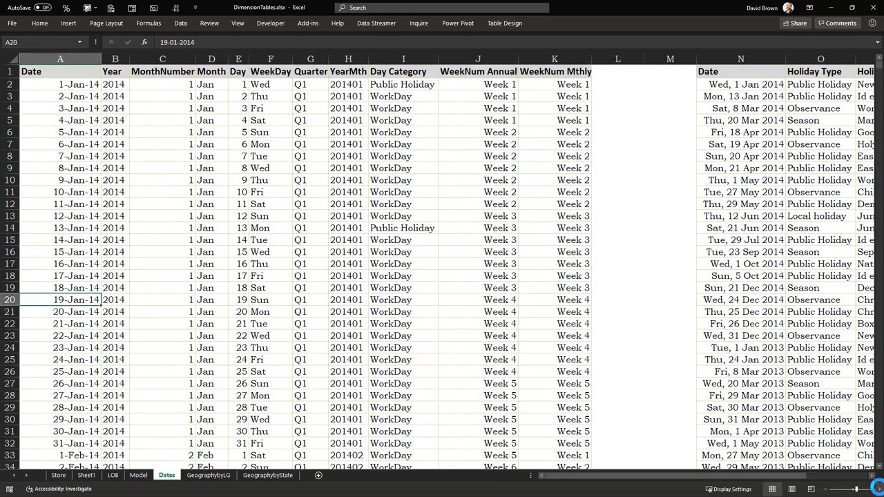
pyautogui.hotkey('ctrl', 'Down')
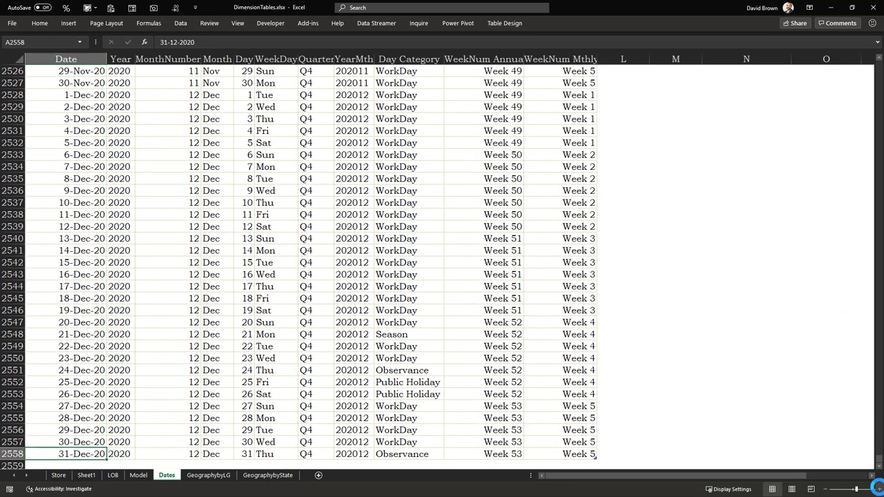
pyautogui.hotkey('ctrl', 'Up')
pyautogui.press('Down')
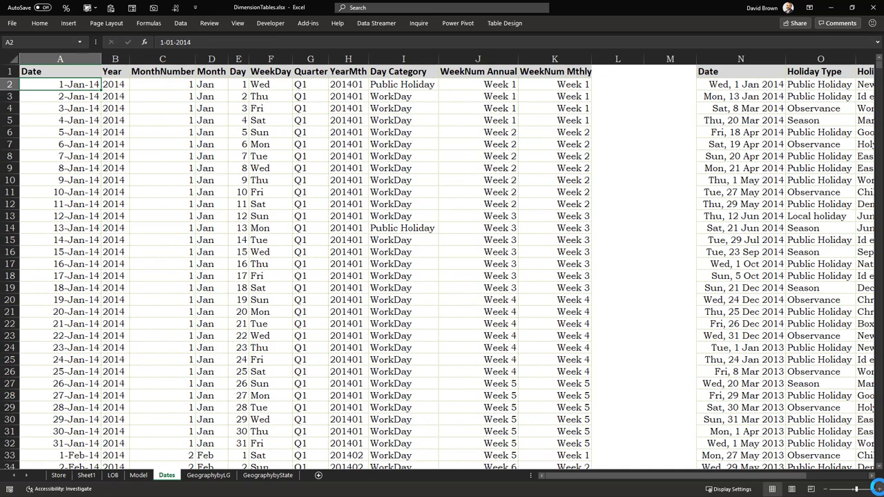
pyautogui.hotkey('ctrl', 'Down')
pyautogui.hotkey('ctrl', 'Up')
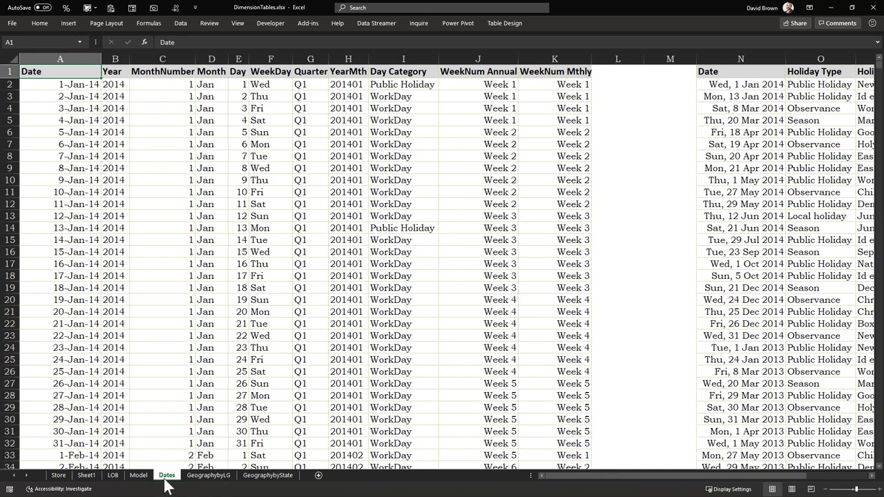
# View the store, state and region table on the Store sheet and close the DimensionTables workbook.
pyautogui.click(61, 478)
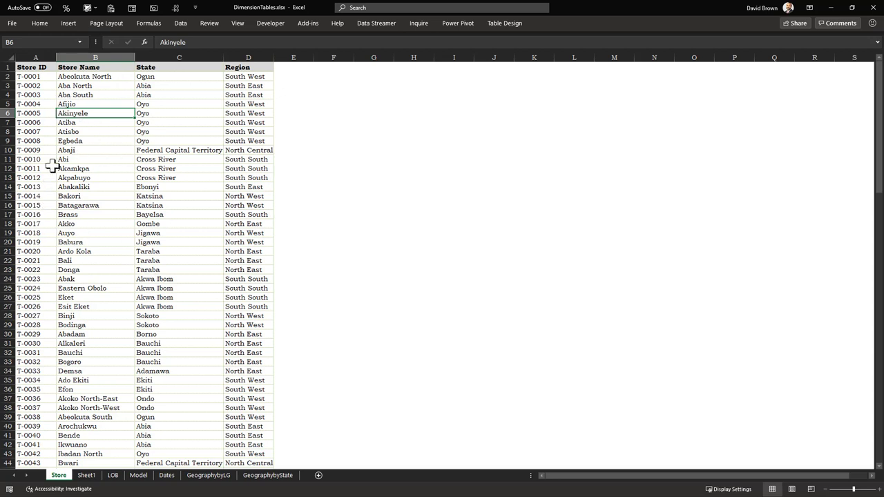
pyautogui.click(873, 7)
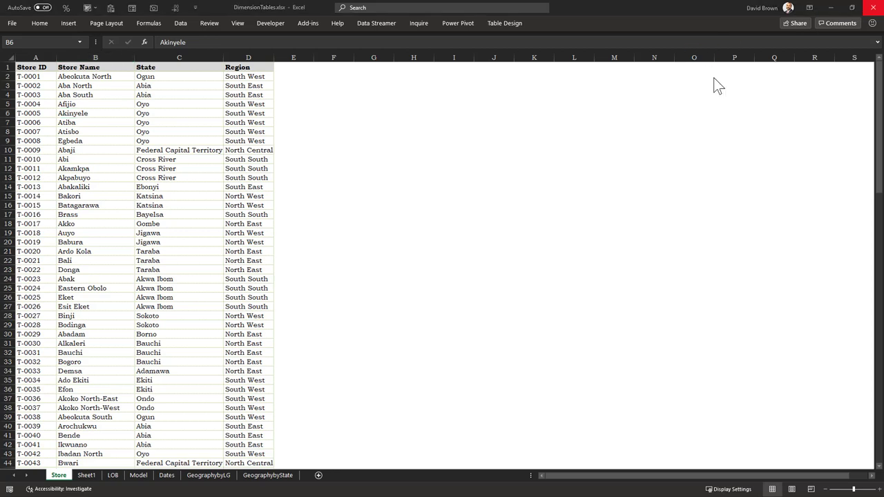
# Finish closing the DimensionTables workbook and switch to Power BI Desktop.
pyautogui.click(447, 261)
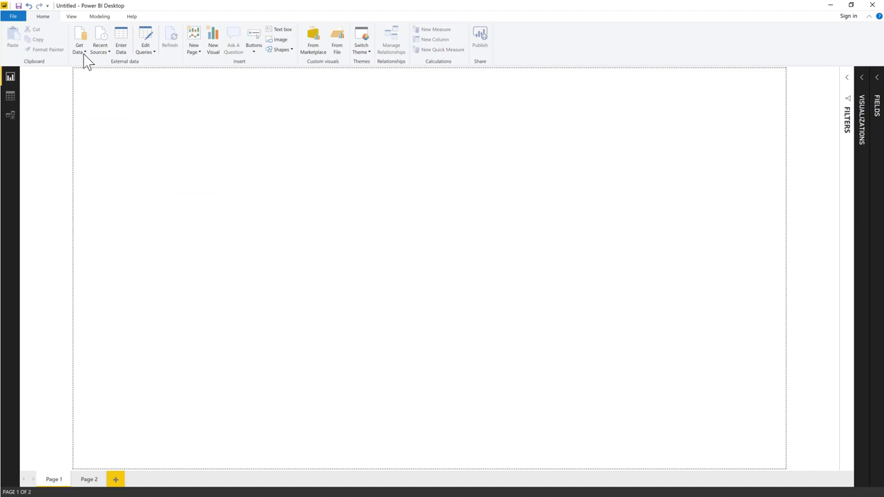
pyautogui.click(81, 51)
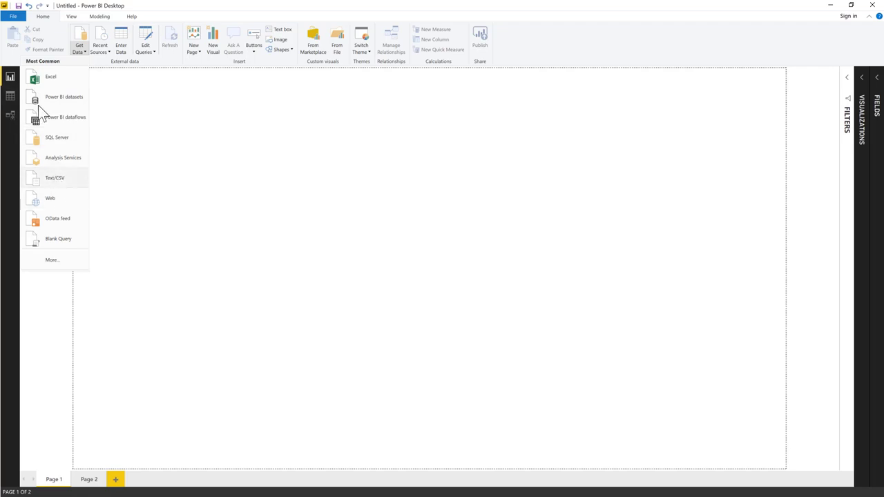
pyautogui.click(47, 79)
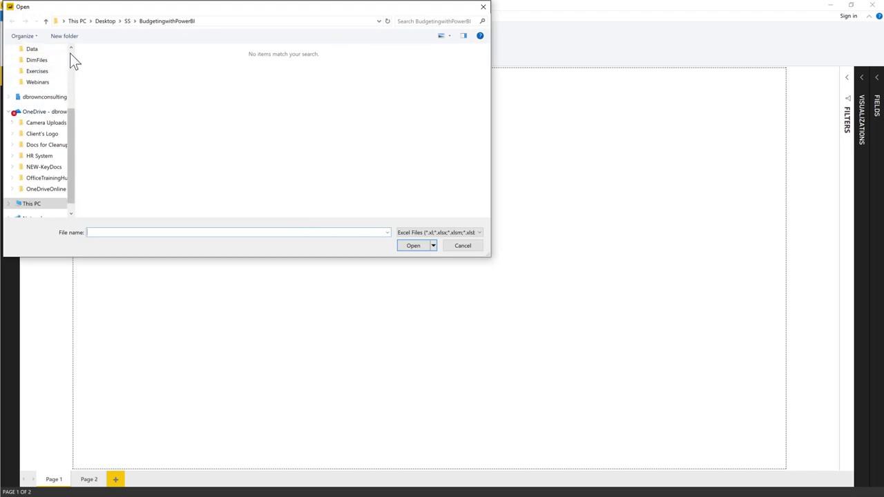
pyautogui.scroll(5, 70, 52)
pyautogui.press('Escape')
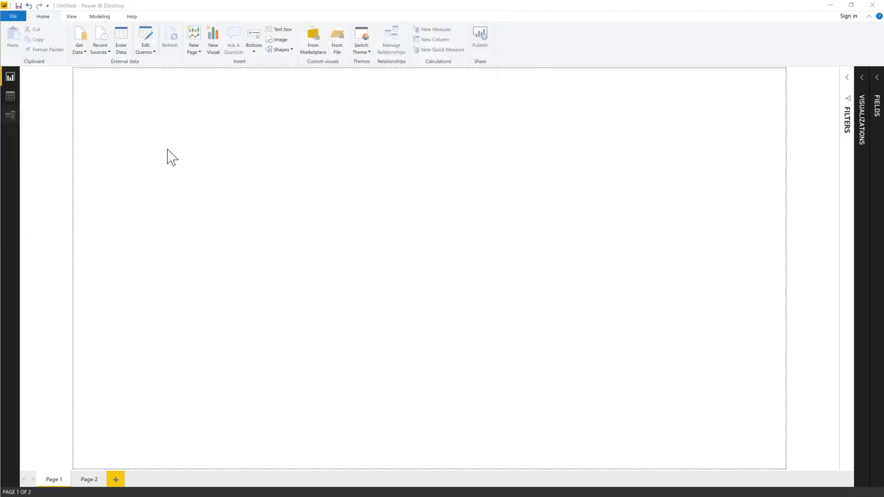
# Start importing data from an Excel workbook and browse to the PBIExerciseFiles folder inside ALL on the Desktop.
pyautogui.click(83, 50)
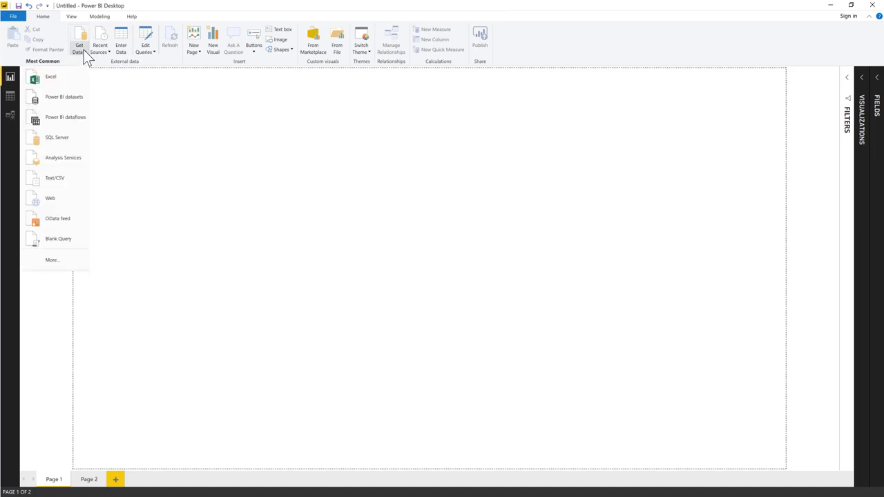
pyautogui.click(50, 78)
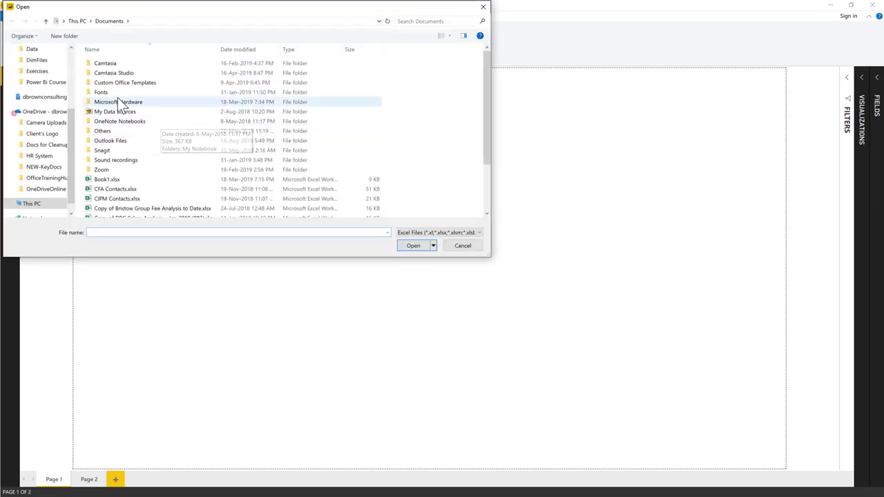
pyautogui.scroll(2, 67, 104)
pyautogui.scroll(2, 62, 76)
pyautogui.click(55, 67)
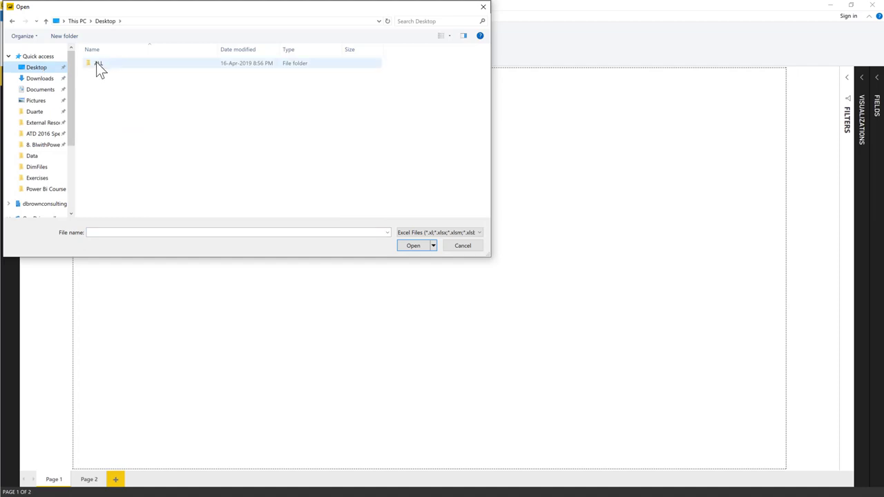
pyautogui.doubleClick(96, 67)
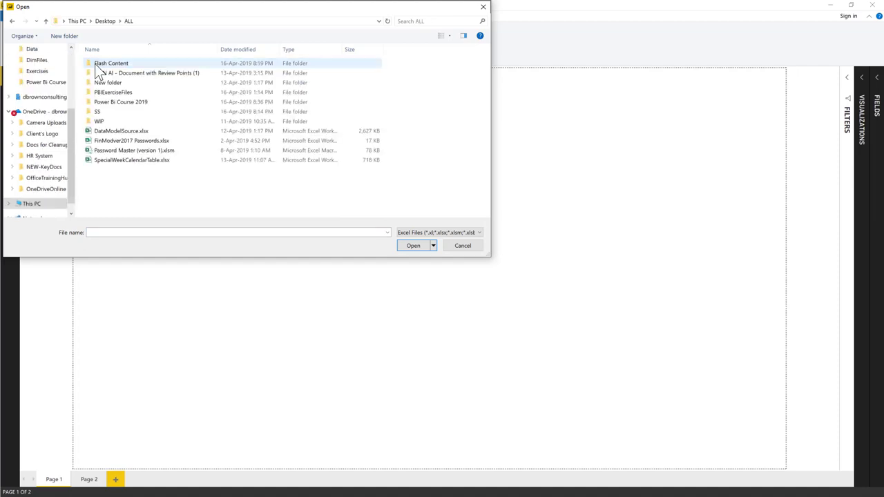
pyautogui.doubleClick(114, 93)
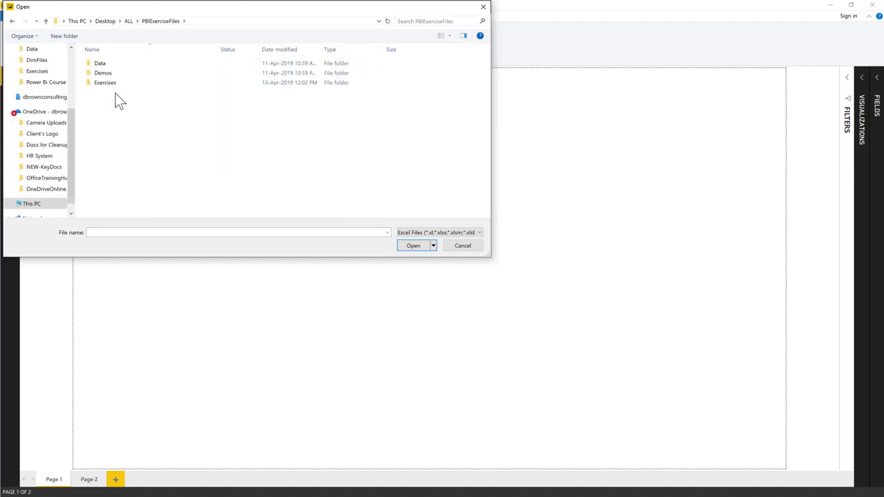
# Browse through Data and Sales Data to the DimFiles folder and open DimensionTables.xlsx as the data source.
pyautogui.click(104, 65)
pyautogui.doubleClick(104, 67)
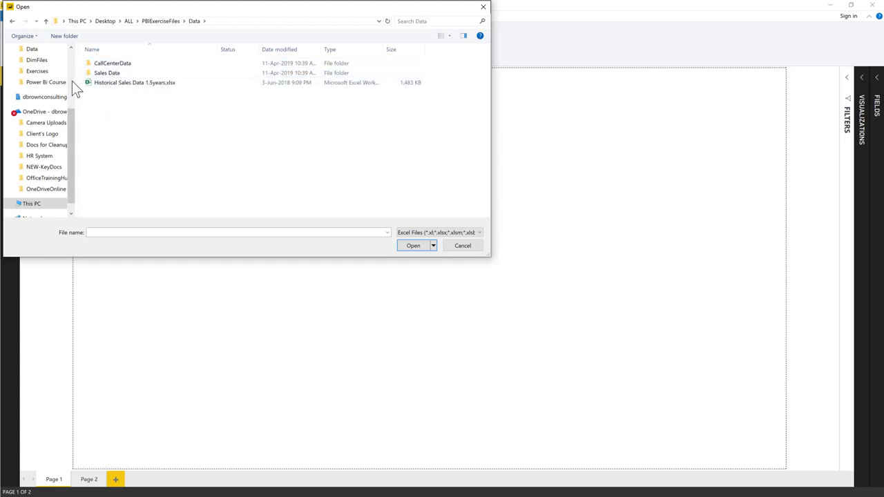
pyautogui.doubleClick(116, 73)
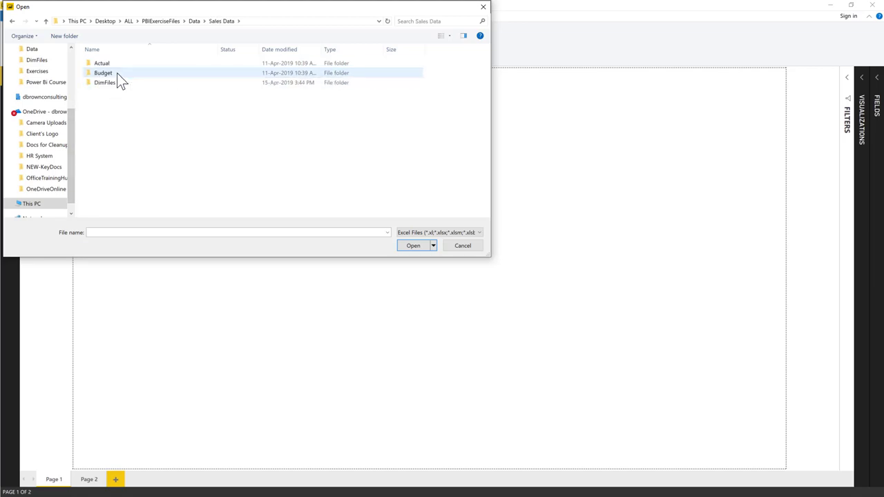
pyautogui.doubleClick(110, 84)
pyautogui.click(109, 65)
pyautogui.doubleClick(108, 65)
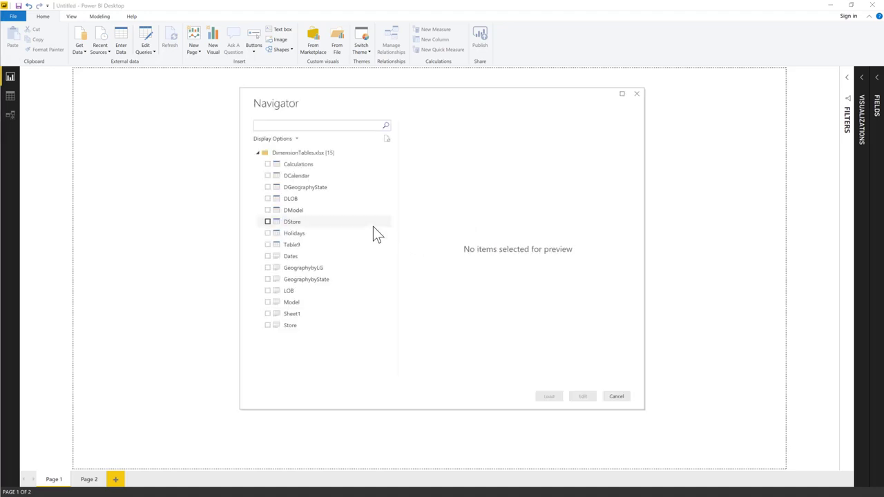
# Select the DLOB, DModel, DStore and DCalendar tables and bring them into the Power Query Editor for editing.
pyautogui.click(267, 199)
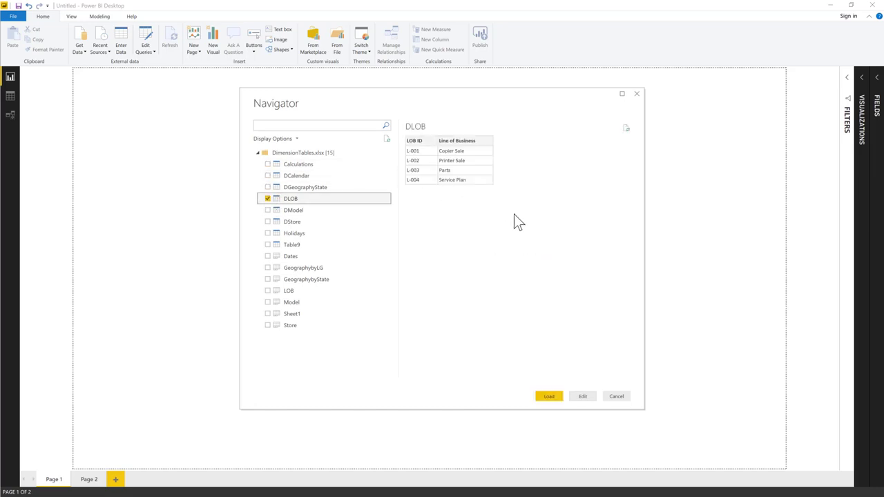
pyautogui.click(266, 211)
pyautogui.click(267, 211)
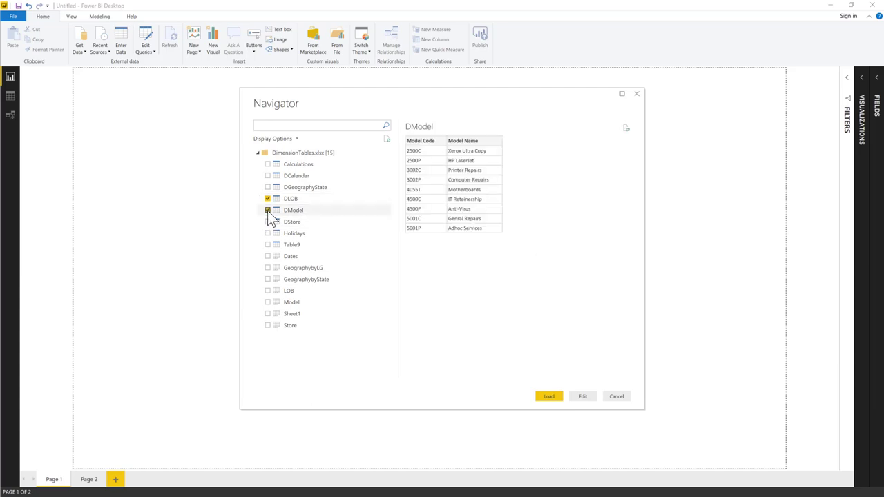
pyautogui.click(268, 221)
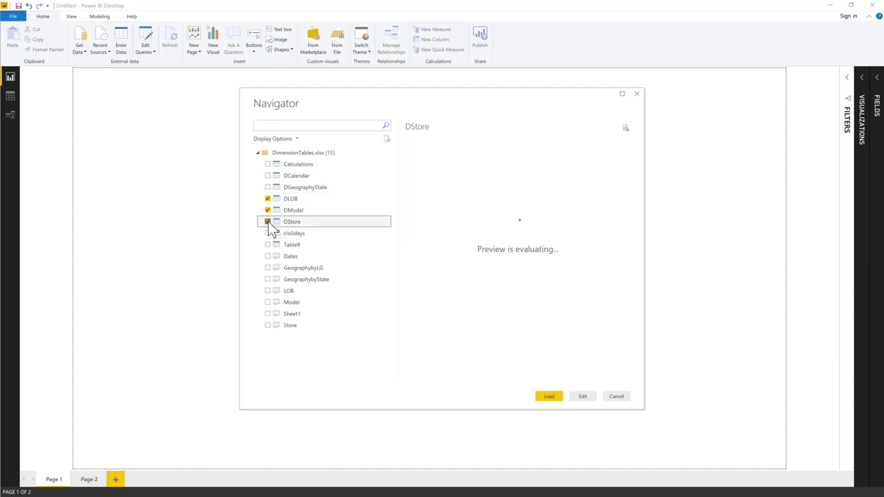
pyautogui.click(268, 175)
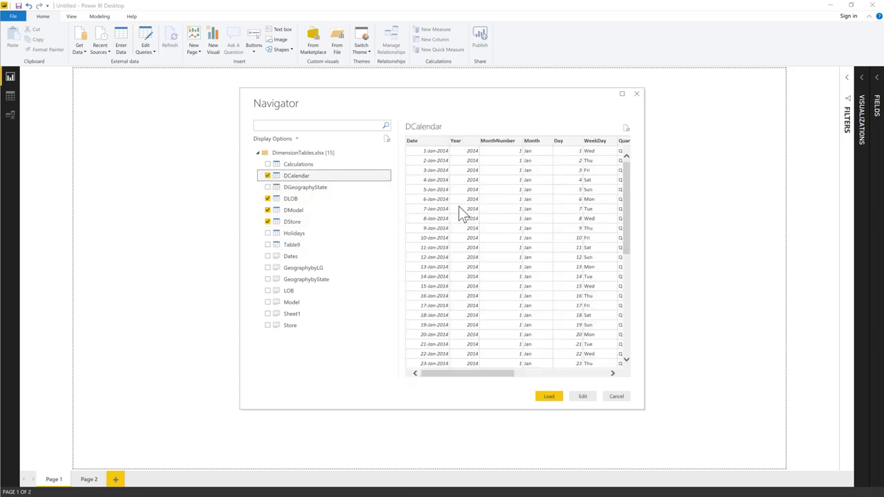
pyautogui.click(584, 398)
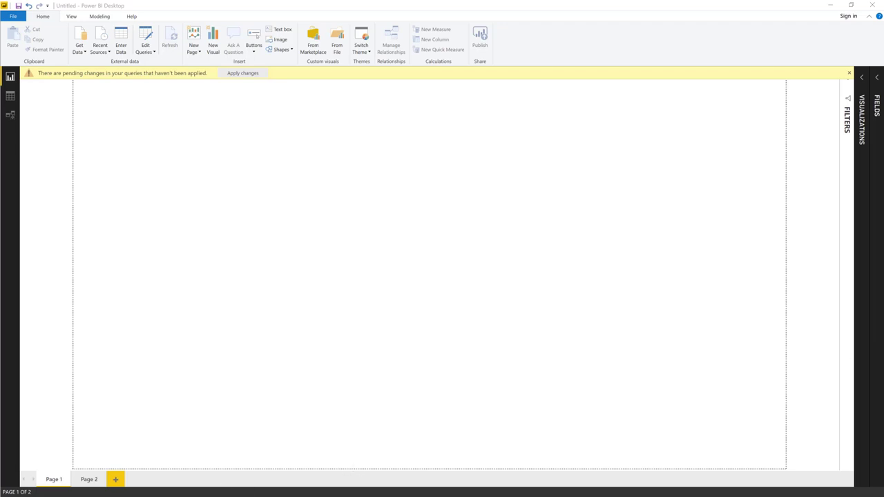
pyautogui.click(135, 49)
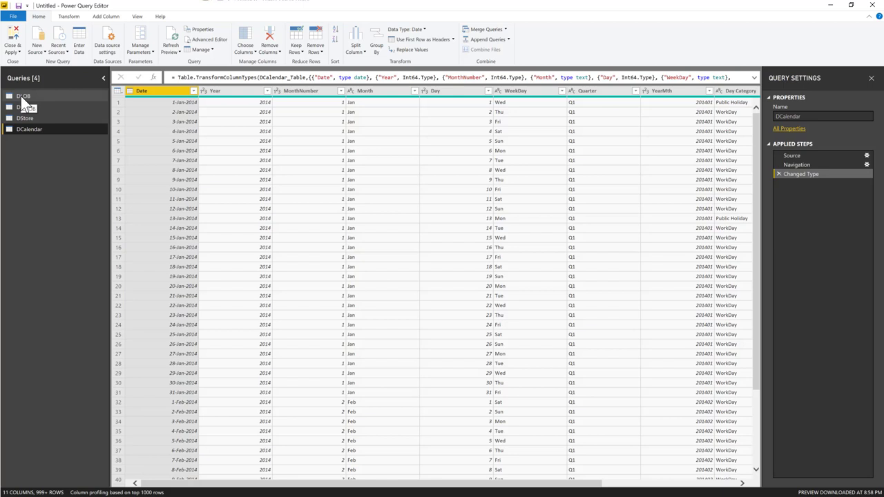
# Check the data types of the LOB ID and Line of Business columns in the DLOB query.
pyautogui.click(23, 97)
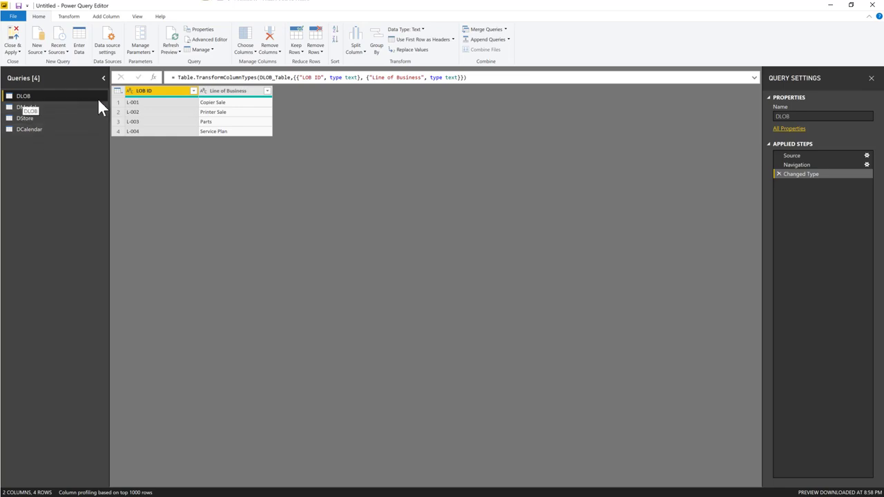
pyautogui.click(227, 91)
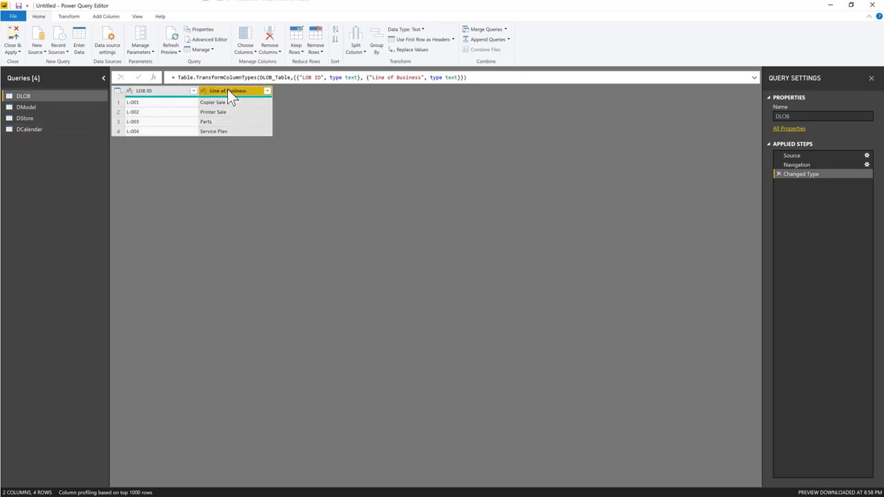
pyautogui.keyDown('ctrl'); pyautogui.click(173, 92); pyautogui.keyUp('ctrl')
pyautogui.click(223, 91)
pyautogui.click(154, 93)
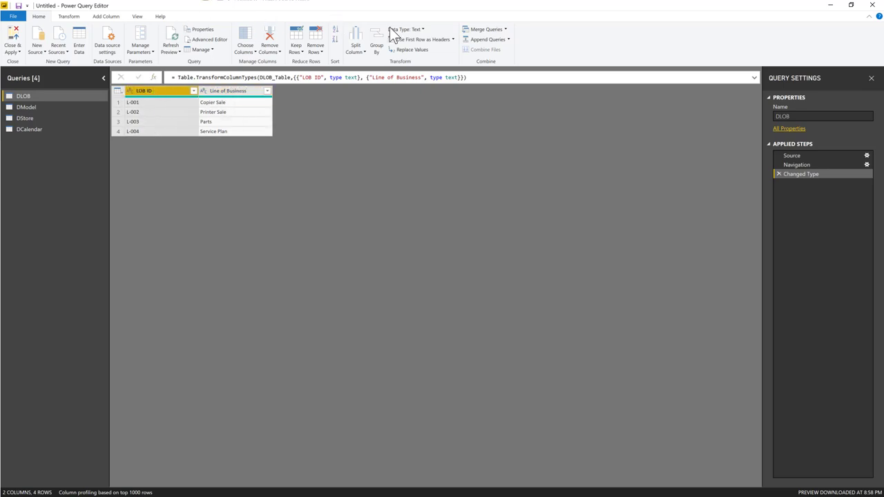
pyautogui.click(243, 94)
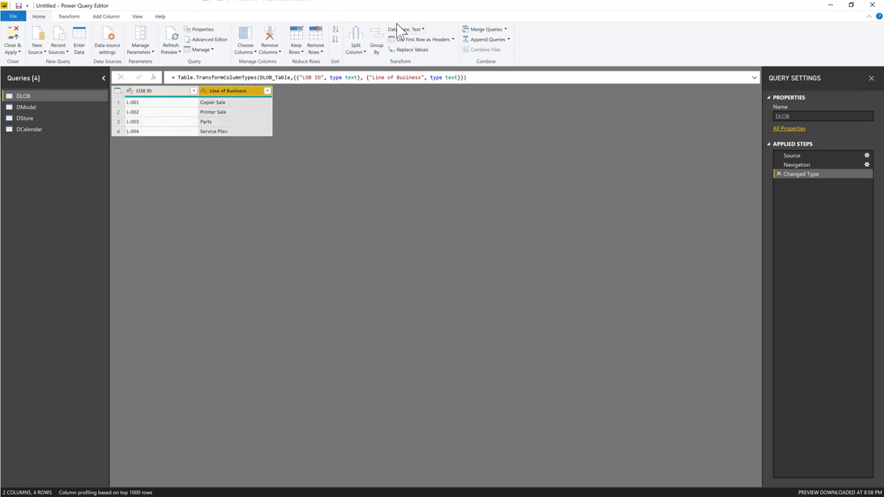
# Check the data types of the Model Code and Model Name columns in the DModel query.
pyautogui.click(23, 108)
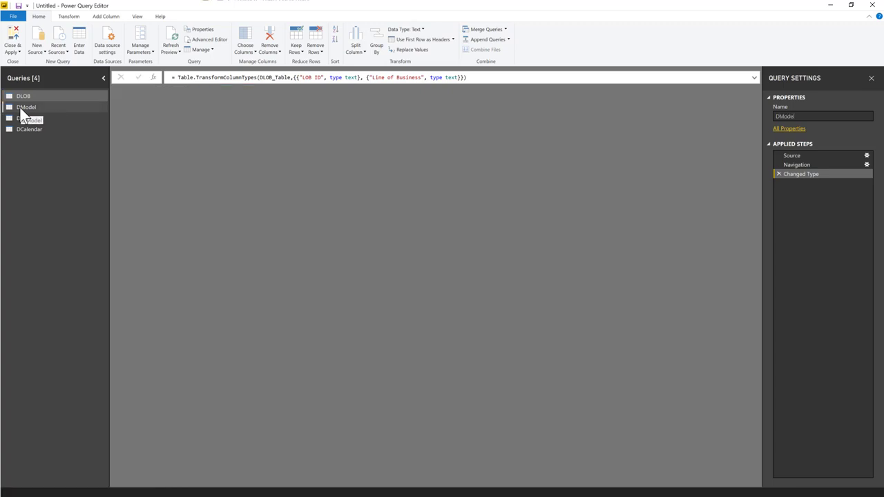
pyautogui.click(146, 92)
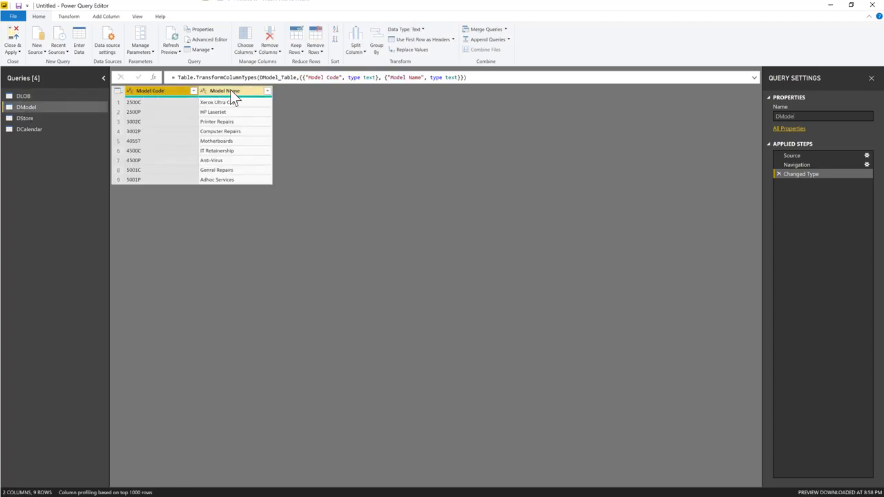
pyautogui.click(234, 90)
pyautogui.click(165, 93)
pyautogui.click(217, 90)
pyautogui.keyDown('ctrl'); pyautogui.click(166, 92); pyautogui.keyUp('ctrl')
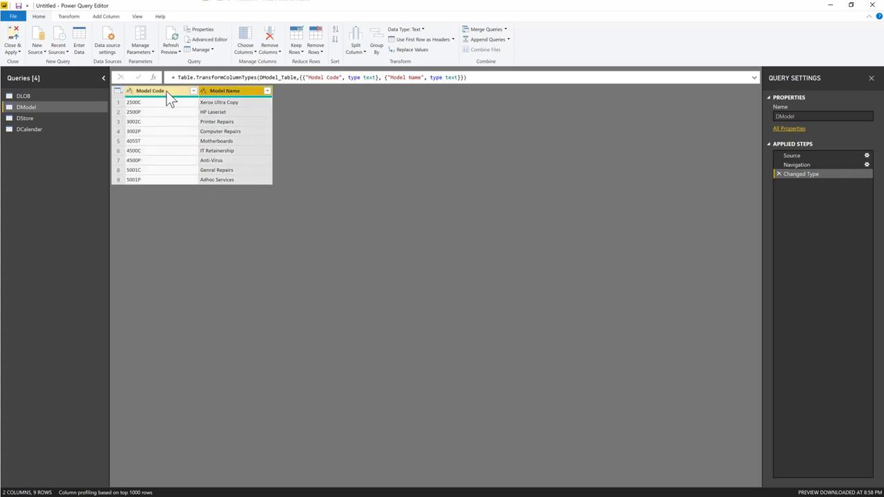
pyautogui.click(163, 92)
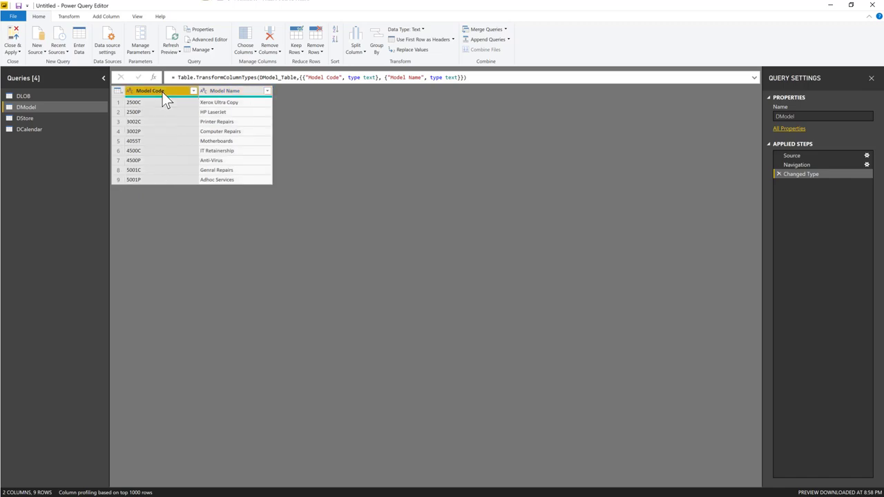
pyautogui.click(237, 92)
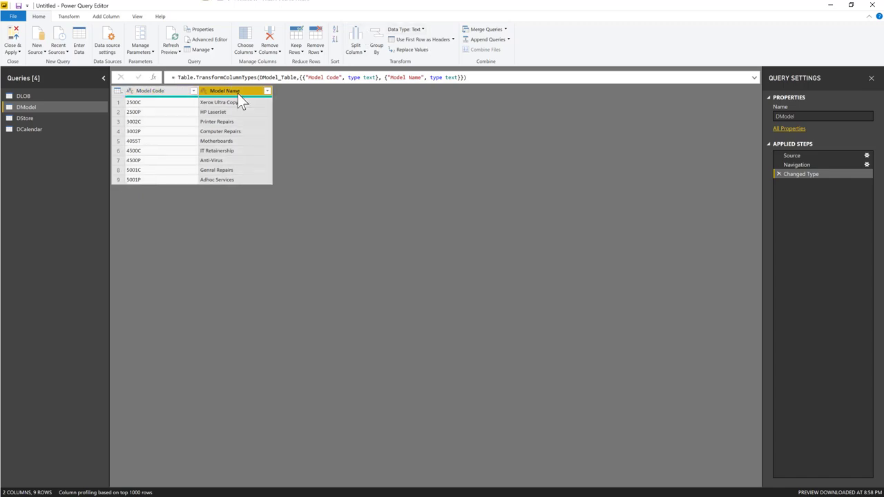
# Check the data types of the Store ID, Store Name, State and Region columns in the DStore query.
pyautogui.click(33, 118)
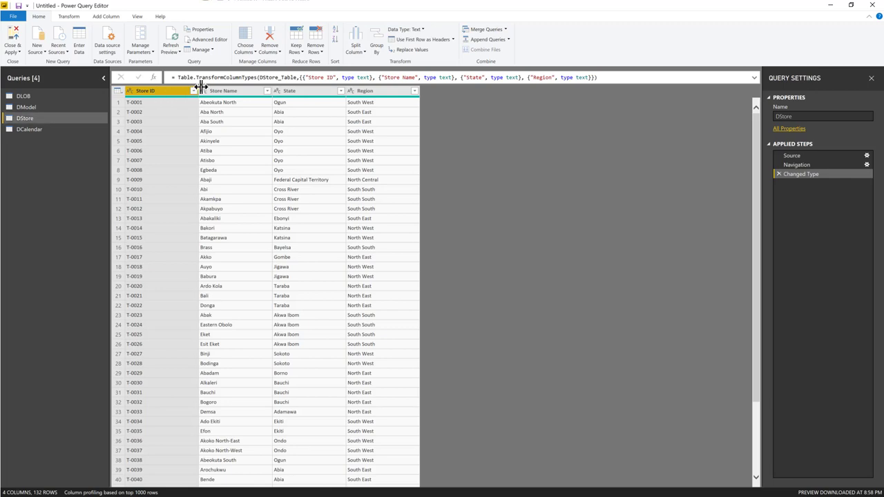
pyautogui.click(232, 90)
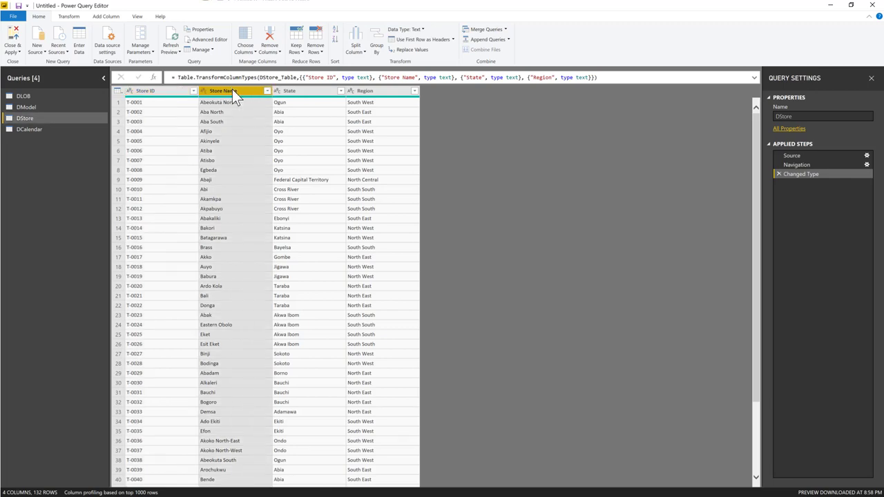
pyautogui.click(292, 91)
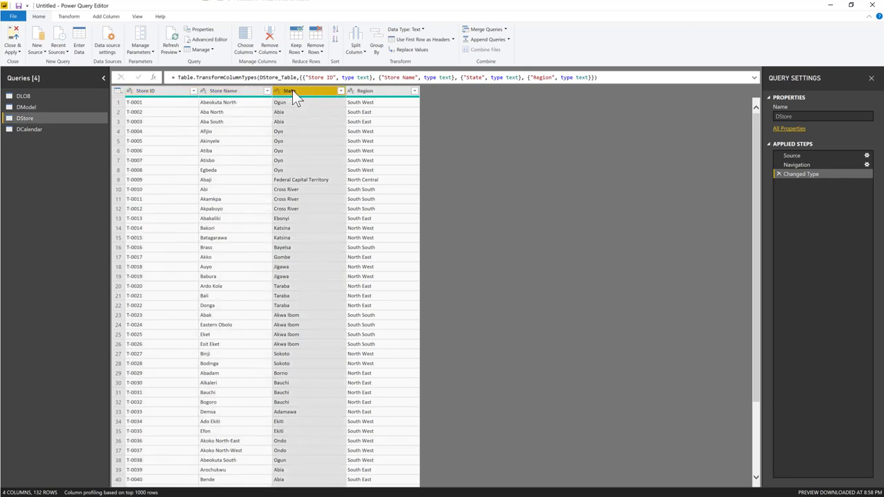
pyautogui.click(366, 91)
# Check the data types of the Date, Year and MonthNumber columns in the DCalendar query.
pyautogui.click(36, 130)
pyautogui.click(158, 94)
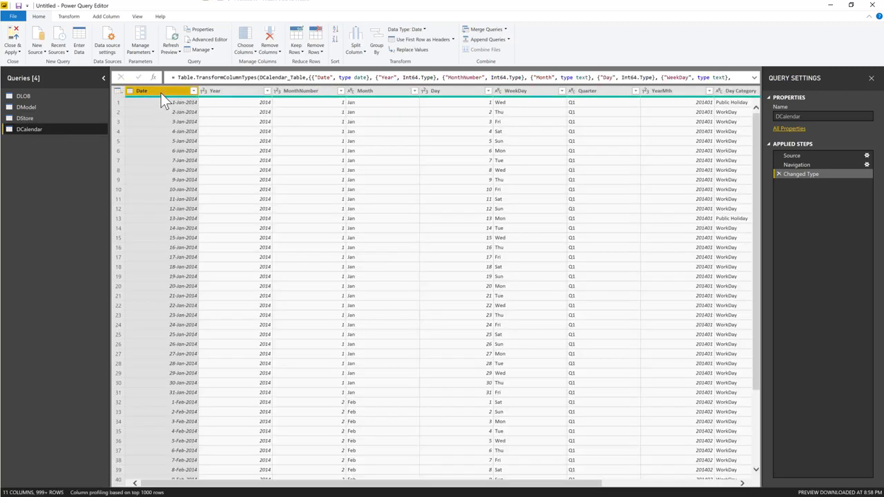
pyautogui.click(234, 91)
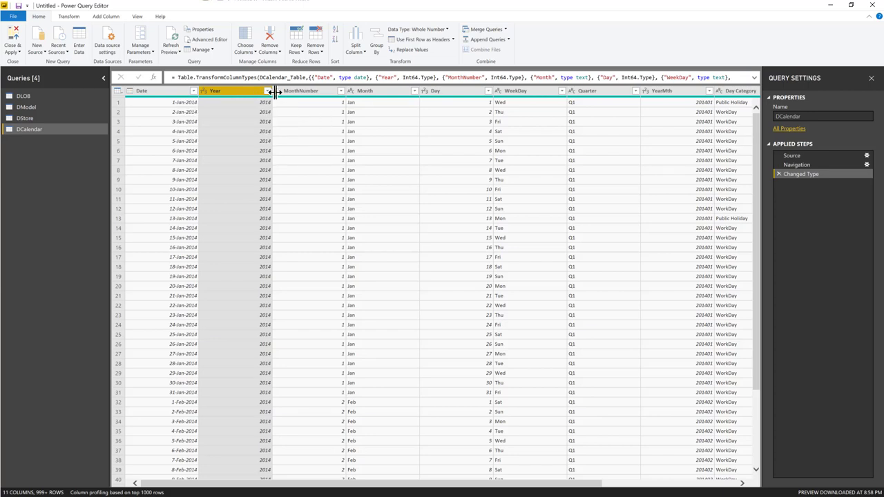
pyautogui.click(301, 93)
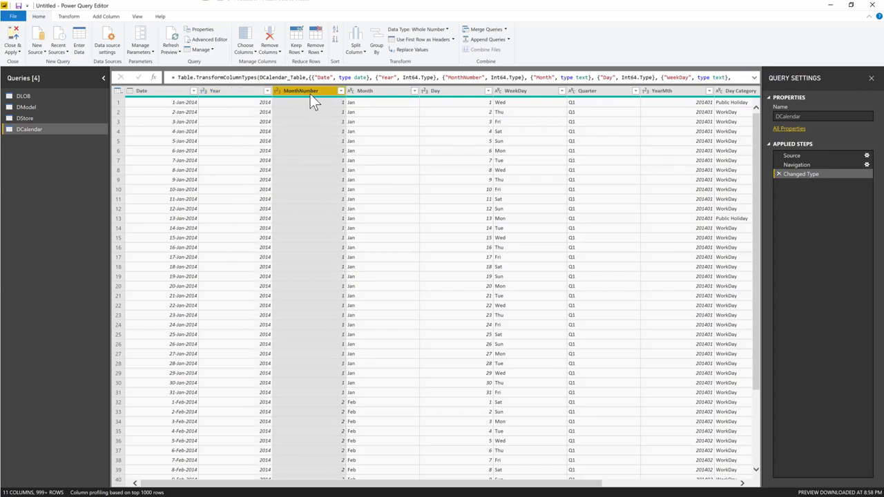
# Change the Year column of the DCalendar query to the Text data type, replacing the current type conversion.
pyautogui.click(237, 95)
pyautogui.click(446, 31)
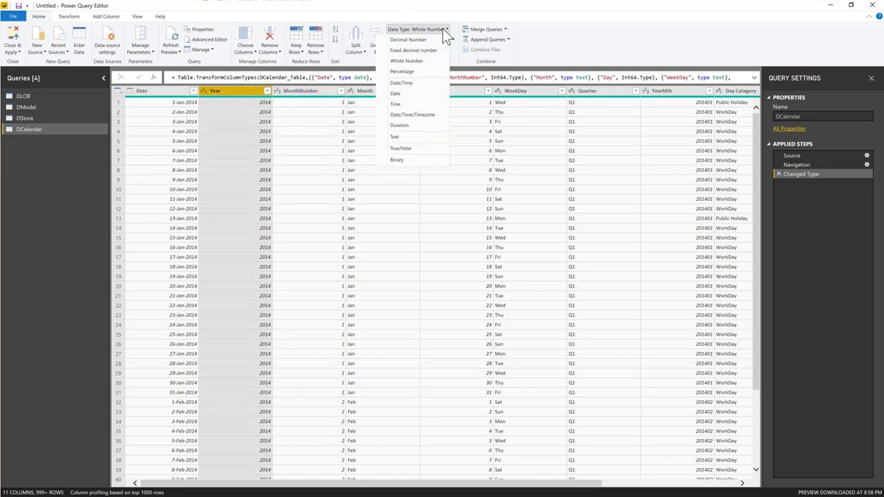
pyautogui.click(402, 136)
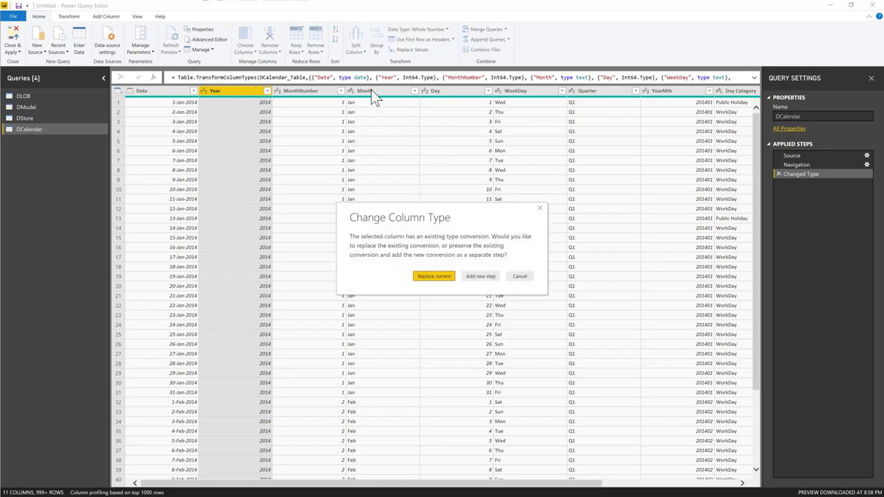
pyautogui.click(433, 276)
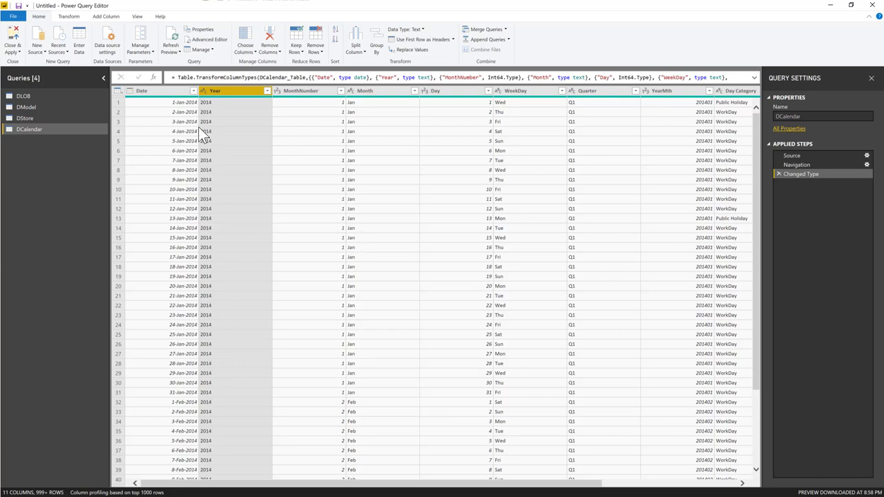
pyautogui.click(420, 28)
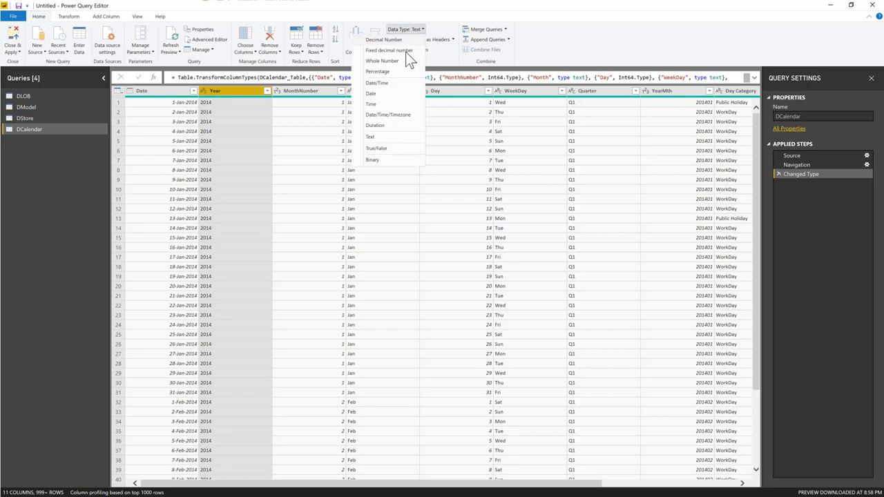
pyautogui.click(374, 137)
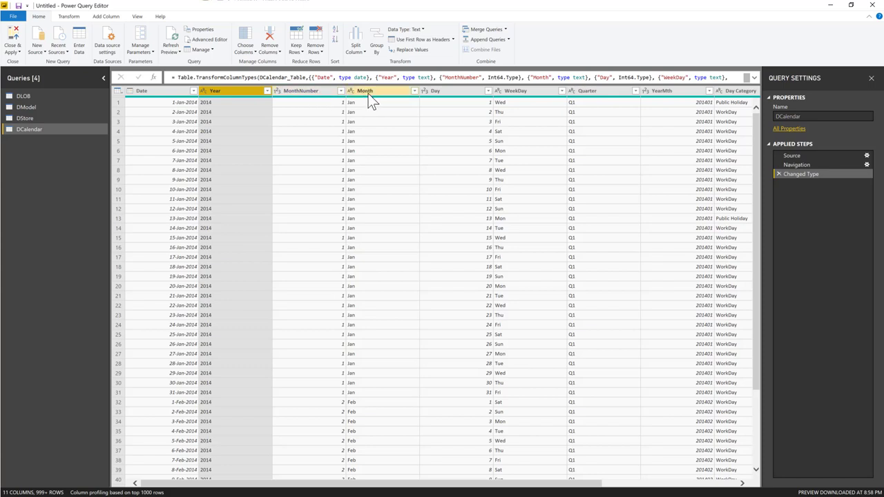
# Change all DCalendar columns from Month through WeekNum Mthly to the Text data type, replacing the current conversion.
pyautogui.click(368, 92)
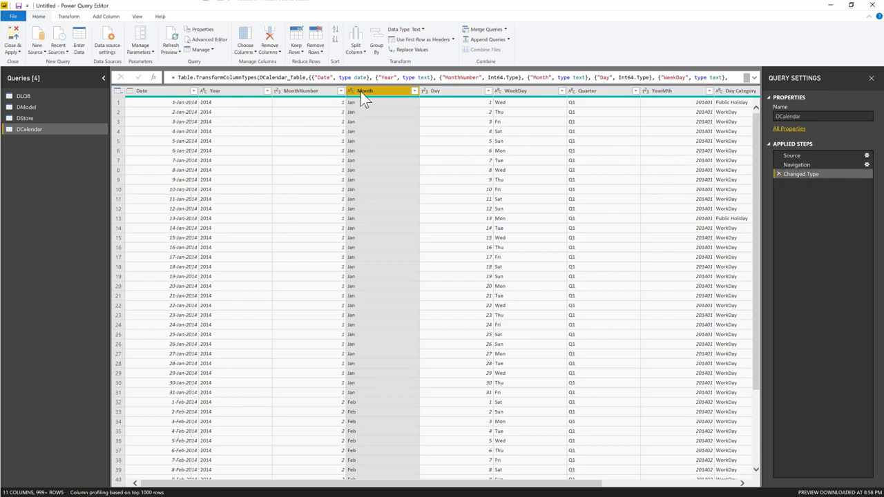
pyautogui.hotkey('shift', 'Right')
pyautogui.hotkey('shift', 'Right')
pyautogui.hotkey('shift', 'Right')
pyautogui.hotkey('shift', 'Right')
pyautogui.hotkey('shift', 'Right')
pyautogui.hotkey('shift', 'Right')
pyautogui.hotkey('shift', 'Right')
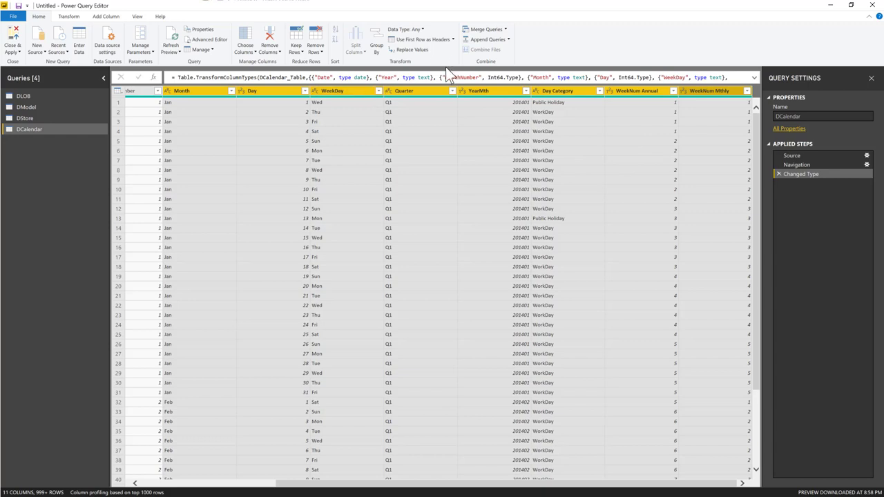
pyautogui.click(406, 29)
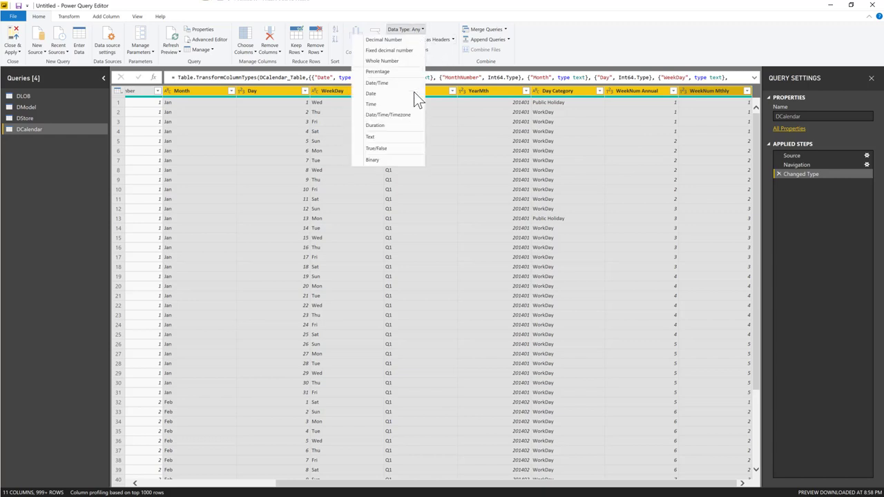
pyautogui.click(380, 137)
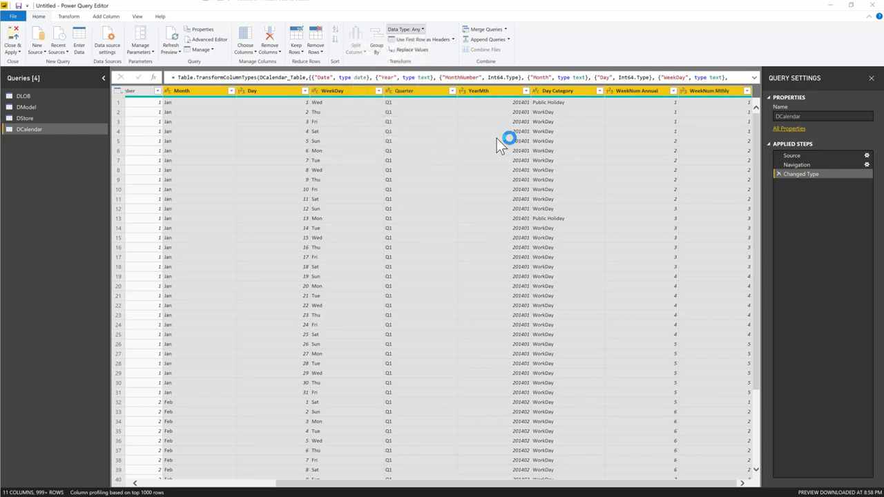
pyautogui.click(434, 277)
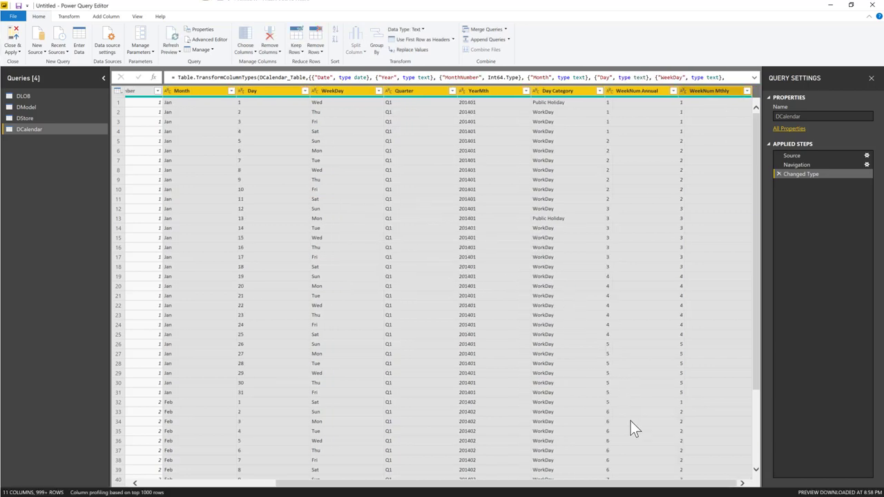
# Check the data types of DCalendar's Date and MonthNumber columns, and close the Power Query Editor with all changes applied.
pyautogui.click(166, 483)
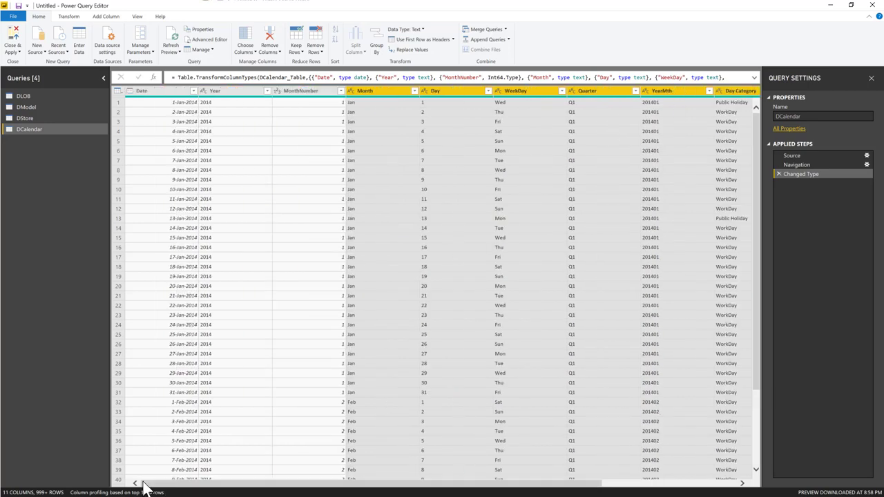
pyautogui.click(156, 92)
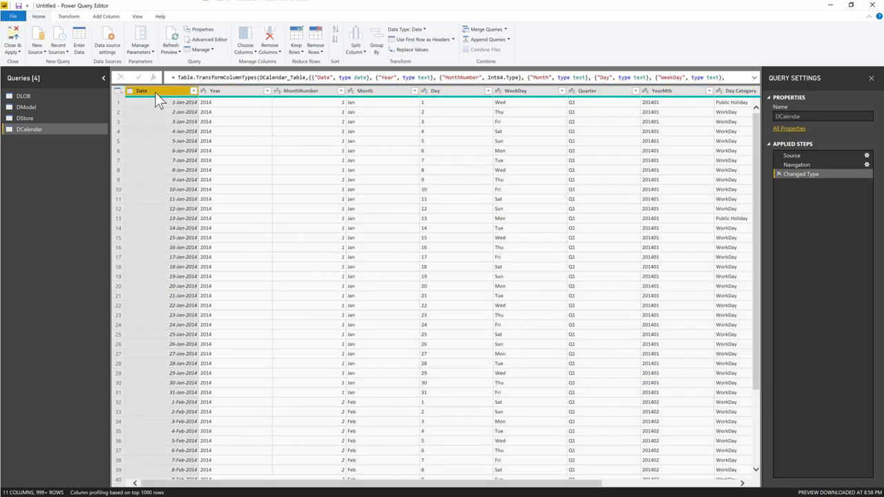
pyautogui.click(295, 91)
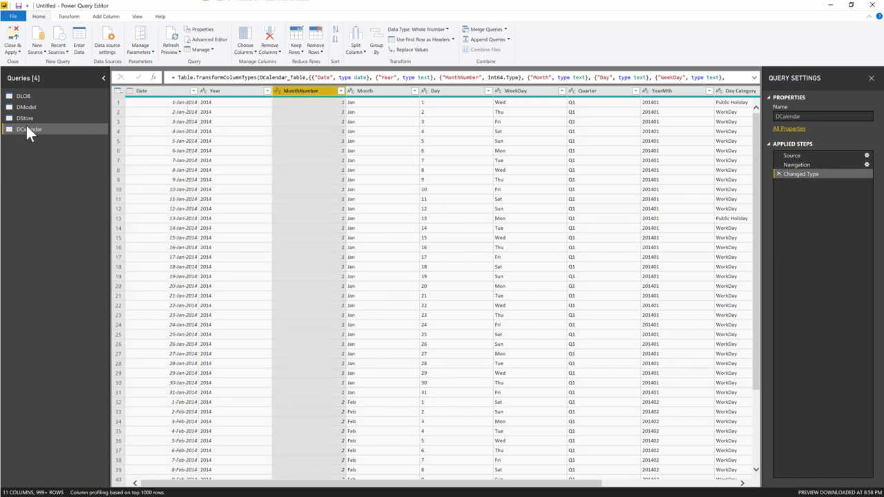
pyautogui.click(14, 49)
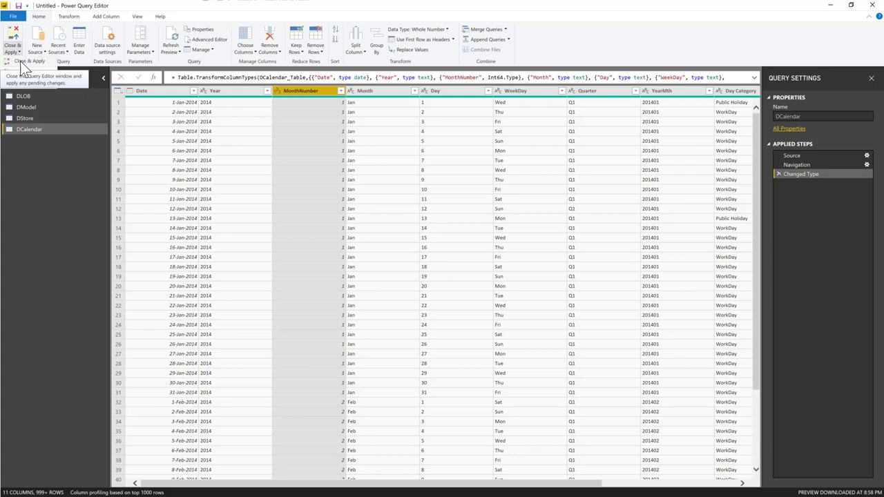
pyautogui.click(20, 61)
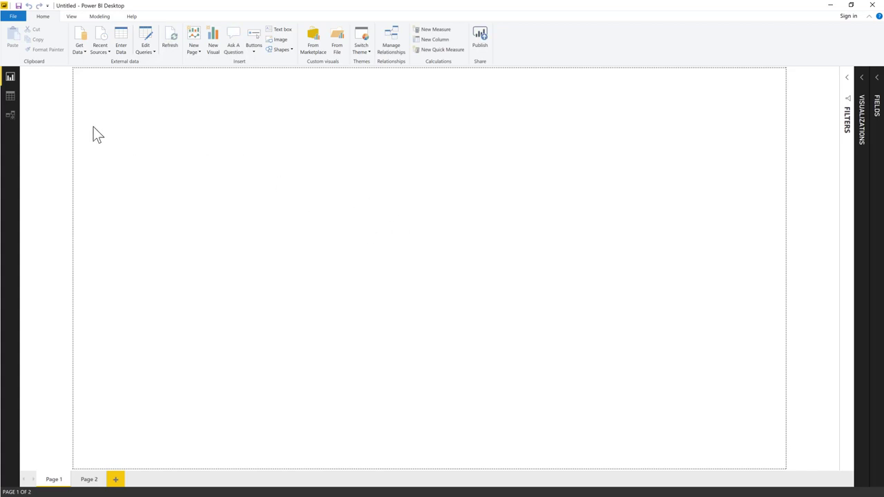
# Review the loaded rows of the DCalendar, DLOB, DModel and DStore tables in Data view.
pyautogui.click(8, 99)
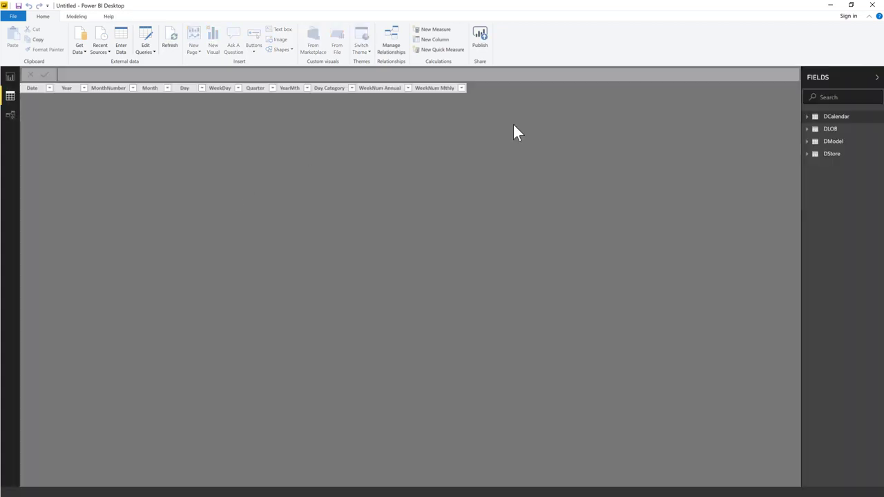
pyautogui.click(849, 124)
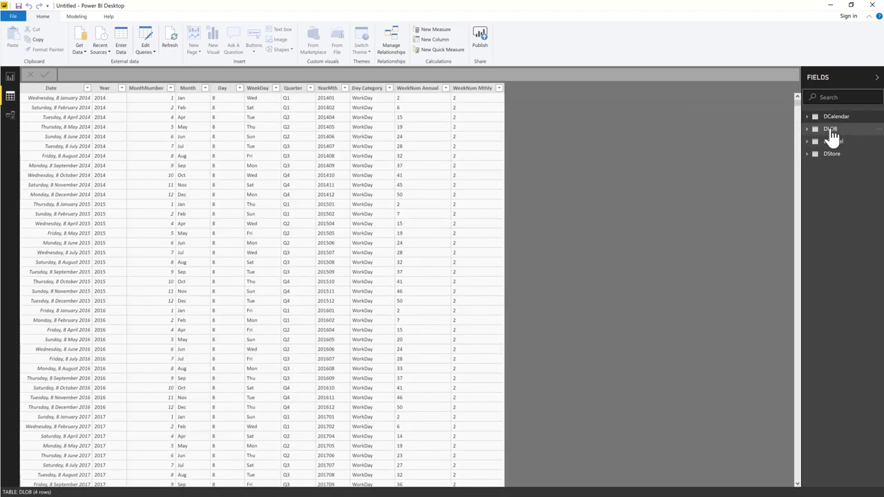
pyautogui.click(831, 131)
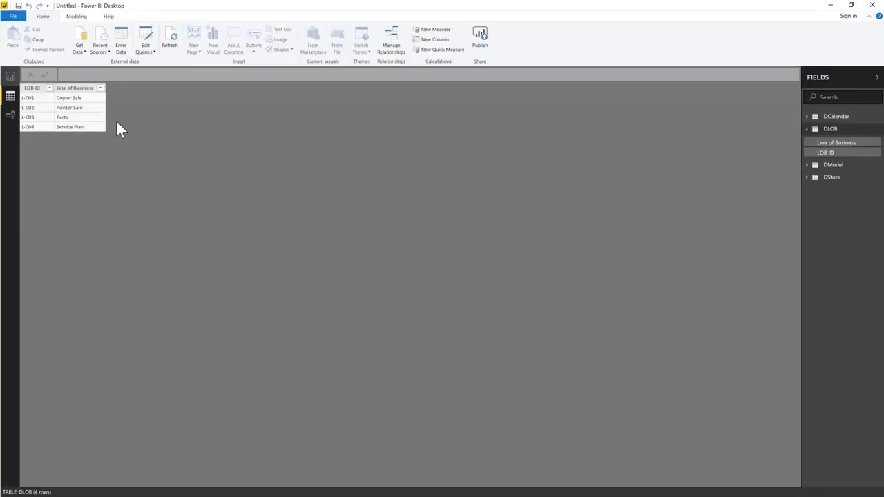
pyautogui.click(832, 165)
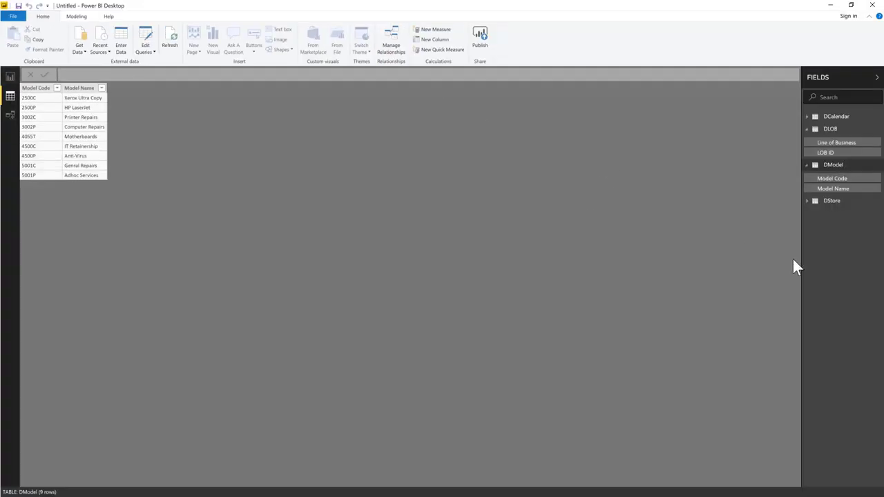
pyautogui.click(833, 203)
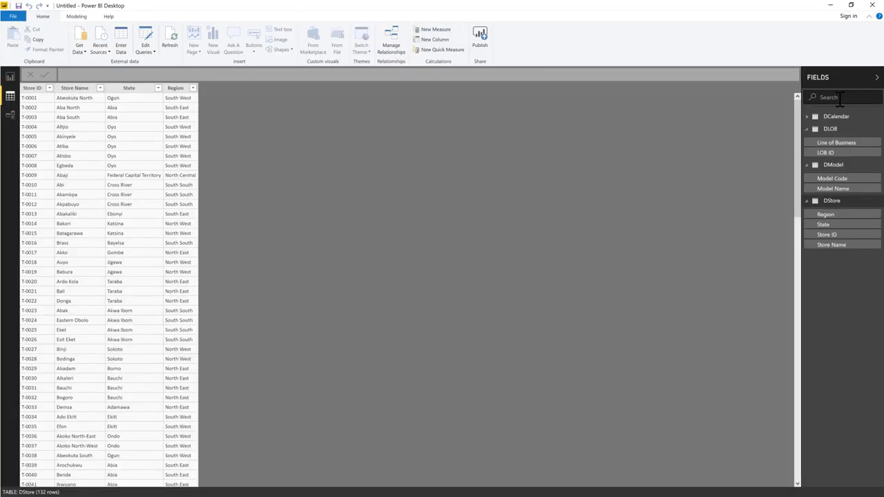
# In Model view, arrange the tables in two columns, with DLOB below DCalendar and DStore below DModel.
pyautogui.click(10, 114)
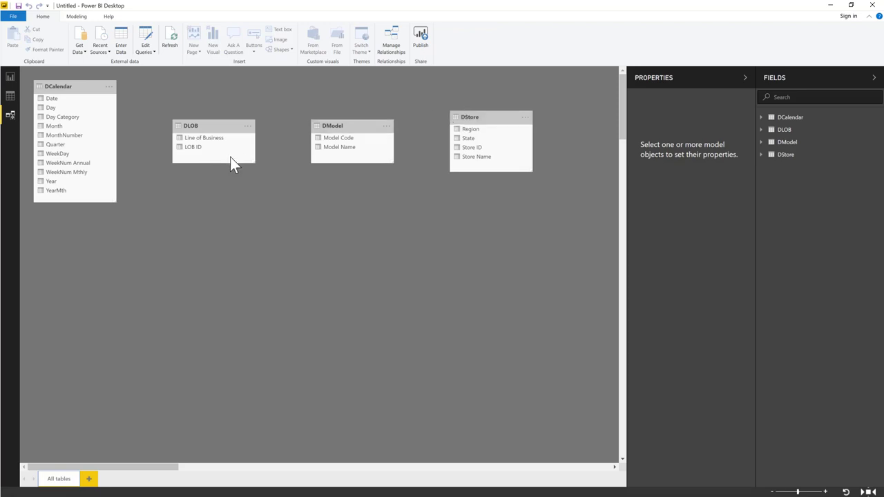
pyautogui.moveTo(79, 86); pyautogui.dragTo(83, 100)
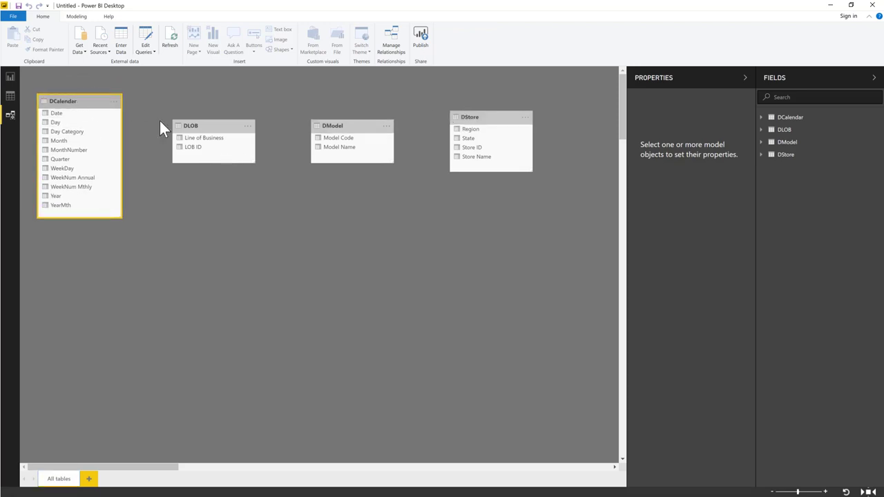
pyautogui.moveTo(211, 126); pyautogui.dragTo(75, 250)
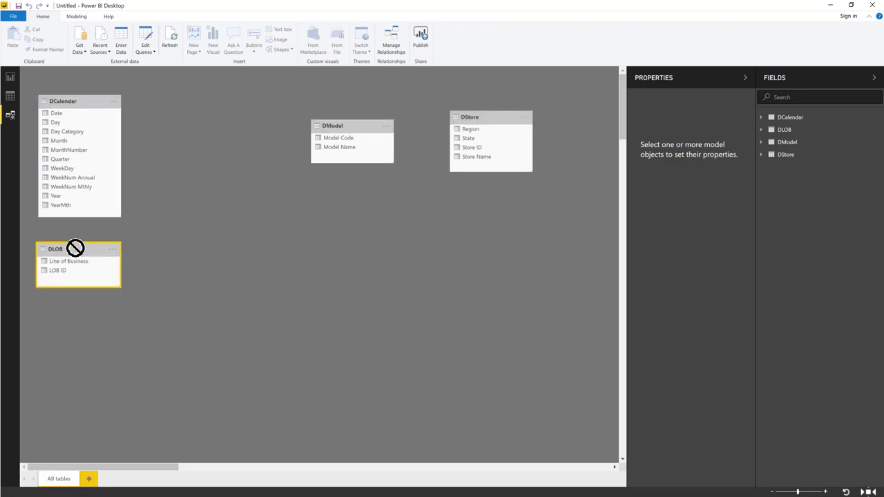
pyautogui.moveTo(342, 126); pyautogui.dragTo(266, 110)
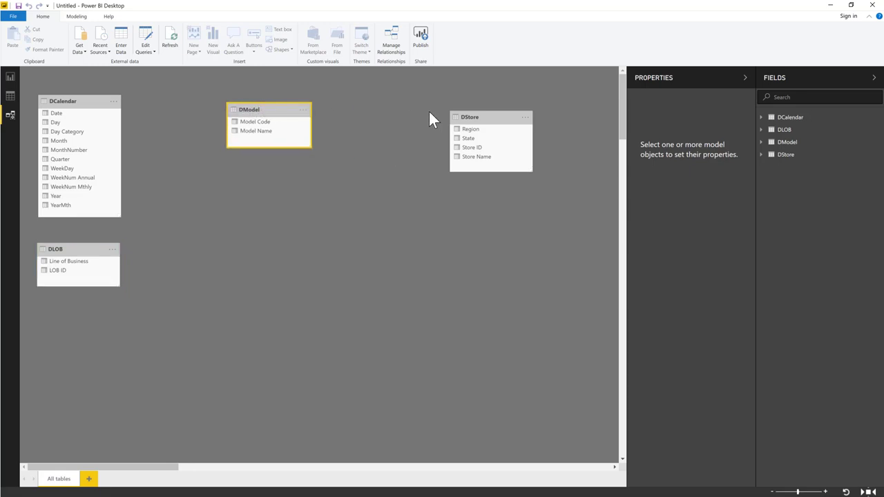
pyautogui.moveTo(482, 115); pyautogui.dragTo(253, 219)
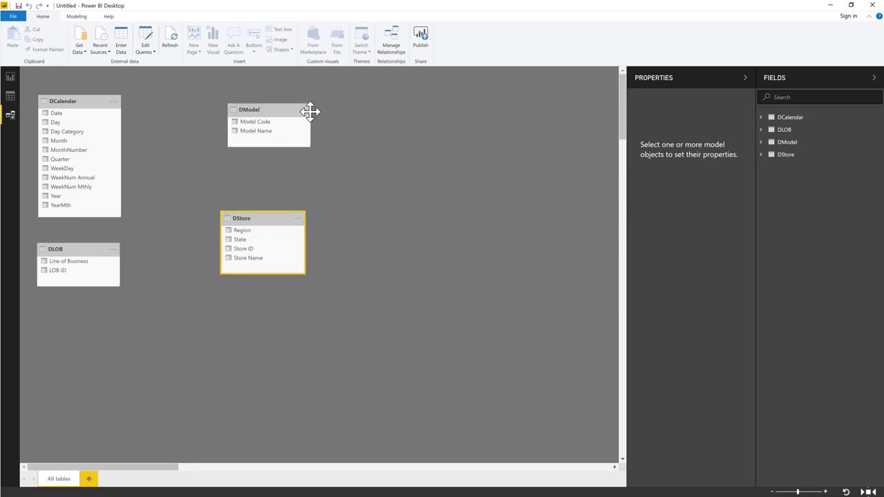
# Collapse the Properties and Fields panes, enlarge the model diagram, and move DModel and DStore farther from DCalendar and DLOB.
pyautogui.click(744, 78)
pyautogui.click(874, 78)
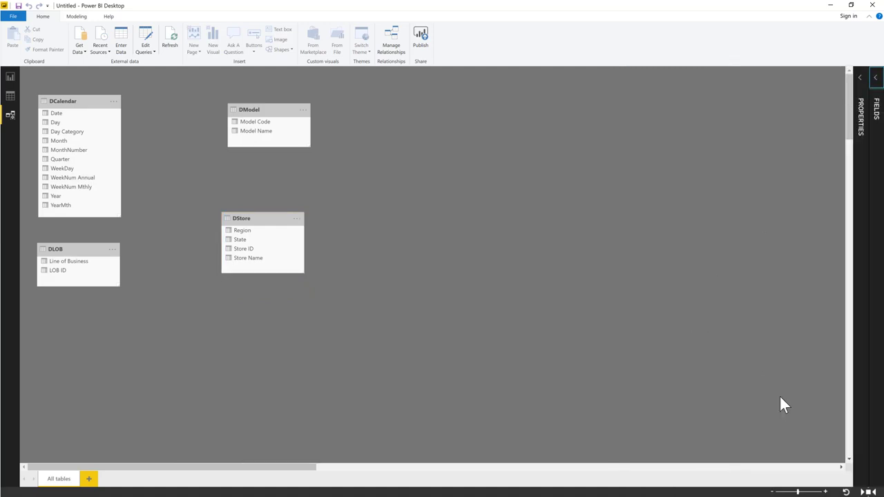
pyautogui.click(826, 491)
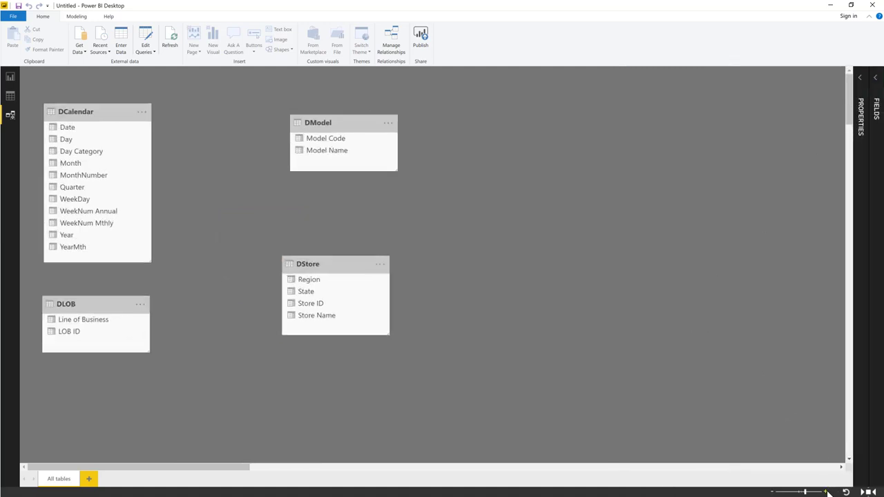
pyautogui.click(827, 492)
pyautogui.moveTo(405, 122); pyautogui.dragTo(447, 109)
pyautogui.moveTo(371, 275); pyautogui.dragTo(391, 261)
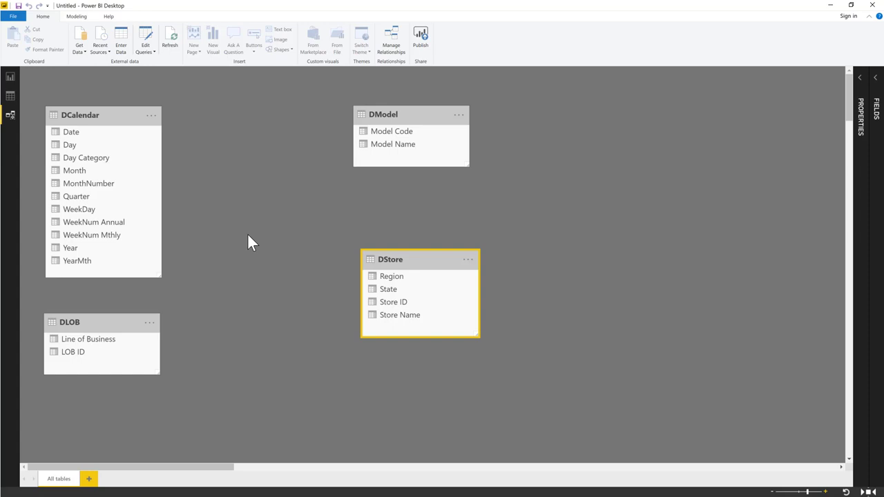
# Start a new data connection using the Folder connector from the File category.
pyautogui.click(83, 53)
pyautogui.click(83, 52)
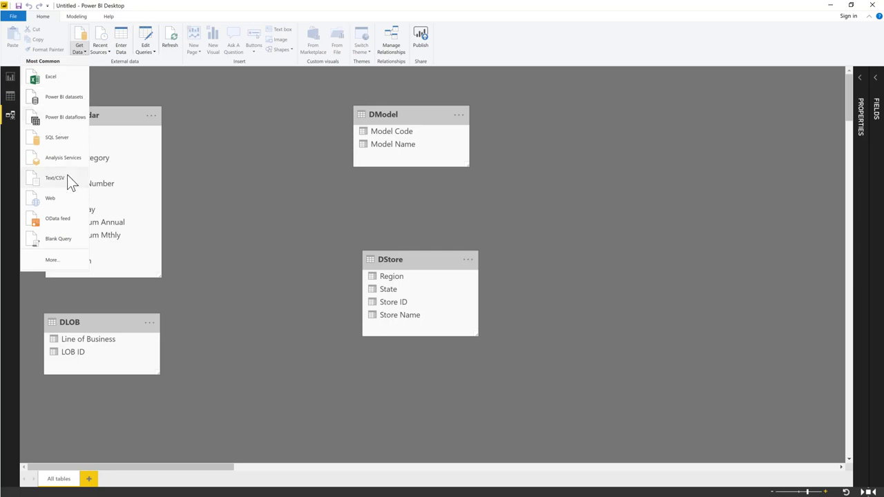
pyautogui.click(52, 260)
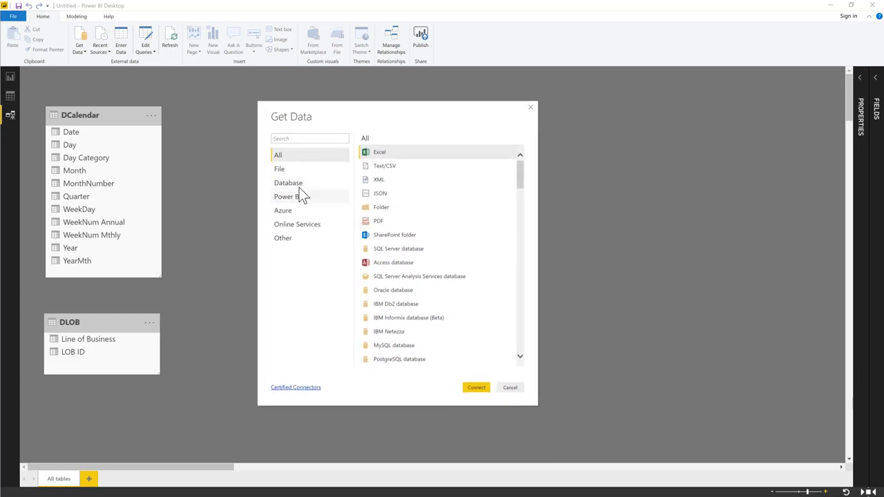
pyautogui.click(379, 211)
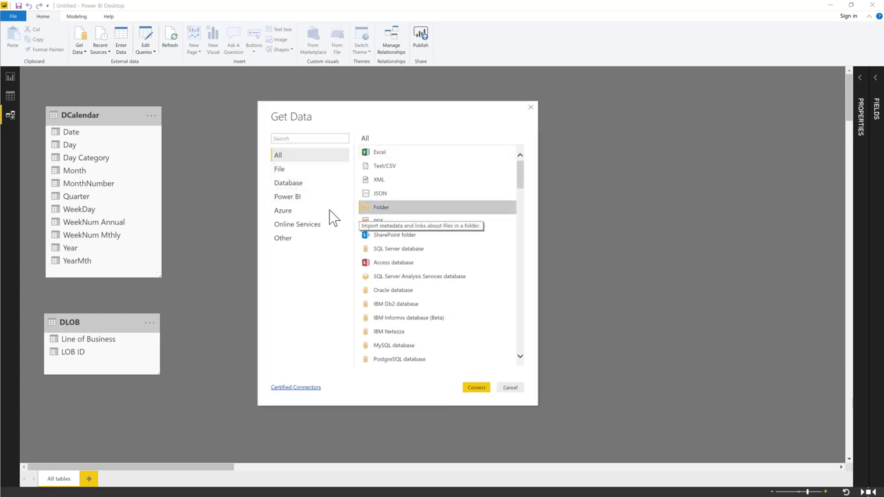
pyautogui.click(281, 170)
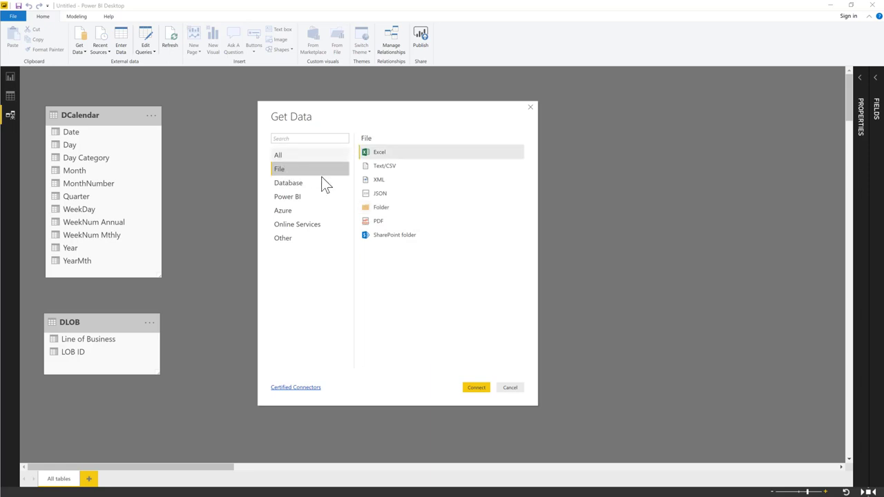
pyautogui.click(377, 207)
pyautogui.click(477, 387)
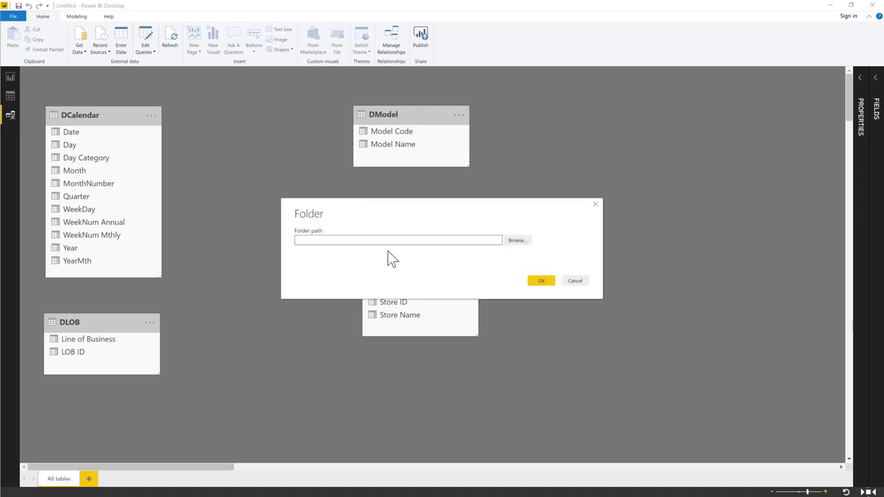
# Set the folder path to the TextDump folder under ALL\PBIExerciseFiles\Data\Sales Data\Actual and connect to it.
pyautogui.click(520, 241)
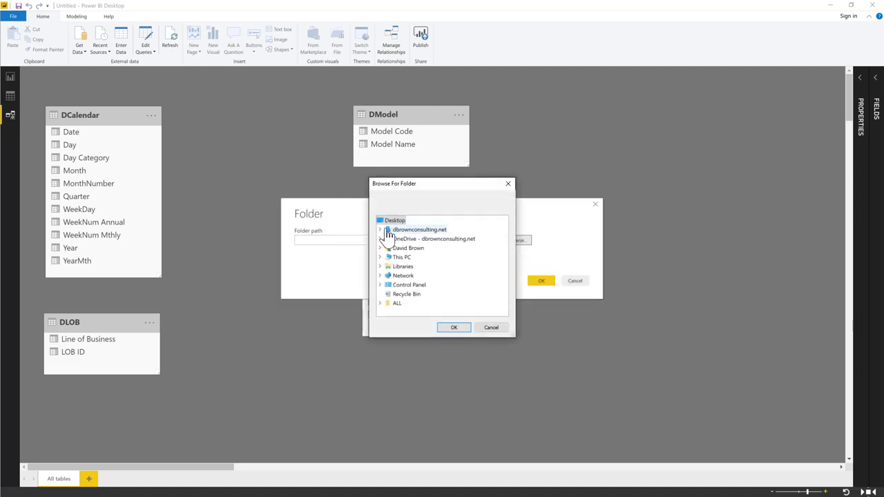
pyautogui.click(380, 303)
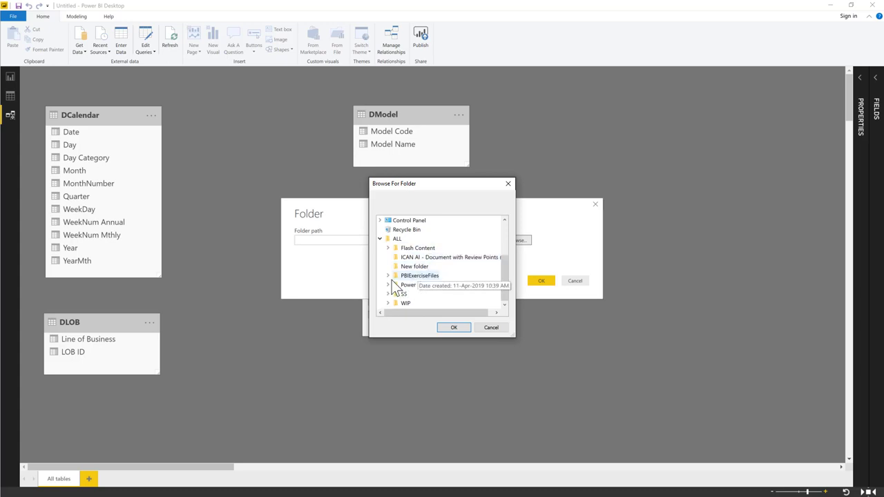
pyautogui.click(388, 276)
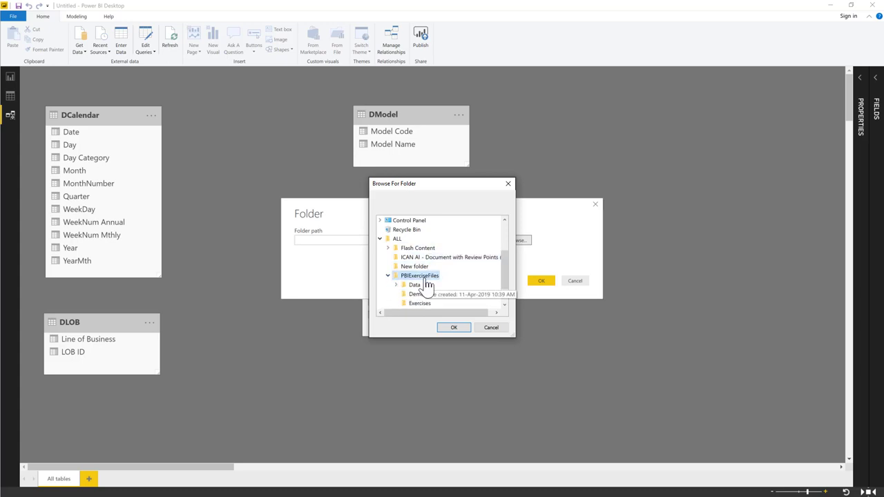
pyautogui.moveTo(505, 274); pyautogui.dragTo(504, 288)
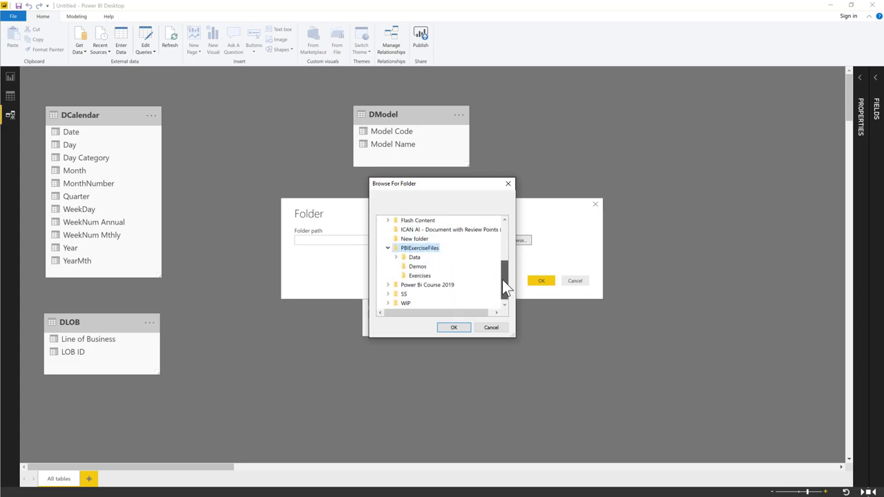
pyautogui.doubleClick(414, 257)
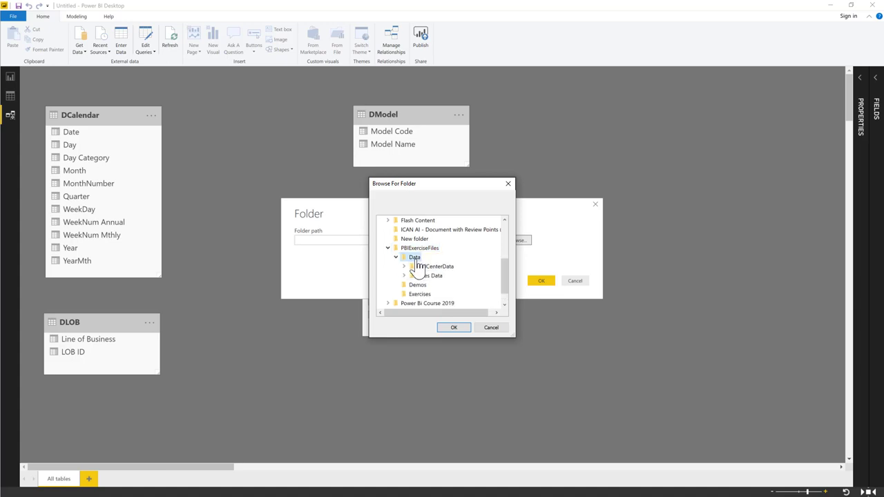
pyautogui.click(405, 276)
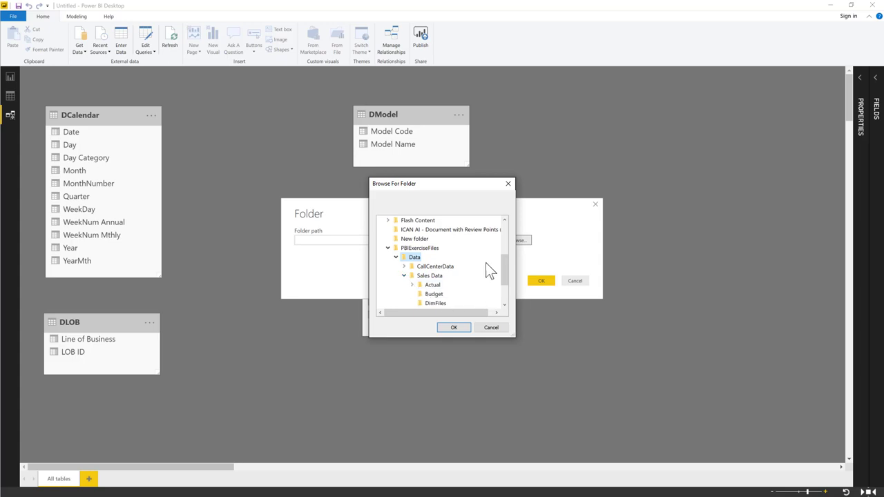
pyautogui.scroll(-1, 502, 268)
pyautogui.click(412, 266)
pyautogui.click(445, 294)
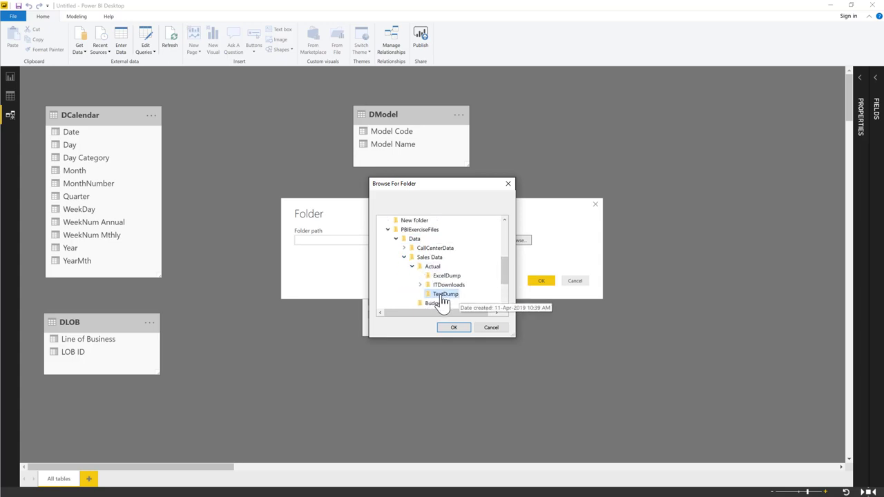
pyautogui.click(454, 328)
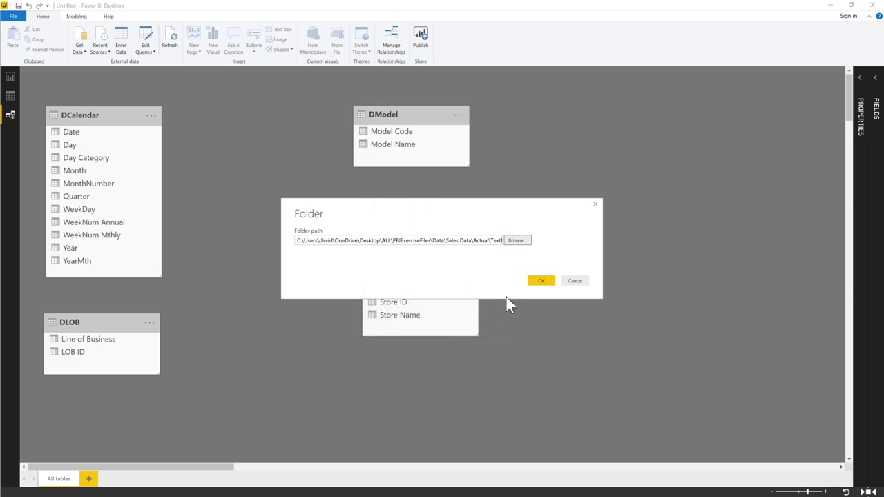
pyautogui.click(539, 282)
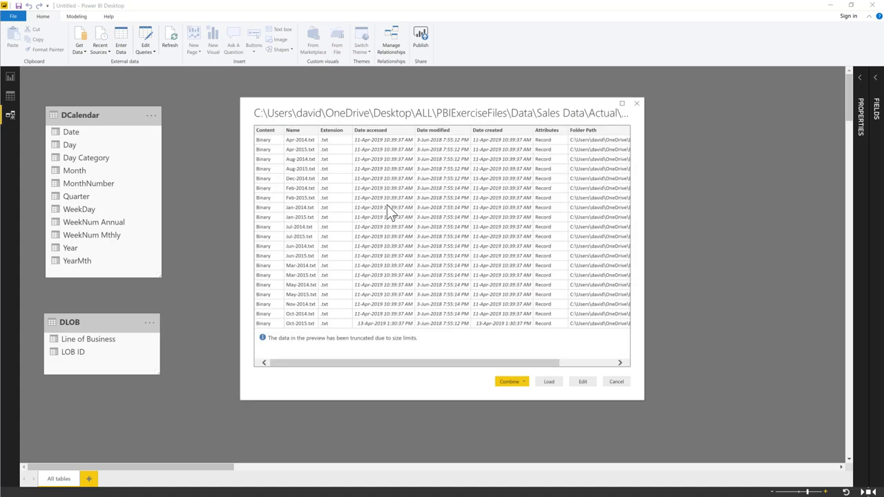
# Combine and edit the folder's text files, using the first file as the example and keeping Tab as the delimiter.
pyautogui.click(525, 381)
pyautogui.click(524, 393)
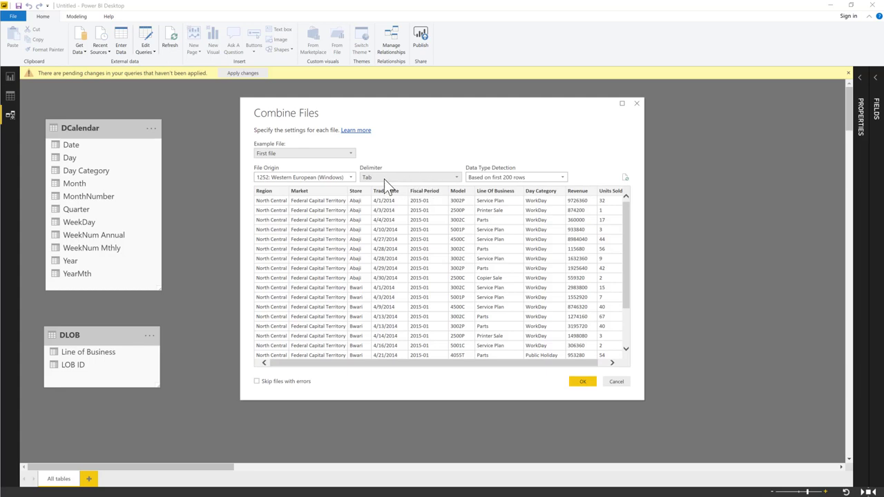
pyautogui.click(454, 177)
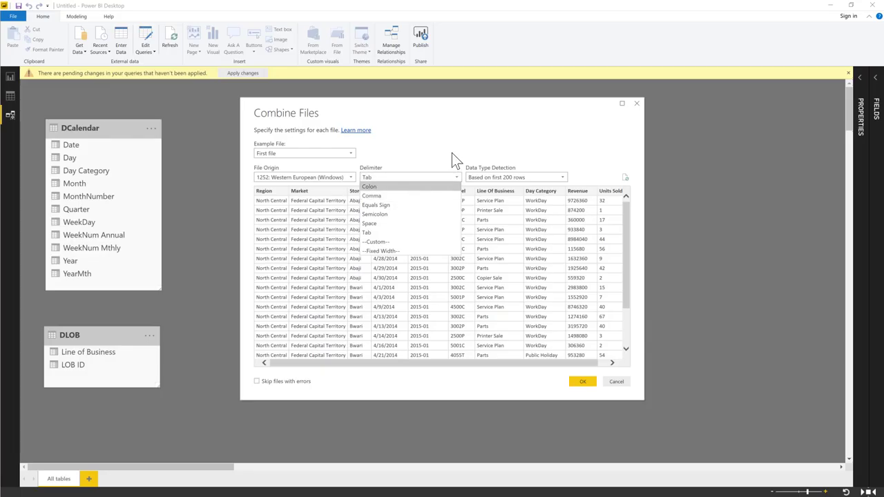
pyautogui.click(452, 152)
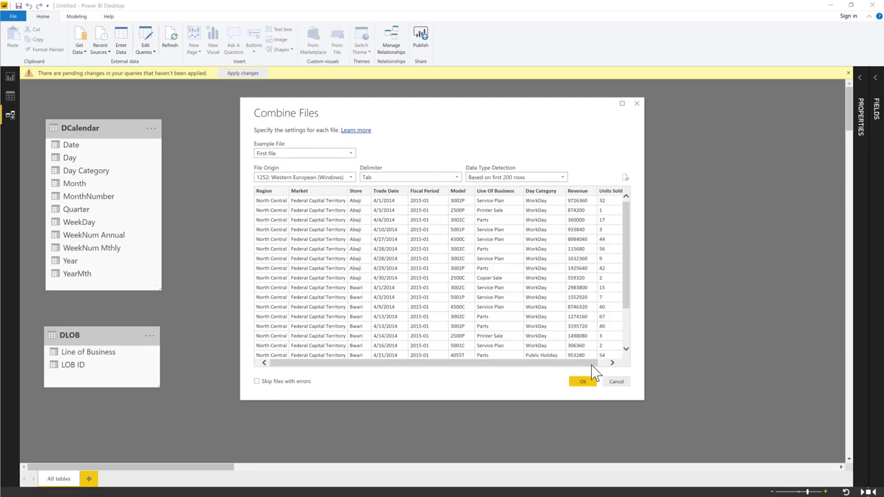
pyautogui.click(581, 382)
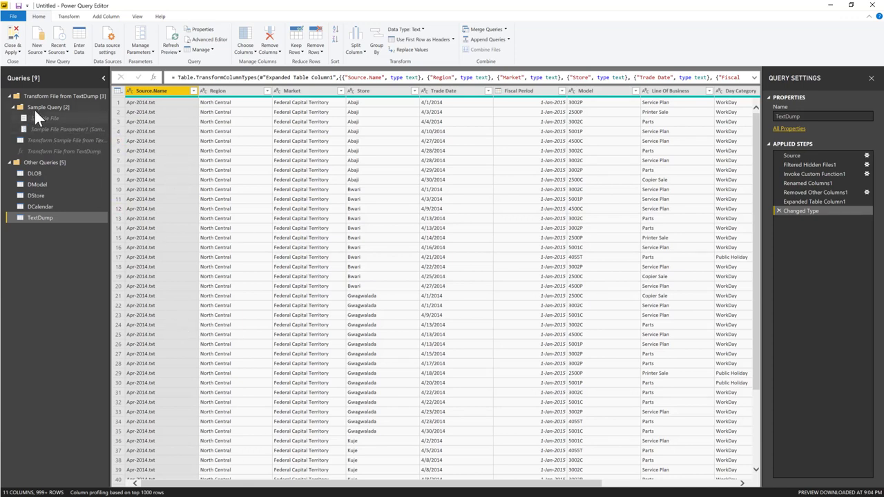
# Examine the Transform File from TextDump function's full formula and compare it with the Transform Sample File and TextDump queries.
pyautogui.click(45, 152)
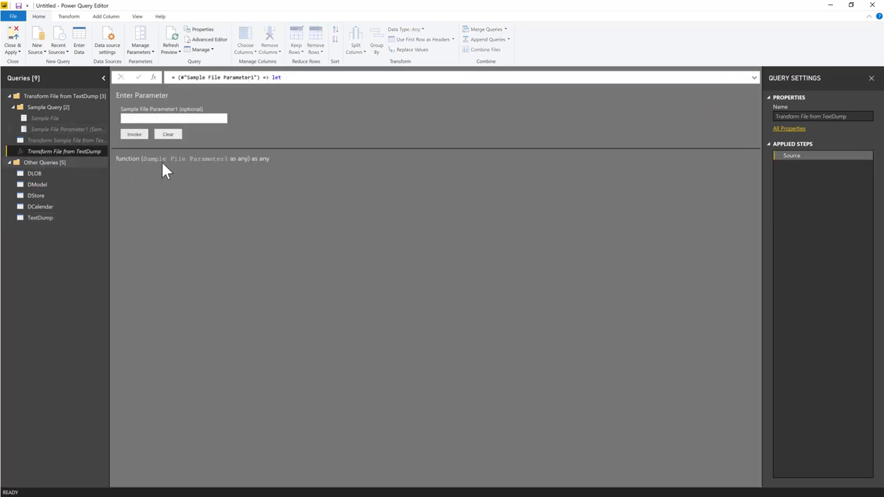
pyautogui.click(754, 77)
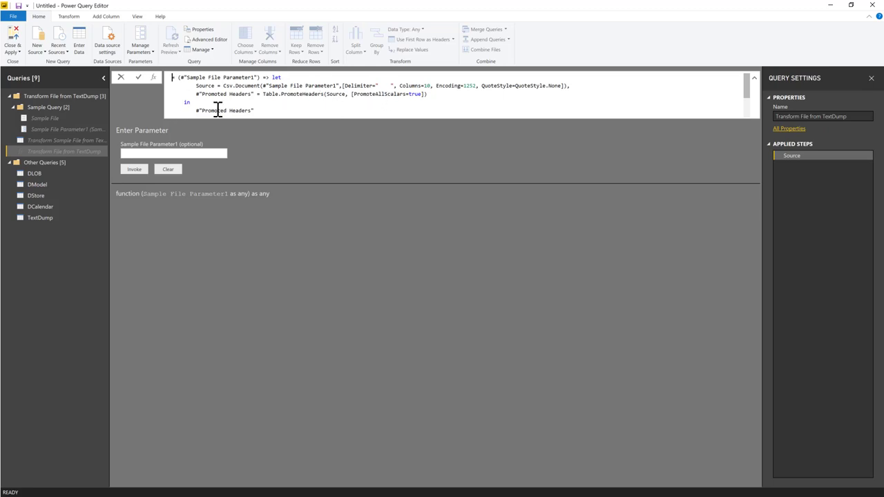
pyautogui.click(52, 139)
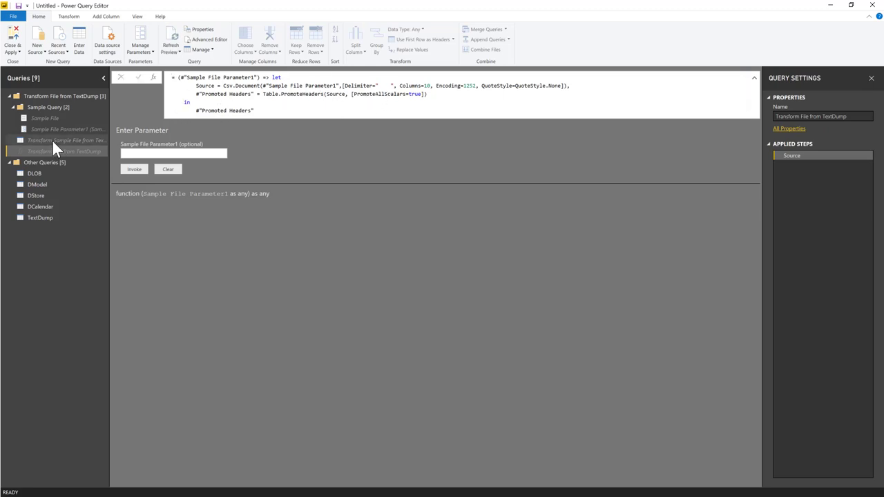
pyautogui.click(52, 139)
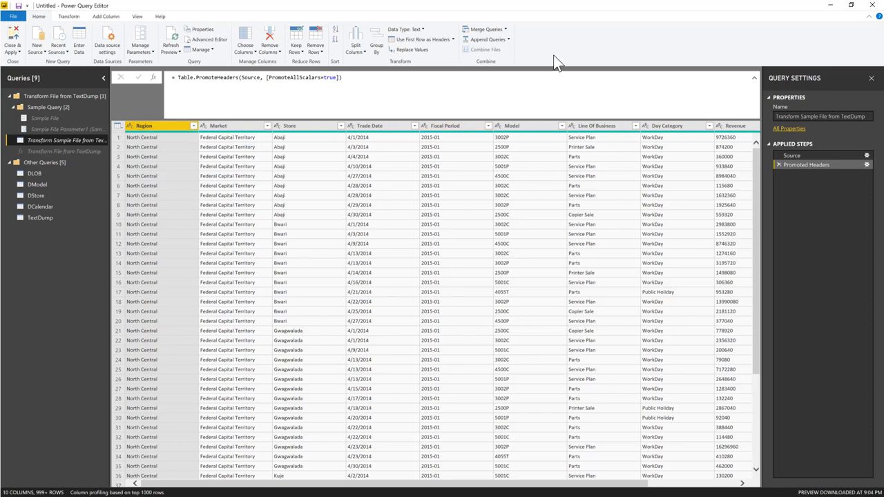
pyautogui.click(754, 78)
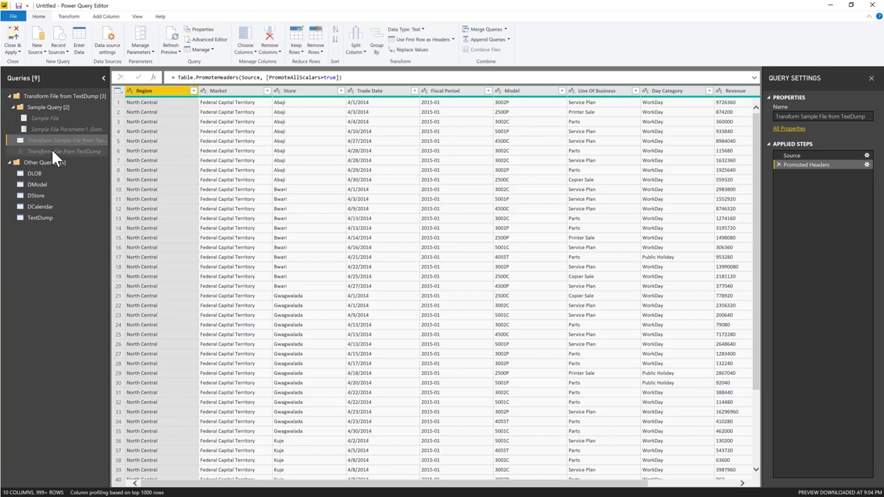
pyautogui.click(52, 150)
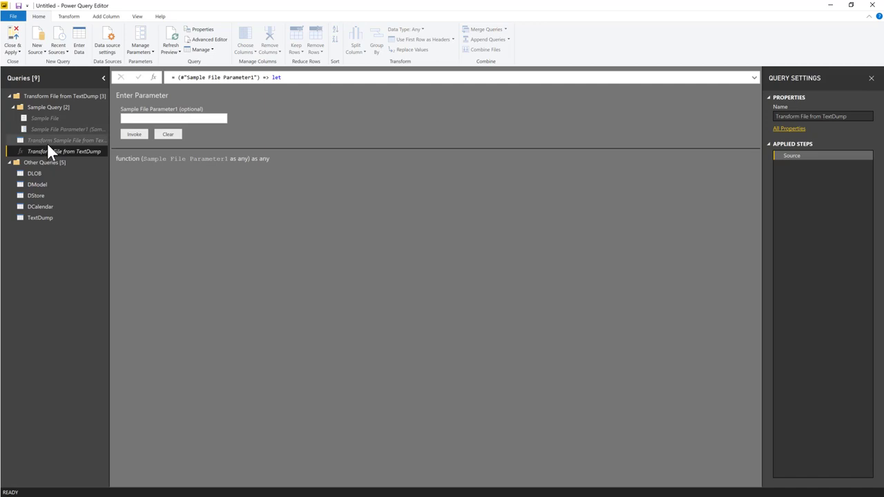
pyautogui.click(48, 142)
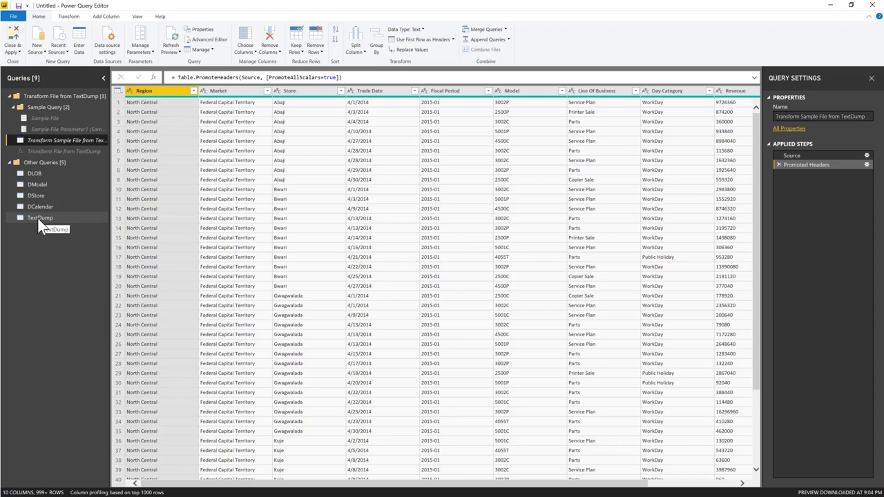
pyautogui.click(39, 221)
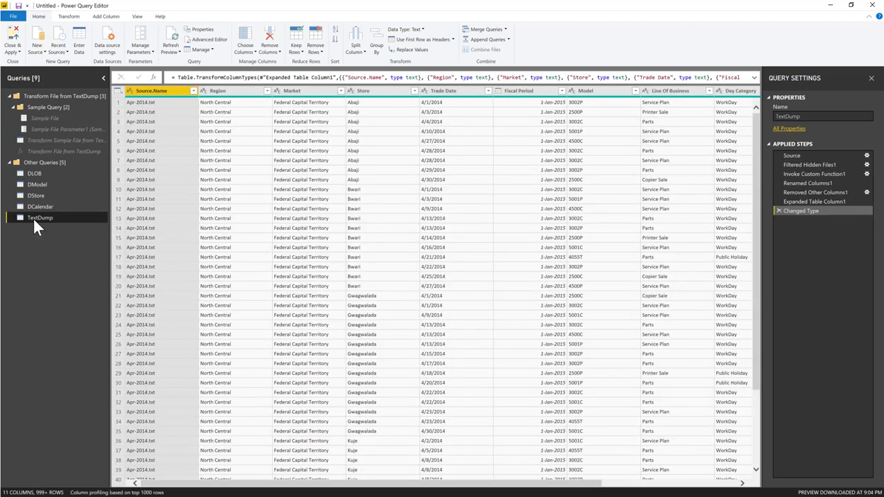
pyautogui.click(53, 140)
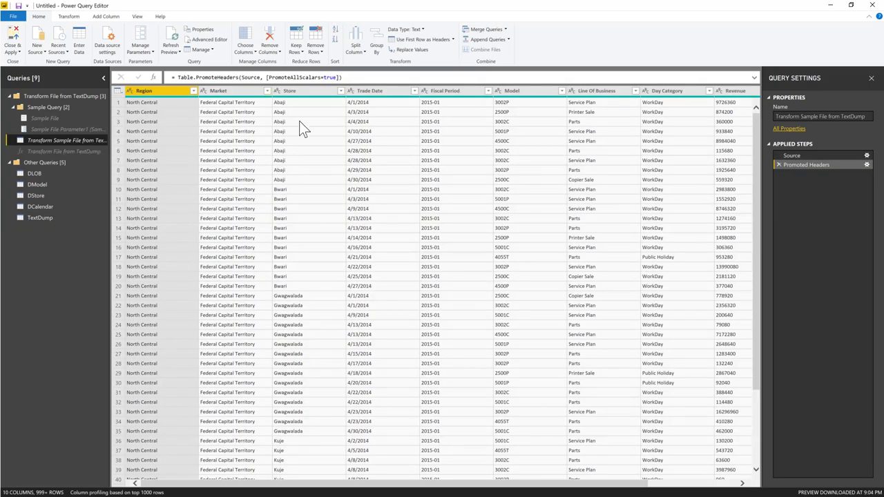
pyautogui.click(66, 151)
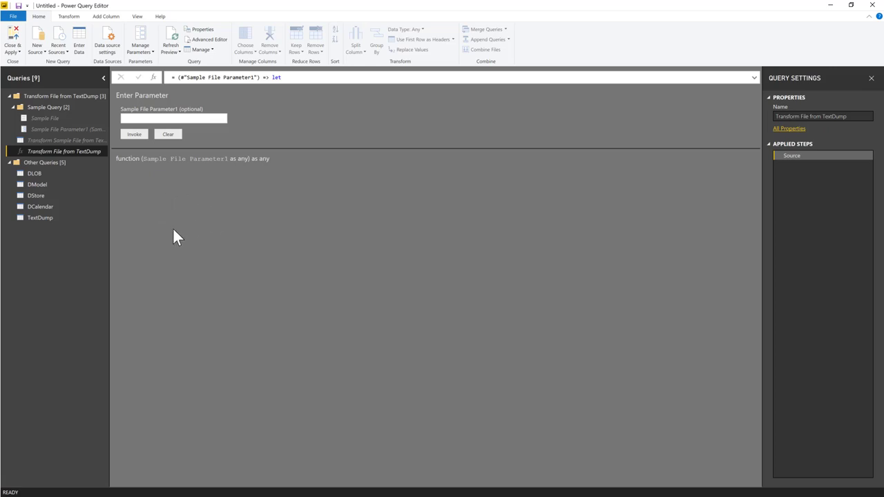
# Rename the TextDump query as Actual.
pyautogui.click(36, 219)
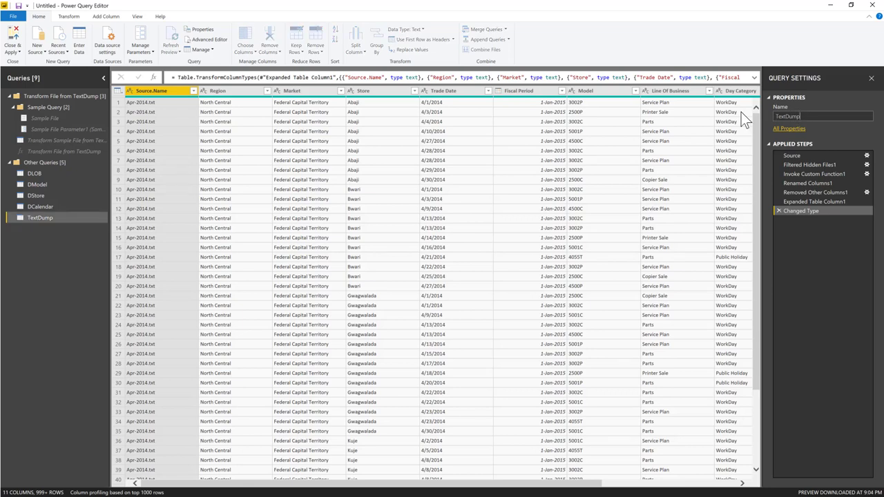
pyautogui.press('BackSpace')
pyautogui.press('BackSpace')
pyautogui.press('BackSpace')
pyautogui.press('BackSpace')
pyautogui.press('BackSpace')
pyautogui.press('BackSpace')
pyautogui.press('BackSpace')
pyautogui.press('BackSpace')
pyautogui.write('Actual')
pyautogui.press('Return')
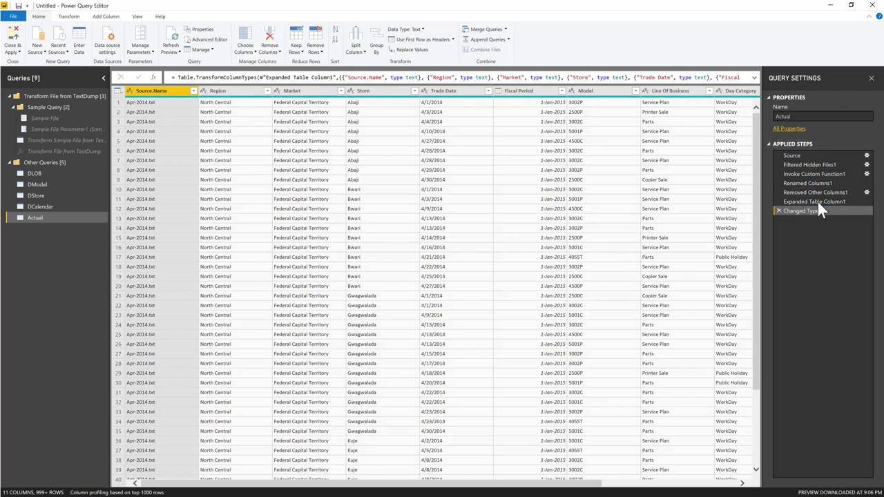
# Review the Actual query's data at the Filtered Hidden Files1, Source and Changed Type applied steps.
pyautogui.click(812, 165)
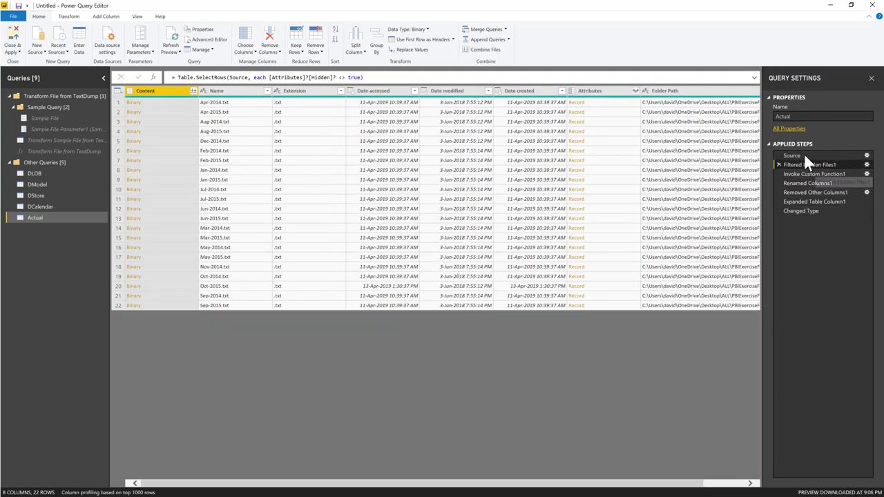
pyautogui.click(804, 154)
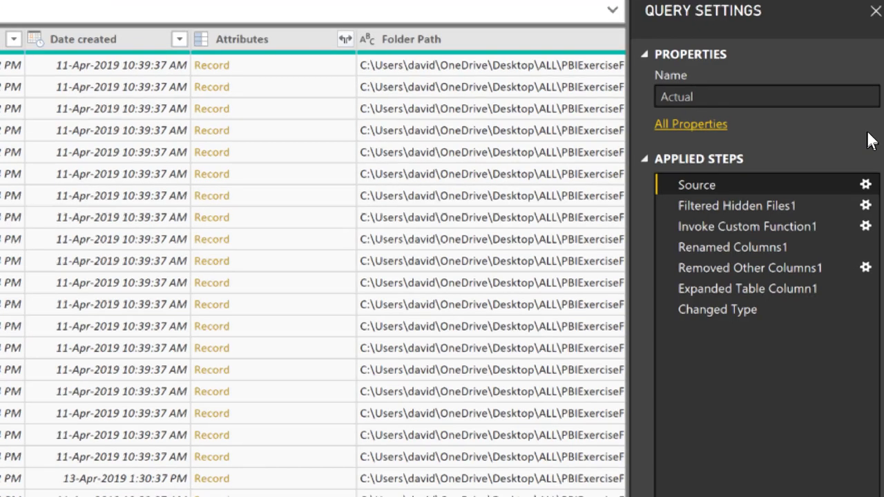
pyautogui.moveTo(779, 206); pyautogui.dragTo(782, 207)
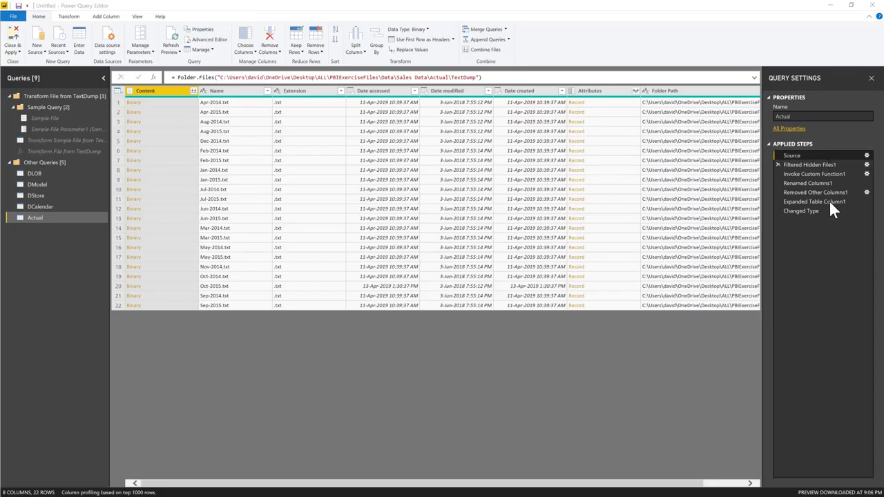
pyautogui.click(806, 212)
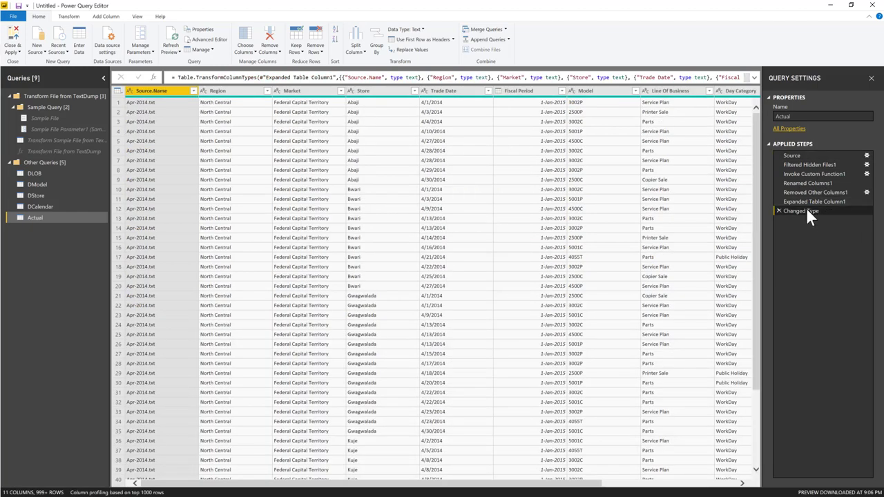
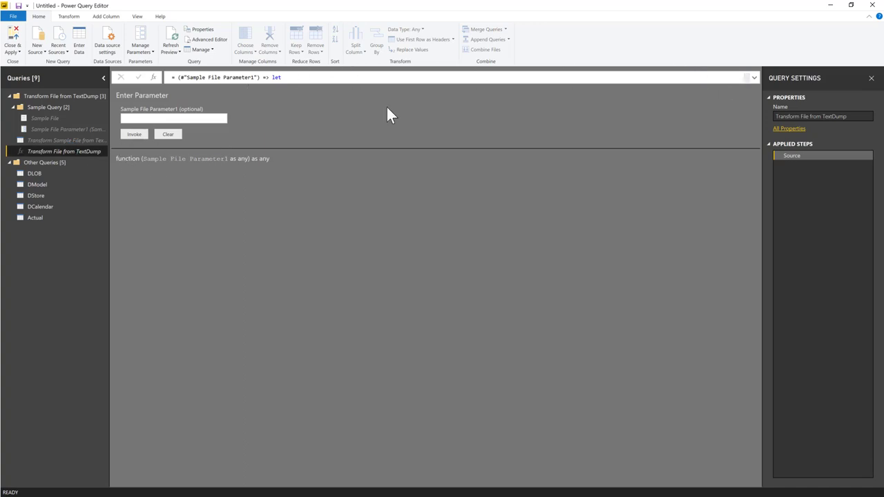
# Keep only the top 1 row in the Transform Sample File from TextDump query.
pyautogui.click(36, 218)
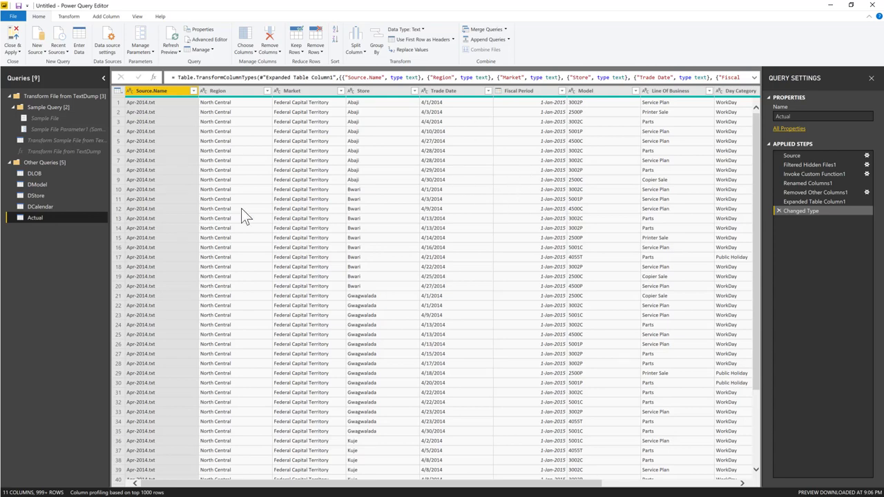
pyautogui.click(56, 141)
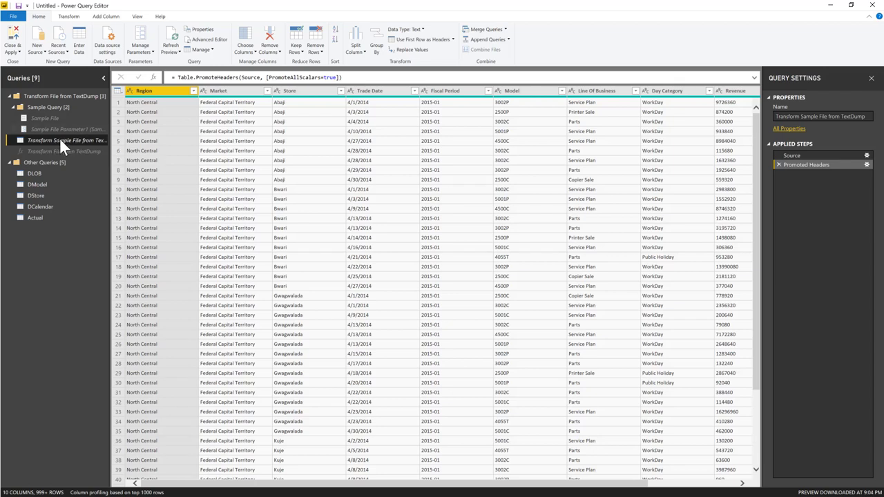
pyautogui.click(119, 92)
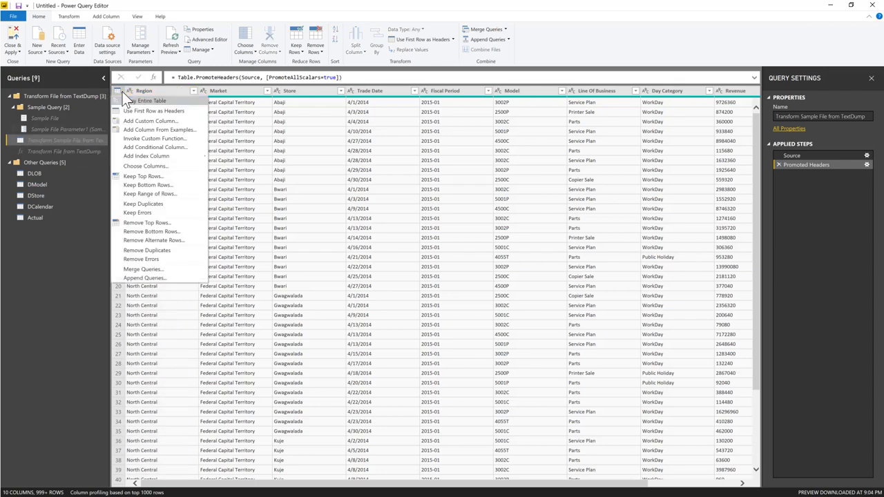
pyautogui.click(153, 178)
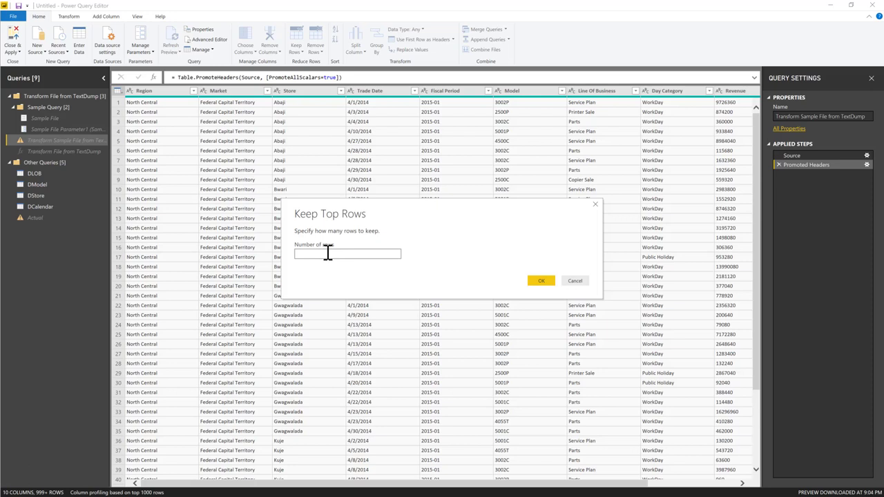
pyautogui.write('1')
pyautogui.click(543, 277)
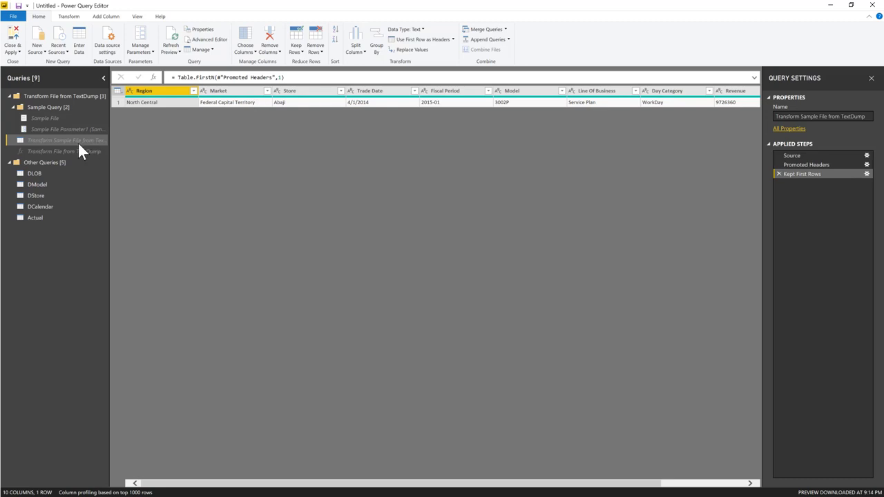
# Compare the Sample File, Transform Sample File from TextDump and Actual queries to examine how the row limit carries through.
pyautogui.click(47, 118)
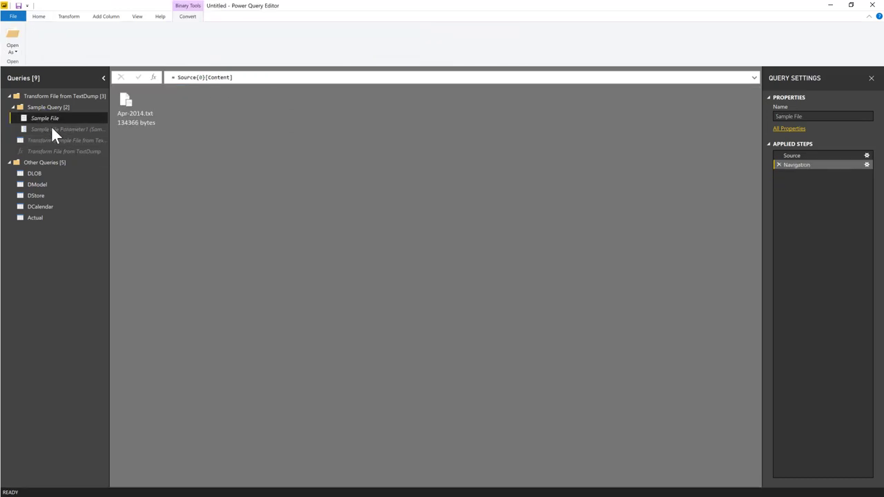
pyautogui.click(57, 140)
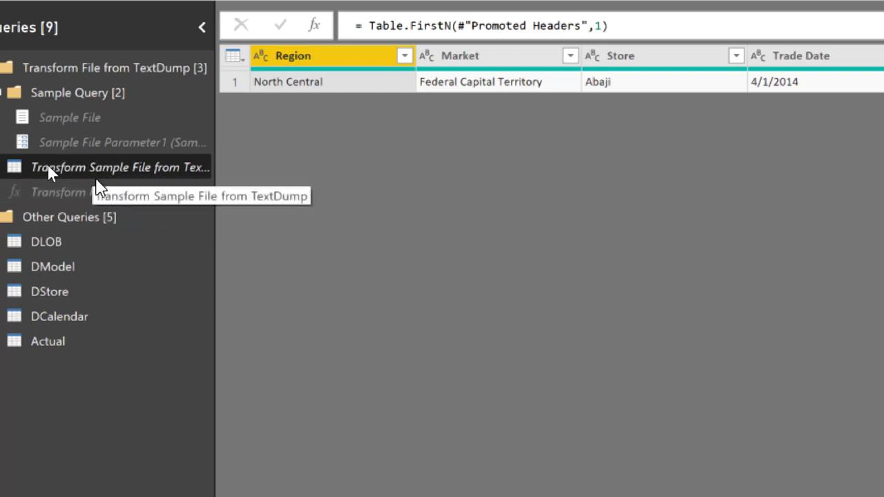
pyautogui.click(71, 342)
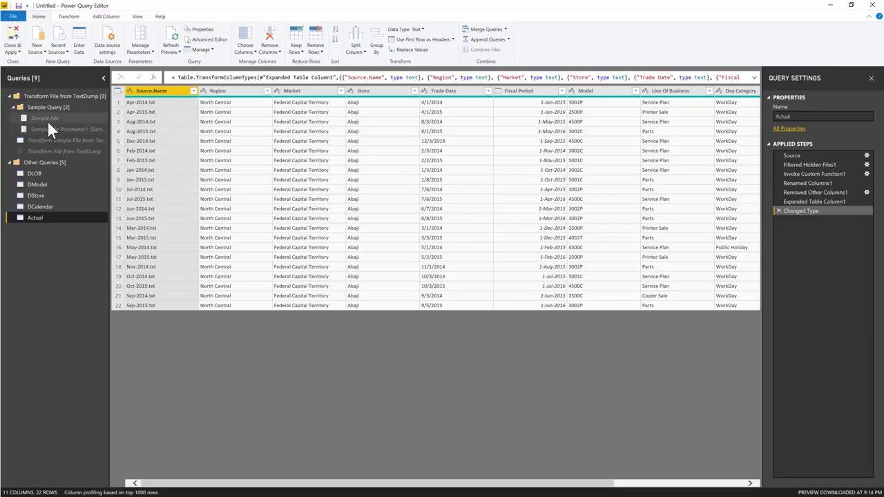
# Delete the Kept First Rows applied step from the Transform Sample File from TextDump query.
pyautogui.click(43, 138)
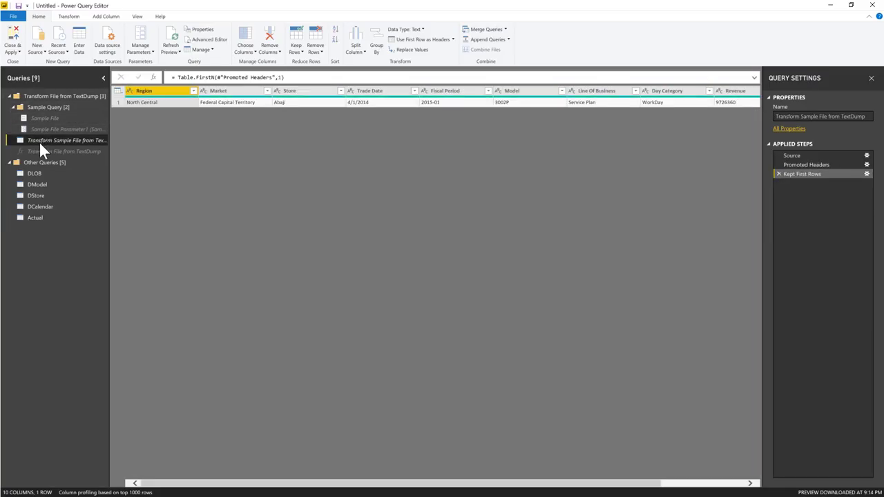
pyautogui.click(119, 92)
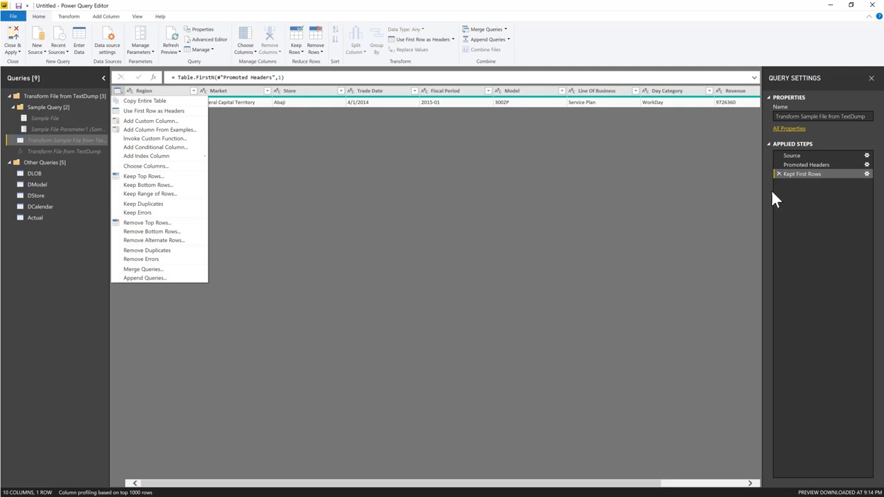
pyautogui.click(800, 202)
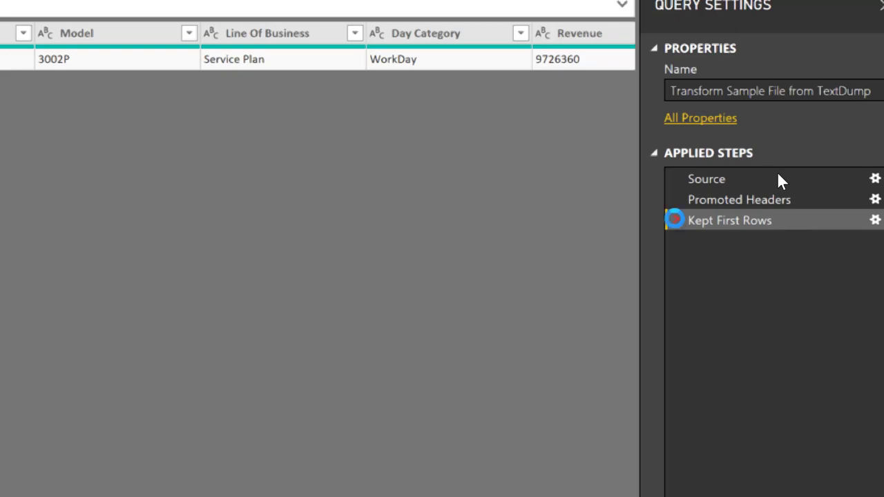
pyautogui.click(677, 221)
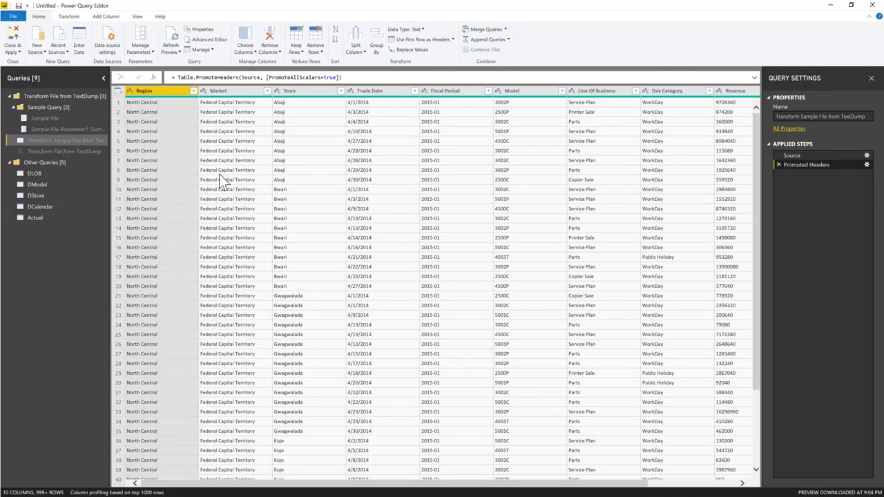
# Review the full list of source files in the Actual query's Source.Name filter without applying a filter.
pyautogui.click(35, 218)
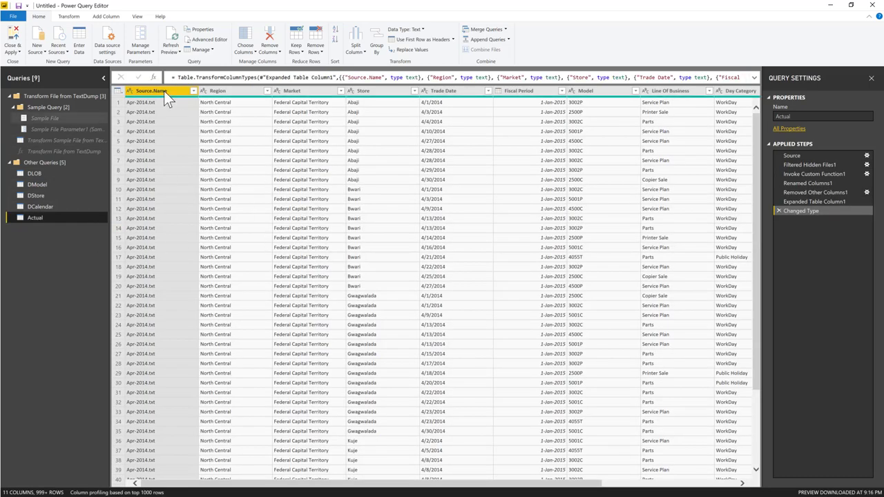
pyautogui.click(193, 90)
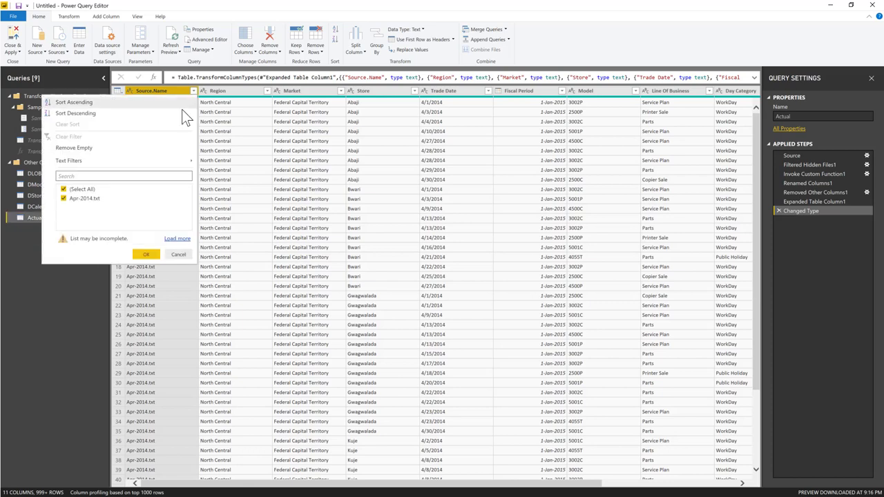
pyautogui.click(177, 238)
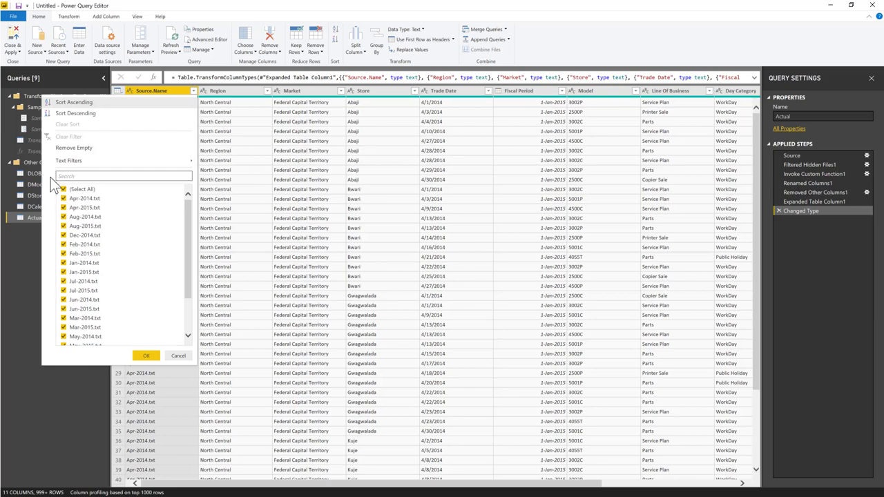
pyautogui.click(181, 355)
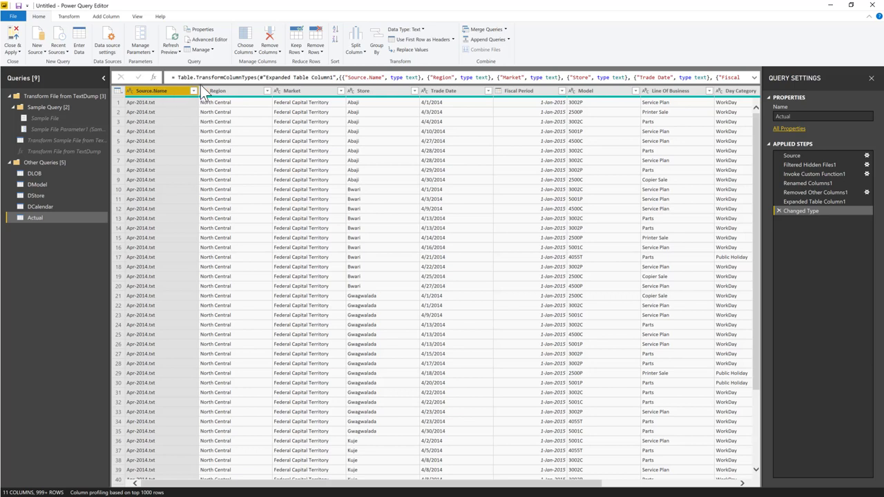
# Remove the Source.Name, Region and Market columns from the Actual query.
pyautogui.keyDown('ctrl'); pyautogui.click(223, 91); pyautogui.keyUp('ctrl')
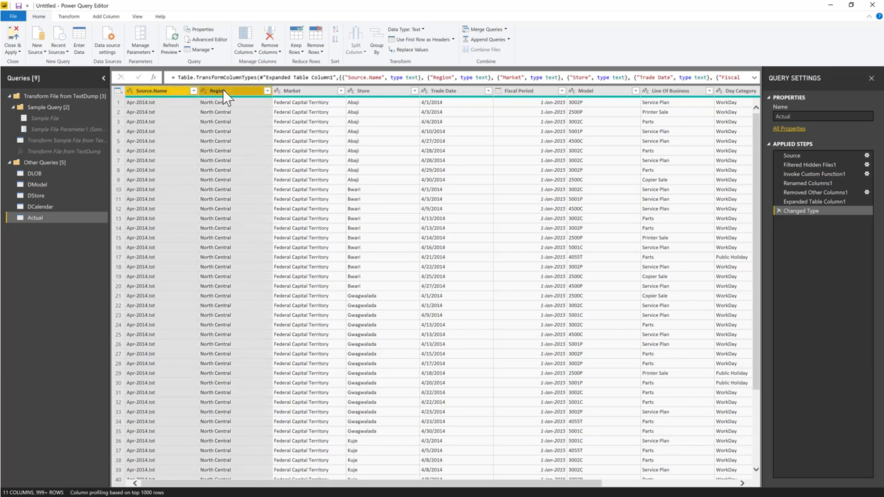
pyautogui.keyDown('ctrl'); pyautogui.click(297, 91); pyautogui.keyUp('ctrl')
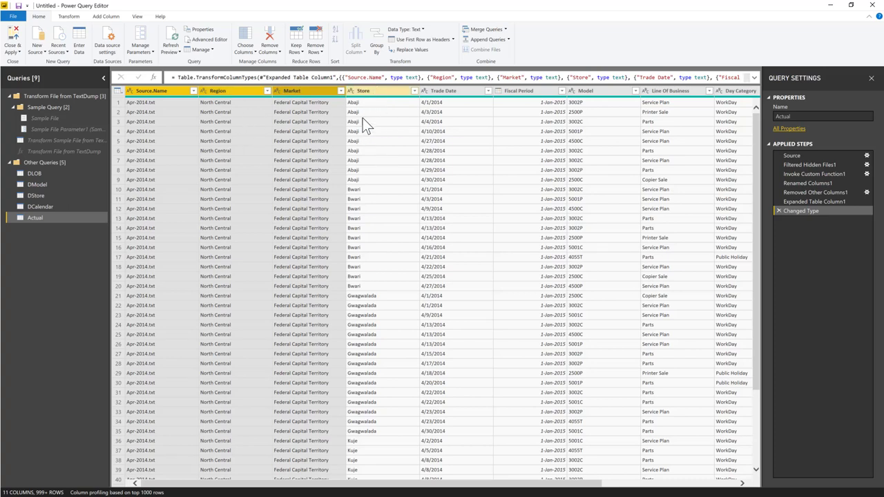
pyautogui.rightClick(300, 91)
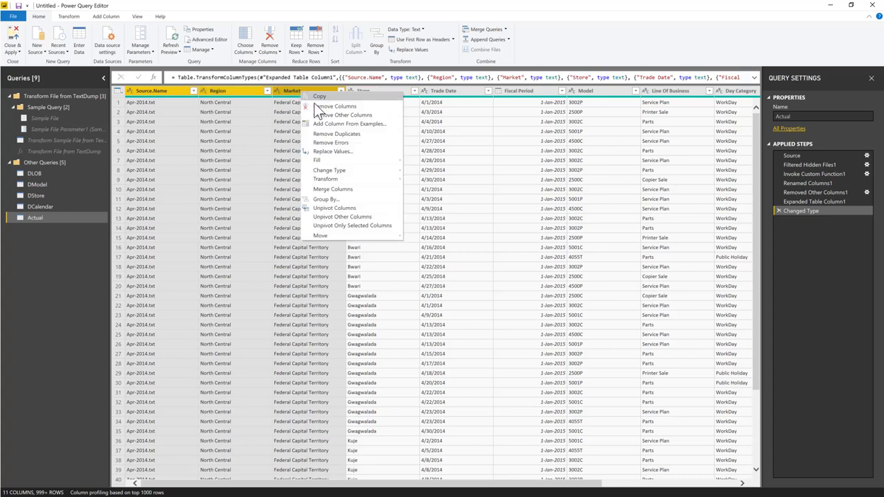
pyautogui.click(339, 106)
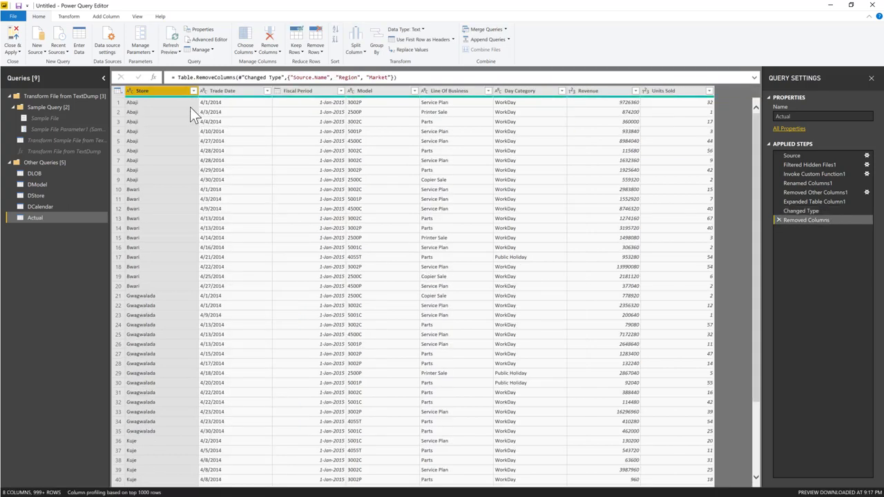
# Remove the Fiscal Period and Day Category columns from the Actual query.
pyautogui.click(228, 91)
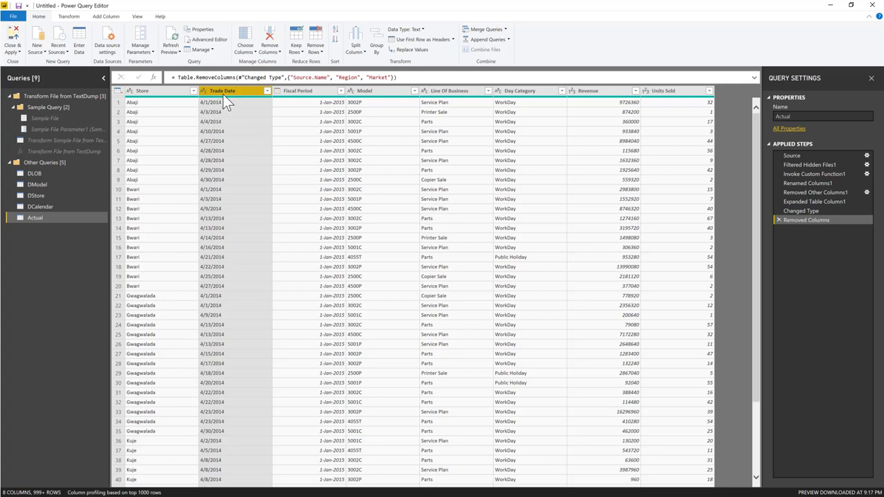
pyautogui.click(305, 91)
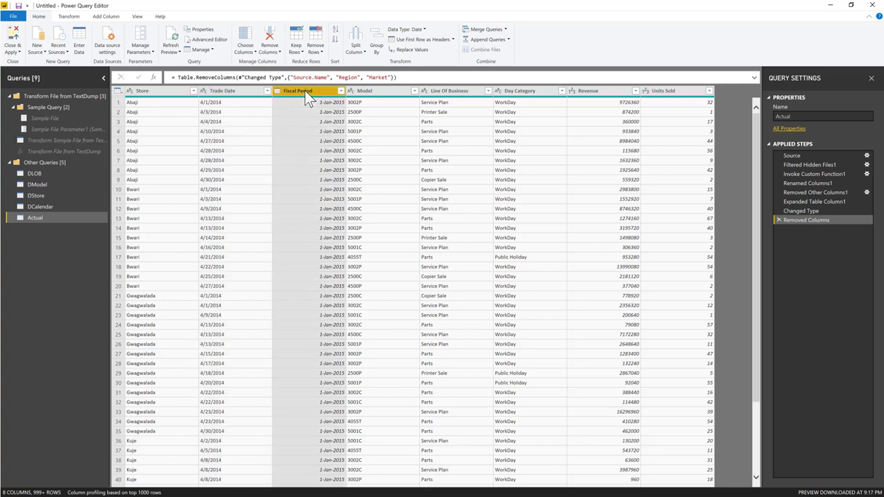
pyautogui.rightClick(305, 91)
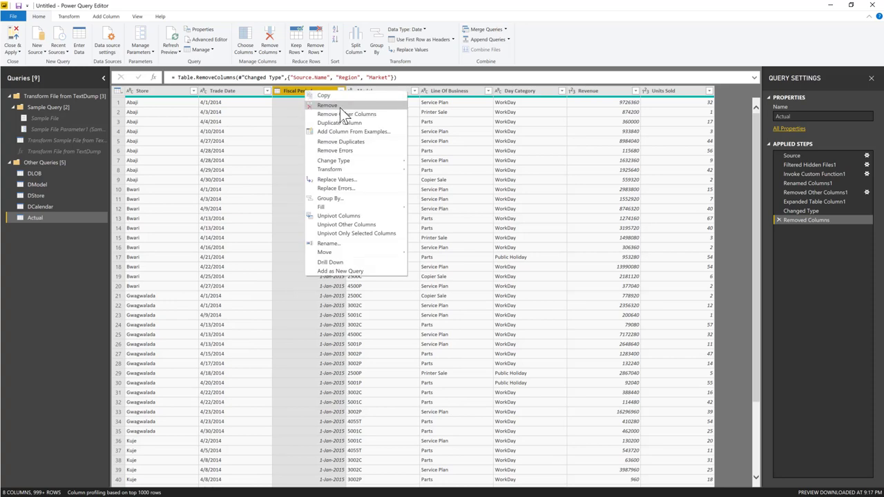
pyautogui.click(344, 103)
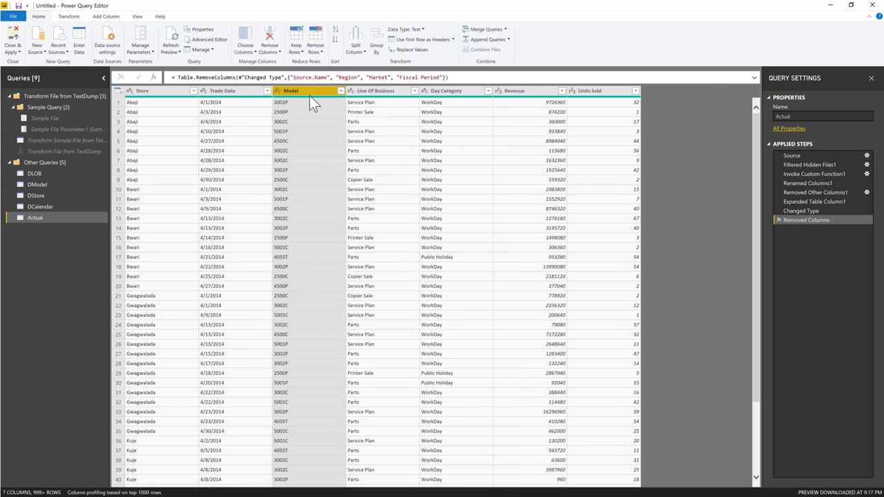
pyautogui.click(448, 90)
pyautogui.rightClick(448, 90)
pyautogui.click(468, 103)
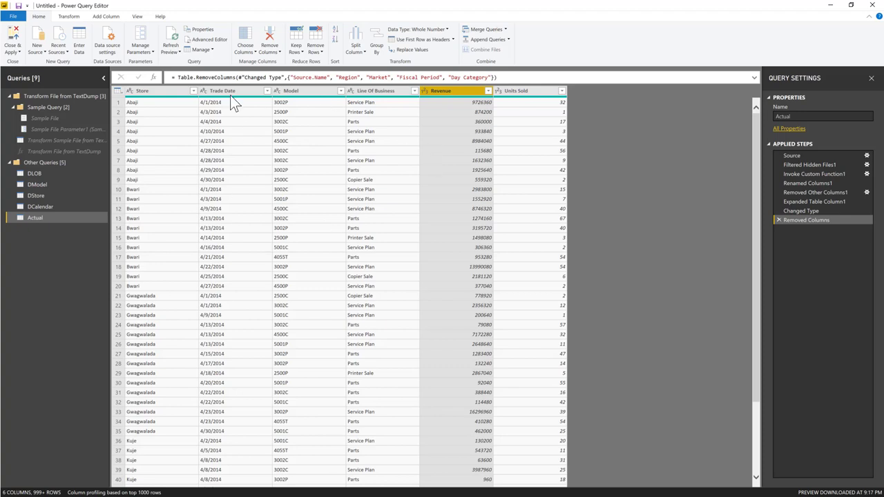
# Review the remaining Store, Trade Date, Model, Line Of Business, Revenue and Units Sold columns and check Store's data type.
pyautogui.click(159, 92)
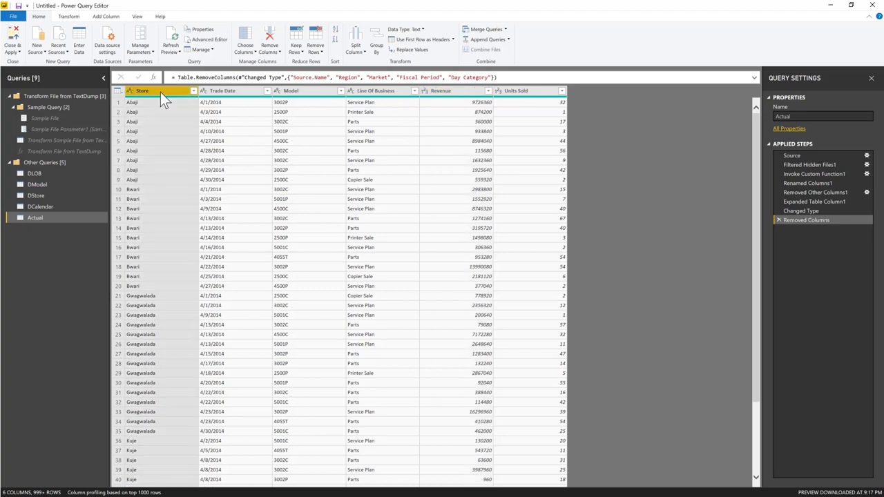
pyautogui.click(219, 93)
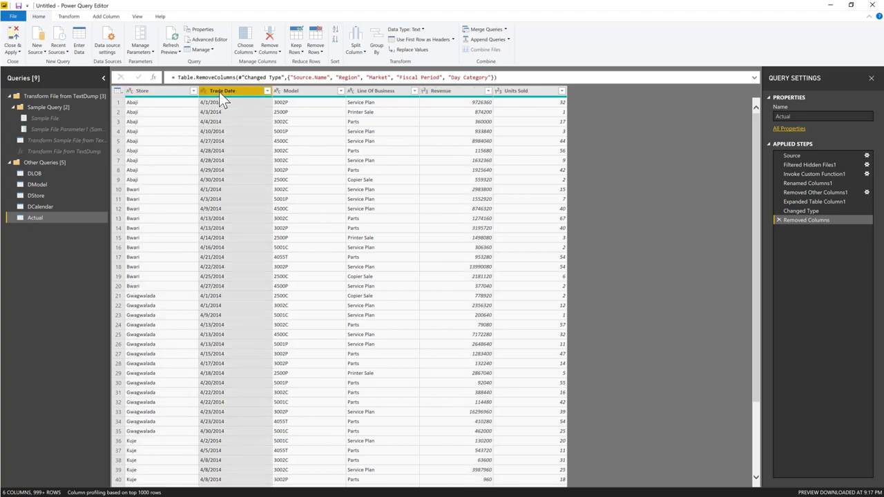
pyautogui.click(294, 90)
pyautogui.click(372, 91)
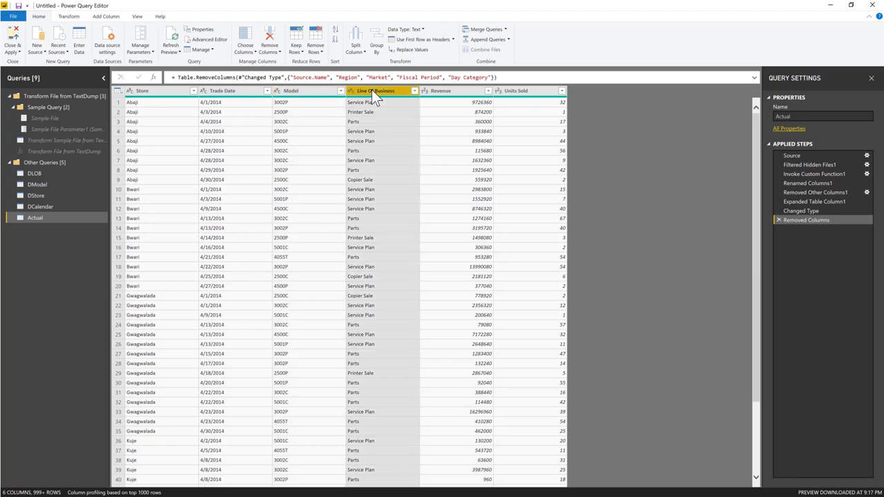
pyautogui.click(448, 91)
pyautogui.click(513, 90)
pyautogui.click(476, 91)
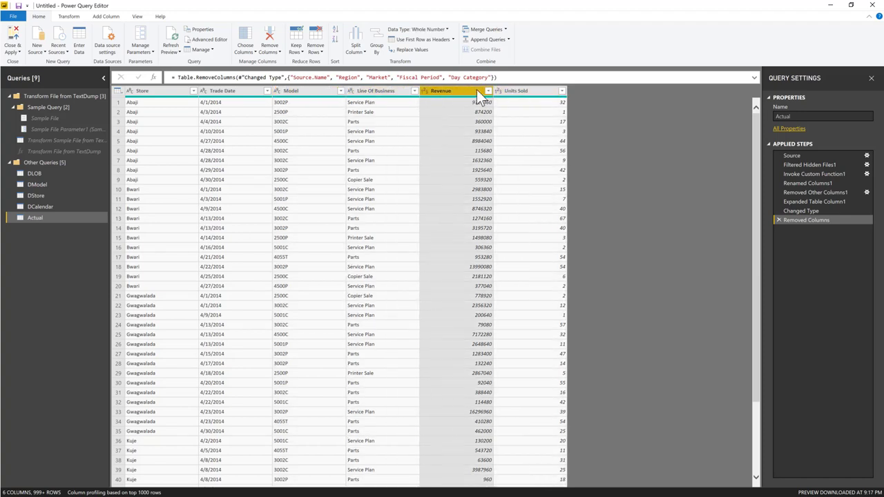
pyautogui.click(520, 92)
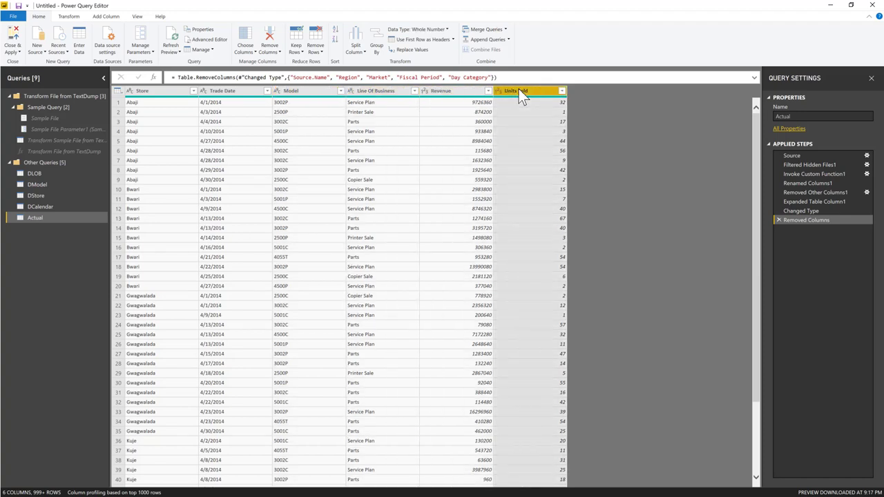
pyautogui.click(159, 93)
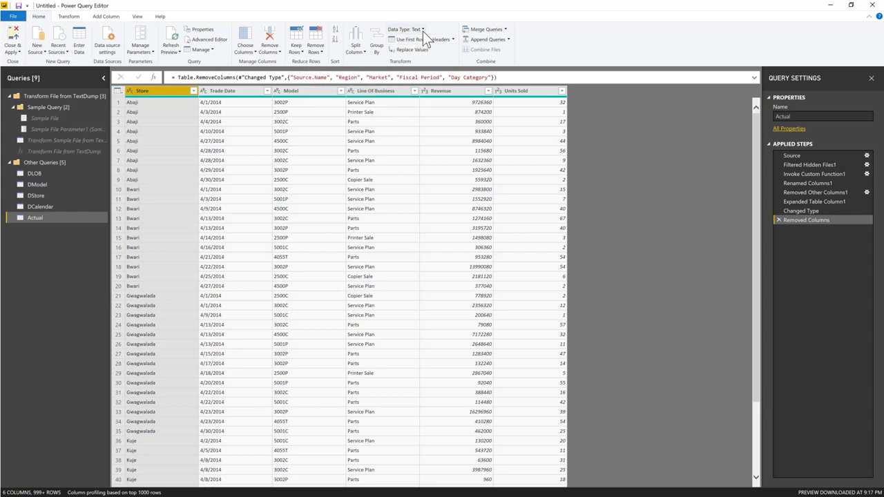
# Delete the Removed Columns and Changed Type applied steps from the Actual query.
pyautogui.click(805, 212)
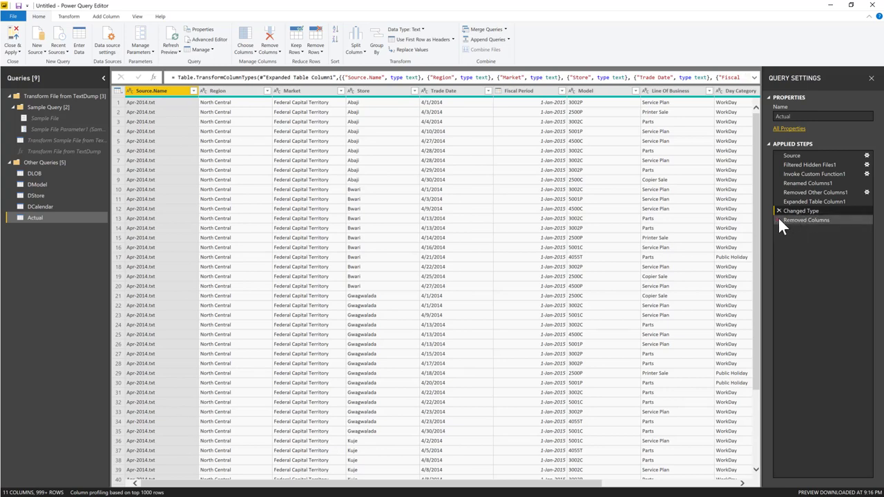
pyautogui.click(777, 217)
pyautogui.click(777, 219)
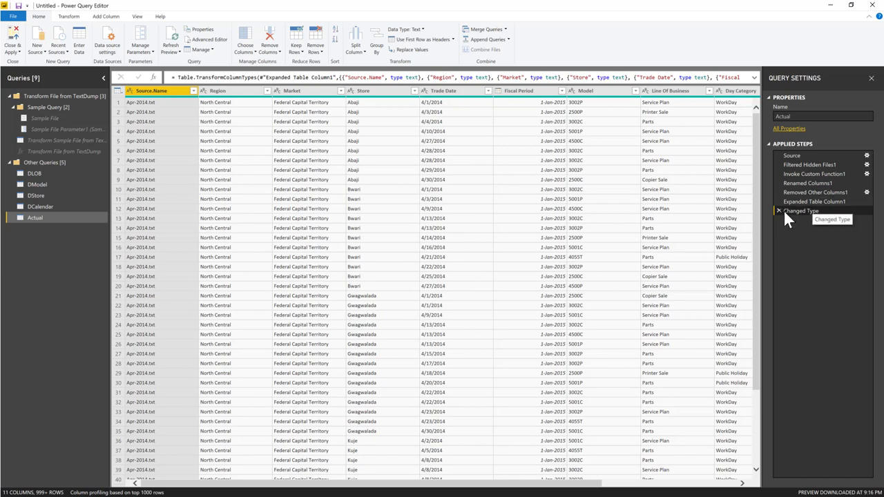
pyautogui.click(779, 211)
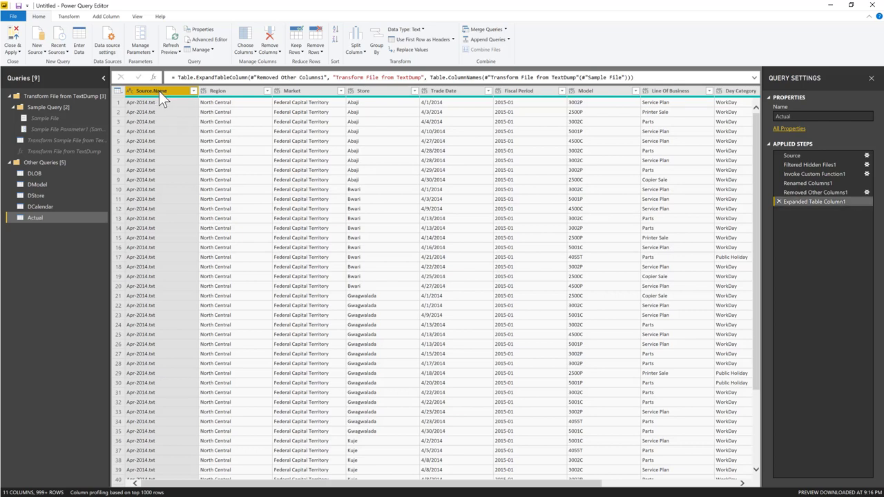
# Check the data types of the Region and Market columns and view the data type options available for Region.
pyautogui.click(223, 90)
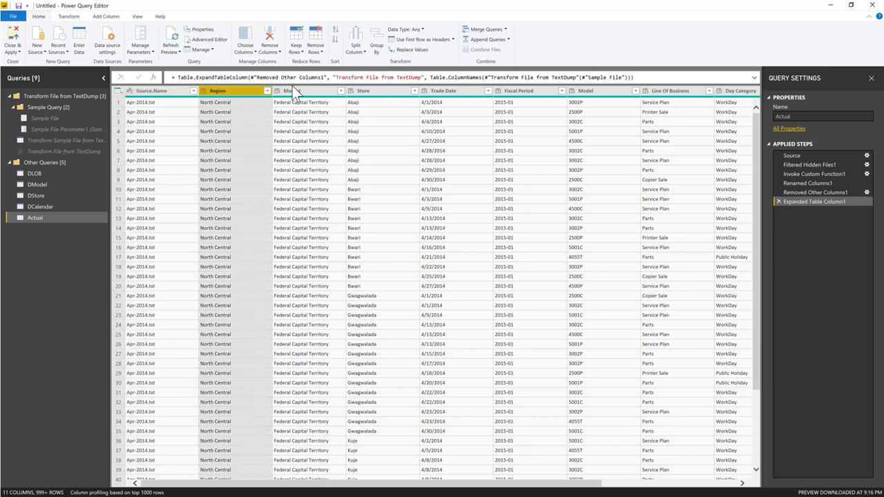
pyautogui.click(305, 91)
pyautogui.click(212, 95)
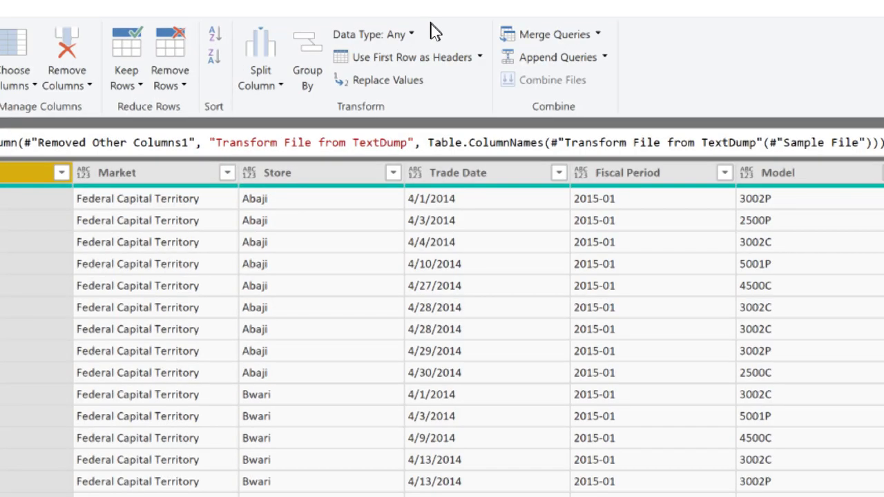
pyautogui.click(406, 38)
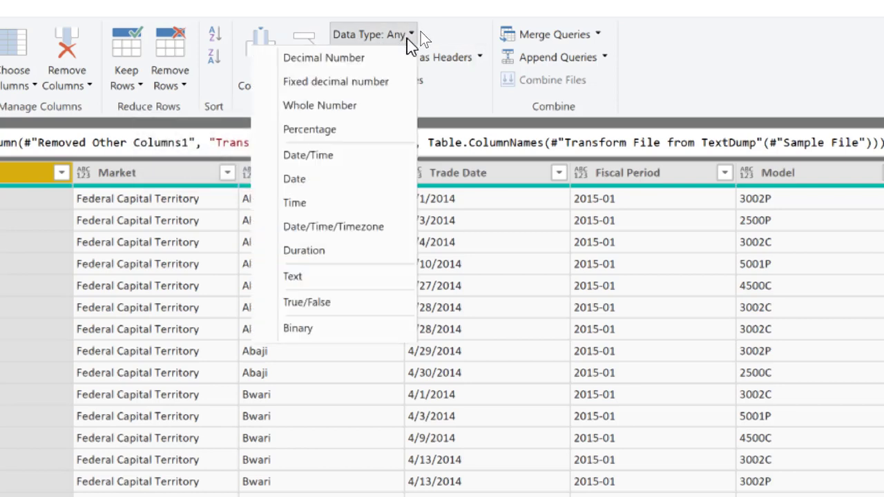
pyautogui.click(407, 39)
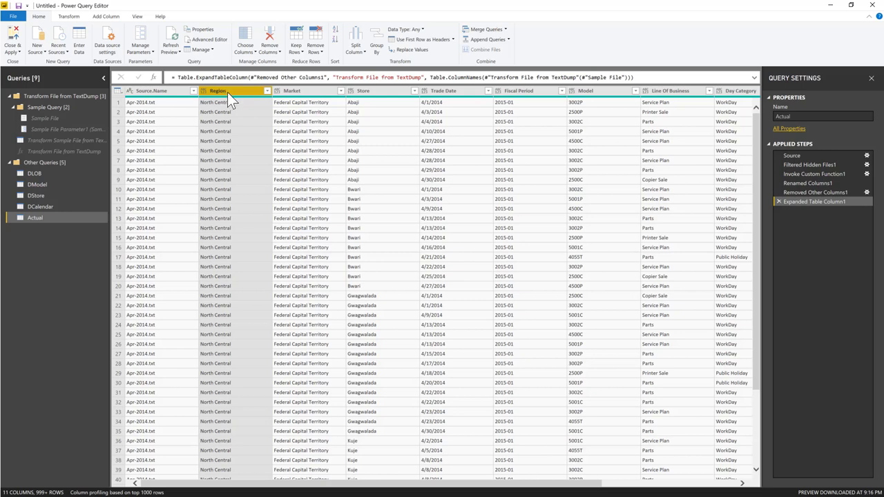
# Remove the Source.Name, Region and Market columns from the expanded Actual table.
pyautogui.click(177, 93)
pyautogui.keyDown('shift'); pyautogui.click(290, 92); pyautogui.keyUp('shift')
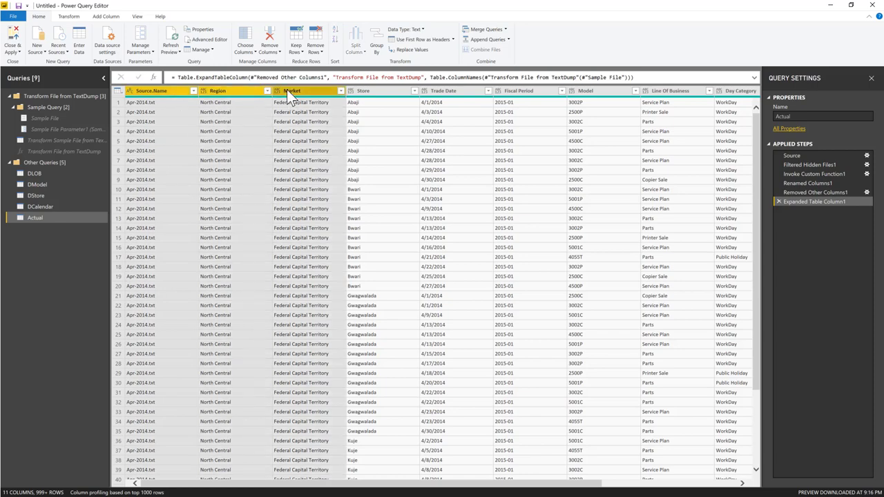
pyautogui.rightClick(290, 97)
pyautogui.click(318, 102)
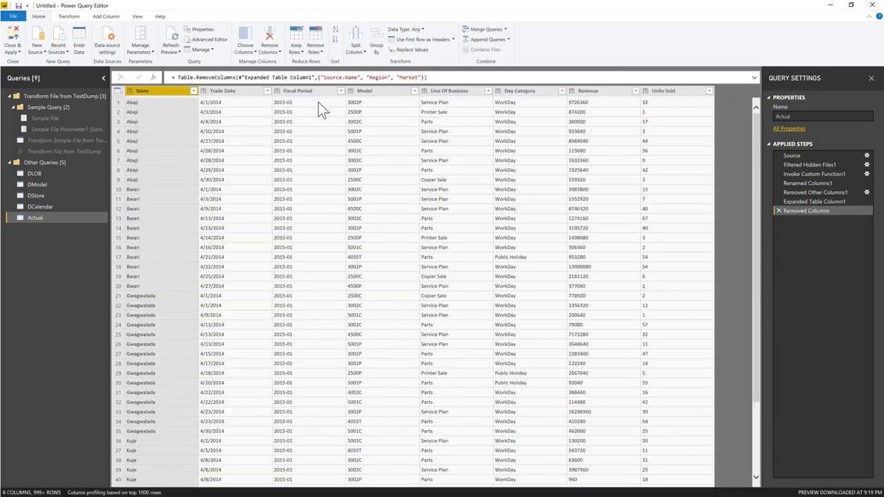
# Remove the Fiscal Period column from the Actual query.
pyautogui.click(235, 94)
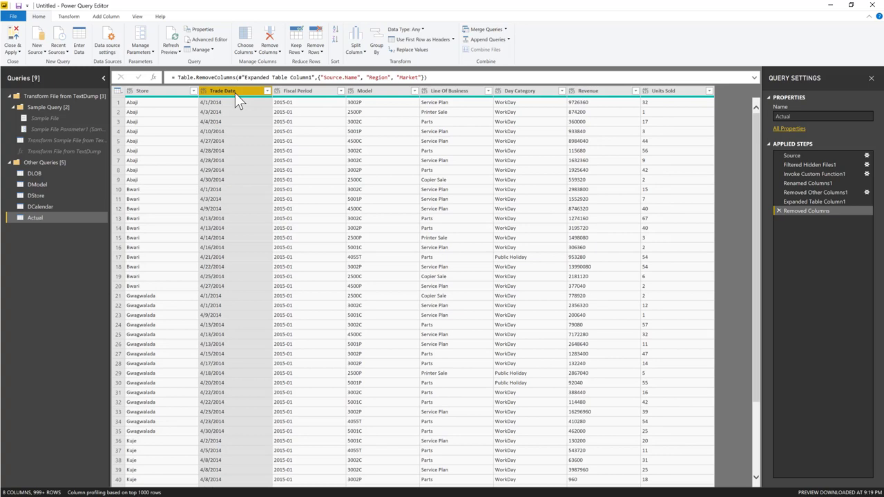
pyautogui.click(290, 92)
pyautogui.rightClick(290, 91)
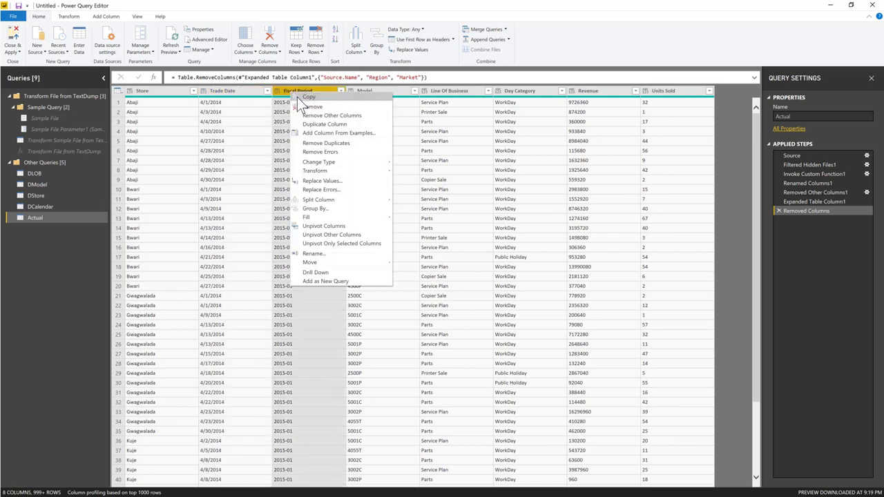
pyautogui.click(343, 98)
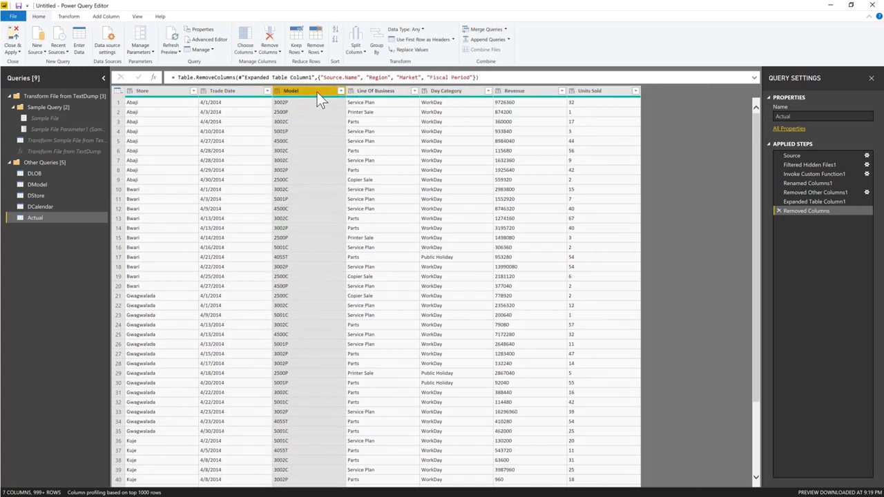
# Remove the Day Category column from the Actual query and move Trade Date ahead of Store.
pyautogui.click(371, 92)
pyautogui.click(432, 91)
pyautogui.rightClick(432, 91)
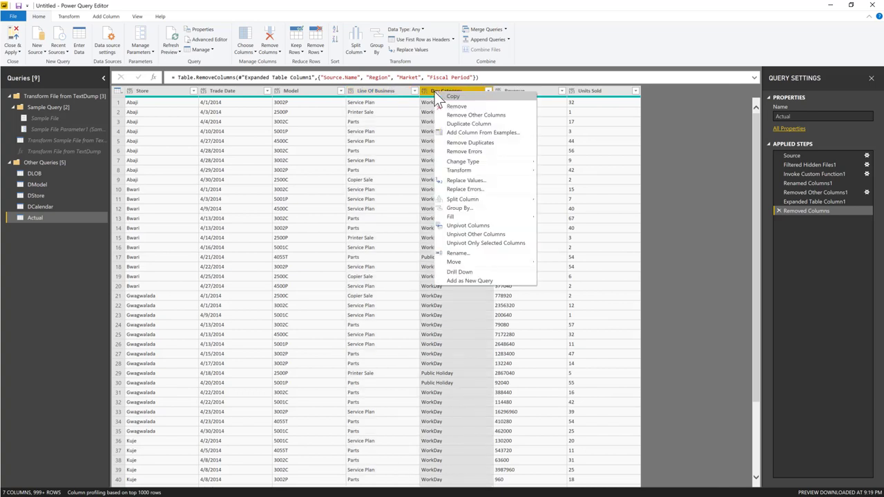
pyautogui.click(472, 107)
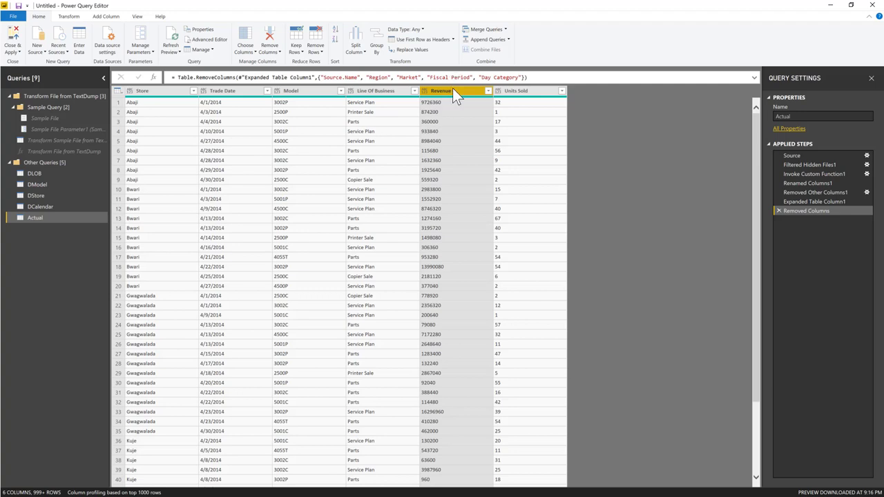
pyautogui.click(160, 91)
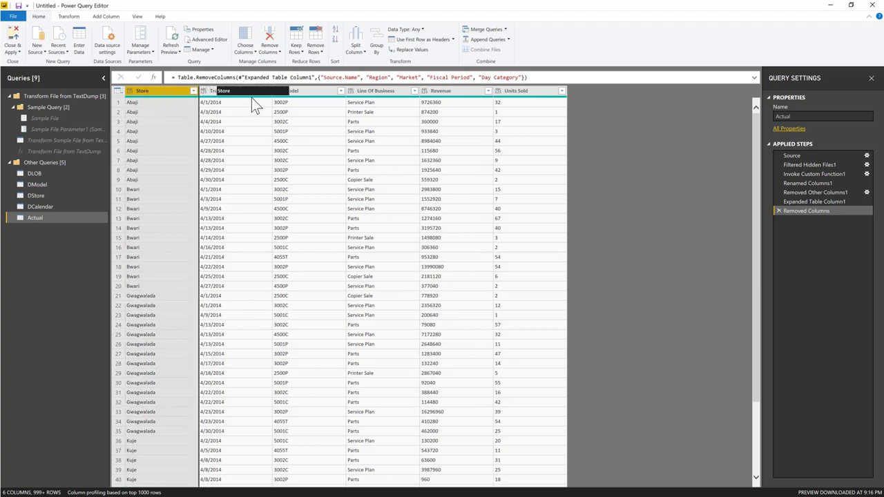
pyautogui.moveTo(229, 91); pyautogui.dragTo(154, 95)
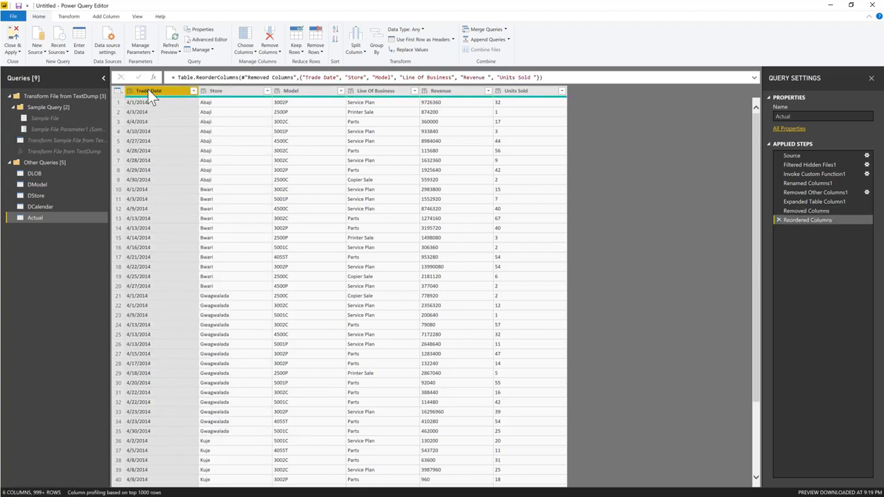
# Try converting the Trade Date column to the Date data type, and delete the resulting Changed Type step.
pyautogui.click(415, 31)
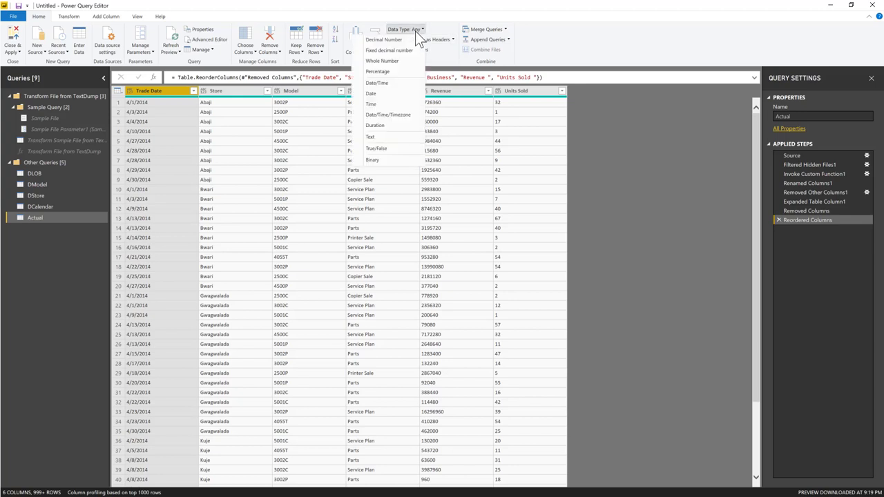
pyautogui.click(381, 92)
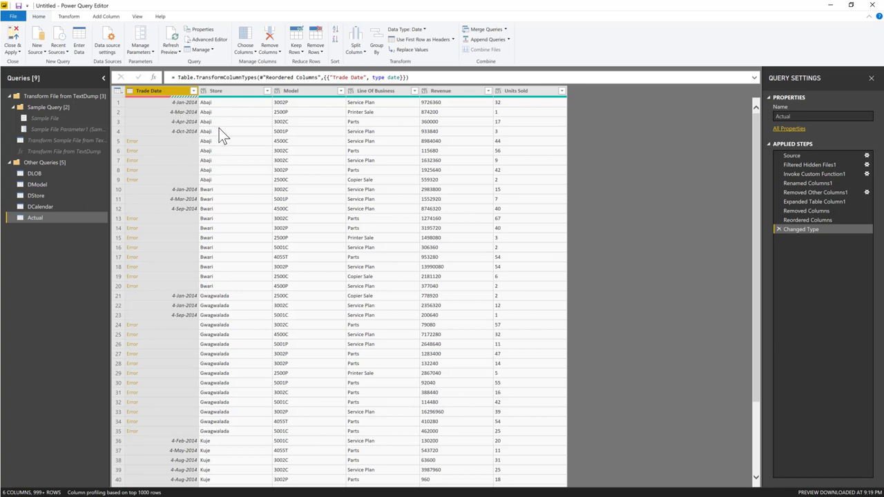
pyautogui.click(778, 229)
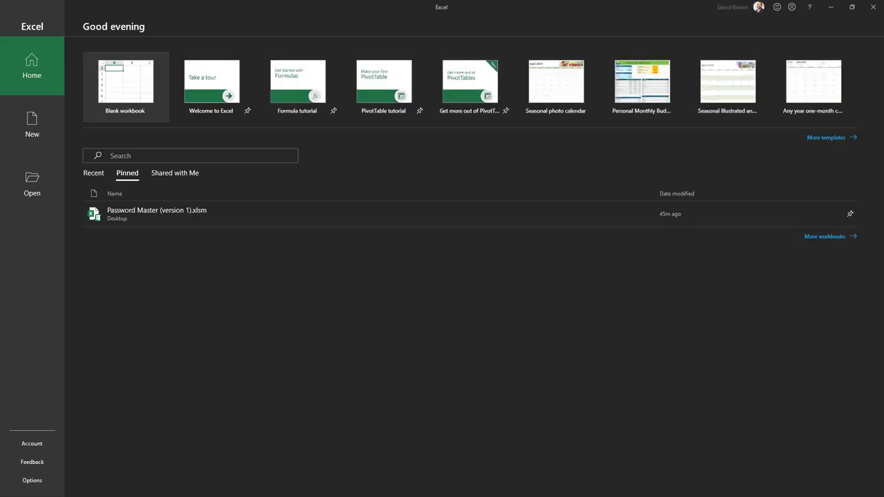
# Switch to Excel, create a blank workbook and enter the current date 16-04-2019 in cell E6.
pyautogui.click(124, 90)
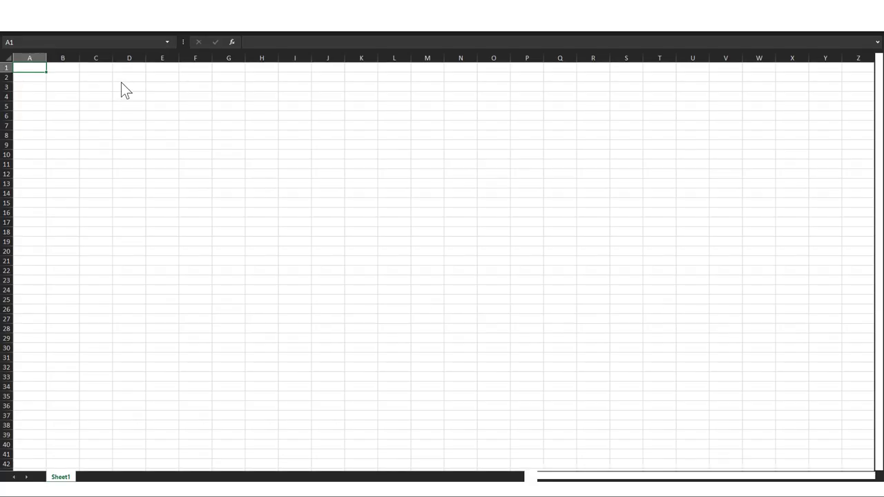
pyautogui.click(246, 134)
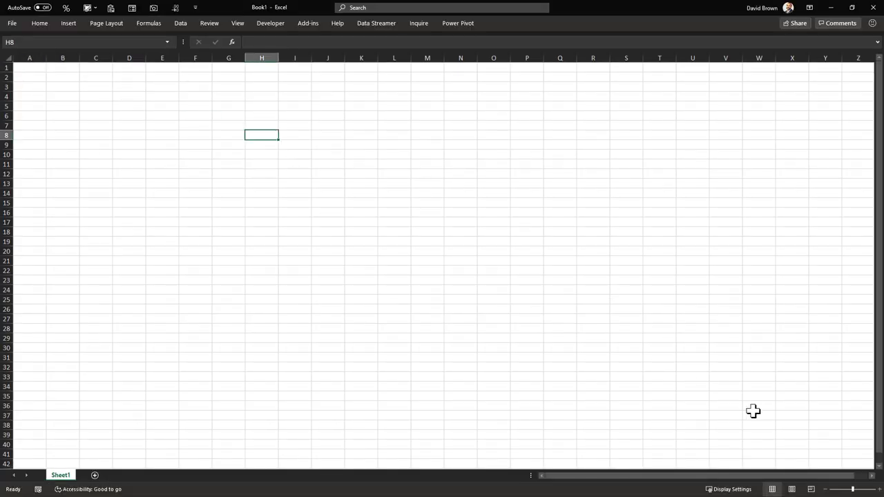
pyautogui.click(871, 489)
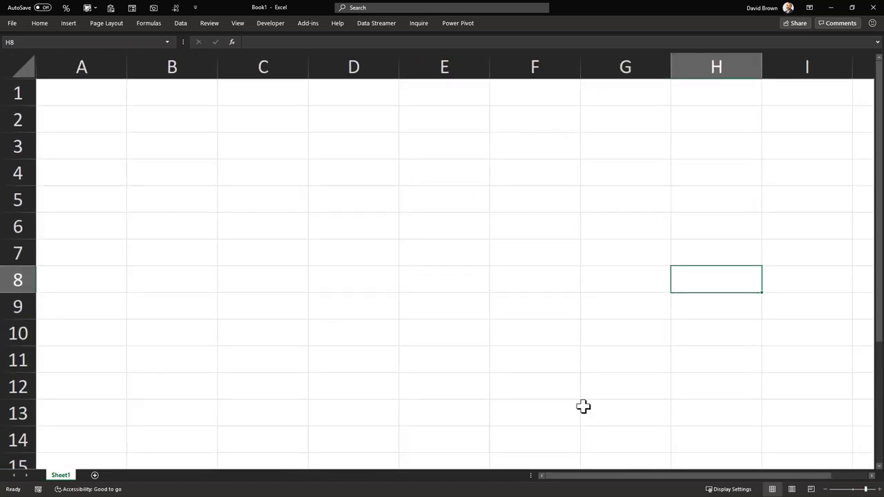
pyautogui.click(420, 230)
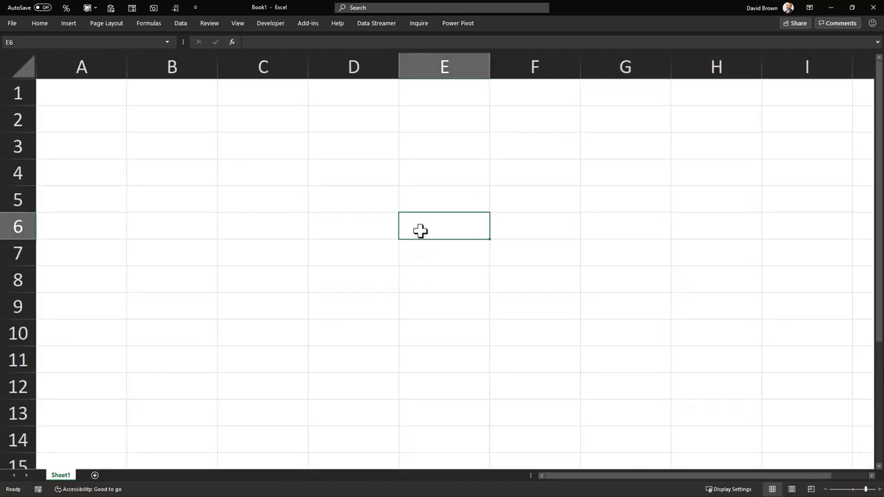
pyautogui.hotkey('ctrl', ';')
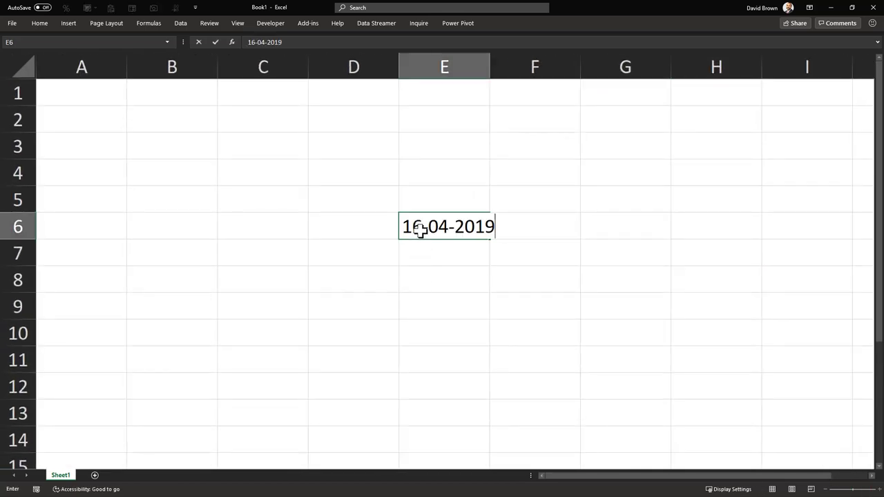
pyautogui.press('Return')
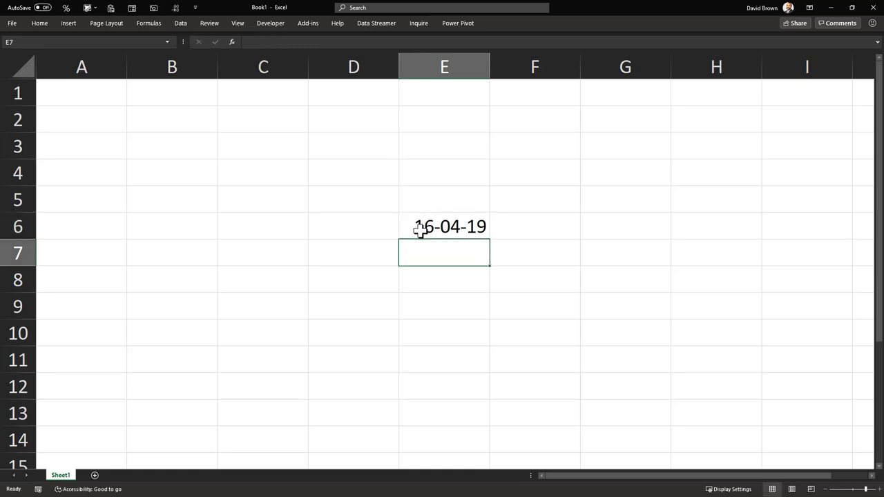
# Inspect the date format in cell E6, clear the cell and return to Power Query Editor.
pyautogui.click(420, 230)
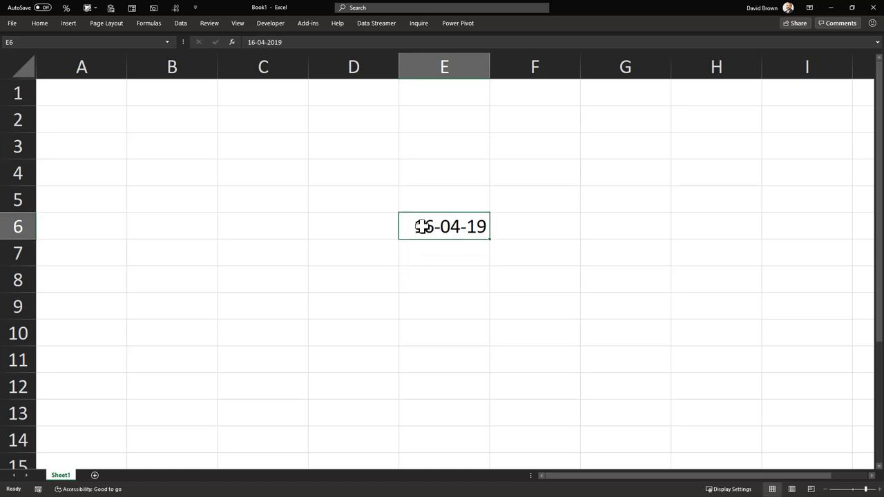
pyautogui.click(461, 259)
pyautogui.press('Up')
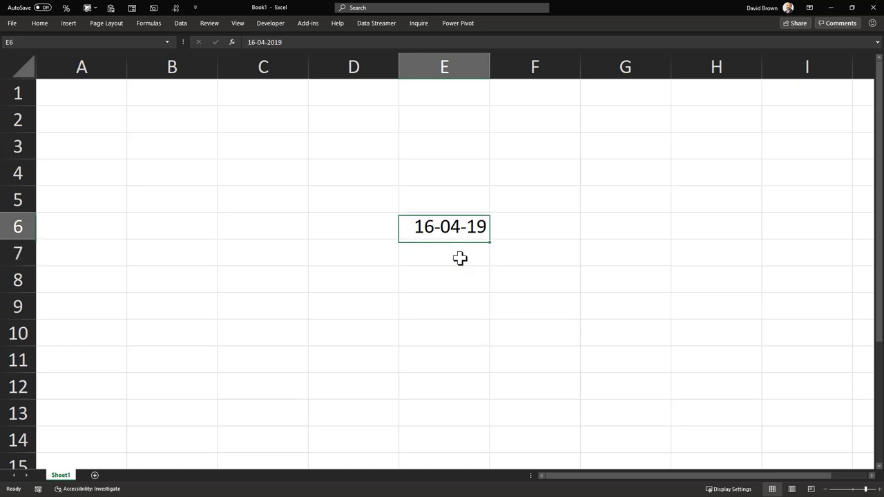
pyautogui.press('Delete')
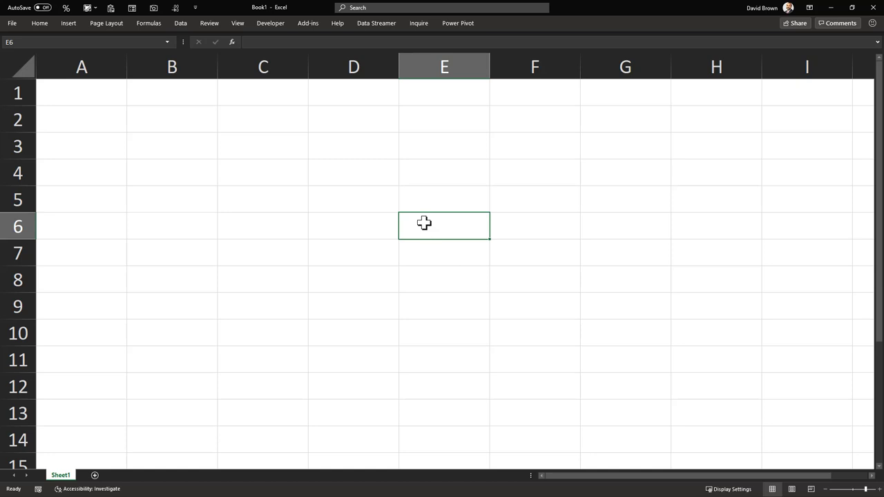
pyautogui.click(830, 6)
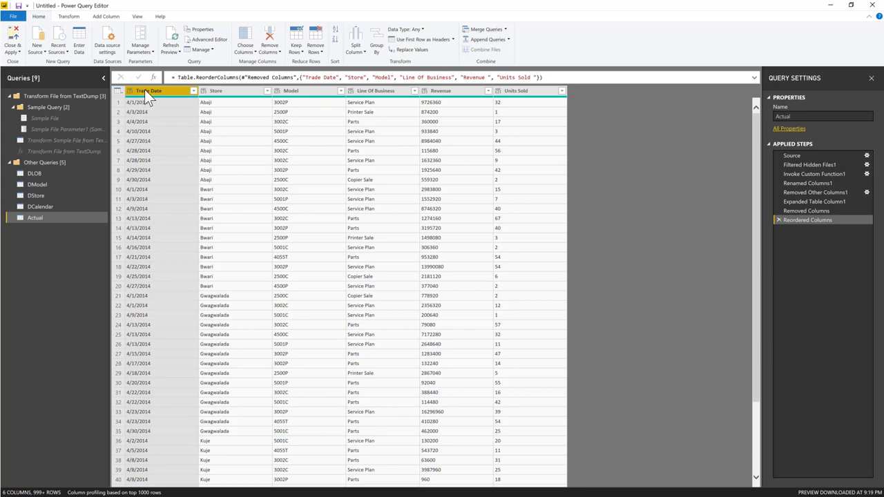
# Set the Trade Date column's data type to Text and start a custom column named Date.
pyautogui.click(421, 31)
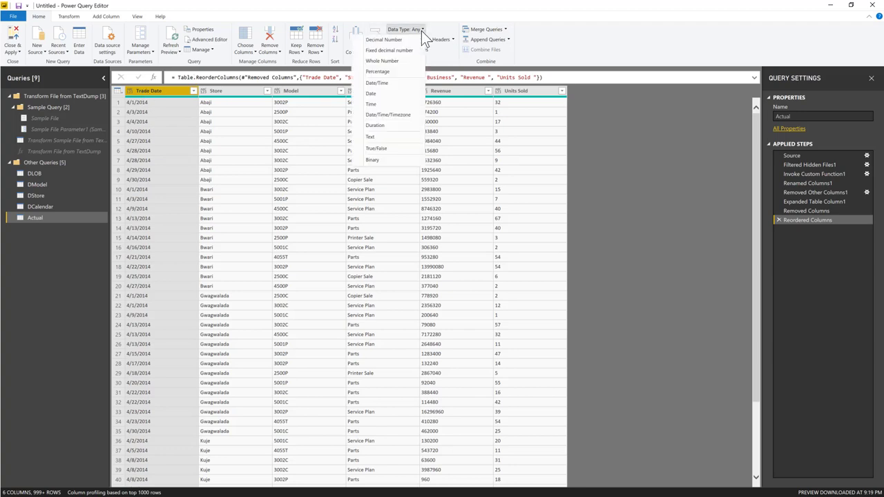
pyautogui.click(380, 137)
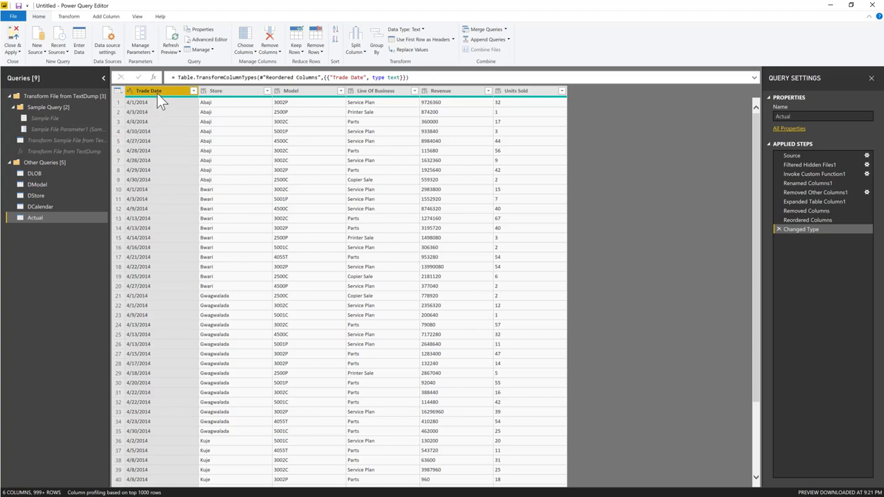
pyautogui.click(107, 18)
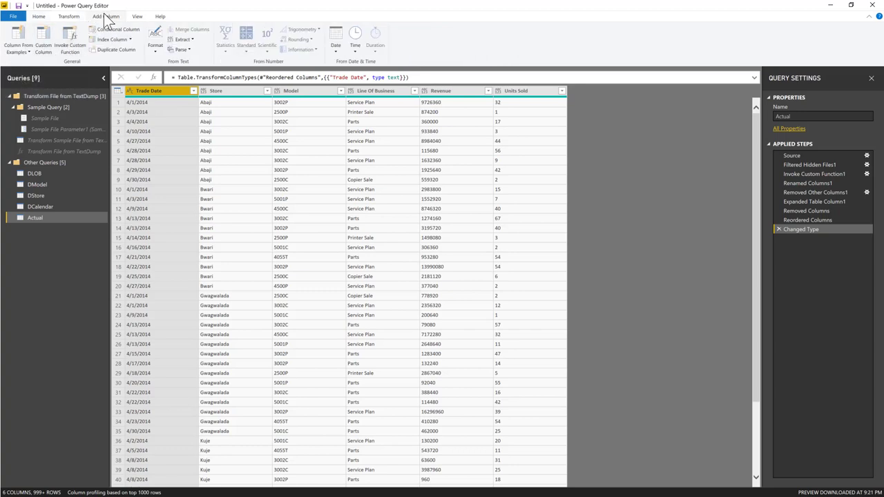
pyautogui.click(42, 42)
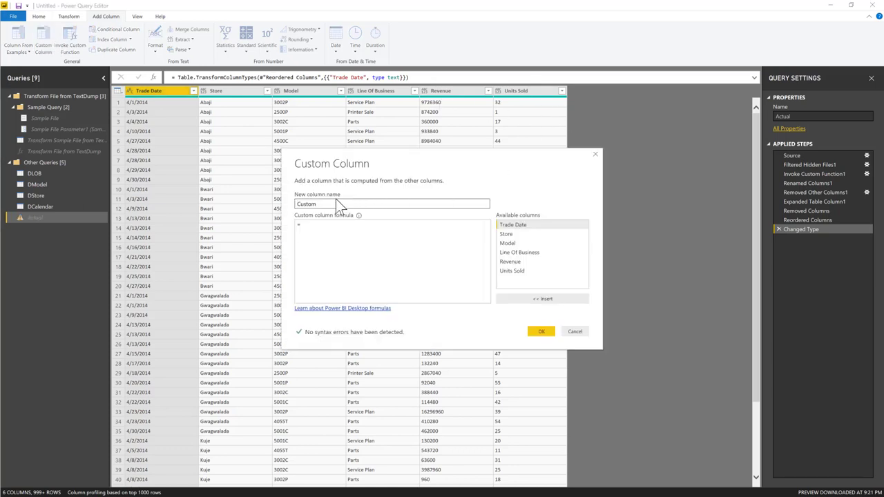
pyautogui.doubleClick(295, 203)
pyautogui.write('Date')
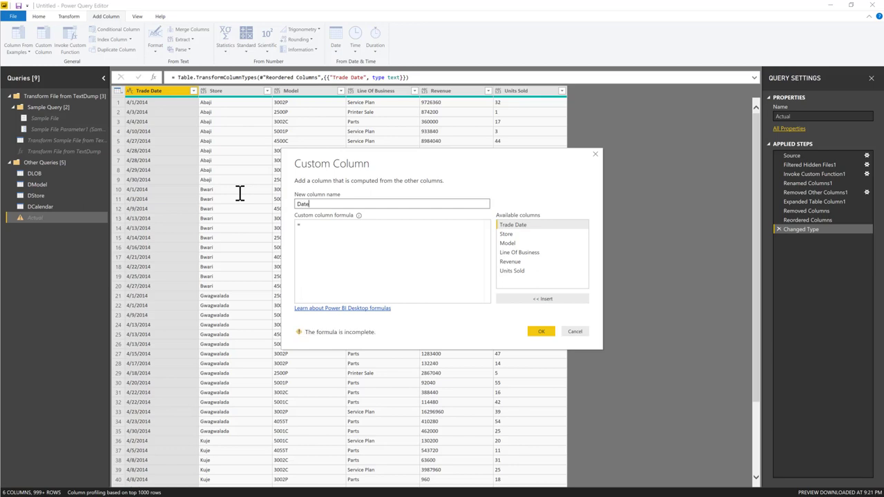
# Begin the Date custom column's formula with the Date.FromText function.
pyautogui.click(314, 228)
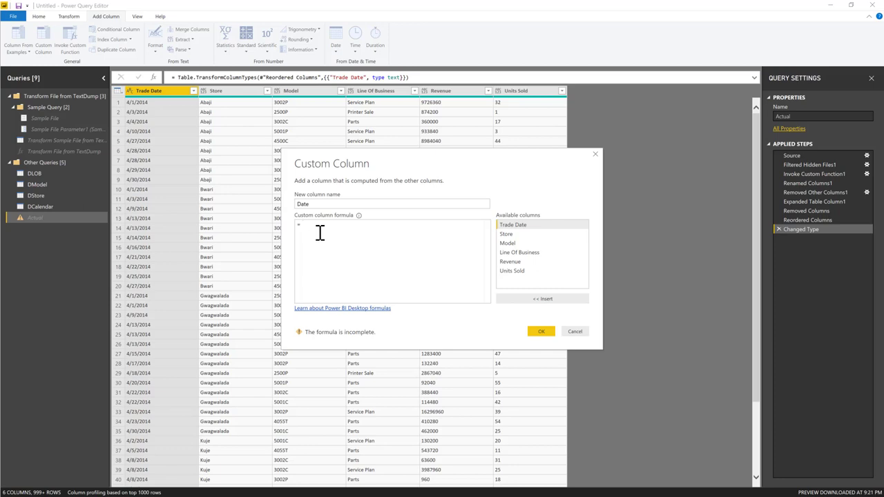
pyautogui.write('Date.')
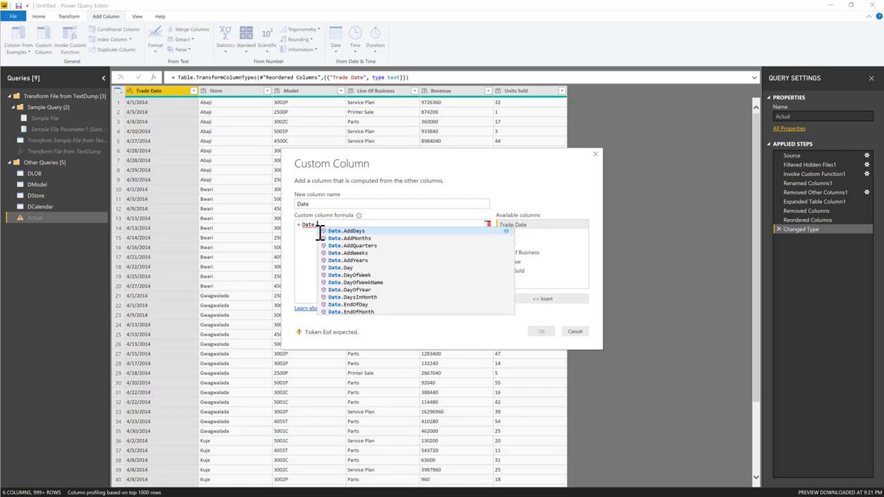
pyautogui.press('Down')
pyautogui.press('Down')
pyautogui.press('Down')
pyautogui.press('Down')
pyautogui.press('Down')
pyautogui.press('Down')
pyautogui.press('Down')
pyautogui.press('Down')
pyautogui.press('Down')
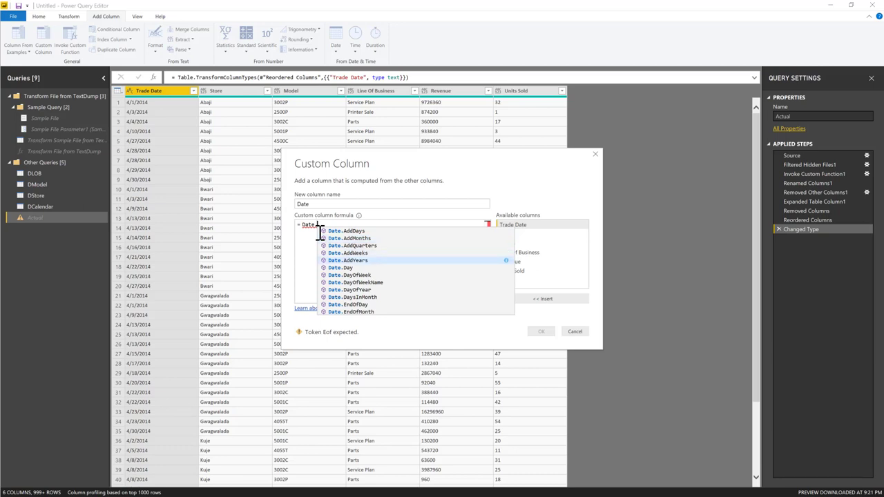
pyautogui.press('Down')
pyautogui.press('Down')
pyautogui.press('Down')
pyautogui.press('Down')
pyautogui.press('Down')
pyautogui.press('Down')
pyautogui.press('Down')
pyautogui.press('Down')
pyautogui.press('Down')
pyautogui.press('Down')
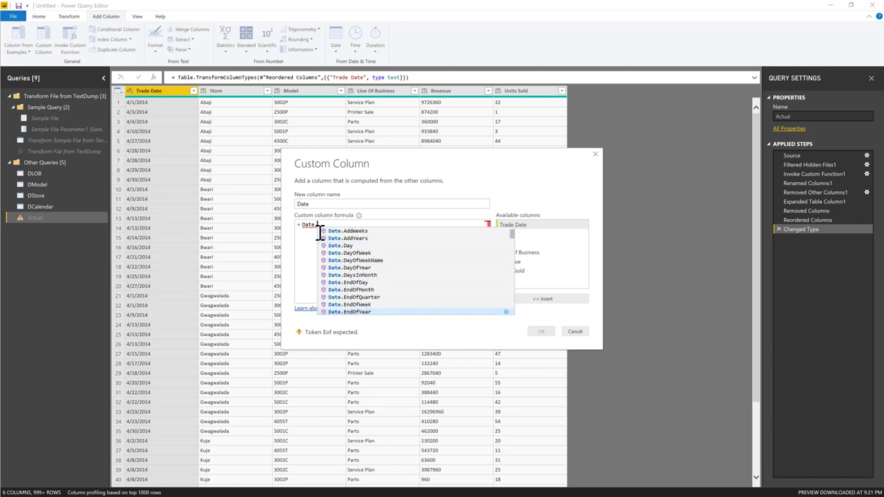
pyautogui.press('Up')
pyautogui.press('Up')
pyautogui.press('Up')
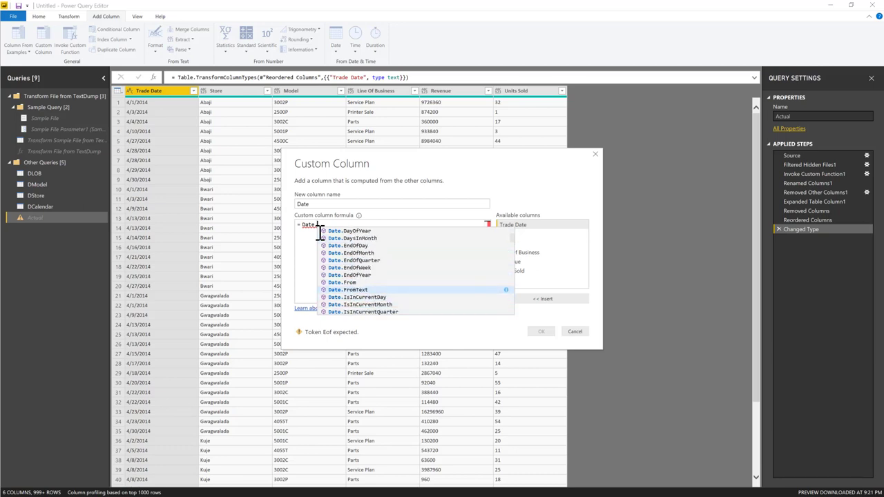
pyautogui.press('Tab')
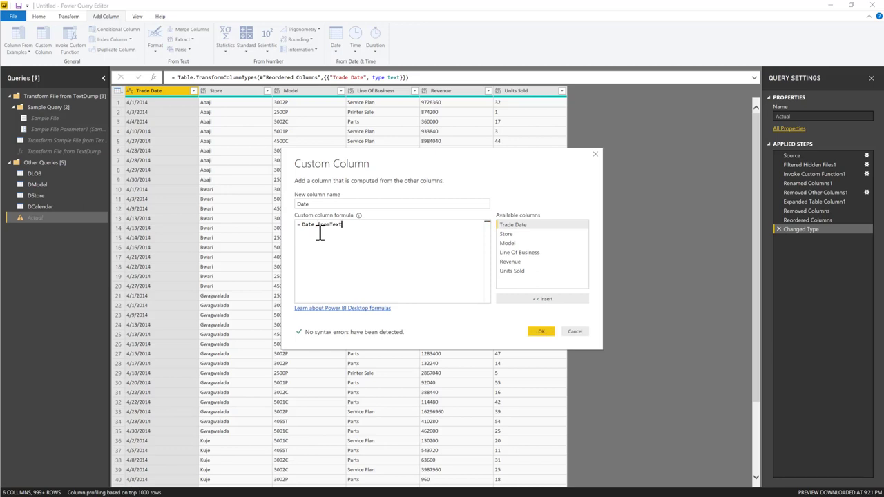
# Complete the custom column formula as Date.FromText([Trade Date],"en-US") and create the Date column.
pyautogui.write('(')
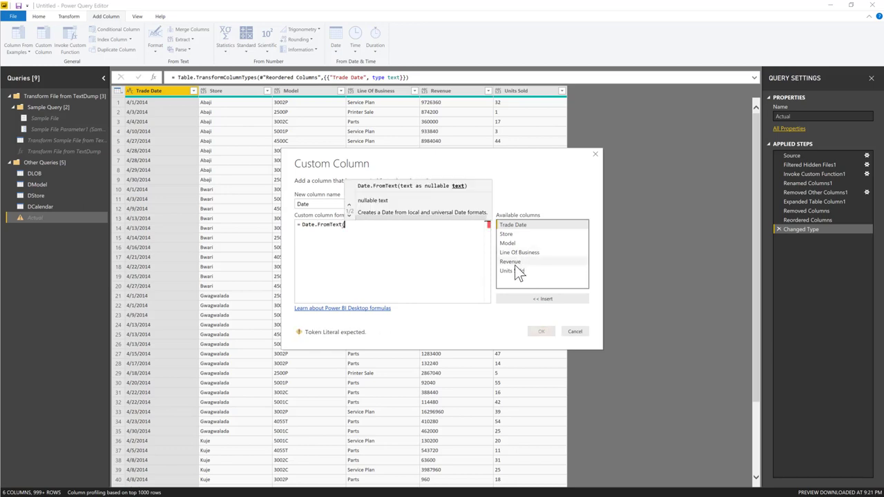
pyautogui.doubleClick(513, 225)
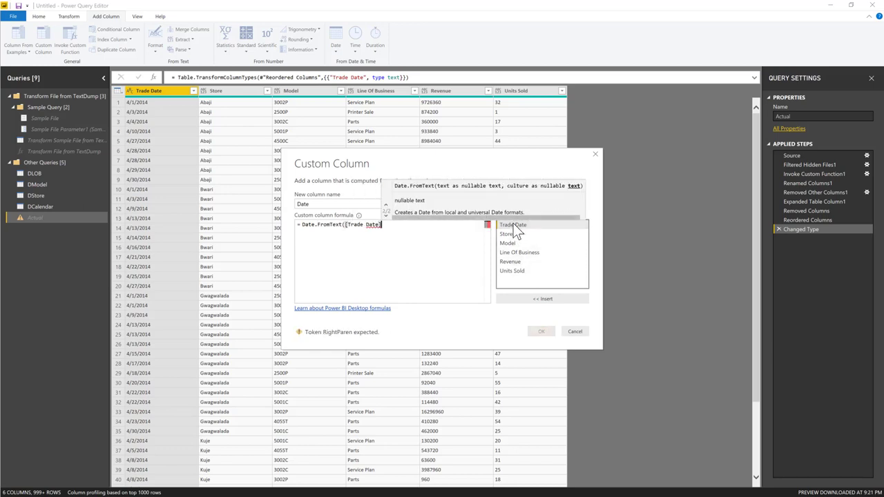
pyautogui.write(',')
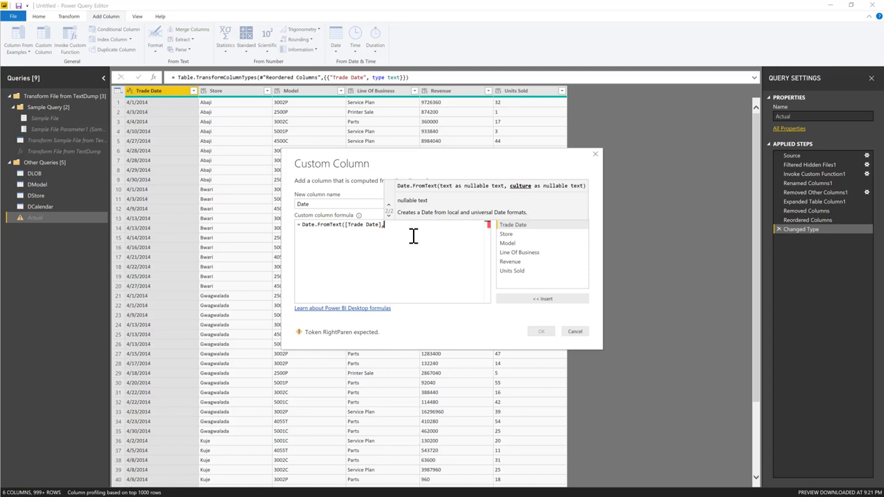
pyautogui.write('""')
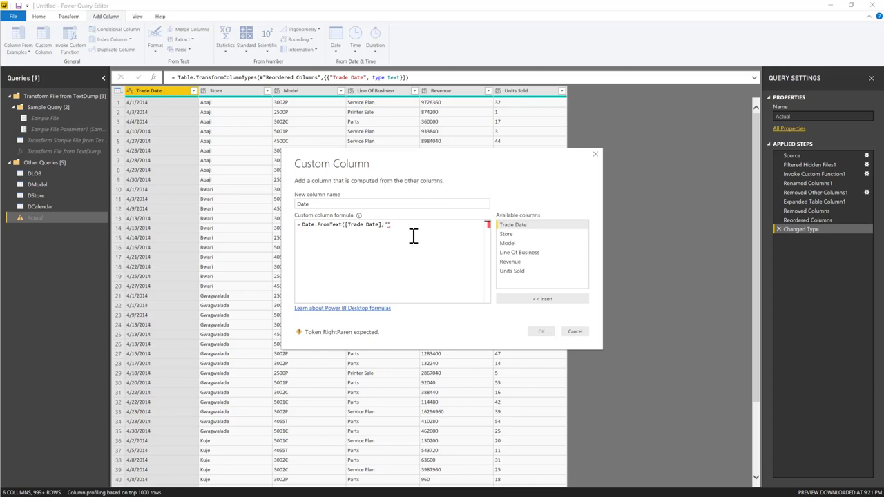
pyautogui.write('en-US')
pyautogui.write(')')
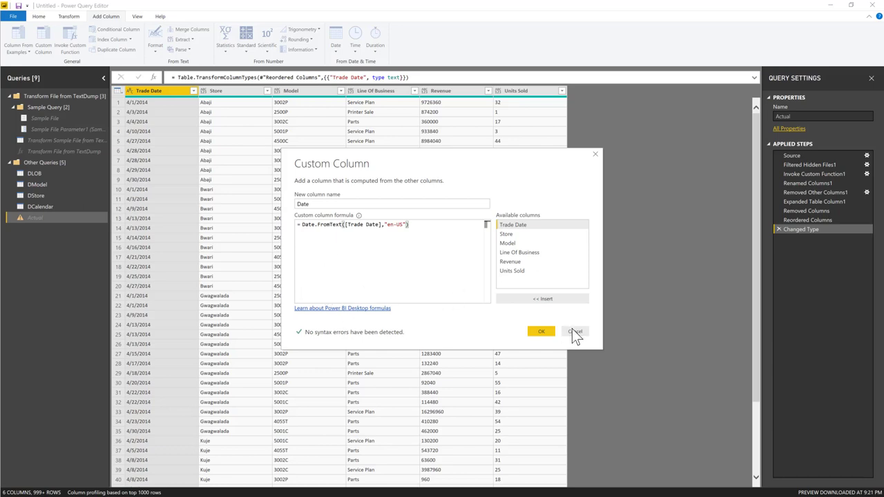
pyautogui.click(543, 334)
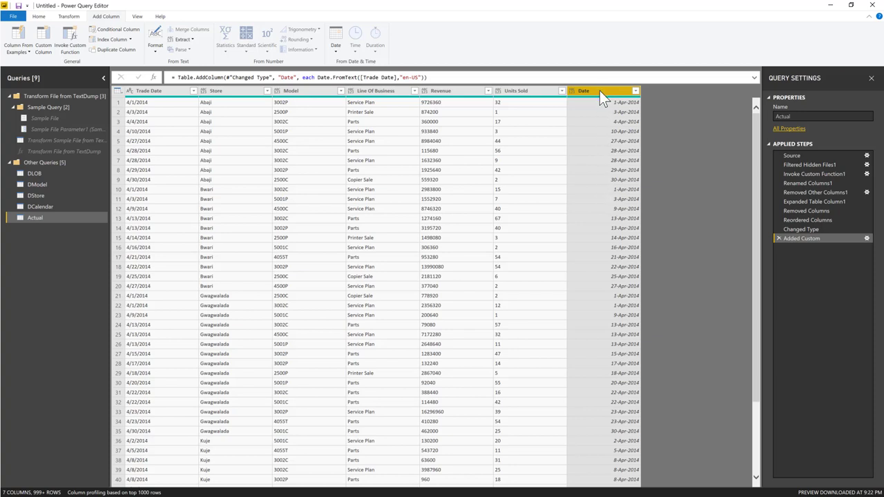
# Make the Date column the first column of the Actual query and set its data type to Date.
pyautogui.moveTo(600, 91); pyautogui.dragTo(132, 100)
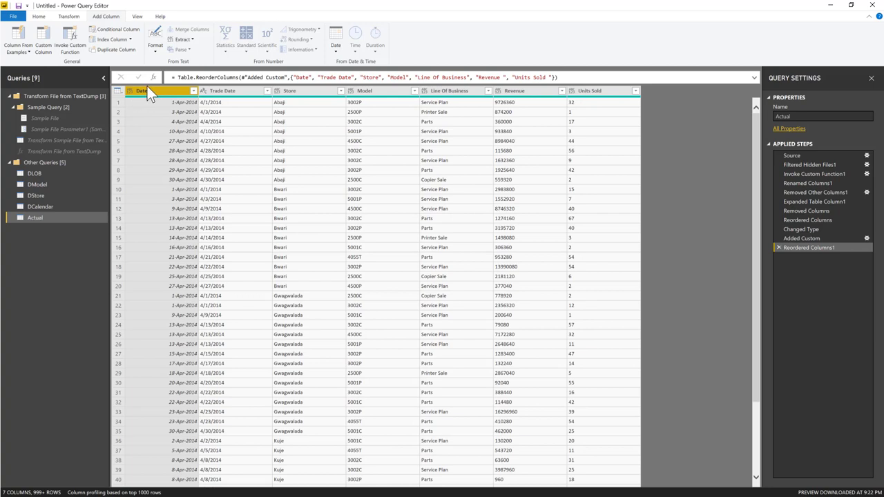
pyautogui.click(69, 16)
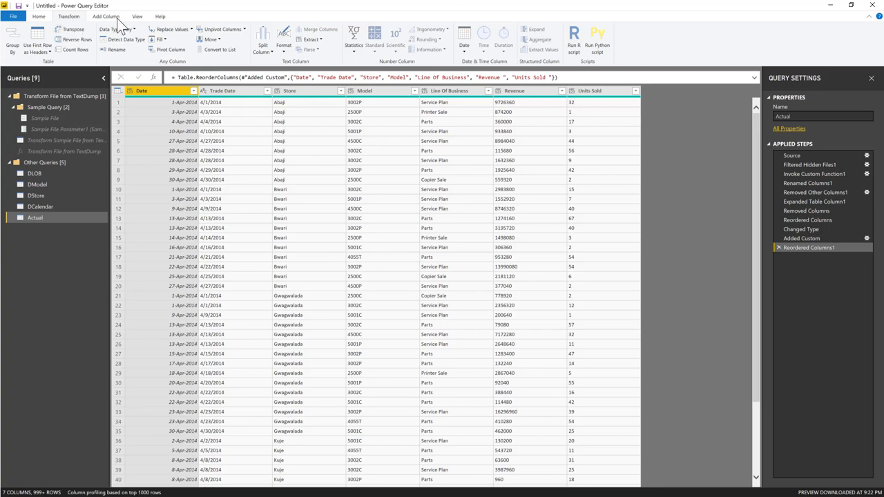
pyautogui.click(39, 16)
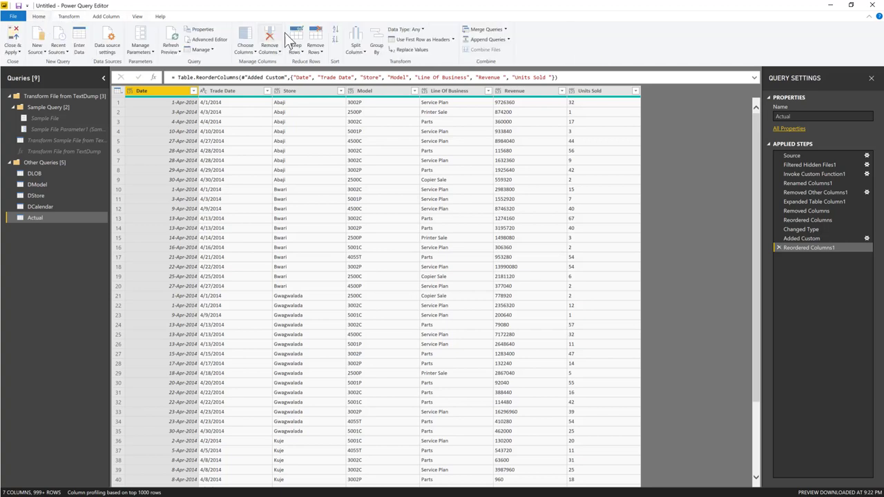
pyautogui.click(417, 29)
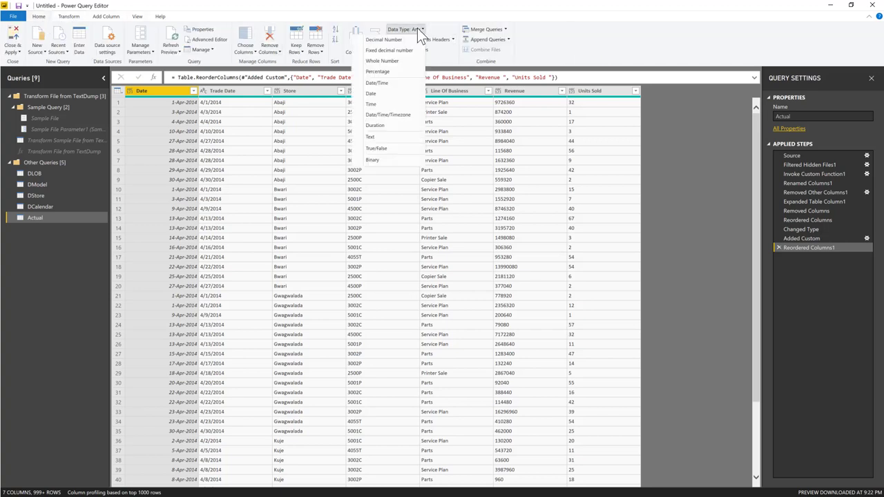
pyautogui.click(381, 93)
# Remove the original Trade Date column from the Actual query.
pyautogui.click(233, 95)
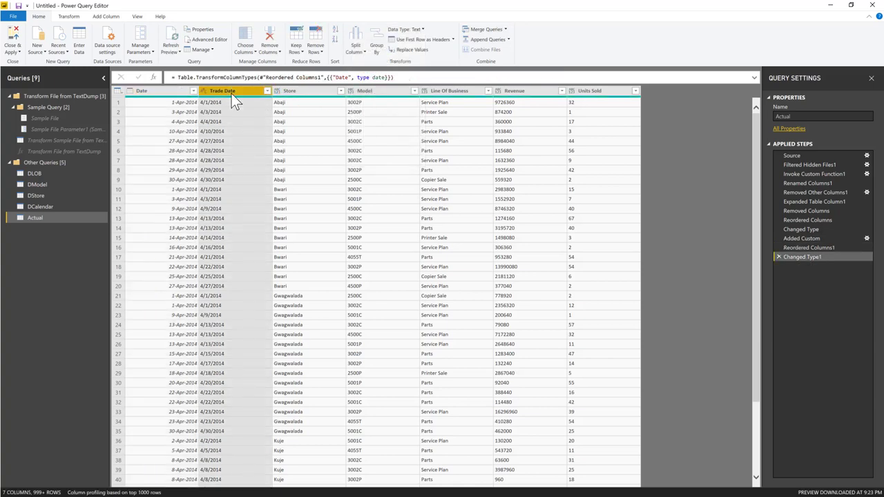
pyautogui.rightClick(232, 94)
pyautogui.click(255, 108)
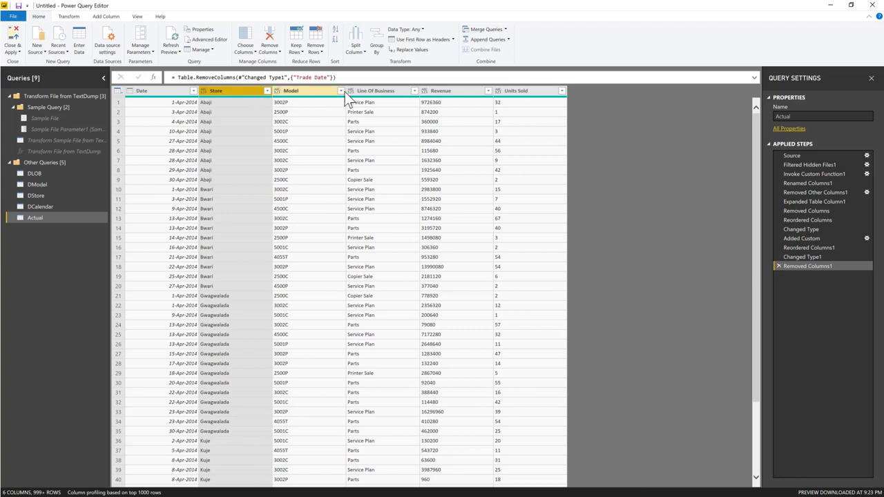
# Set the data type of the Store, Model and Line Of Business columns to Text.
pyautogui.keyDown('shift'); pyautogui.click(387, 90); pyautogui.keyUp('shift')
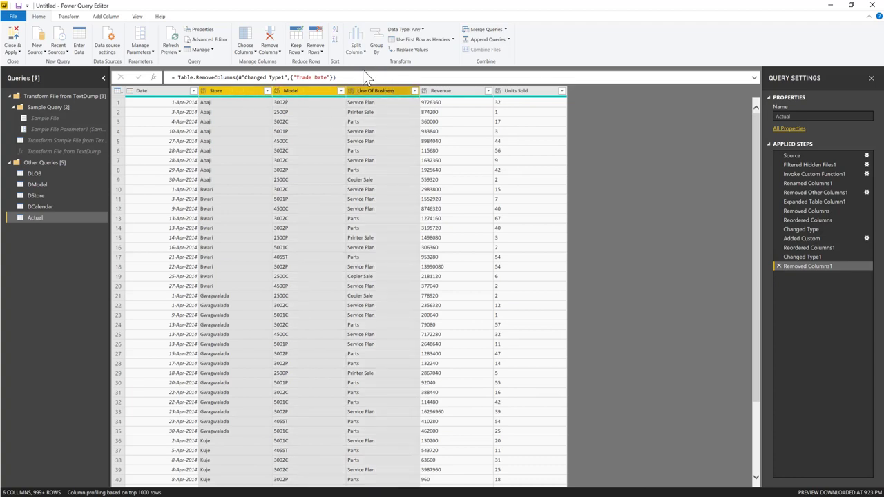
pyautogui.click(415, 29)
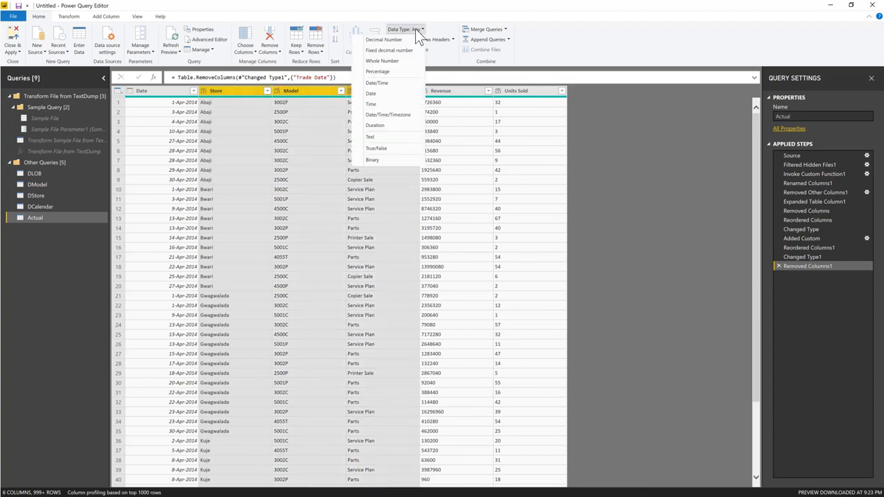
pyautogui.click(386, 136)
# Set the Revenue column's data type to Decimal Number and the Units Sold column's to Whole Number.
pyautogui.click(440, 90)
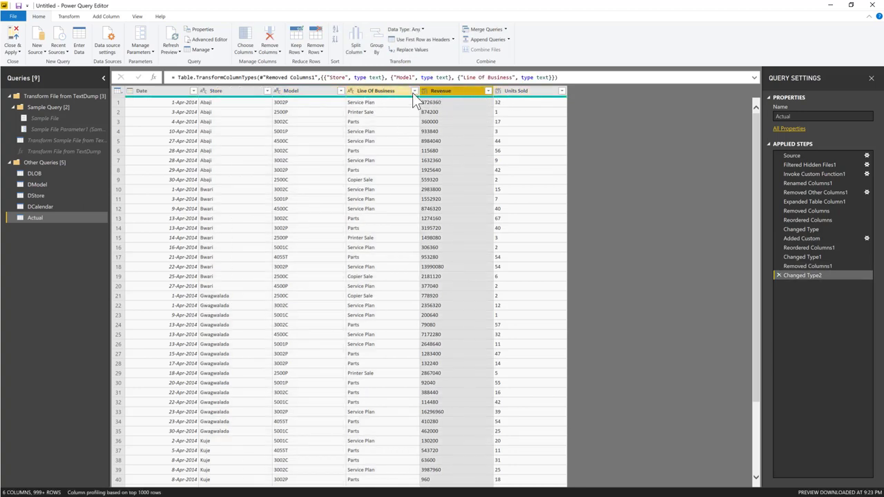
pyautogui.click(419, 29)
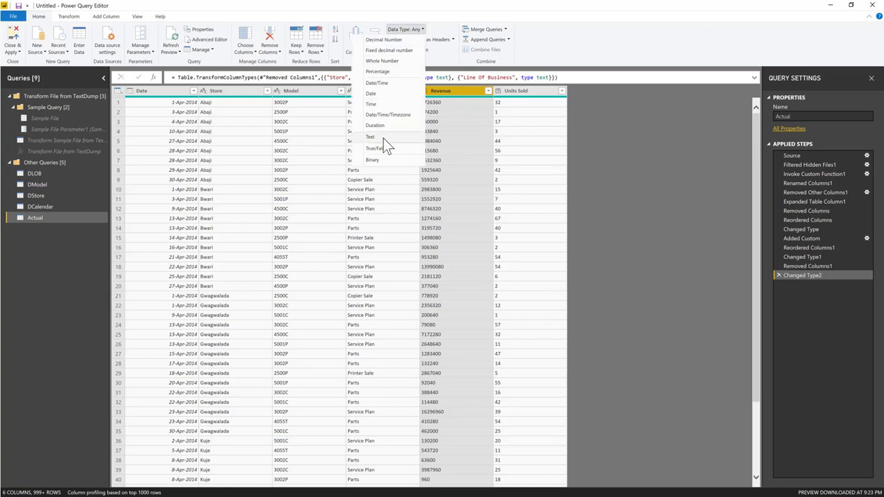
pyautogui.click(388, 40)
pyautogui.click(521, 91)
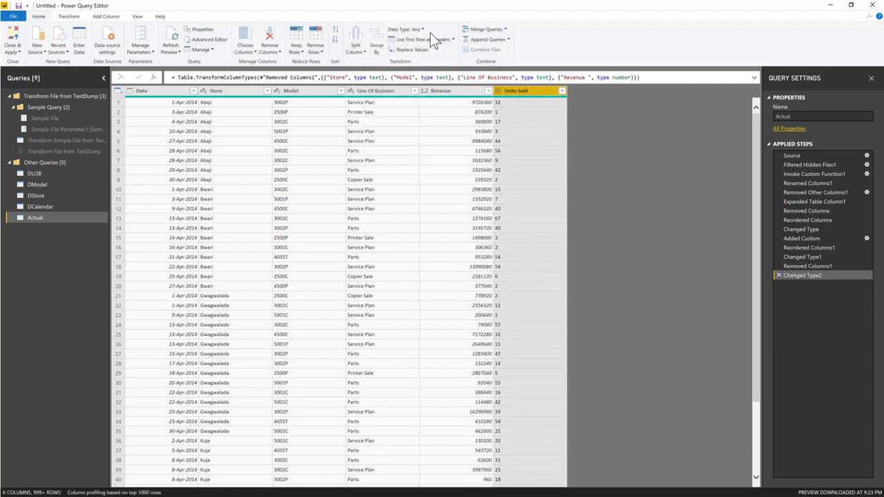
pyautogui.click(419, 29)
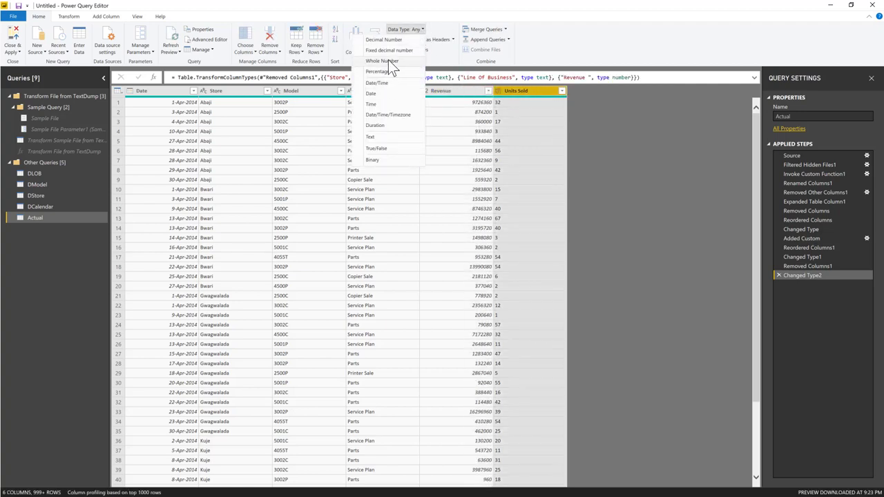
pyautogui.click(389, 60)
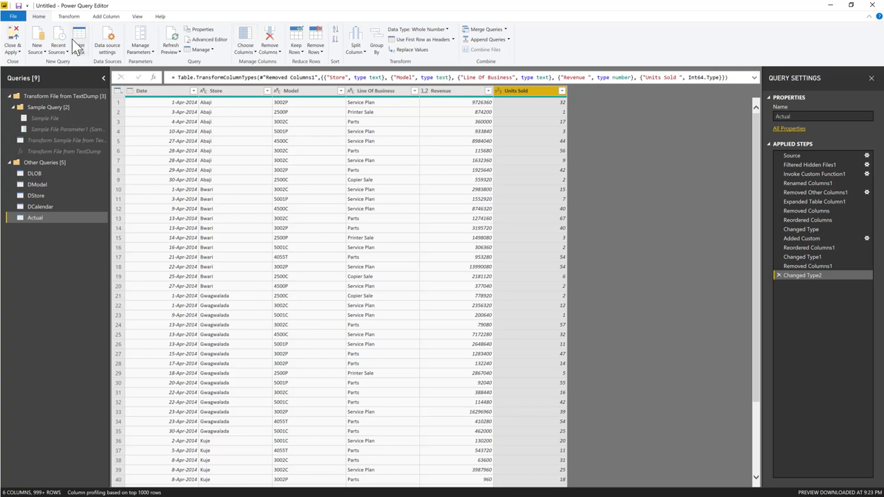
# Close the query editor with its changes applied and place the Actual table between the dimension tables in the model diagram.
pyautogui.click(19, 59)
pyautogui.click(20, 83)
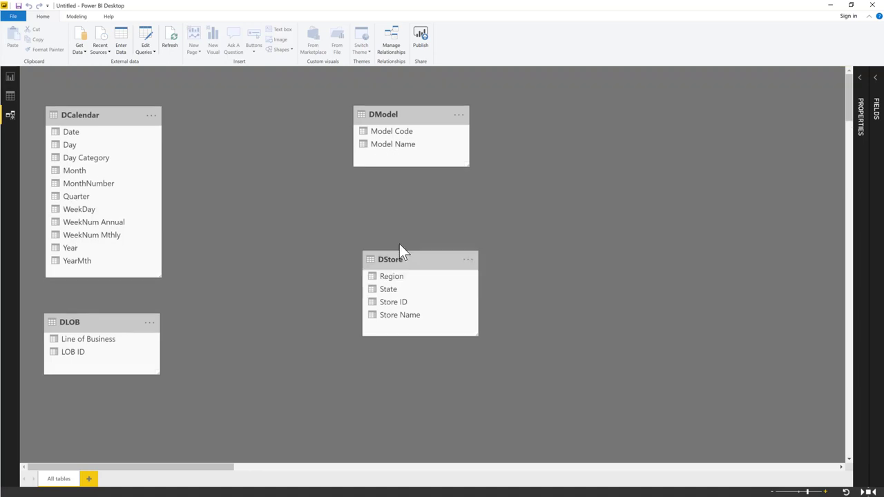
pyautogui.click(401, 255)
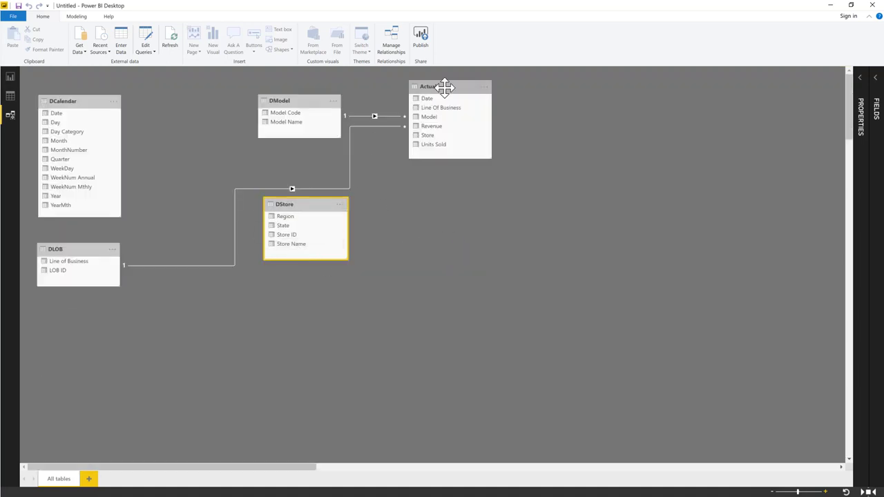
pyautogui.moveTo(450, 87); pyautogui.dragTo(197, 149)
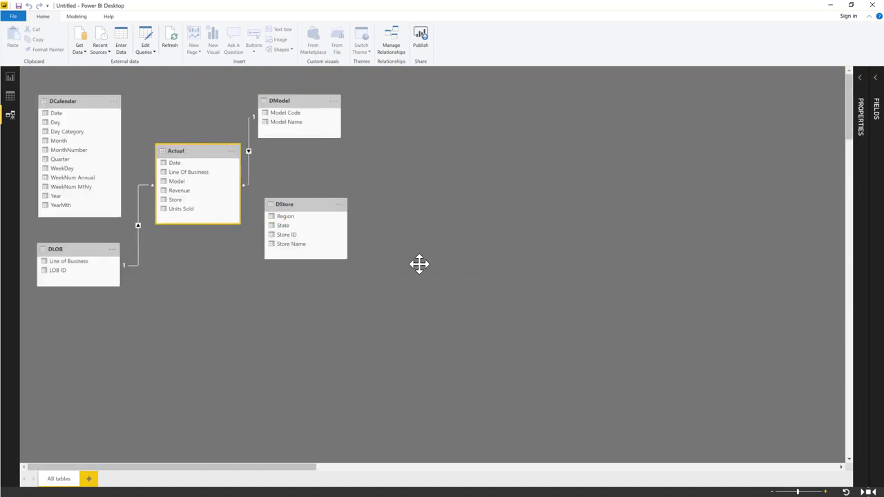
pyautogui.click(825, 491)
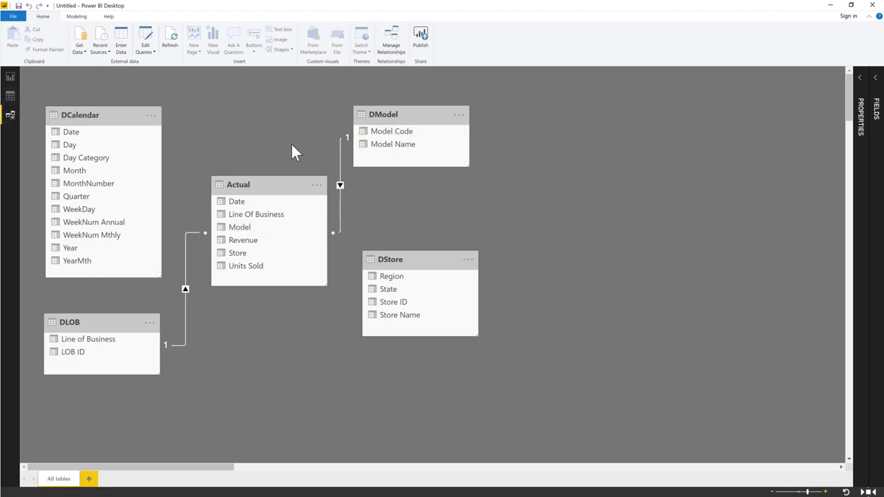
pyautogui.click(290, 183)
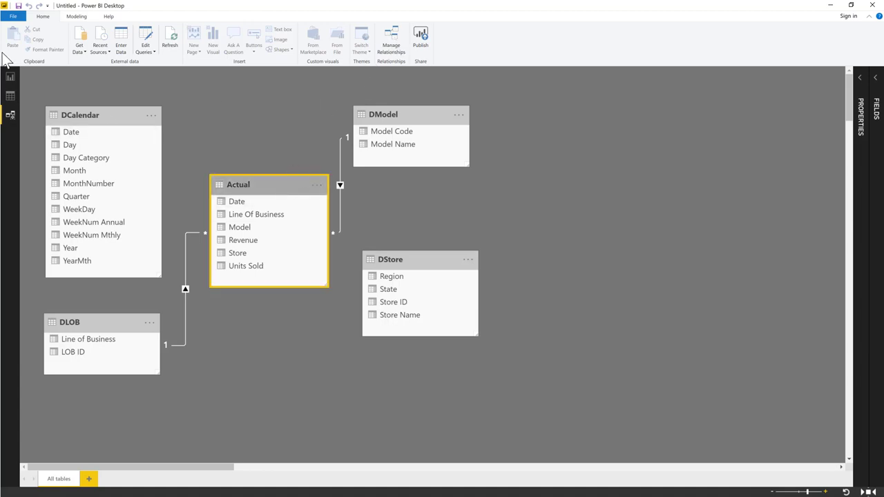
# View the DStore table's rows in the data view and go to Page 1 of the report.
pyautogui.click(10, 94)
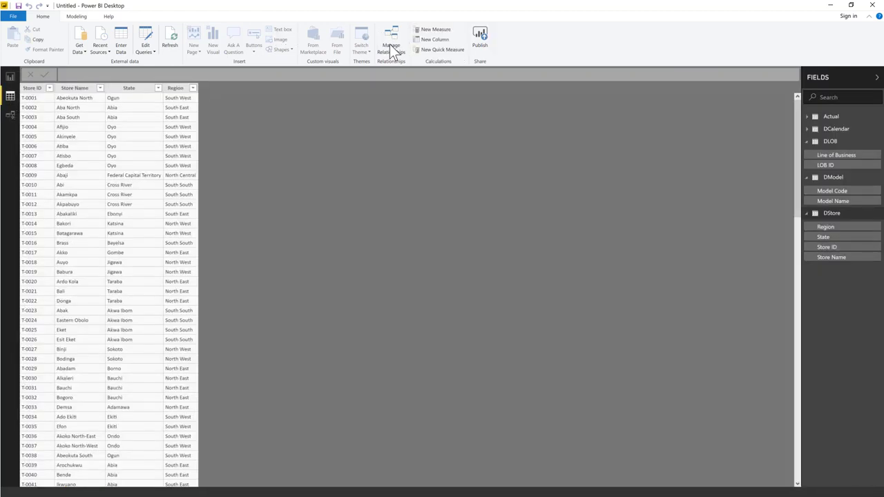
pyautogui.click(10, 77)
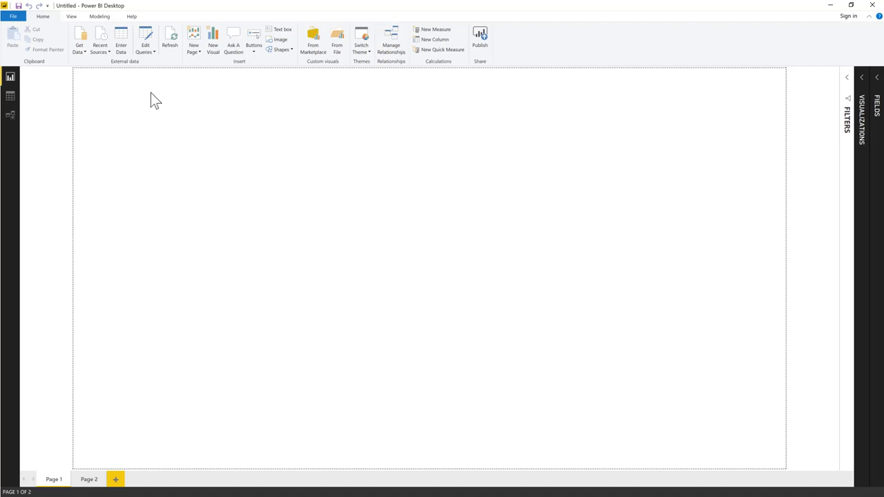
# Inspect the existing relationship between the Actual and DModel tables in the model diagram, then close it without changes.
pyautogui.click(8, 115)
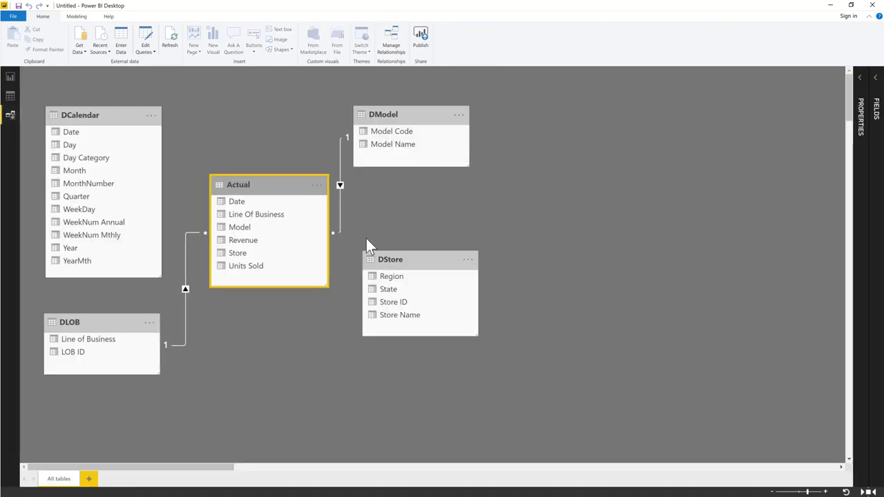
pyautogui.moveTo(340, 200)
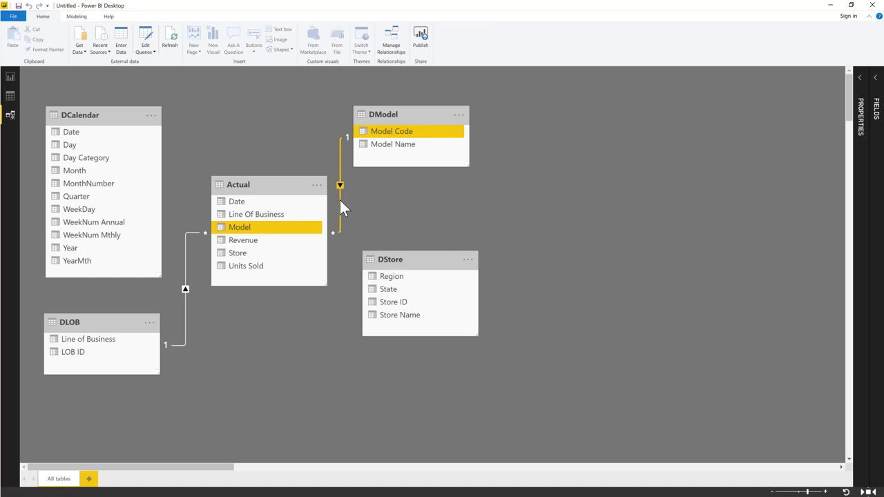
pyautogui.doubleClick(340, 201)
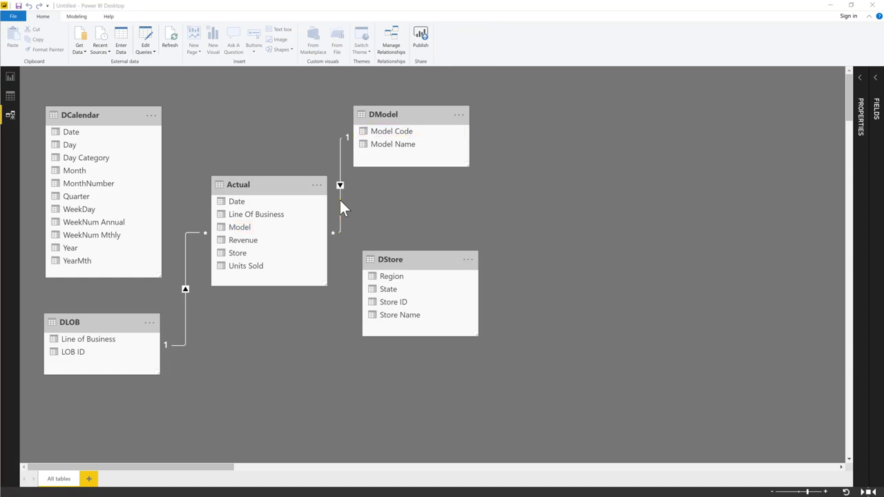
pyautogui.moveTo(456, 121); pyautogui.dragTo(560, 97)
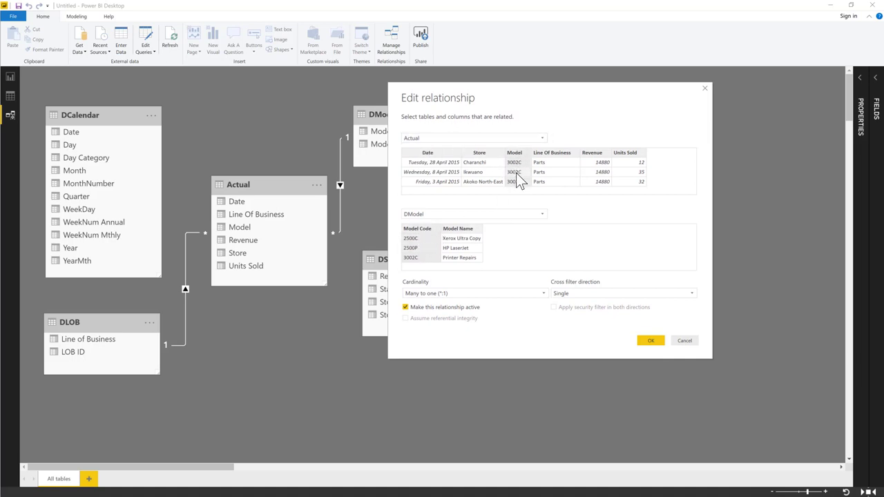
pyautogui.click(705, 88)
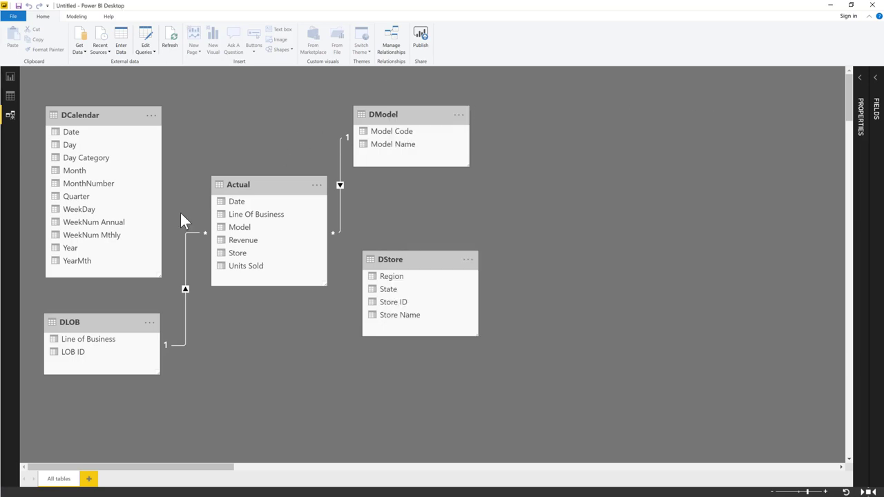
# Relate DCalendar's Date to Actual's Date and Actual's Store to DStore's Store Name, nudging the tables for a tidier diagram.
pyautogui.moveTo(78, 132); pyautogui.dragTo(245, 205)
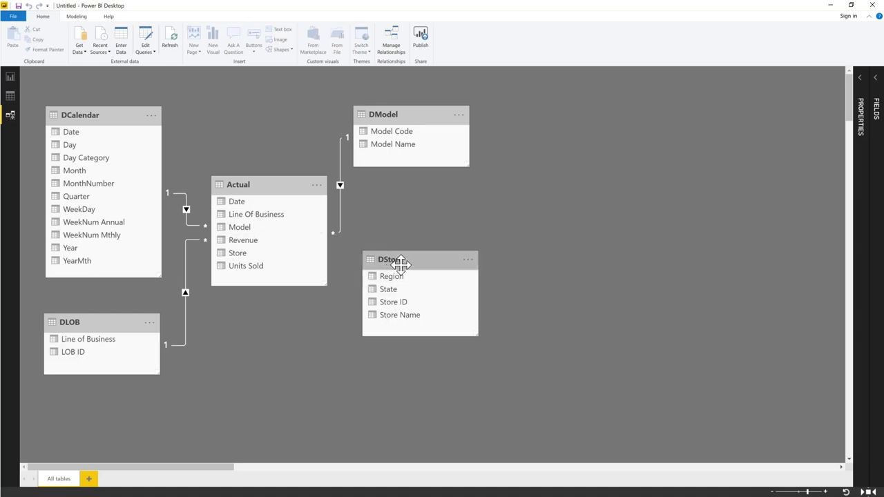
pyautogui.moveTo(394, 260); pyautogui.dragTo(401, 253)
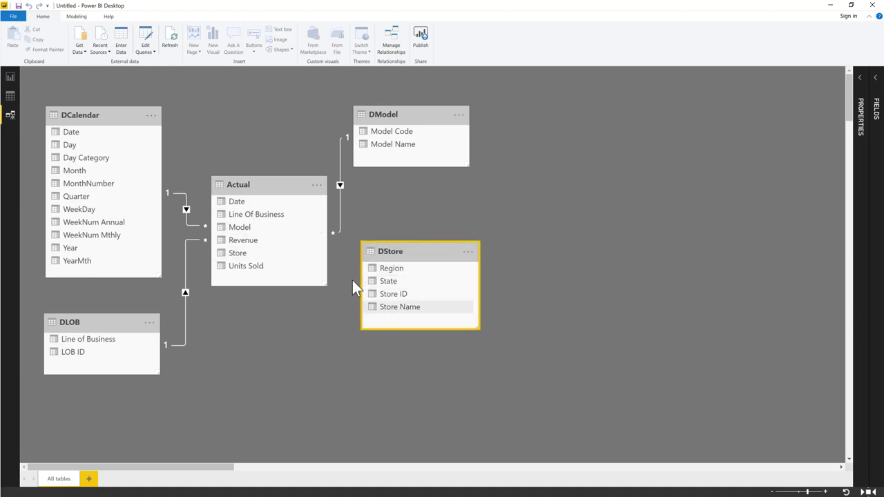
pyautogui.moveTo(250, 263); pyautogui.dragTo(408, 316)
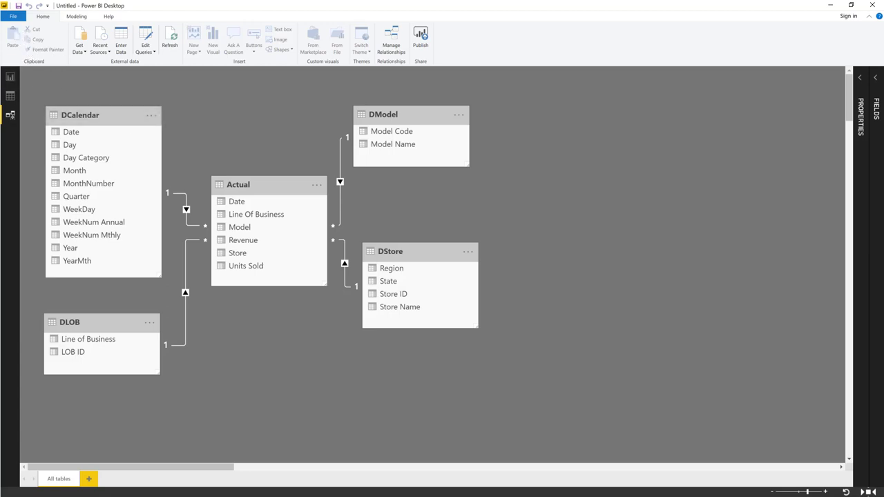
pyautogui.click(288, 196)
pyautogui.moveTo(288, 195); pyautogui.dragTo(276, 187)
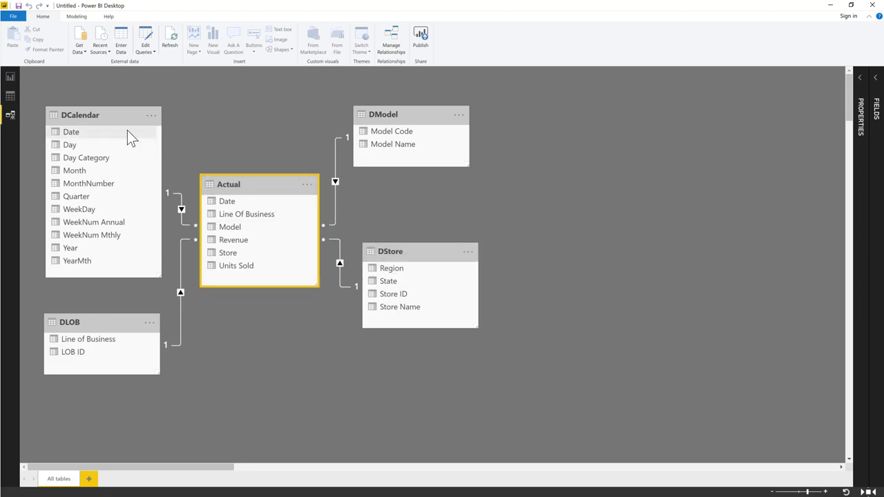
# Add a table visual with DCalendar's Year and Month to report Page 1 and enlarge it.
pyautogui.click(11, 105)
pyautogui.click(11, 97)
pyautogui.click(10, 77)
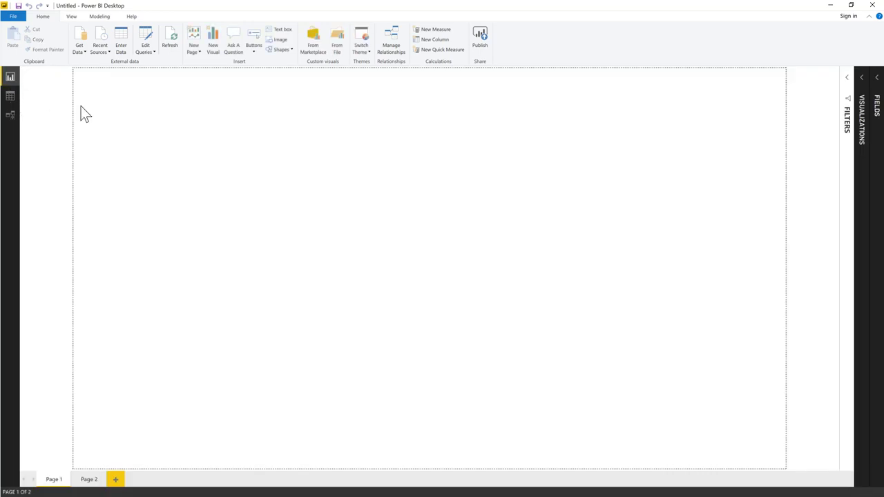
pyautogui.click(876, 88)
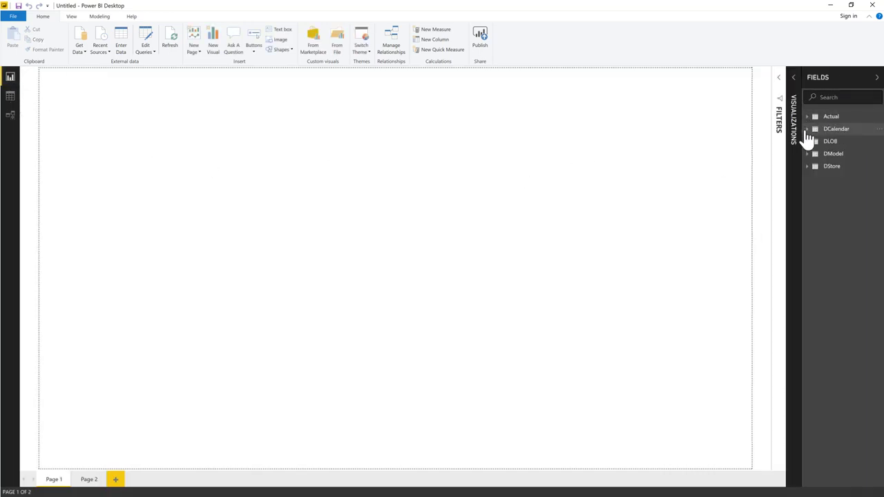
pyautogui.click(808, 133)
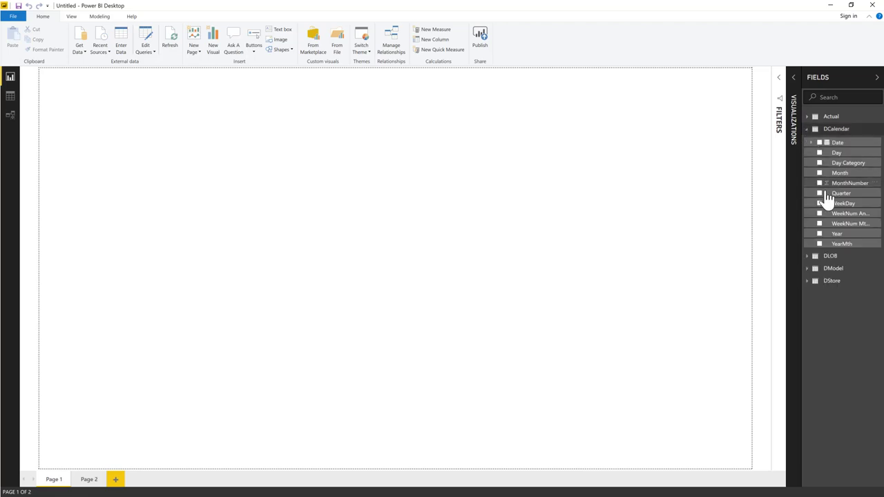
pyautogui.click(819, 235)
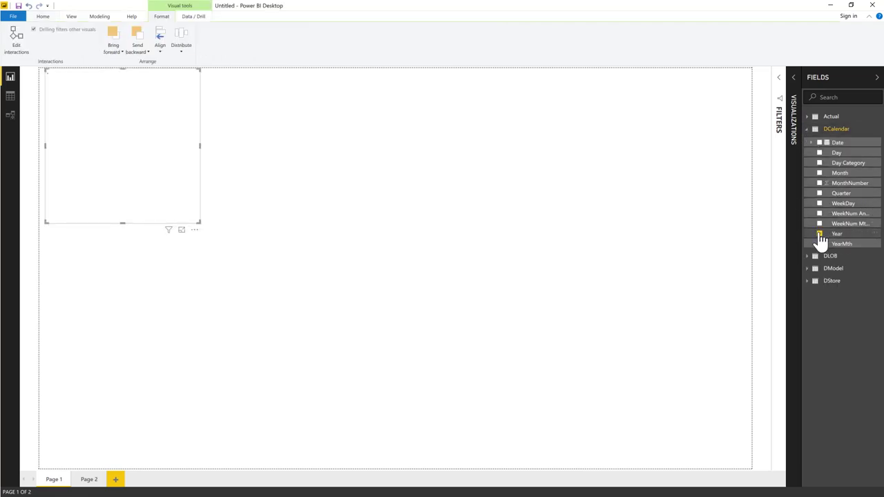
pyautogui.click(820, 173)
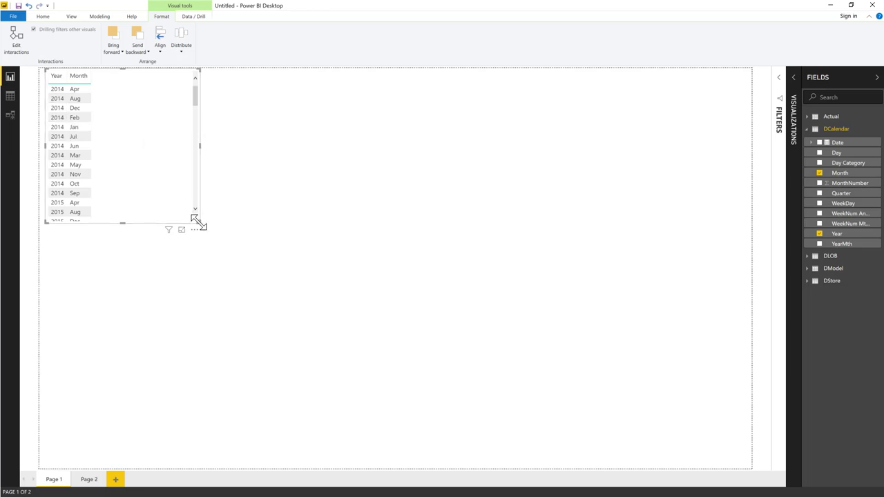
pyautogui.moveTo(199, 222); pyautogui.dragTo(302, 396)
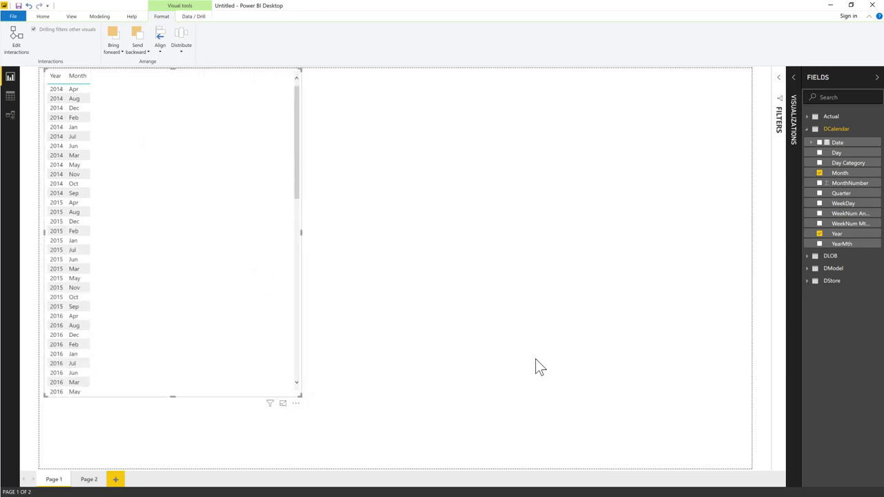
# Set the table visual's text size to 11 for the grid, column headers, values and total.
pyautogui.click(796, 83)
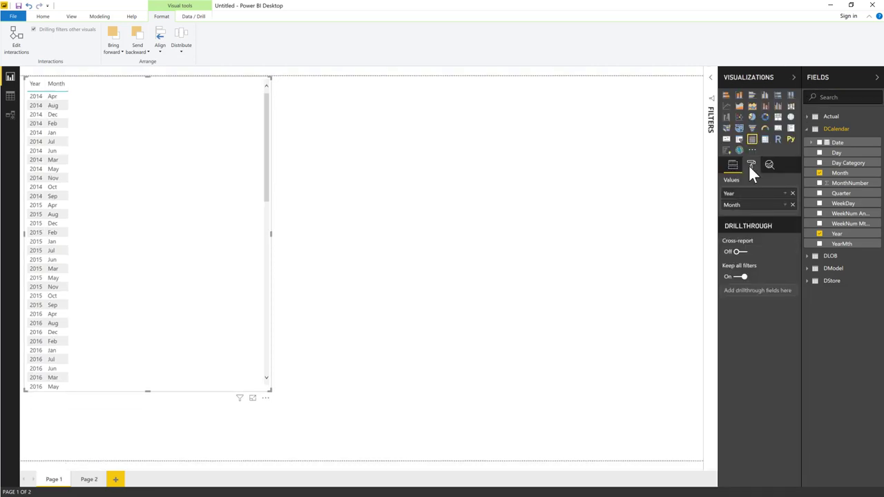
pyautogui.click(751, 166)
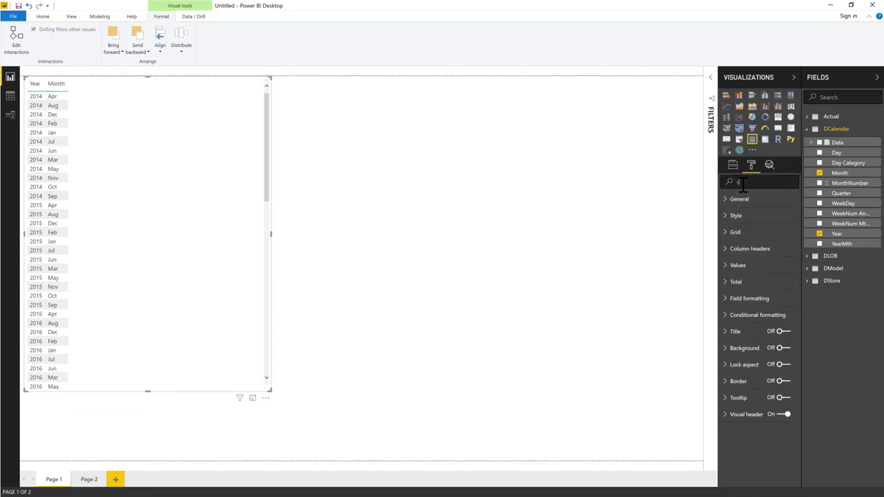
pyautogui.click(741, 182)
pyautogui.write('size')
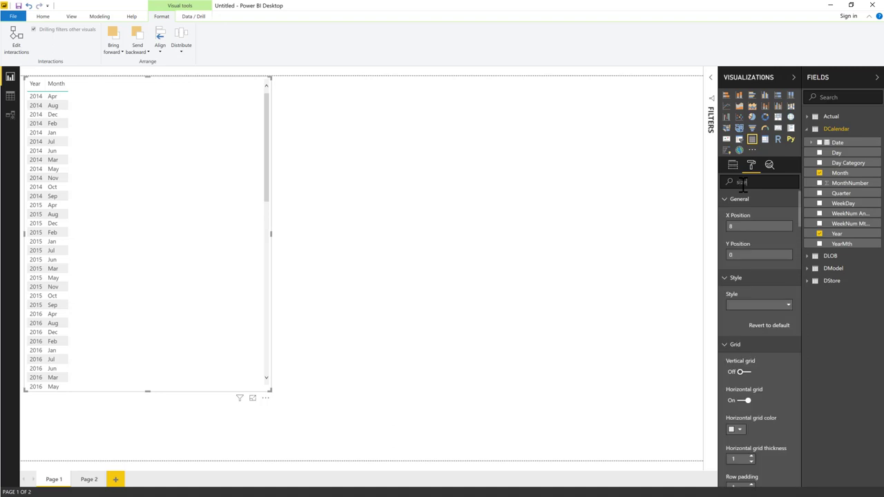
pyautogui.click(752, 228)
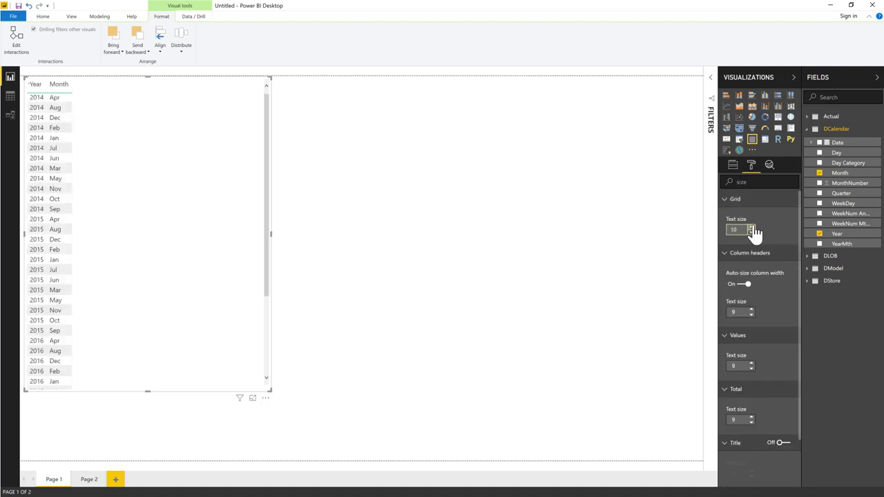
pyautogui.click(753, 228)
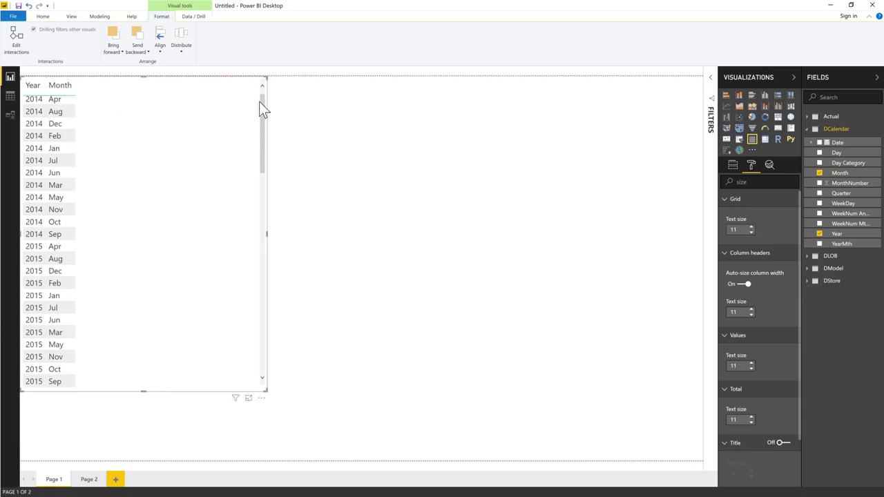
pyautogui.scroll(1, 261, 93)
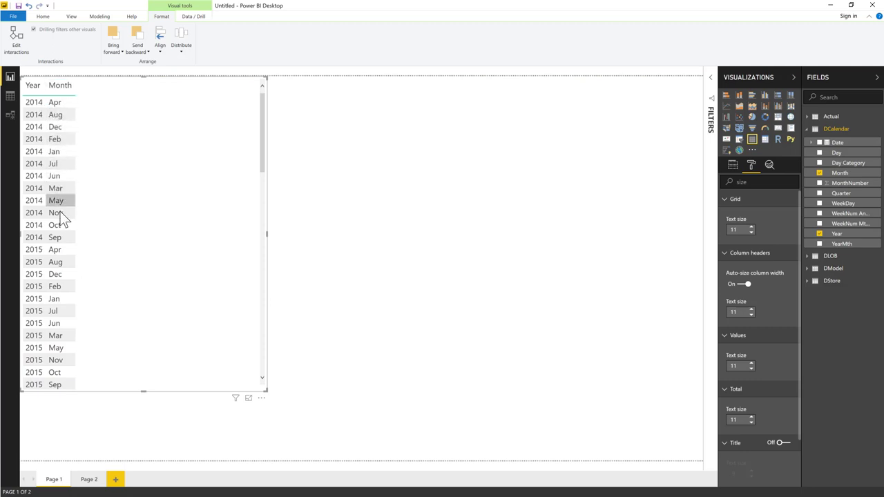
# Sort the Month column of the DCalendar table by MonthNumber.
pyautogui.click(10, 95)
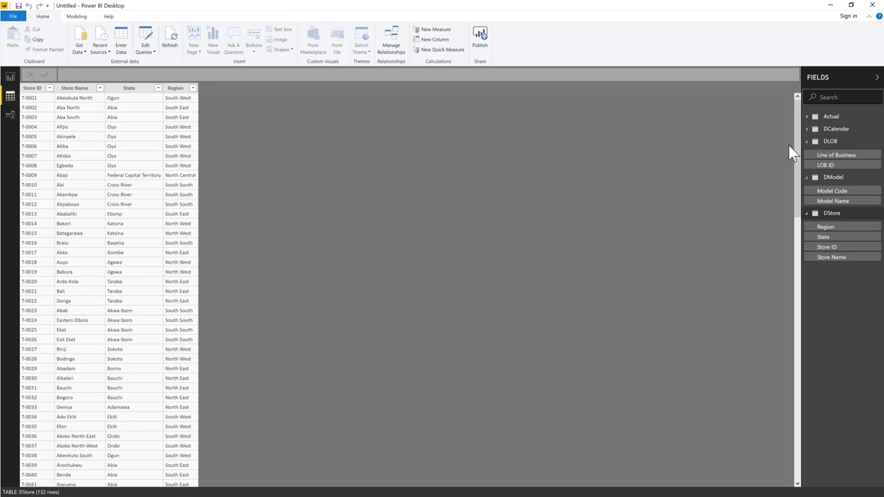
pyautogui.click(832, 130)
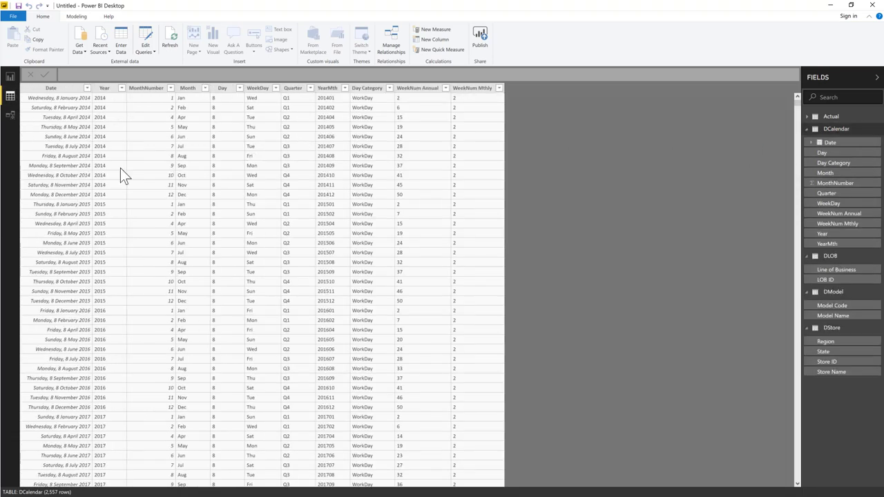
pyautogui.scroll(-1, 340, 213)
pyautogui.click(339, 212)
pyautogui.scroll(-3, 340, 213)
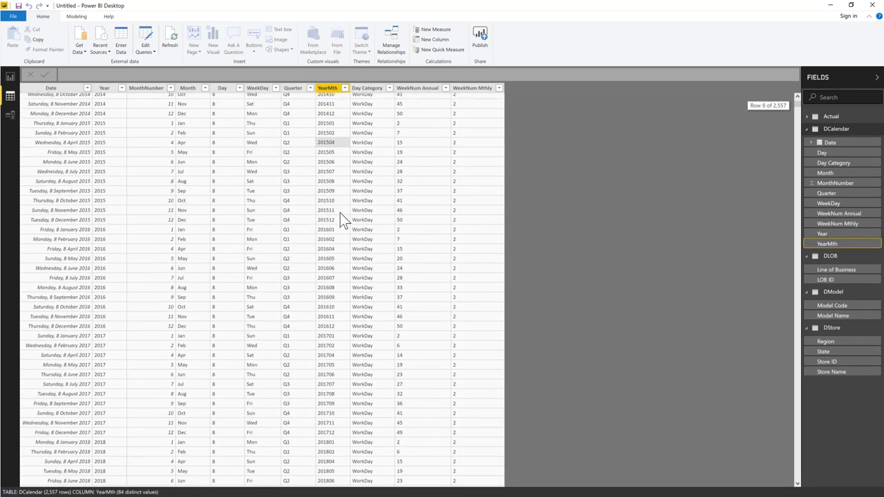
pyautogui.scroll(3, 340, 213)
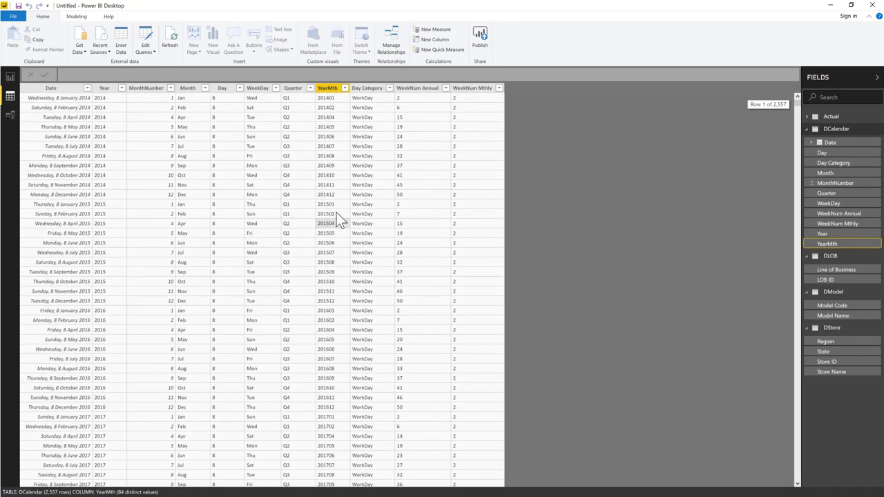
pyautogui.click(188, 89)
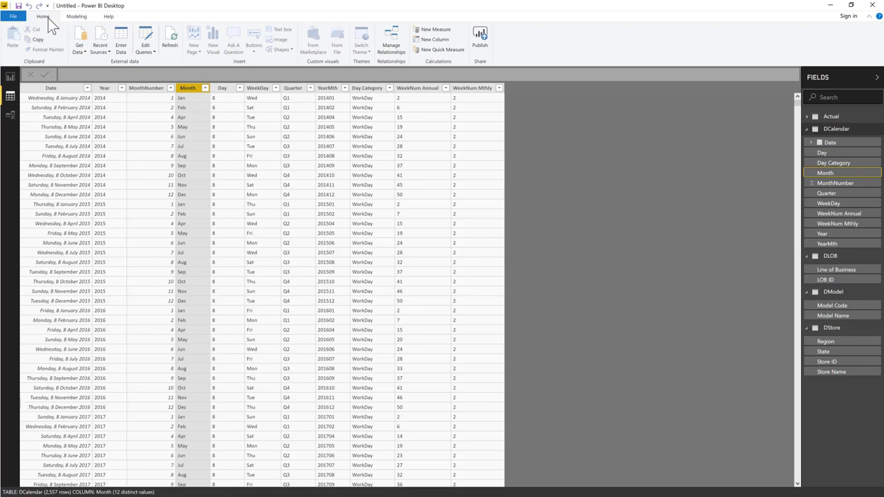
pyautogui.hotkey('ctrl', 'F1')
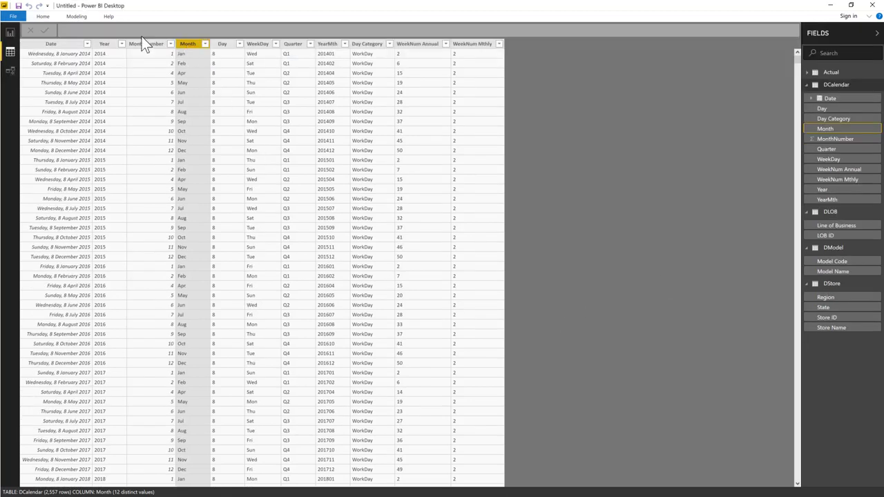
pyautogui.click(78, 15)
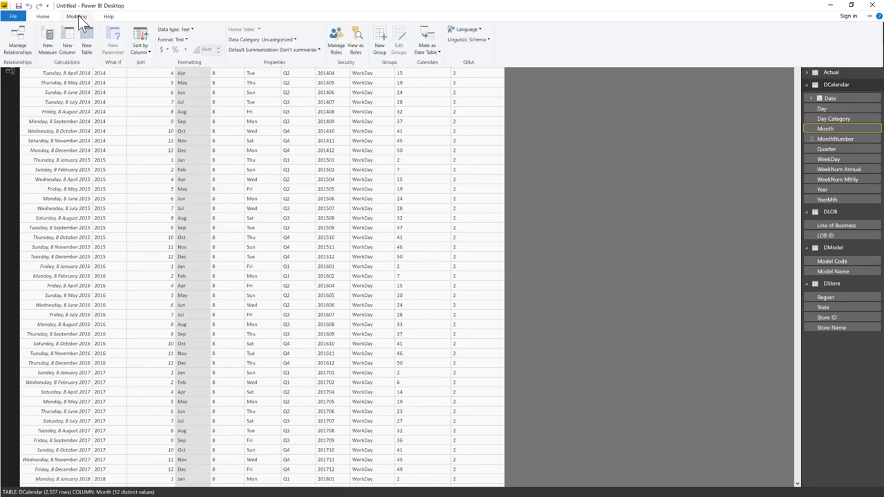
pyautogui.click(142, 53)
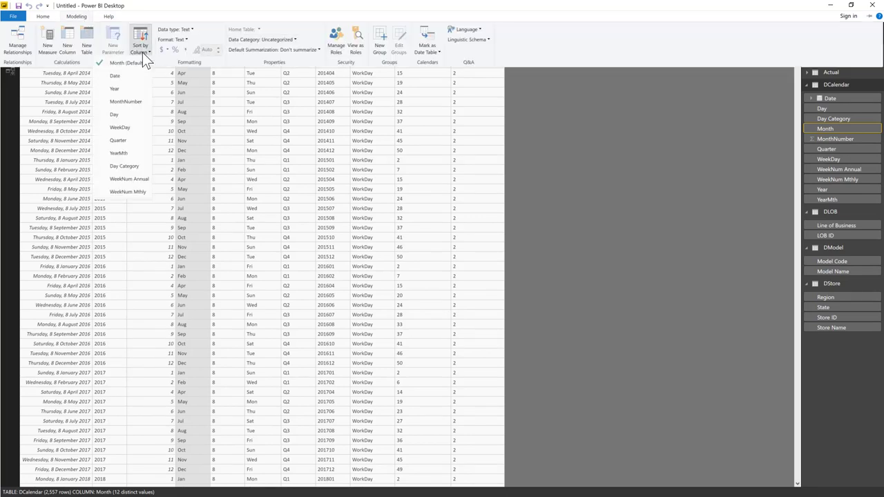
pyautogui.click(134, 101)
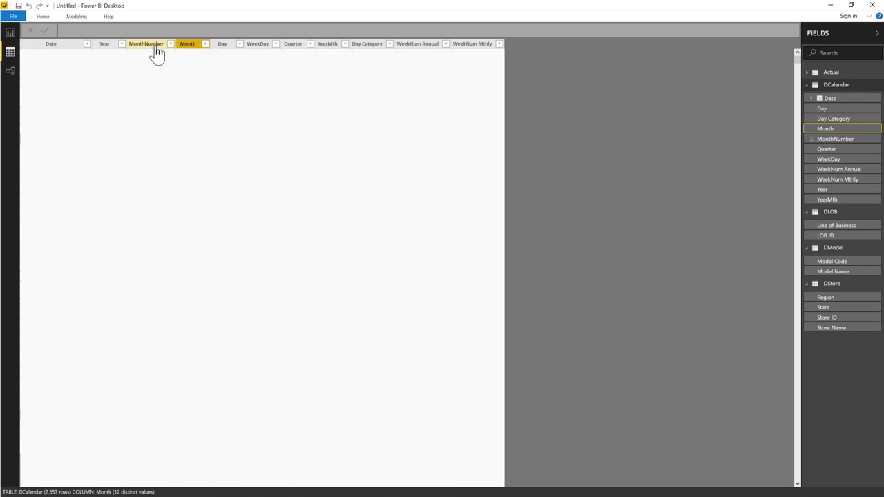
# Check the data types of the MonthNumber and Year columns in the DCalendar table.
pyautogui.click(155, 47)
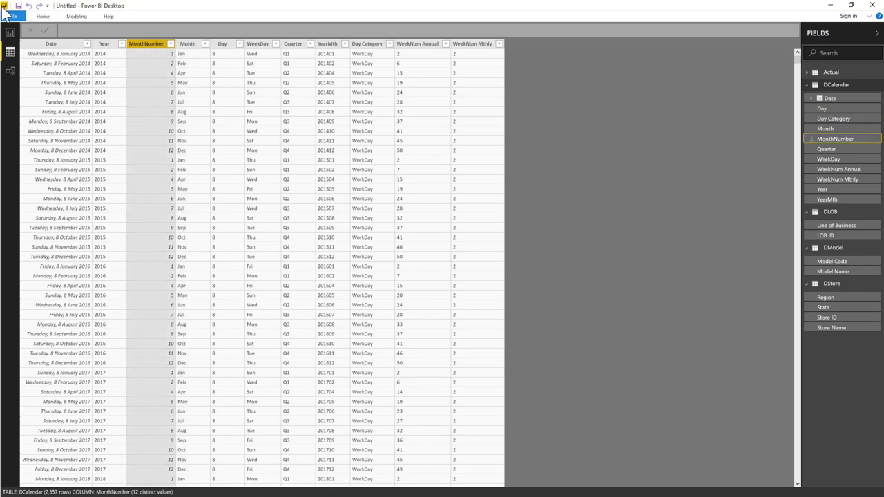
pyautogui.click(43, 18)
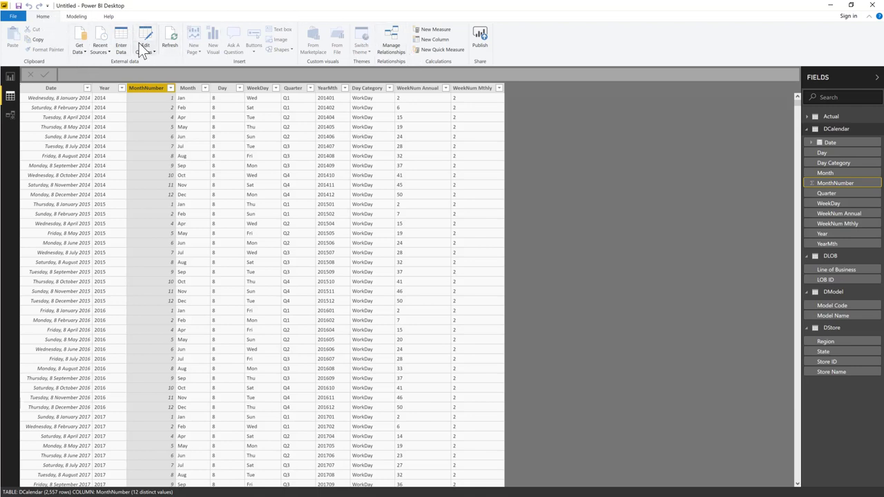
pyautogui.moveTo(145, 93); pyautogui.dragTo(148, 94)
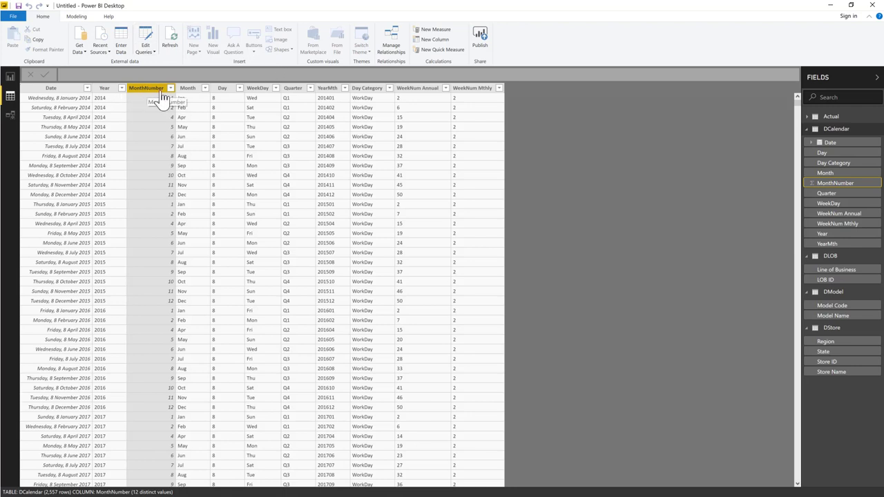
pyautogui.click(78, 17)
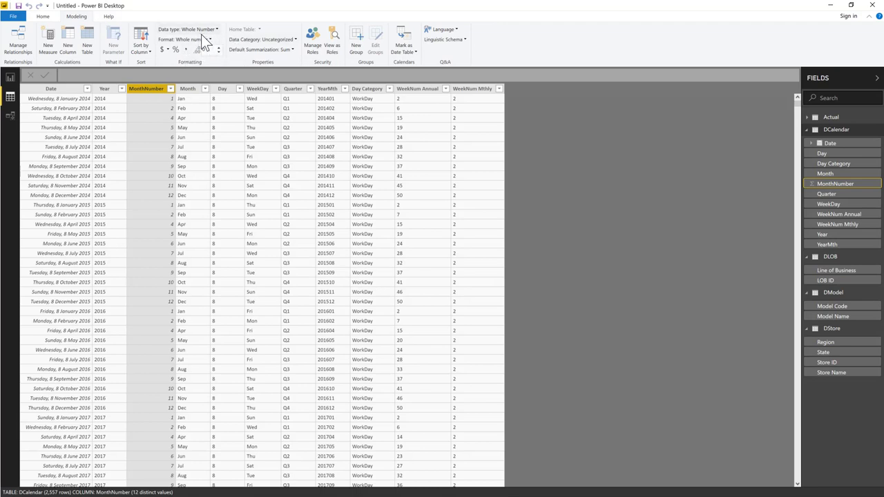
pyautogui.click(101, 90)
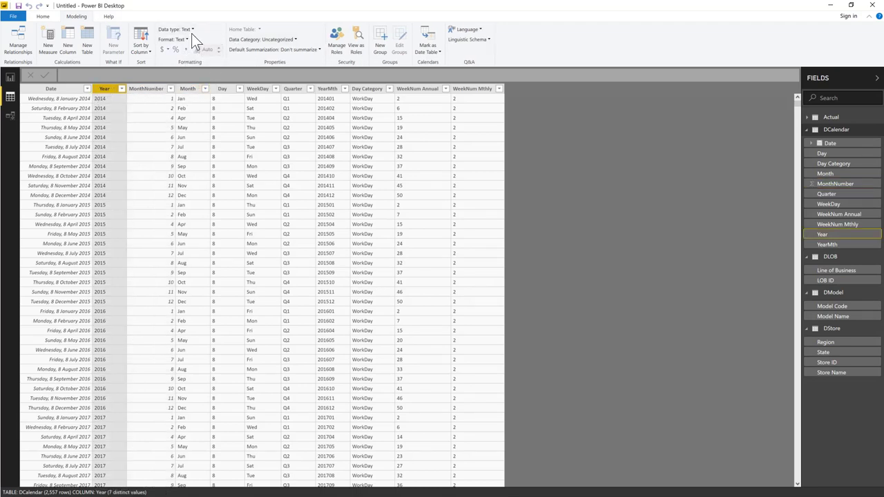
# Check DCalendar's MonthNumber and Month columns, and review the month order in the Page 1 table from its first row.
pyautogui.click(153, 91)
pyautogui.click(192, 91)
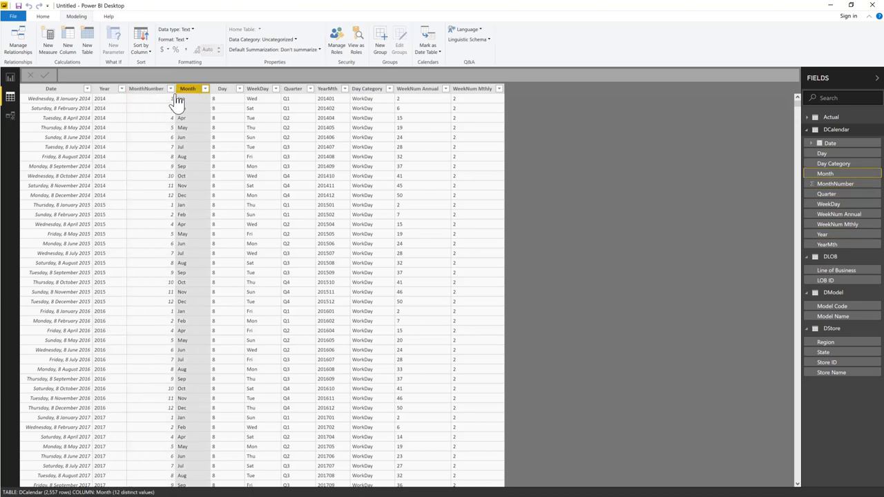
pyautogui.click(10, 79)
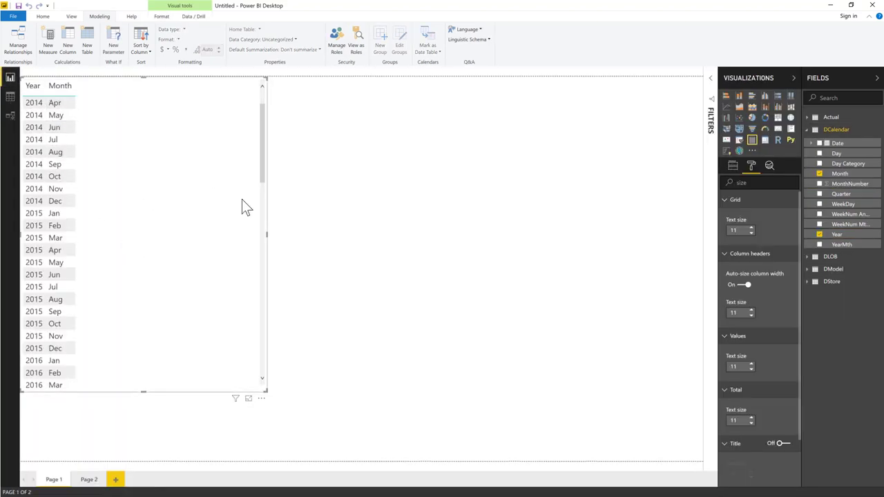
pyautogui.moveTo(264, 149); pyautogui.dragTo(263, 110)
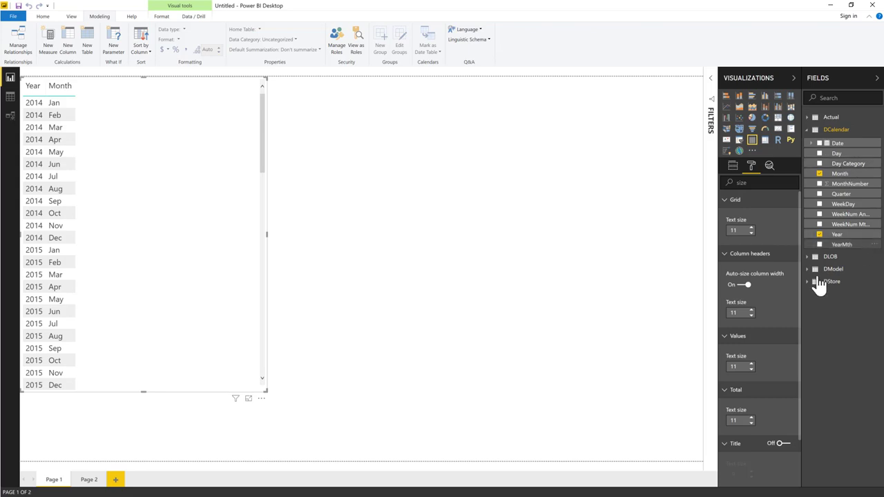
# Inspect the automatic date hierarchy beneath DCalendar's Date field.
pyautogui.click(811, 143)
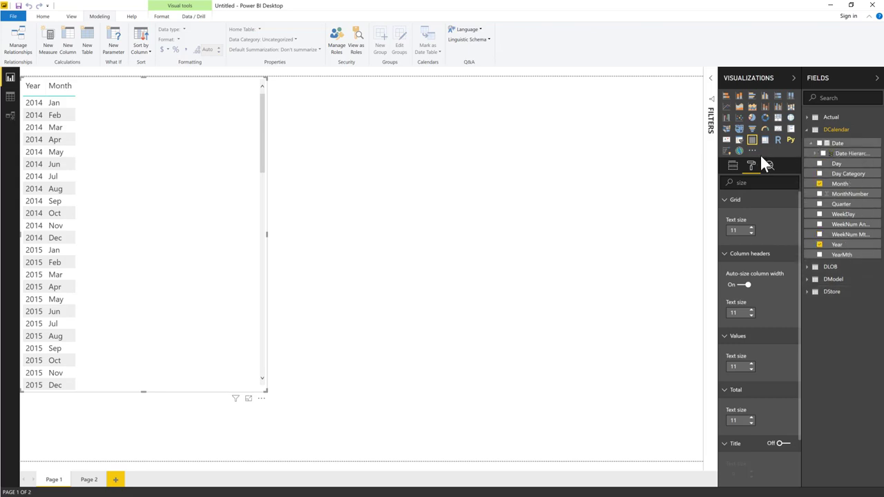
pyautogui.click(812, 144)
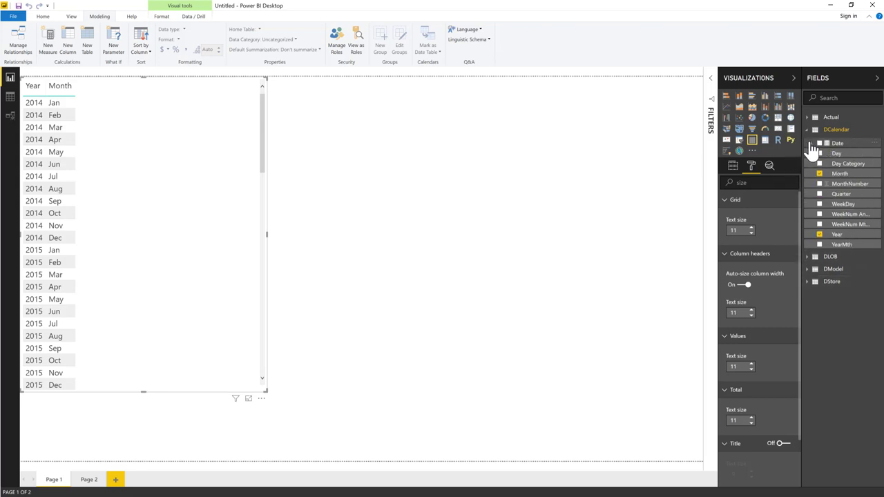
pyautogui.click(812, 144)
pyautogui.click(811, 144)
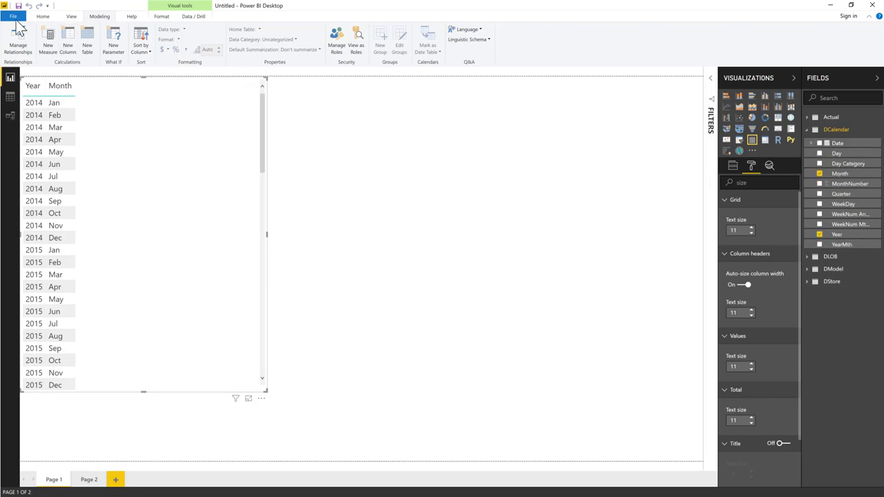
# Turn off Auto Date/Time and the autodetection of new relationships in the current file's Data Load options.
pyautogui.click(12, 16)
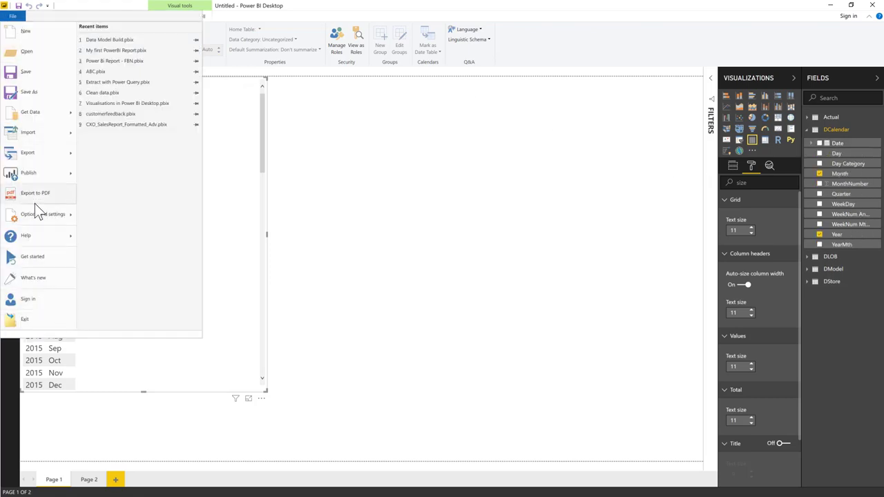
pyautogui.moveTo(33, 214)
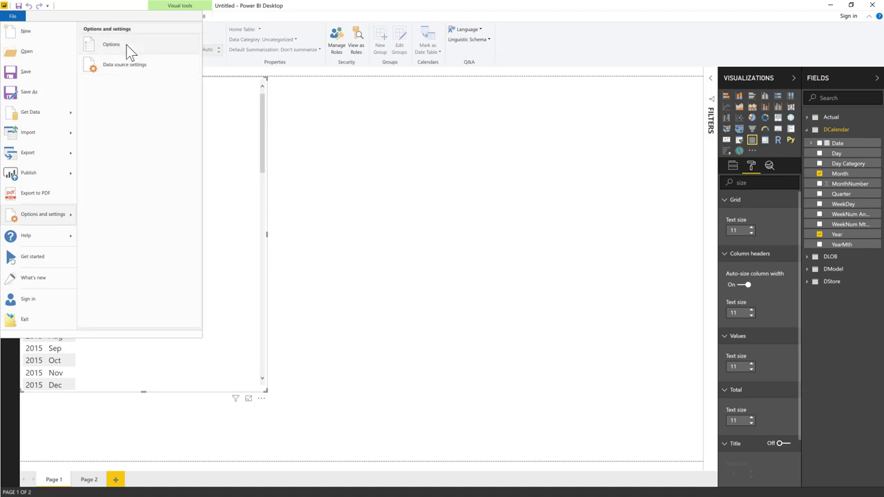
pyautogui.press('Escape')
pyautogui.press('Escape')
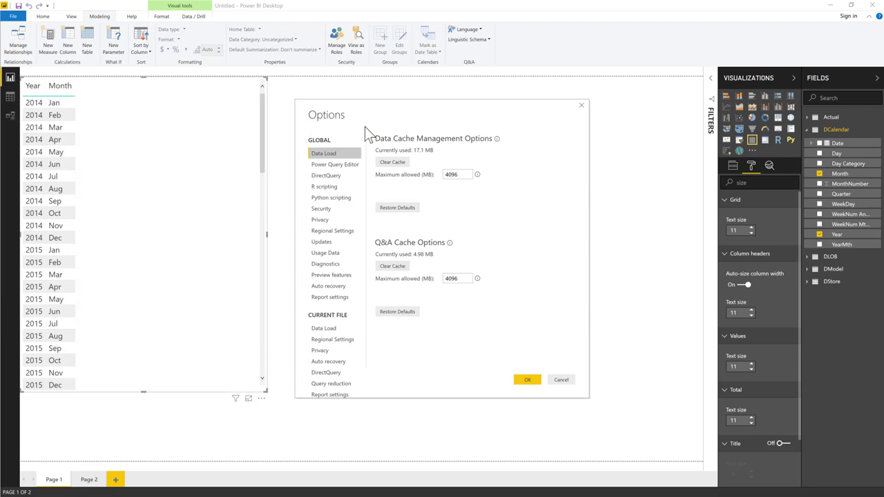
pyautogui.click(326, 329)
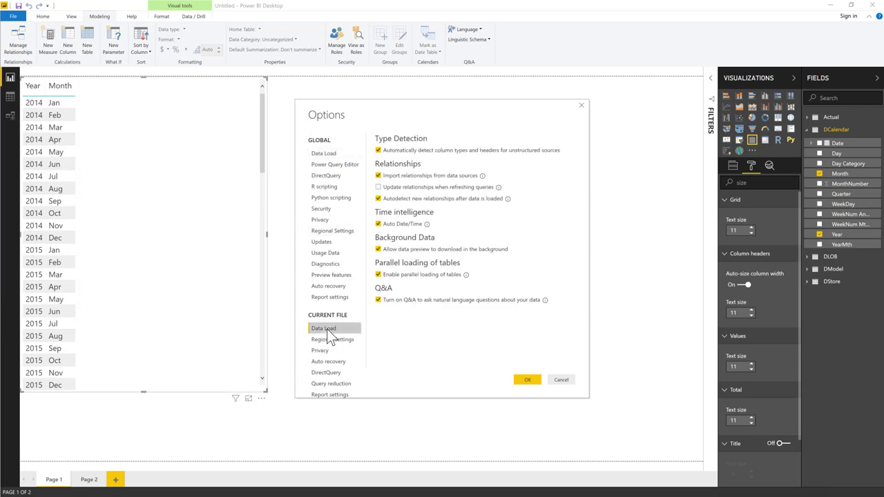
pyautogui.click(379, 225)
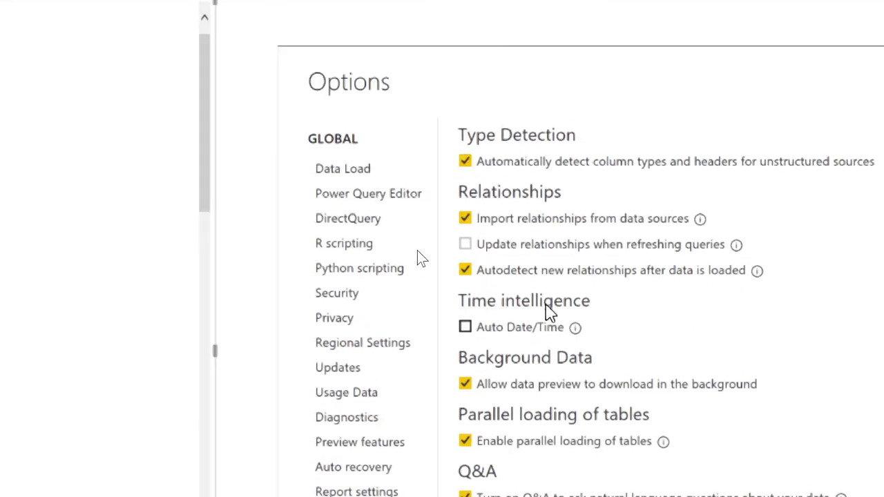
pyautogui.click(465, 270)
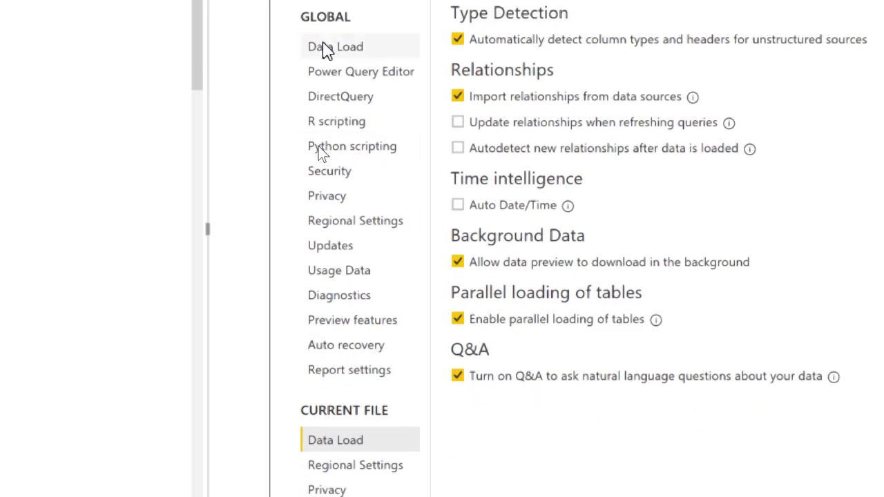
pyautogui.click(328, 48)
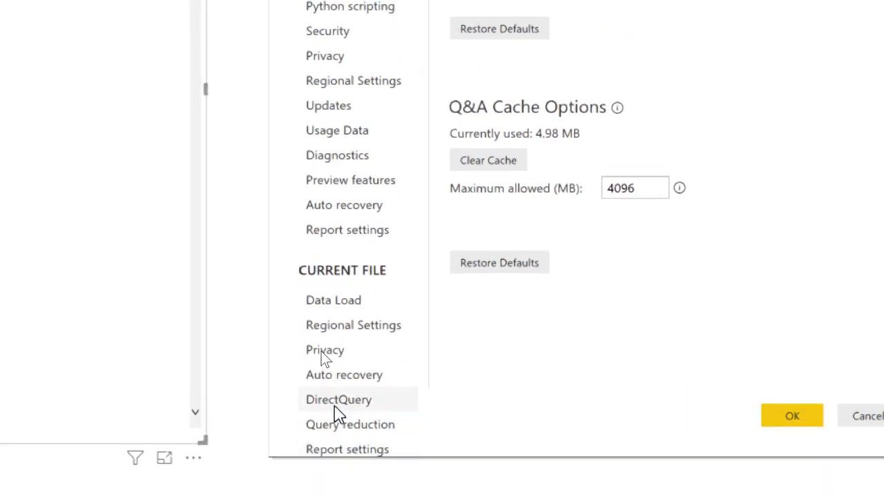
pyautogui.click(333, 304)
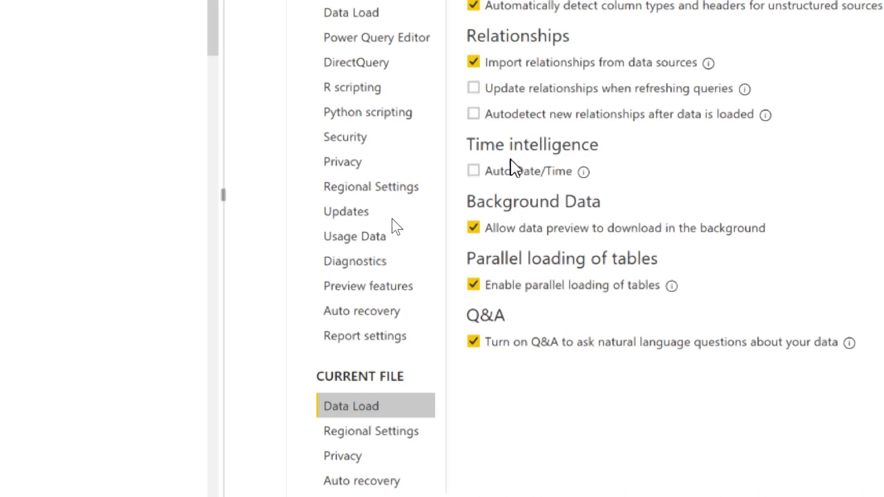
pyautogui.moveTo(585, 174)
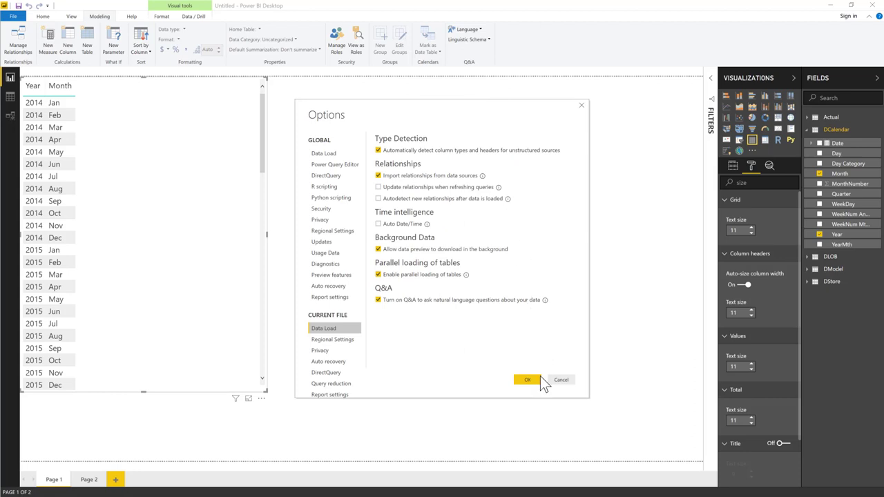
pyautogui.click(528, 379)
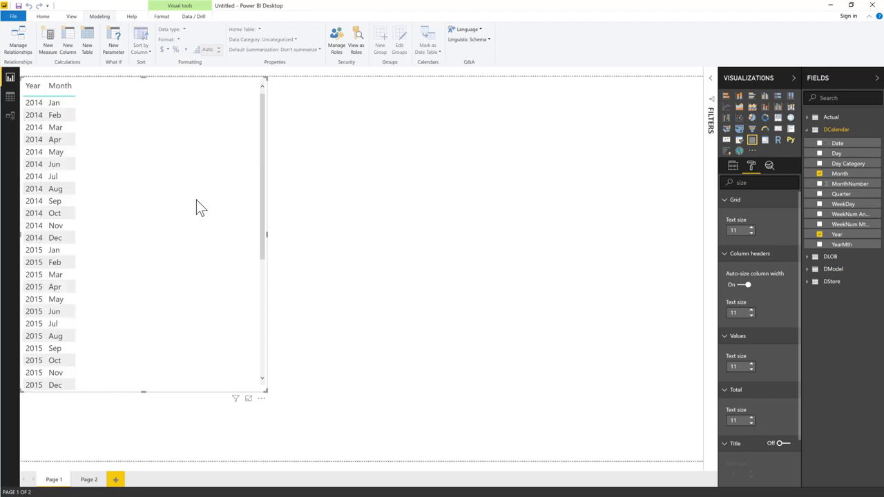
# Start a new measure in the Actual table with an enlarged formula editor and name it Revenue Actual.
pyautogui.click(54, 36)
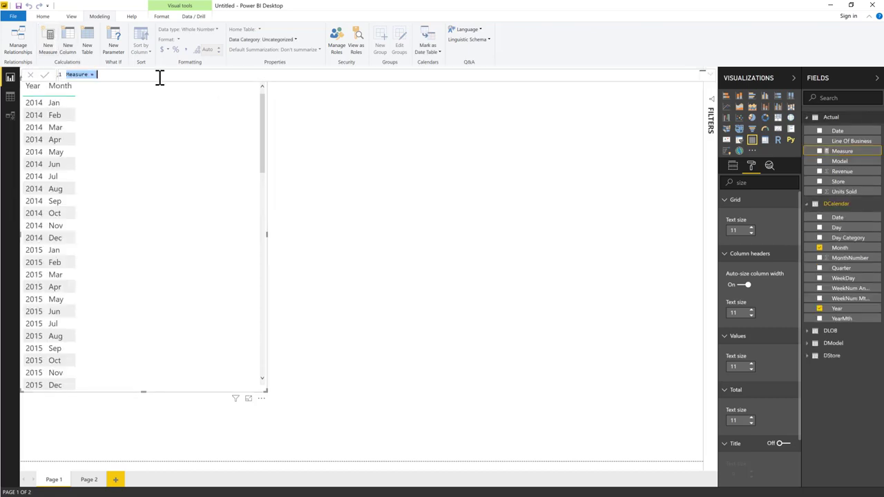
pyautogui.click(158, 78)
pyautogui.scroll(3, 158, 78)
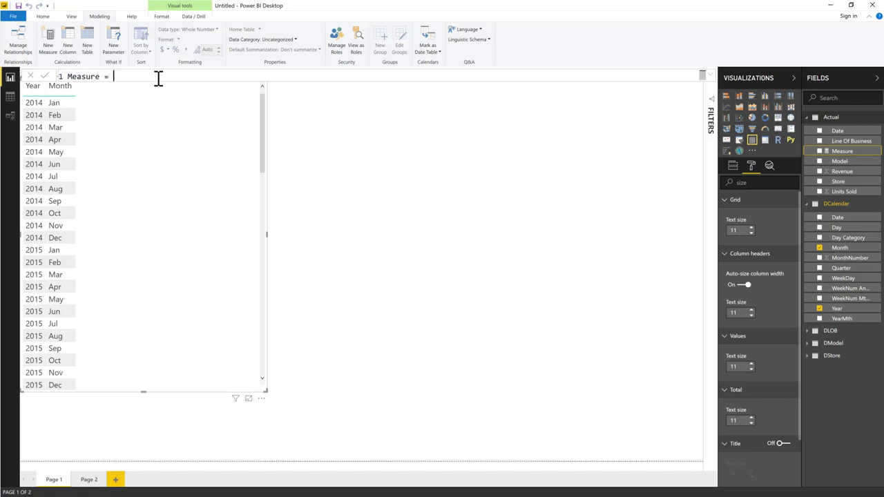
pyautogui.click(706, 74)
pyautogui.scroll(1, 472, 131)
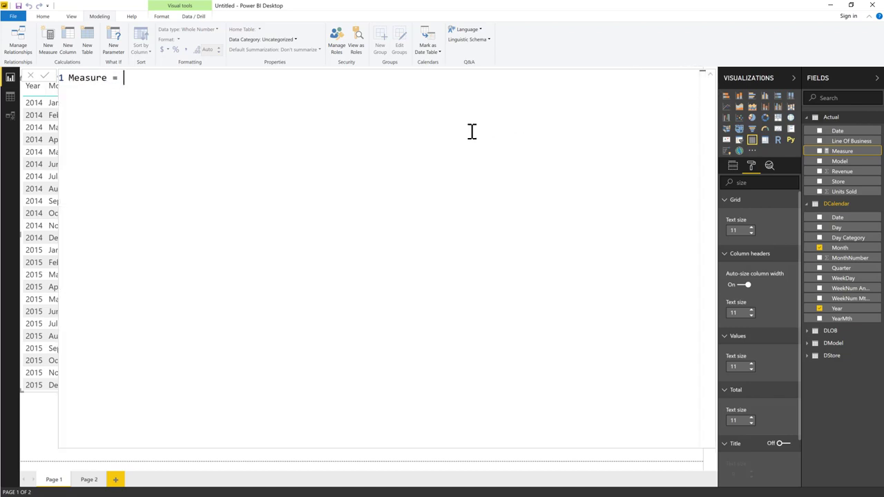
pyautogui.scroll(3, 471, 131)
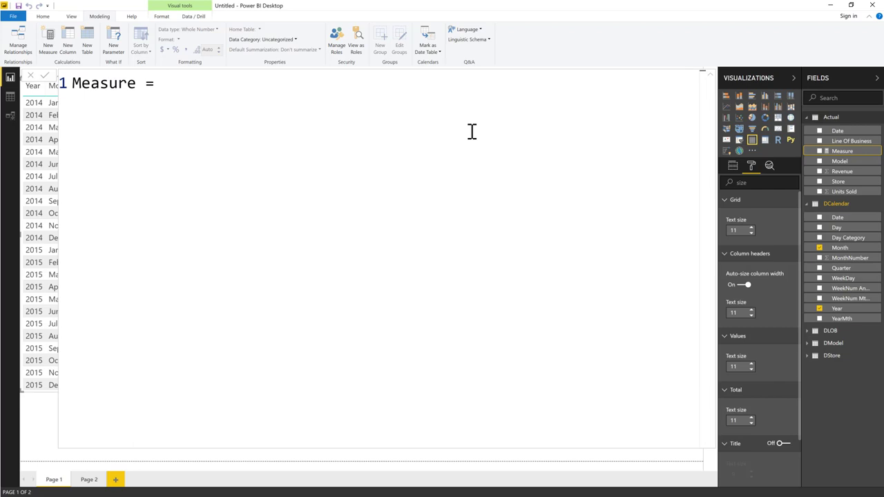
pyautogui.press('BackSpace')
pyautogui.press('BackSpace')
pyautogui.press('BackSpace')
pyautogui.press('BackSpace')
pyautogui.press('BackSpace')
pyautogui.press('BackSpace')
pyautogui.press('BackSpace')
pyautogui.press('BackSpace')
pyautogui.press('BackSpace')
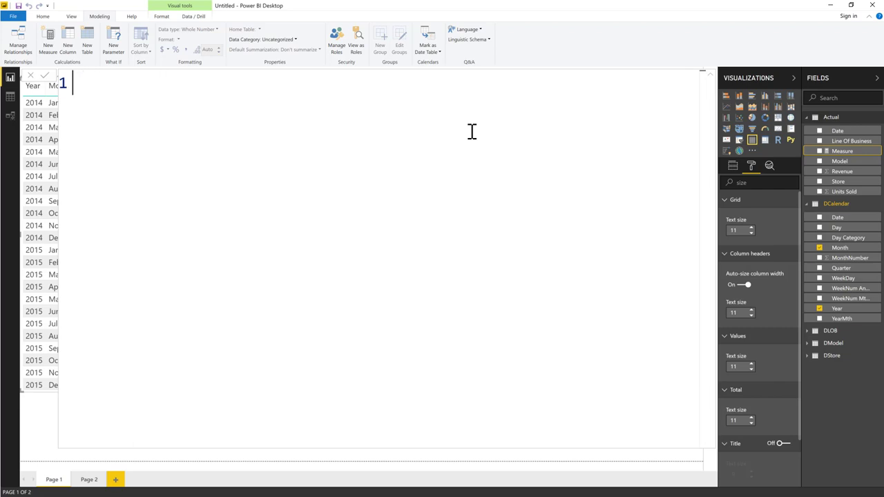
pyautogui.write('Revenue')
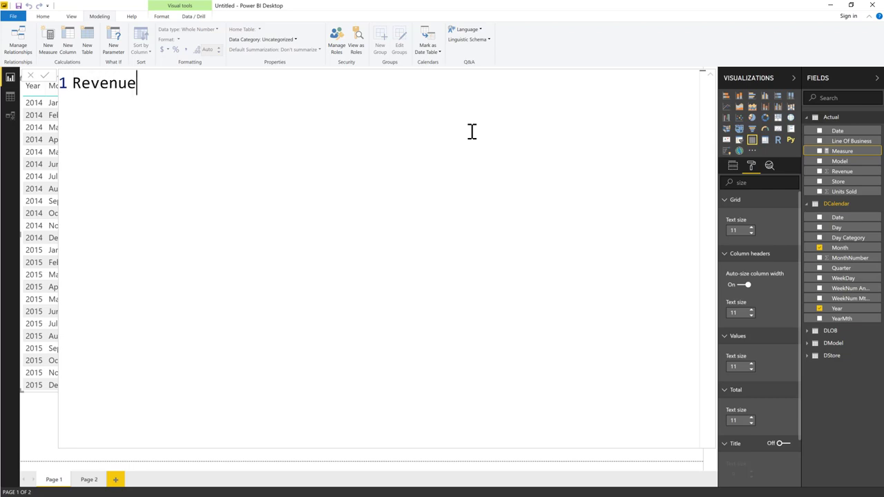
pyautogui.write(' Actual = ')
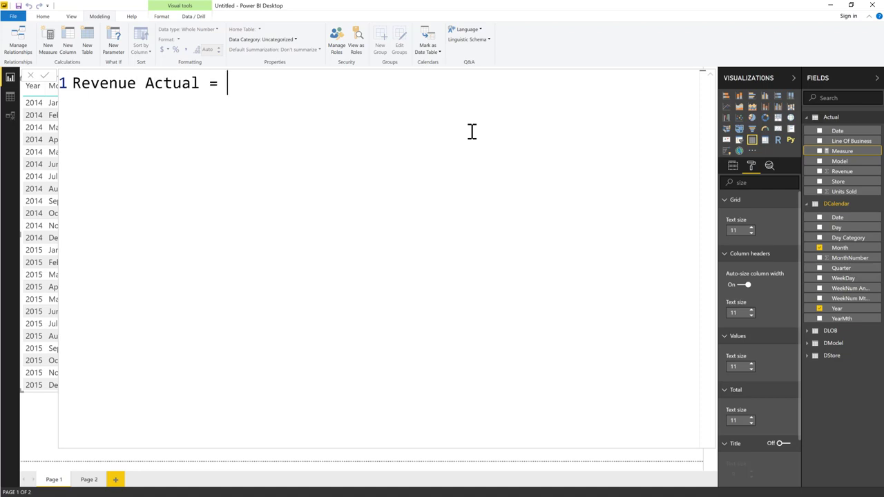
# Define the Revenue Actual measure as SUM(Actual[Revenue ]).
pyautogui.write('Sum')
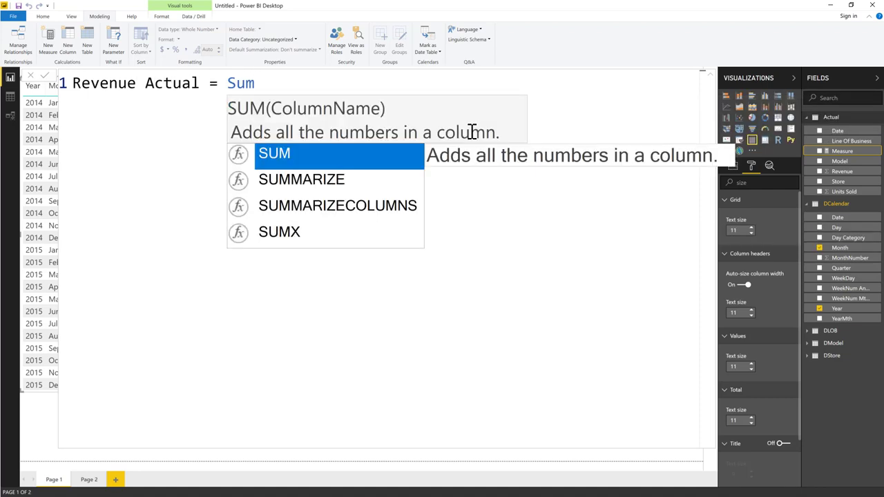
pyautogui.press('Tab')
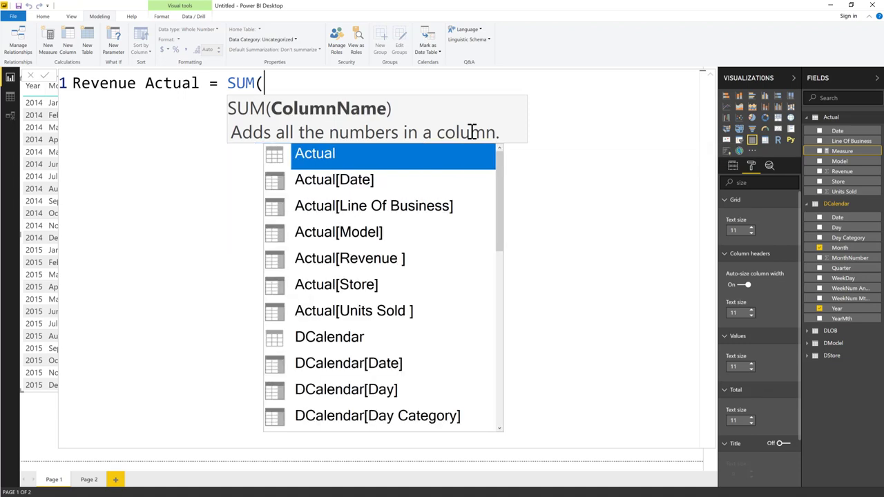
pyautogui.write('act')
pyautogui.press('Down')
pyautogui.press('Down')
pyautogui.press('Down')
pyautogui.press('Down')
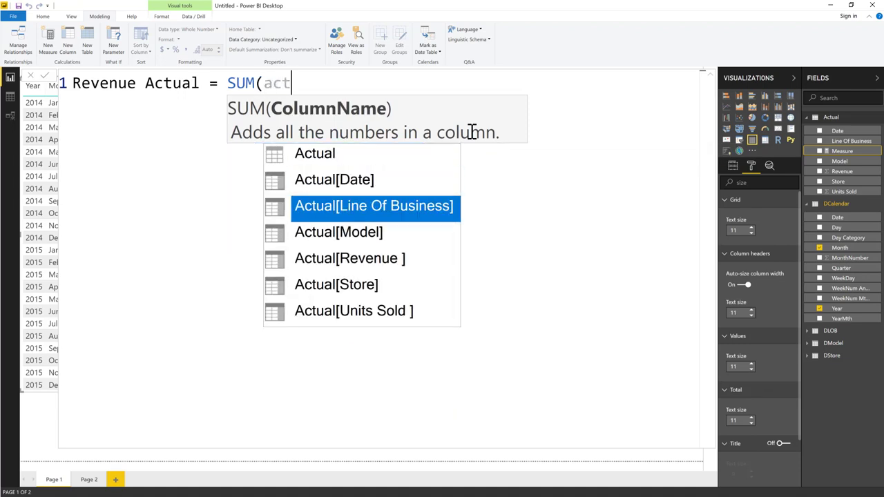
pyautogui.press('Tab')
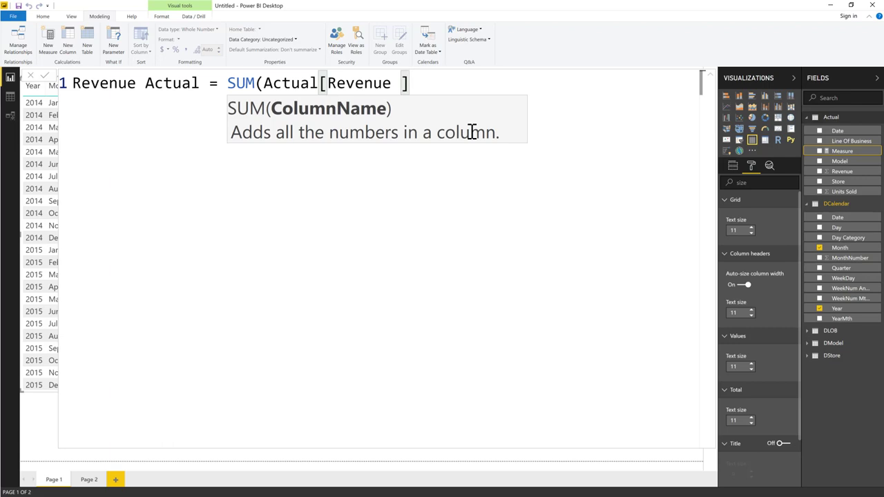
pyautogui.write(')')
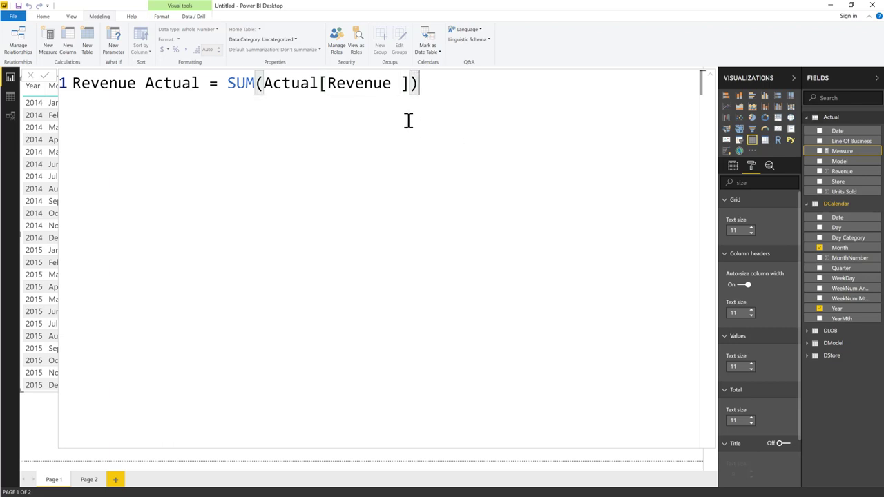
pyautogui.press('Return')
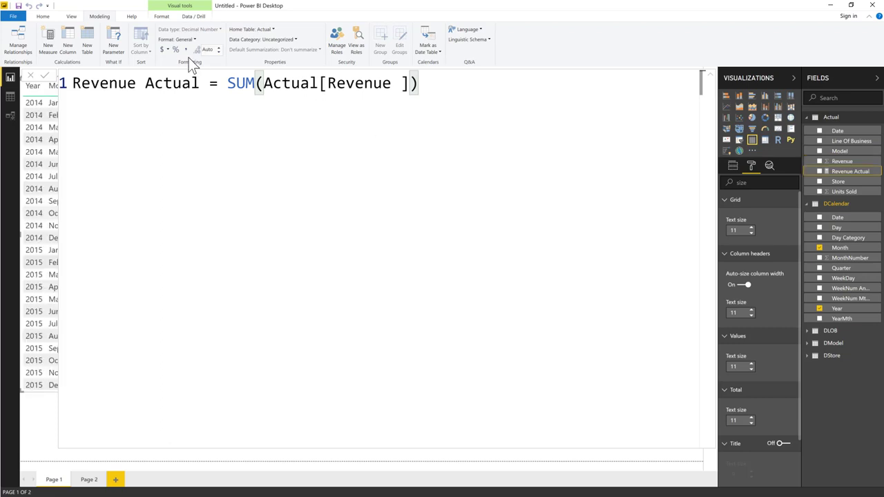
# Format the Revenue Actual measure with a thousands separator and add it to the Year and Month table visual.
pyautogui.click(186, 50)
pyautogui.click(711, 77)
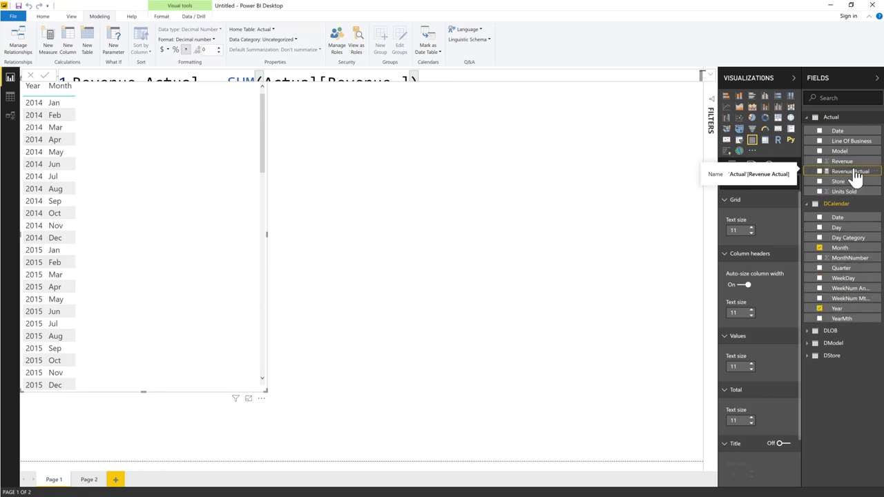
pyautogui.click(820, 172)
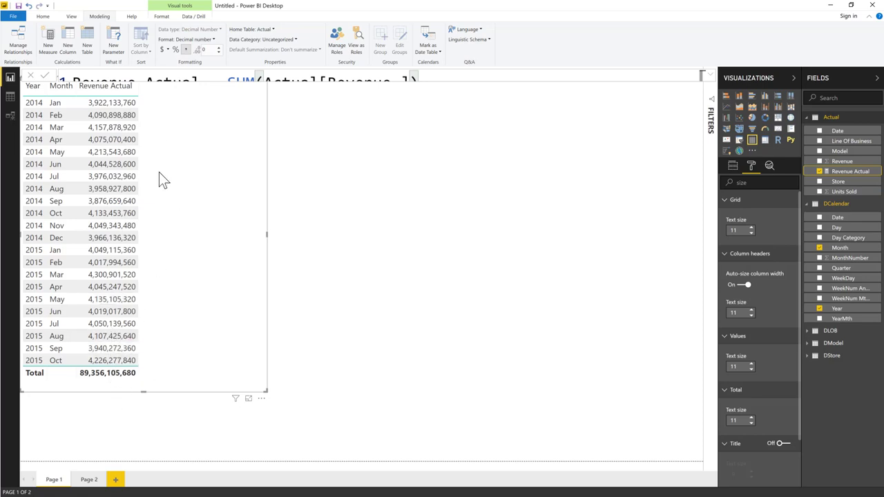
pyautogui.click(480, 177)
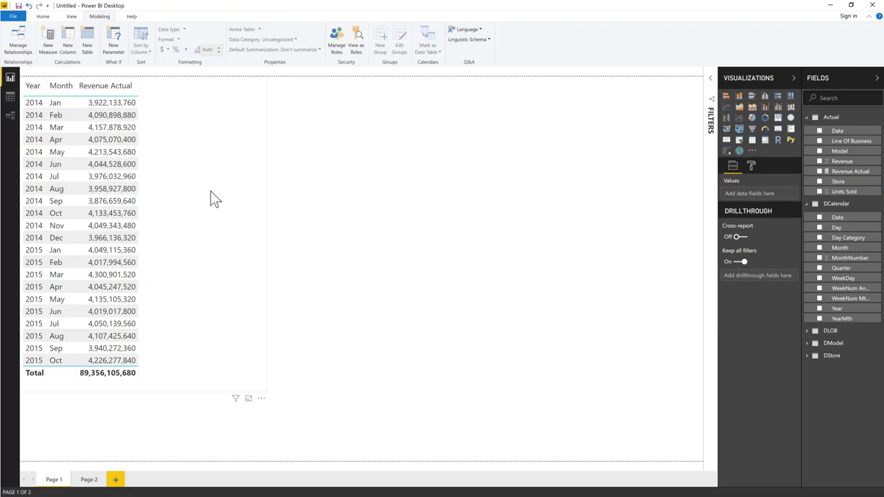
# Open Budget.xlsx in Excel from the Data > Sales Data > Budget folder of PBIExerciseFiles.
pyautogui.click(182, 146)
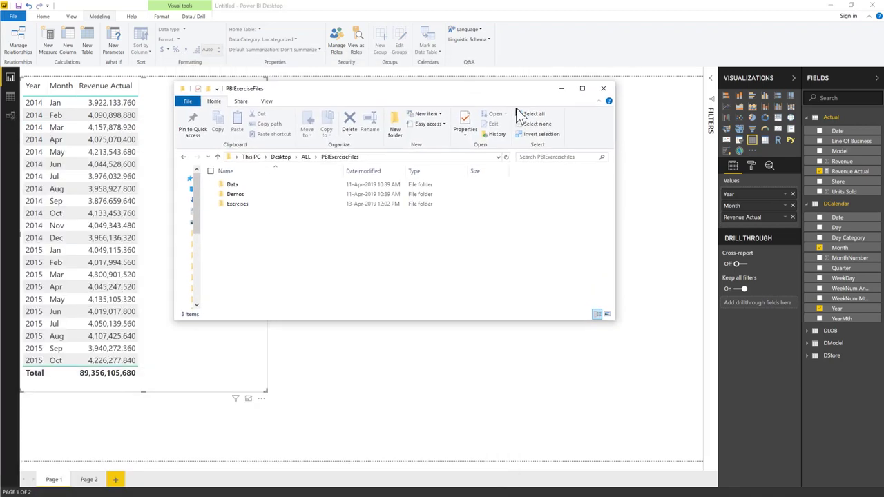
pyautogui.doubleClick(235, 185)
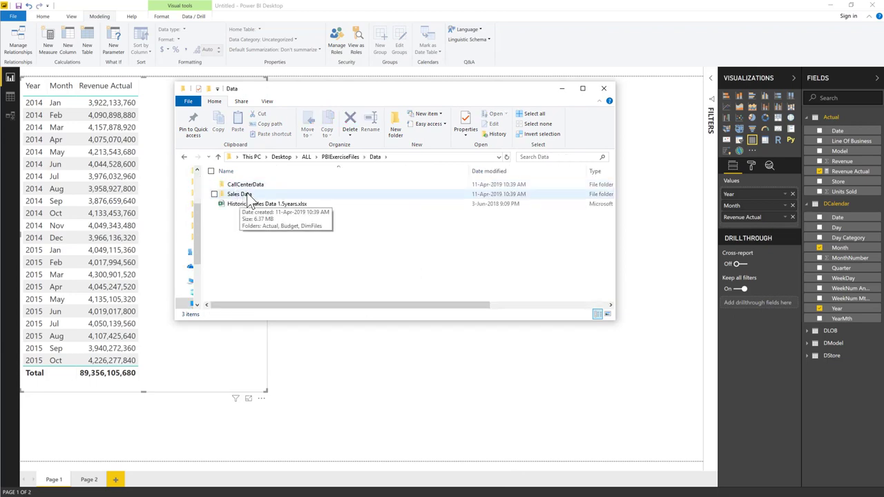
pyautogui.doubleClick(246, 194)
pyautogui.doubleClick(237, 196)
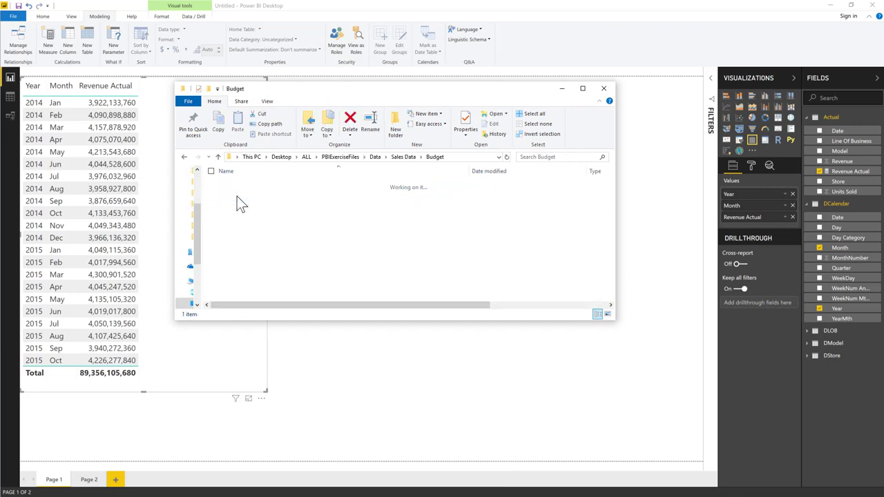
pyautogui.doubleClick(247, 184)
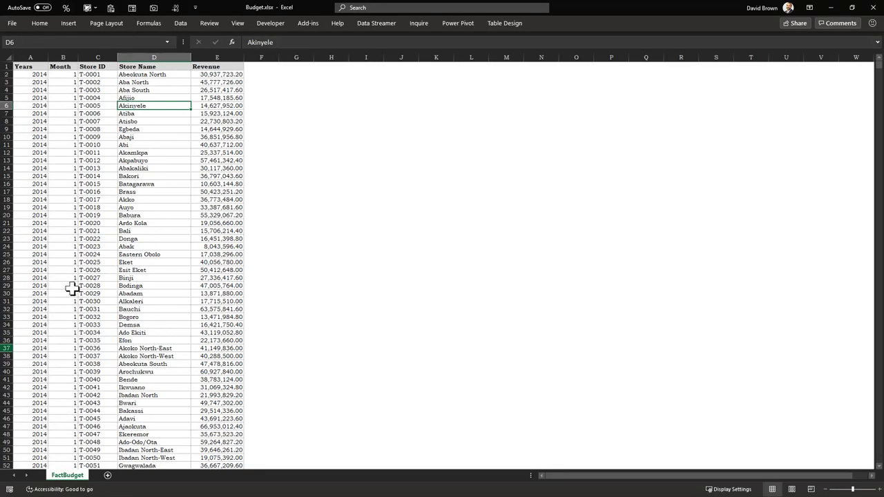
# Enlarge the FactBudget sheet and examine its Years, Month and Store ID columns from the first row.
pyautogui.click(115, 293)
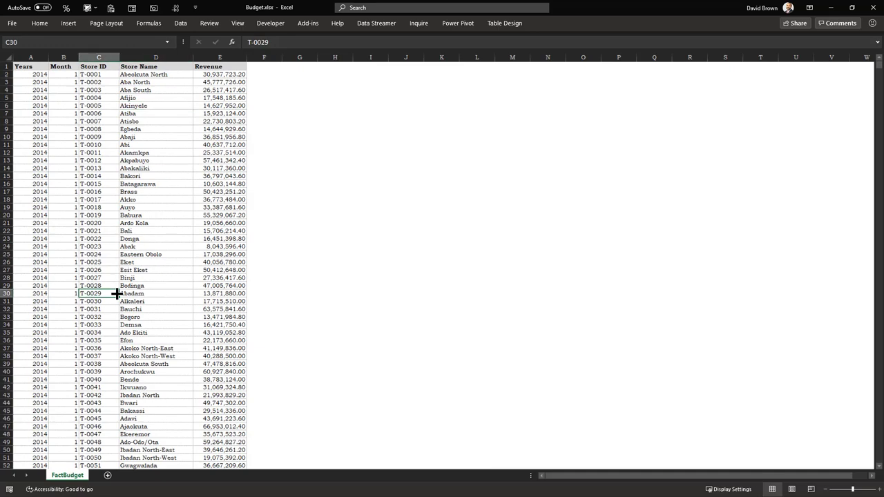
pyautogui.hotkey('ctrl', 'shift', 'Down')
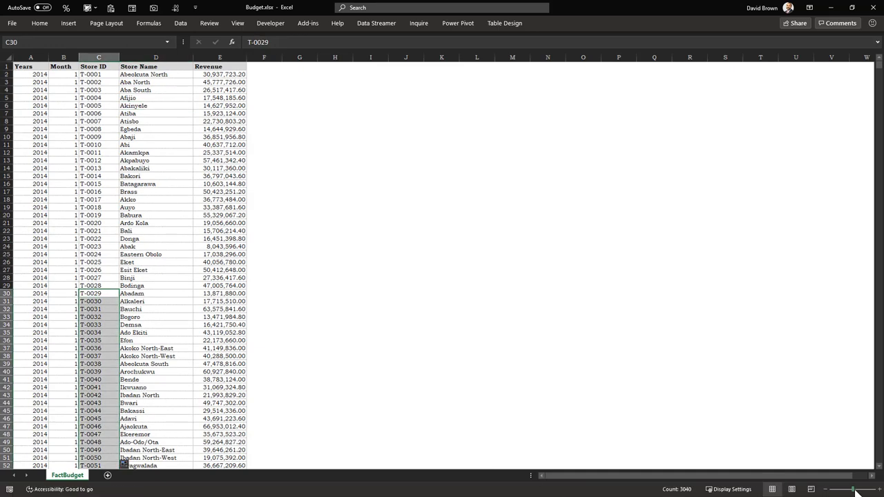
pyautogui.moveTo(853, 489); pyautogui.dragTo(862, 490)
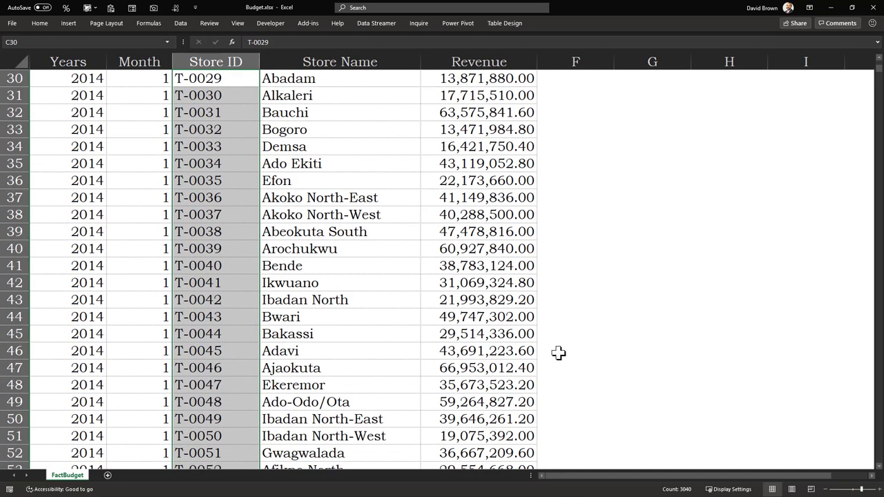
pyautogui.hotkey('ctrl', 'Home')
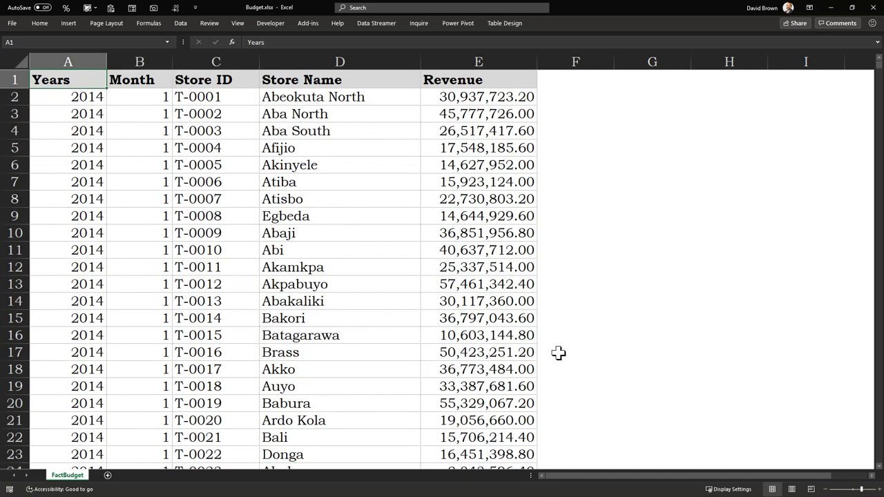
pyautogui.click(87, 62)
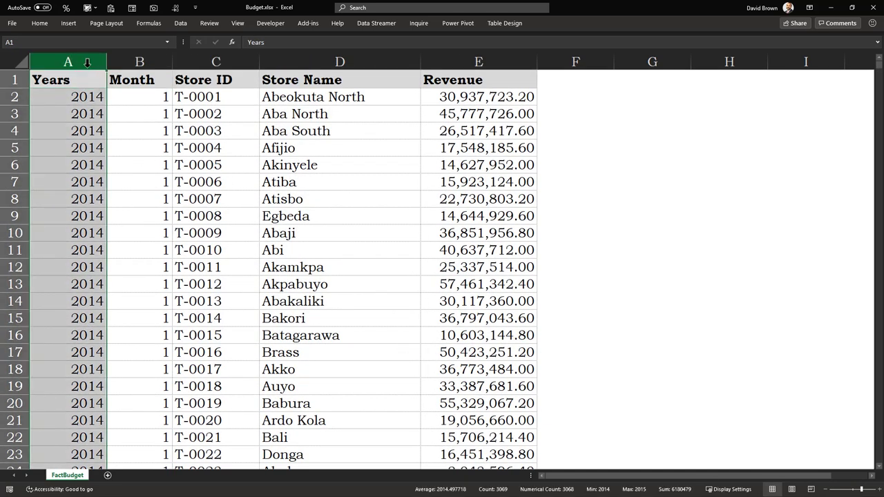
pyautogui.click(138, 62)
pyautogui.click(213, 63)
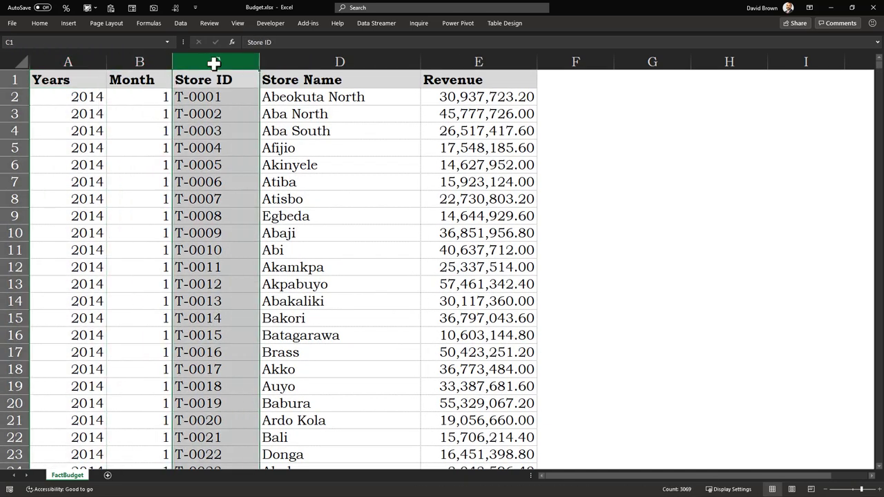
# Compare the Store ID, Store Name and Revenue entries in the first rows of the budget data.
pyautogui.moveTo(214, 80); pyautogui.dragTo(205, 119)
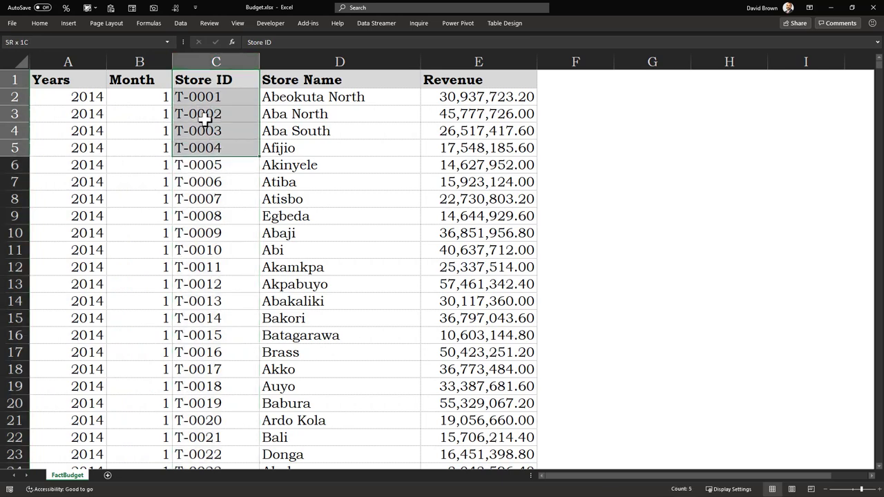
pyautogui.click(297, 80)
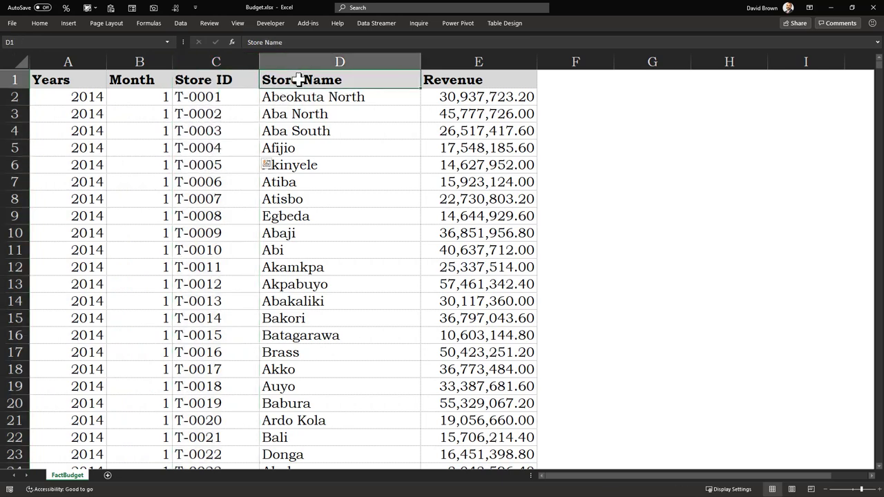
pyautogui.moveTo(298, 79); pyautogui.dragTo(293, 152)
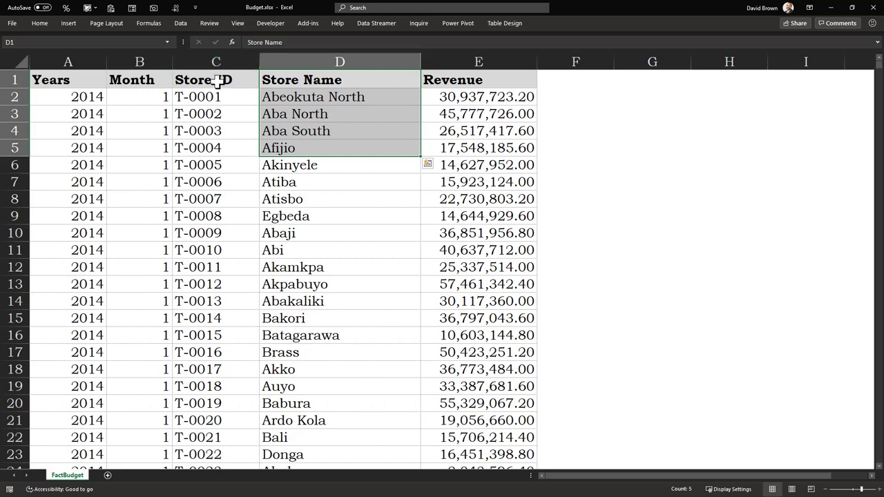
pyautogui.moveTo(216, 81); pyautogui.dragTo(218, 146)
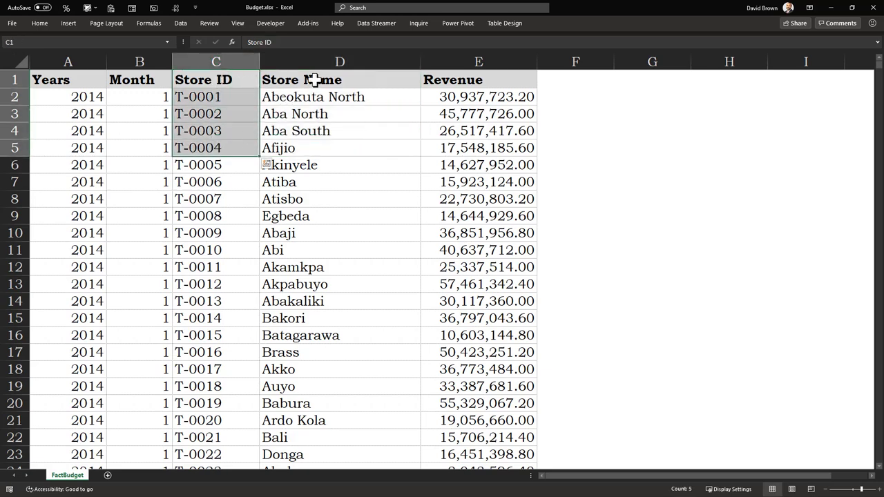
pyautogui.moveTo(314, 80); pyautogui.dragTo(308, 131)
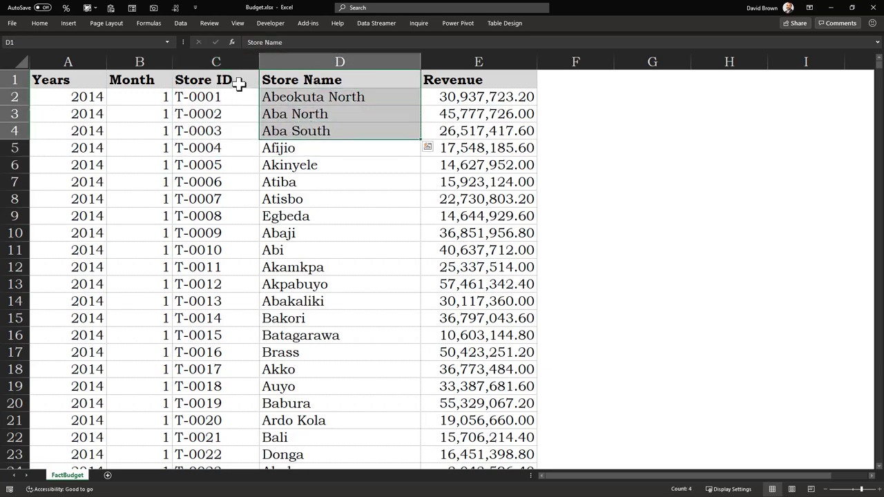
pyautogui.moveTo(235, 80); pyautogui.dragTo(233, 142)
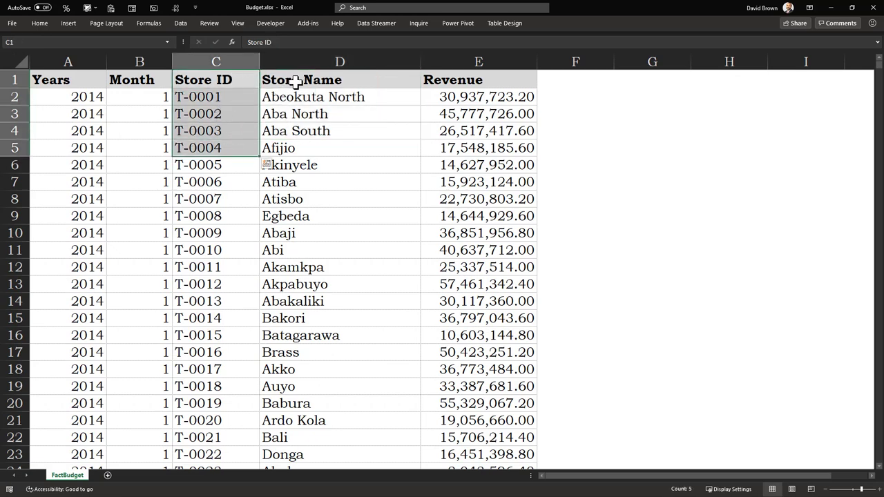
pyautogui.moveTo(295, 81); pyautogui.dragTo(295, 132)
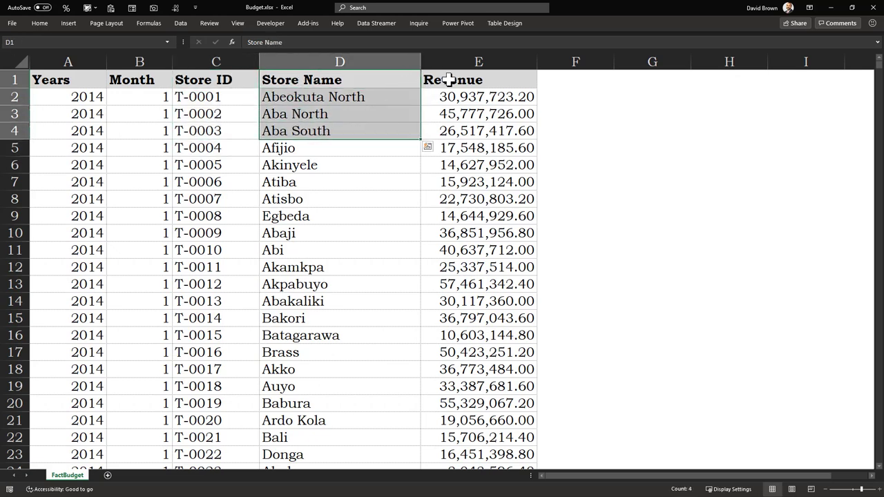
pyautogui.moveTo(450, 79); pyautogui.dragTo(436, 143)
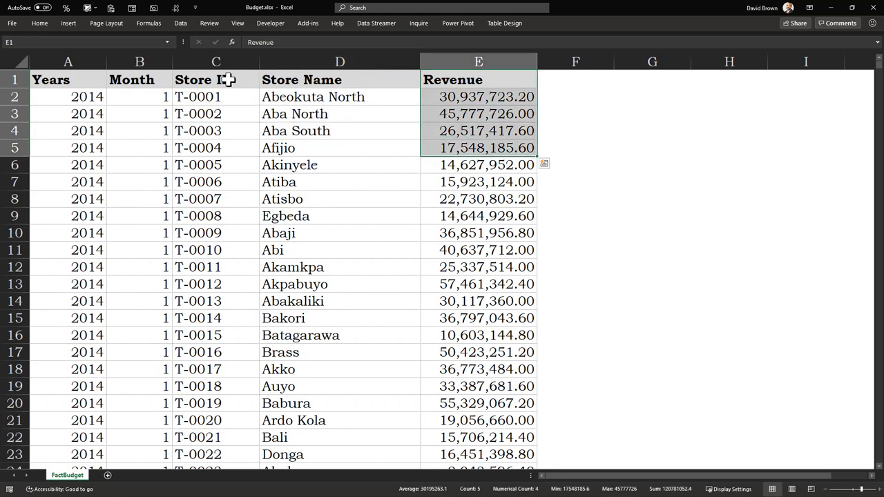
# Examine at what level the budget is recorded by checking the Store Name entries against the Years and Month columns.
pyautogui.moveTo(286, 80); pyautogui.dragTo(278, 162)
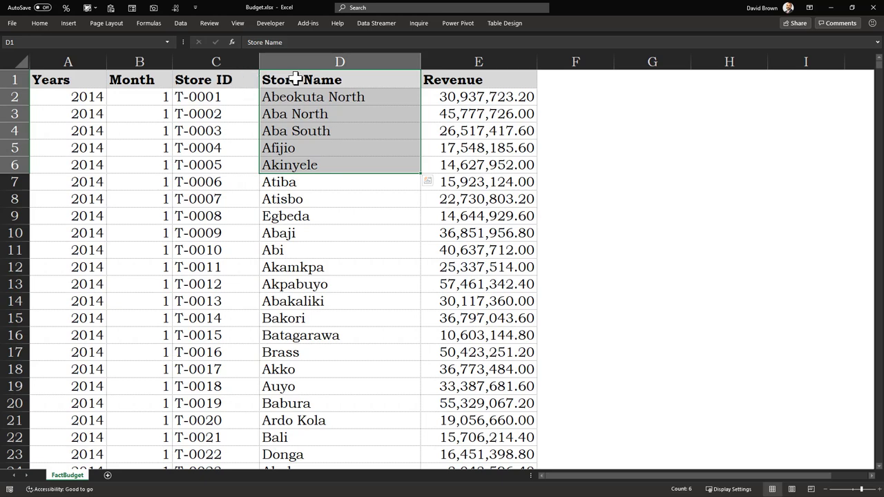
pyautogui.moveTo(296, 79); pyautogui.dragTo(296, 157)
pyautogui.moveTo(296, 200); pyautogui.dragTo(296, 200)
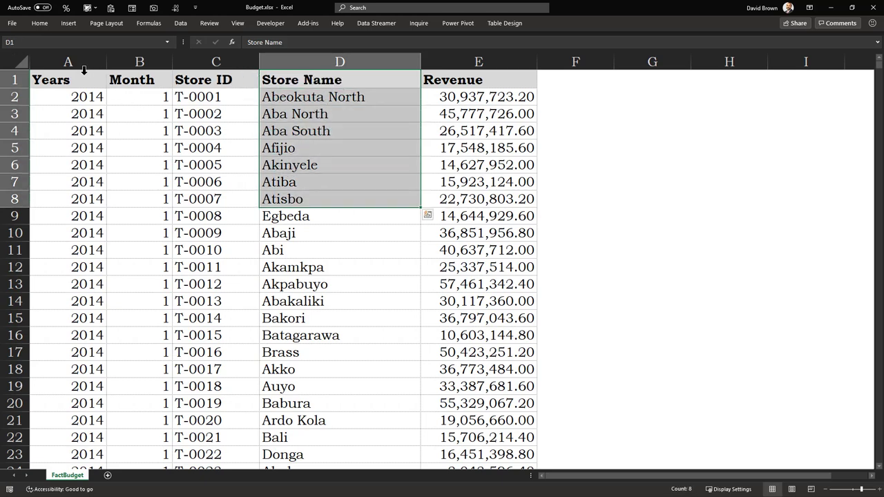
pyautogui.moveTo(81, 76); pyautogui.dragTo(149, 168)
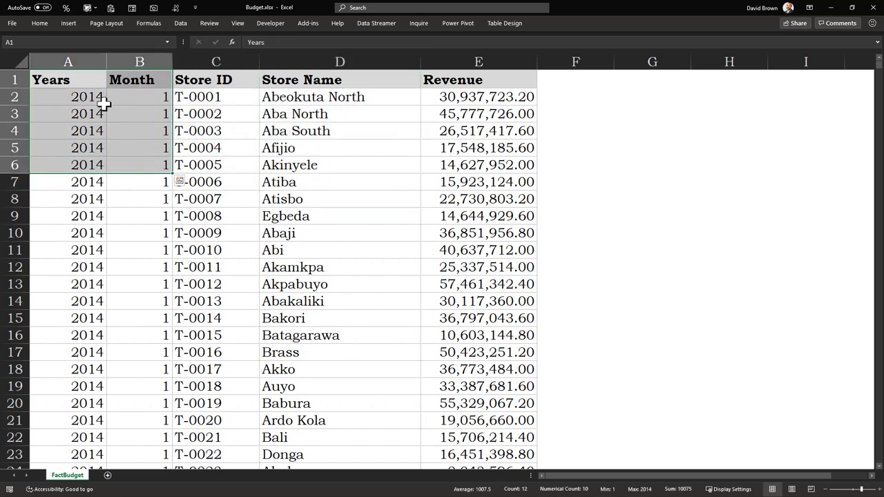
pyautogui.moveTo(83, 83); pyautogui.dragTo(142, 165)
pyautogui.moveTo(79, 82); pyautogui.dragTo(142, 167)
# Close Budget.xlsx without saving changes and minimize the remaining blank workbook.
pyautogui.click(875, 14)
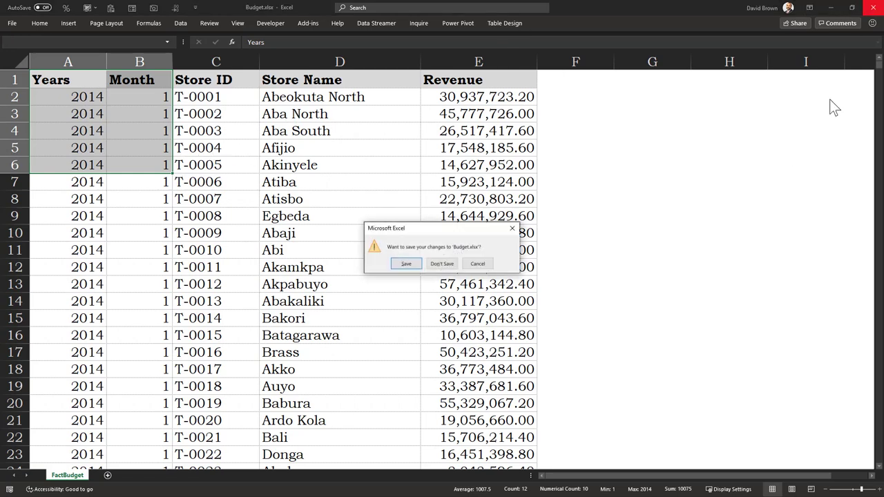
pyautogui.click(442, 263)
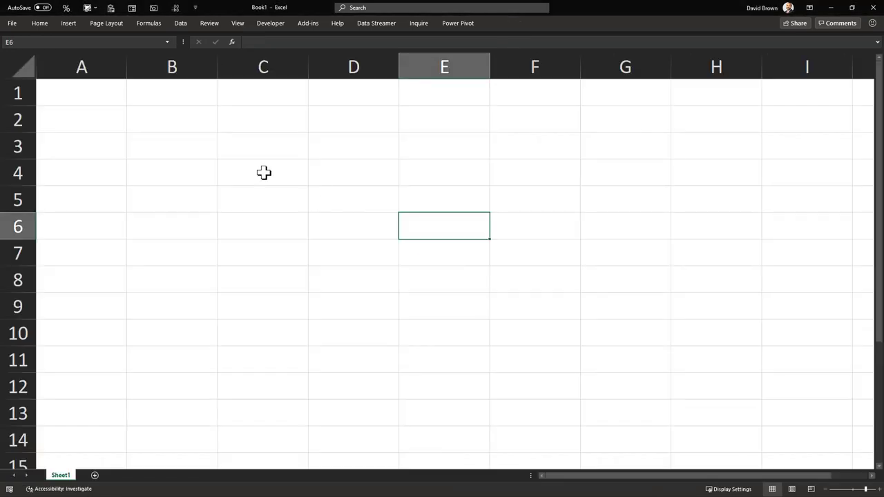
pyautogui.click(832, 8)
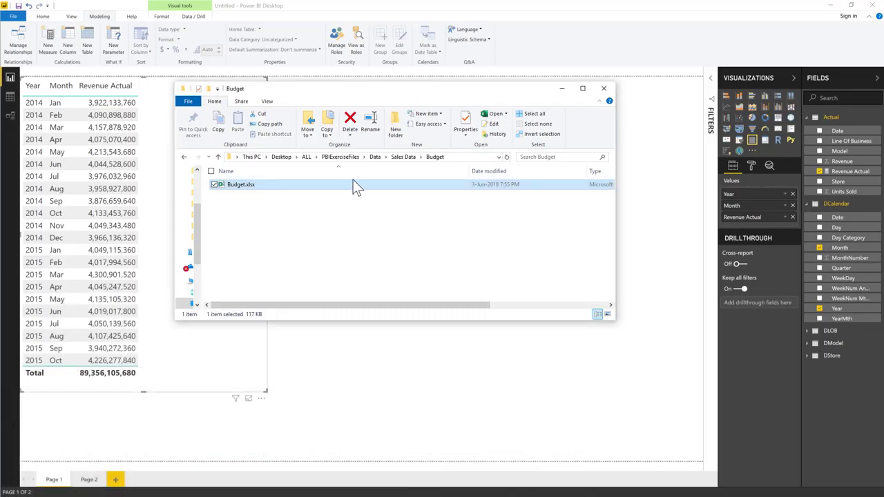
# Copy the full path of the Budget folder and close the File Explorer window.
pyautogui.click(464, 158)
pyautogui.hotkey('ctrl', 'c')
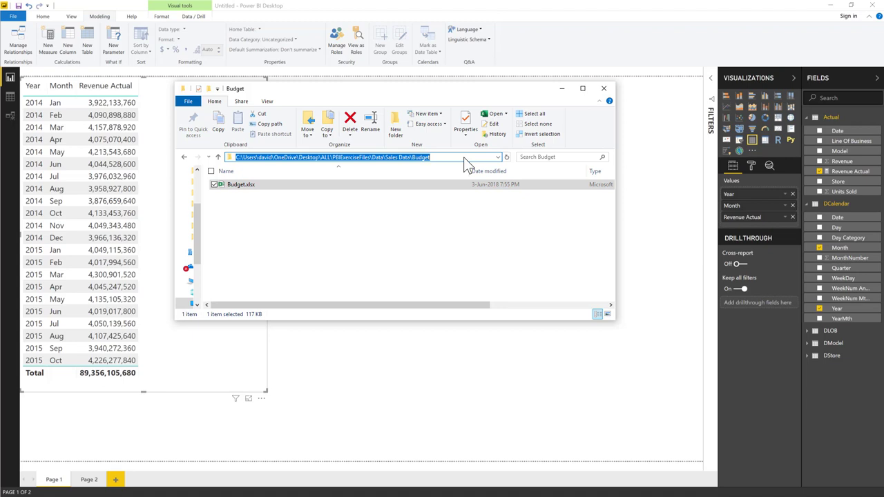
pyautogui.click(606, 89)
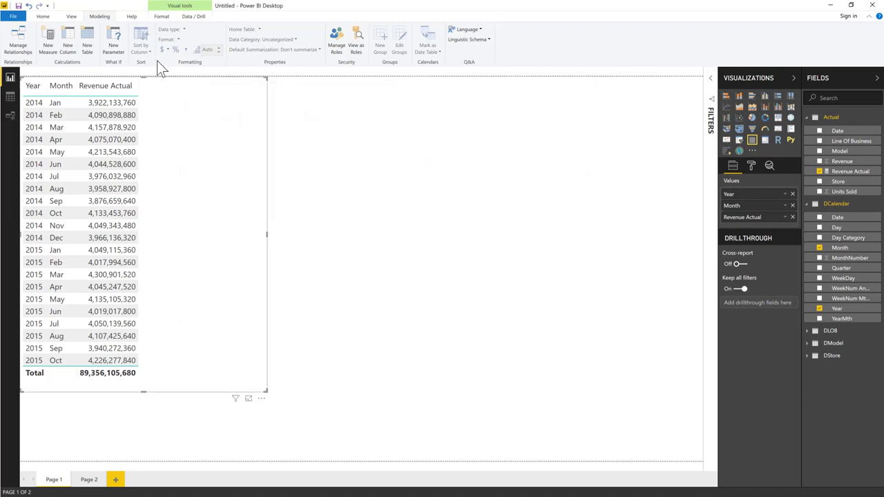
# Start importing data from an Excel file and go to the Budget folder using the copied path.
pyautogui.click(43, 18)
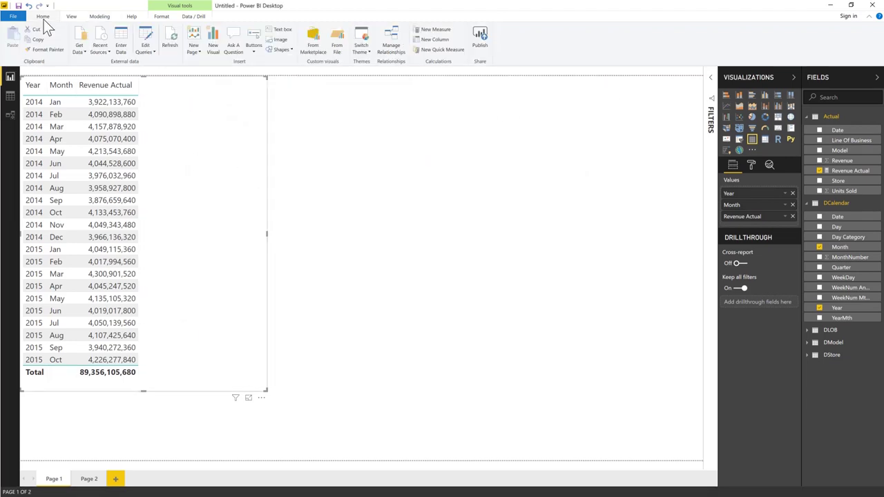
pyautogui.click(83, 51)
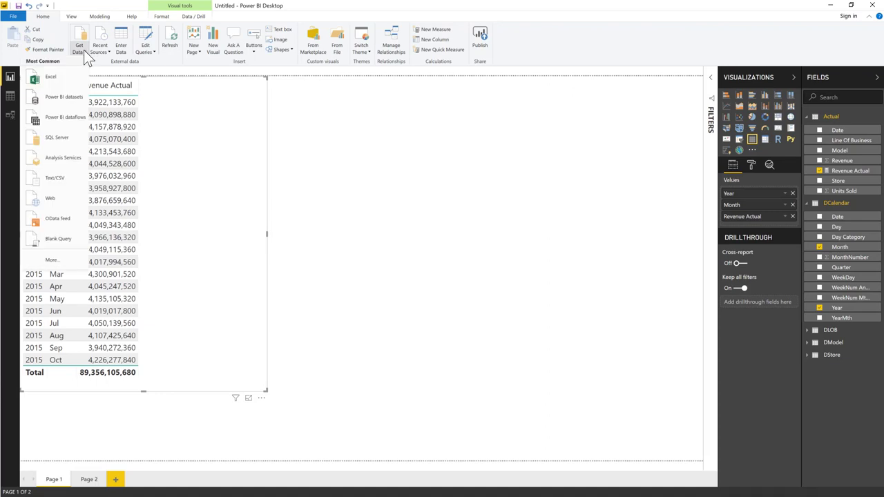
pyautogui.click(85, 55)
pyautogui.click(85, 55)
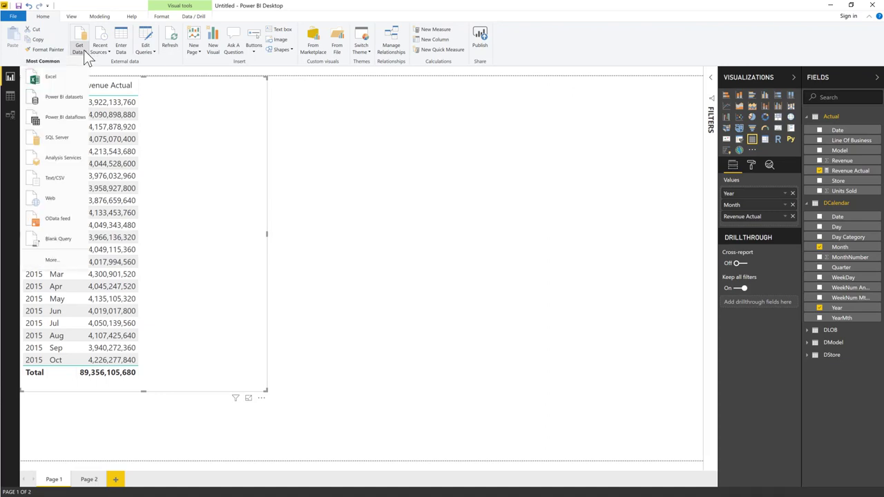
pyautogui.click(59, 77)
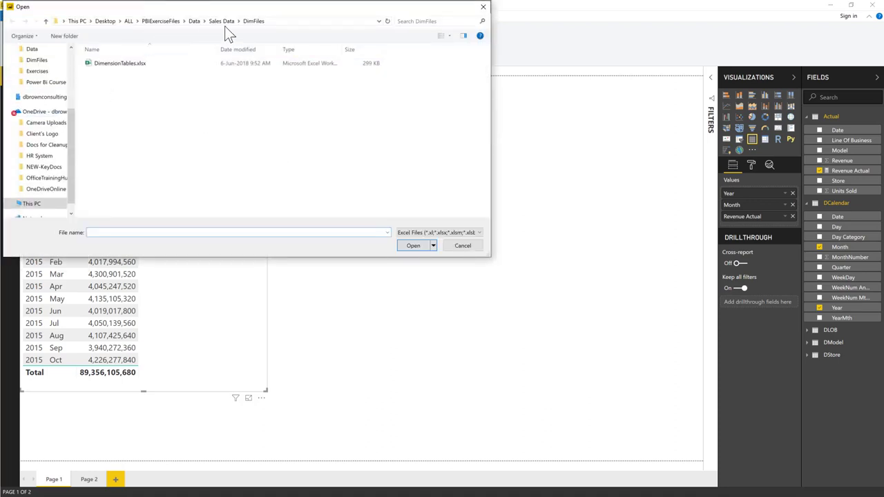
pyautogui.click(298, 23)
pyautogui.hotkey('ctrl', 'v')
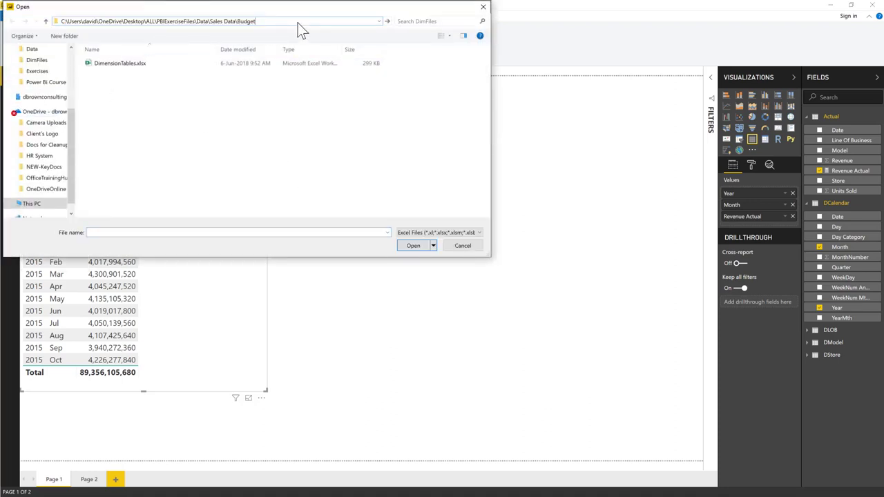
pyautogui.press('Return')
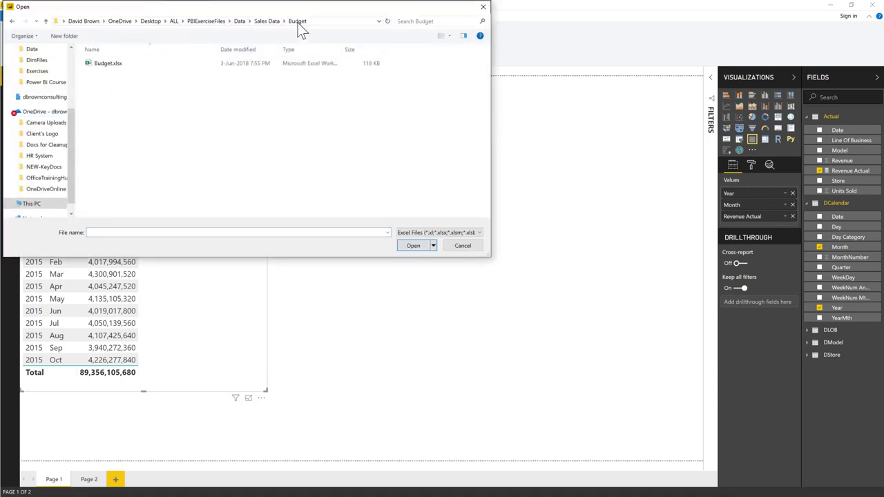
# Choose Budget.xlsx, select its Budget table and open it for editing in Power Query Editor.
pyautogui.doubleClick(109, 62)
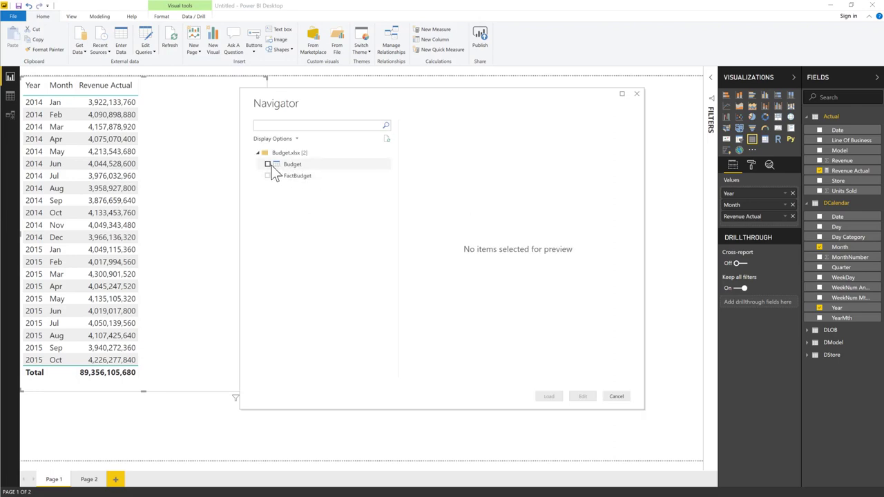
pyautogui.click(268, 165)
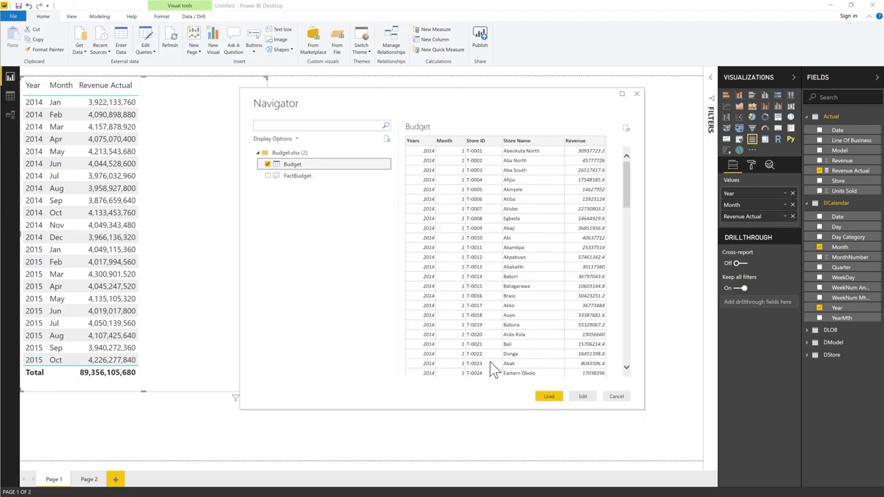
pyautogui.click(587, 396)
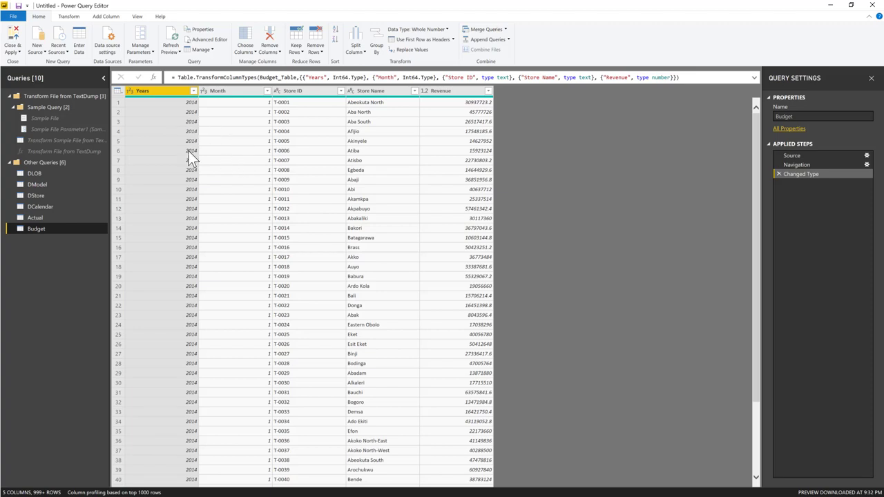
# Add a column from examples to the Budget query, using 1/1/2014 as the first row's sample value.
pyautogui.click(232, 92)
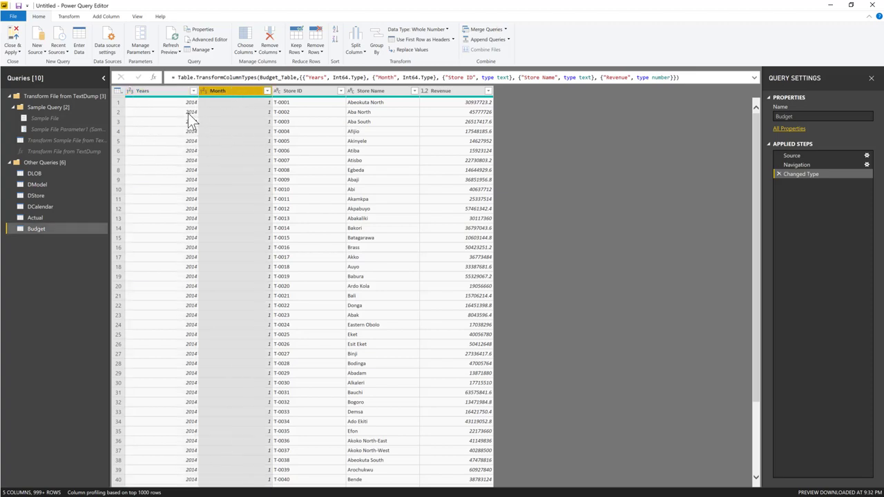
pyautogui.click(168, 92)
pyautogui.click(225, 93)
pyautogui.click(105, 17)
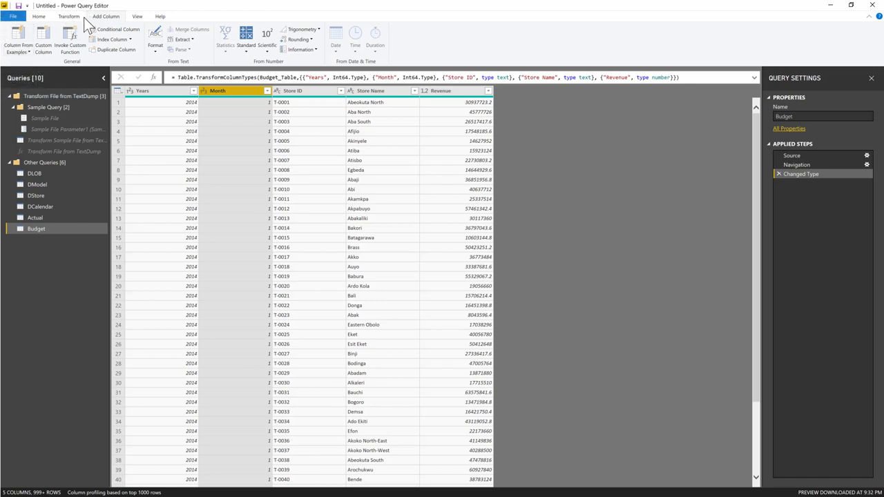
pyautogui.click(137, 17)
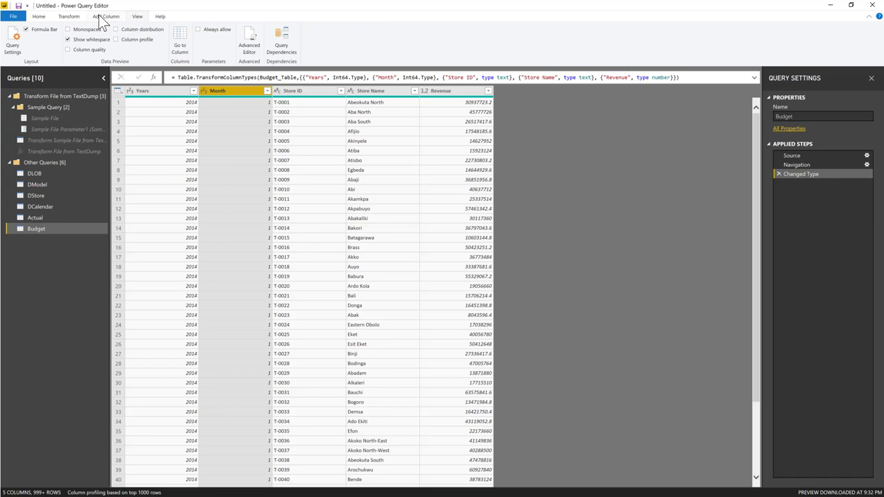
pyautogui.click(106, 16)
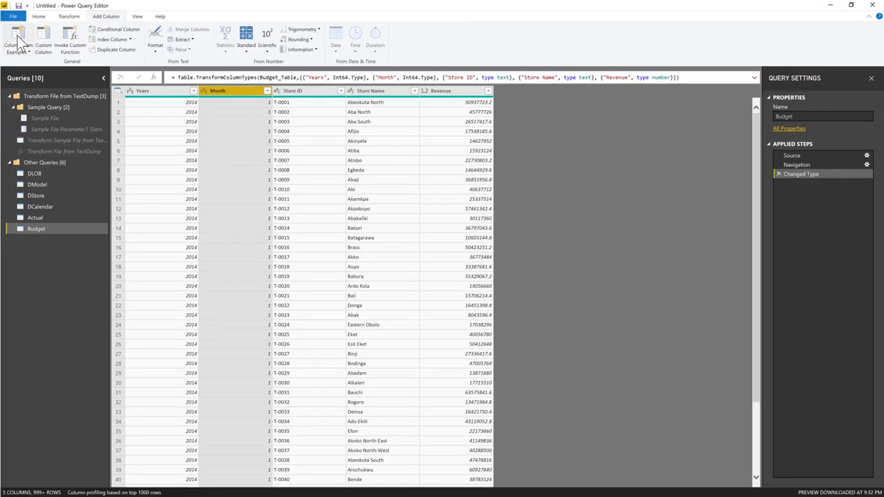
pyautogui.click(17, 38)
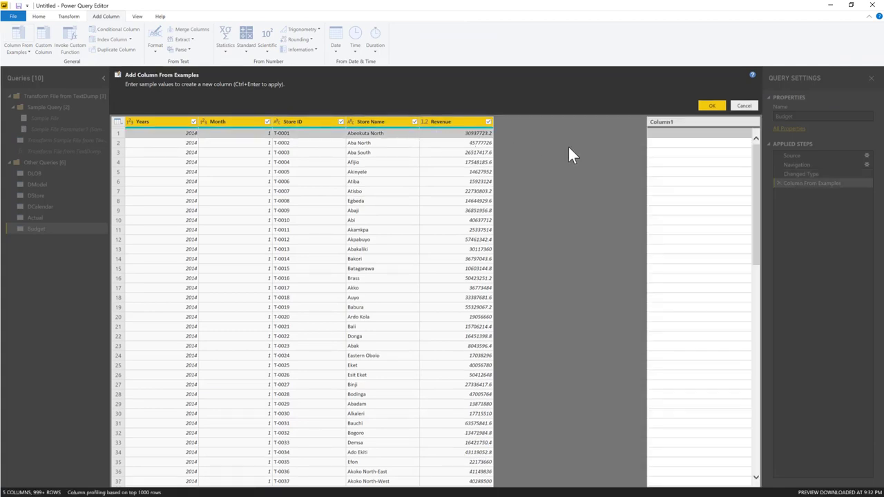
pyautogui.click(677, 135)
pyautogui.write('1/1/2014')
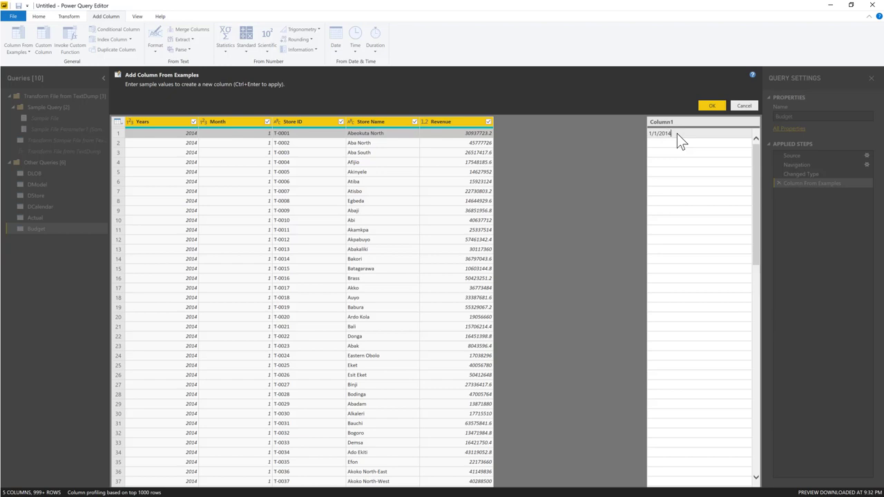
pyautogui.press('Return')
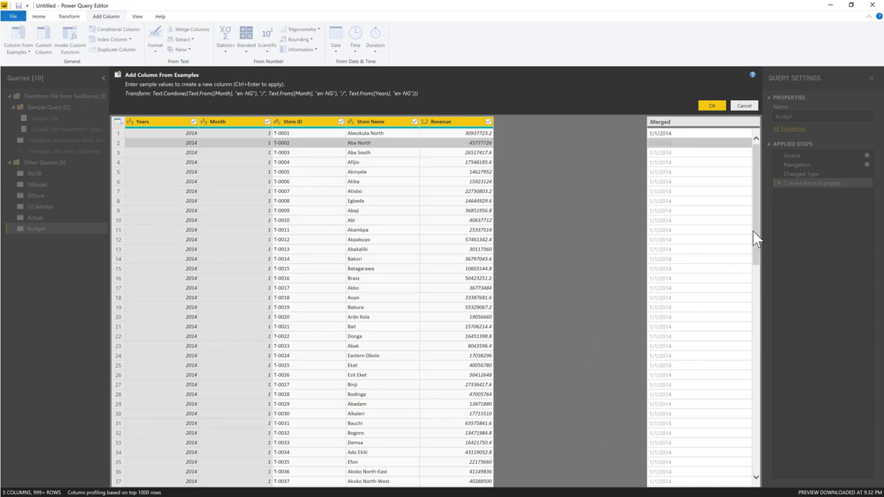
pyautogui.moveTo(755, 232); pyautogui.dragTo(754, 487)
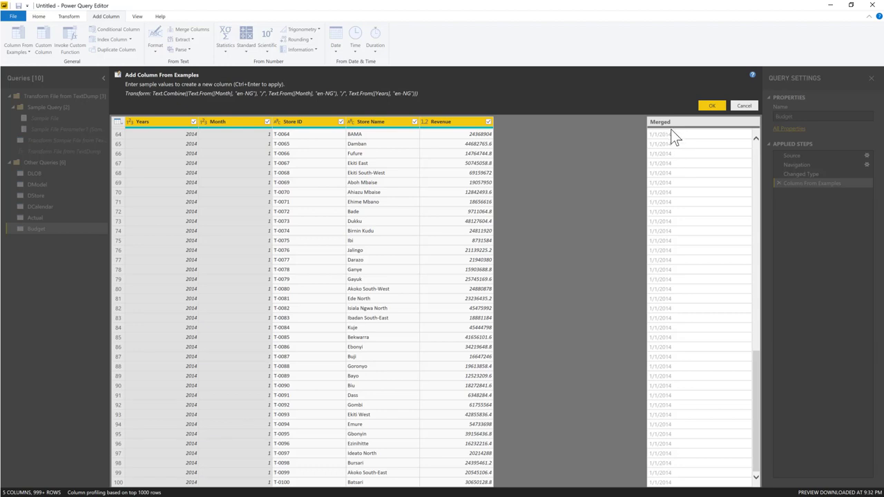
pyautogui.click(756, 152)
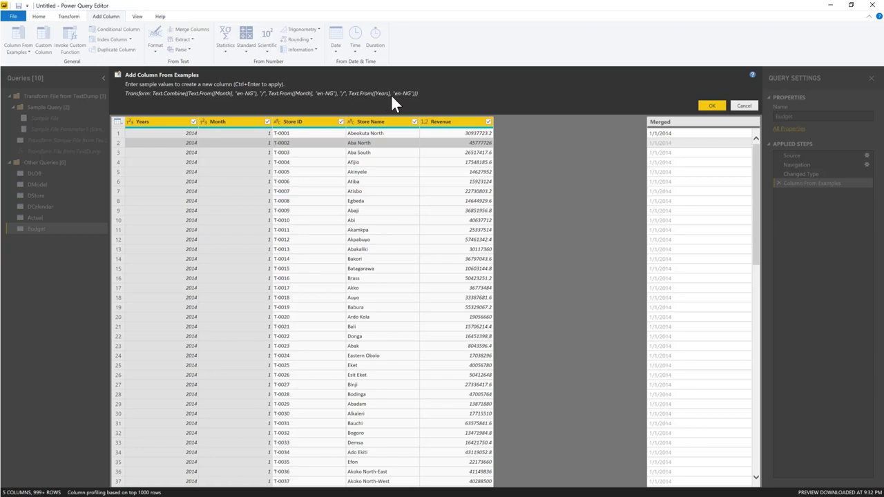
pyautogui.click(713, 107)
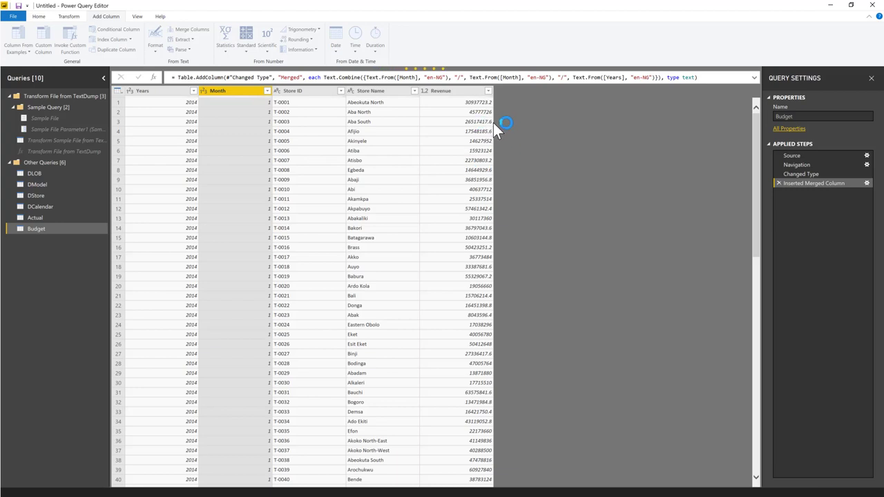
# Change the Merged column's data type to Date and move it in front of the Years column.
pyautogui.click(517, 94)
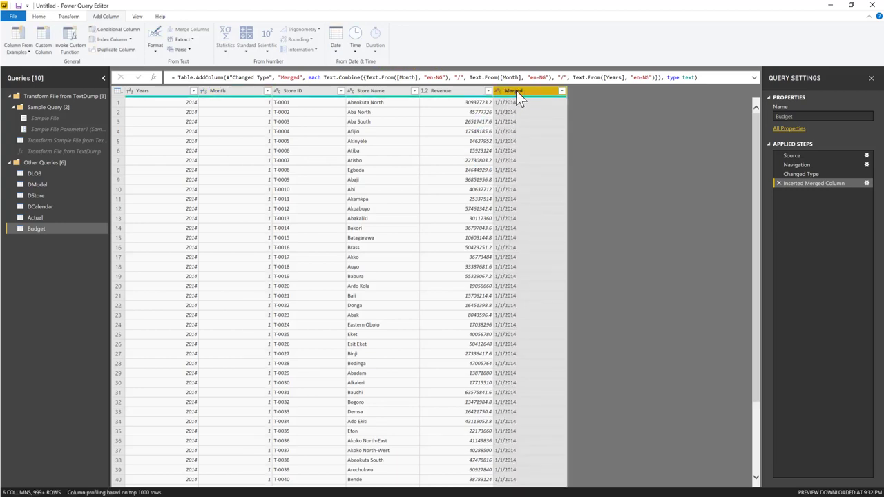
pyautogui.click(69, 16)
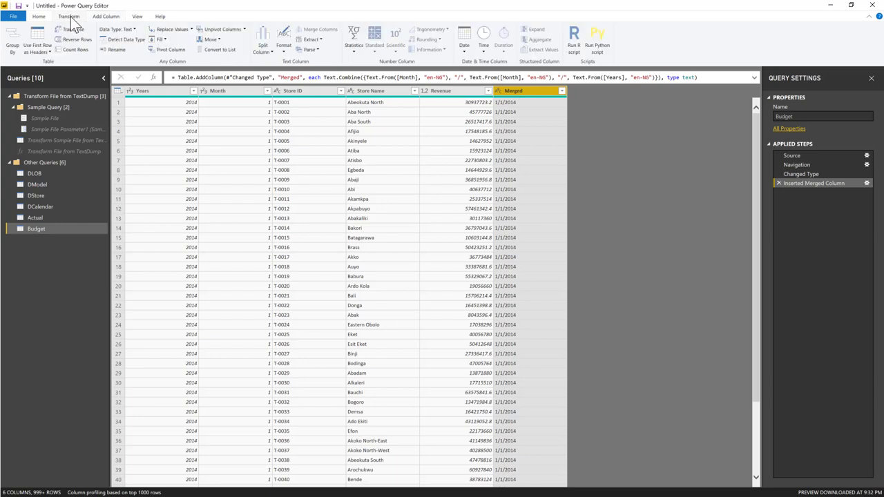
pyautogui.click(131, 29)
pyautogui.click(90, 96)
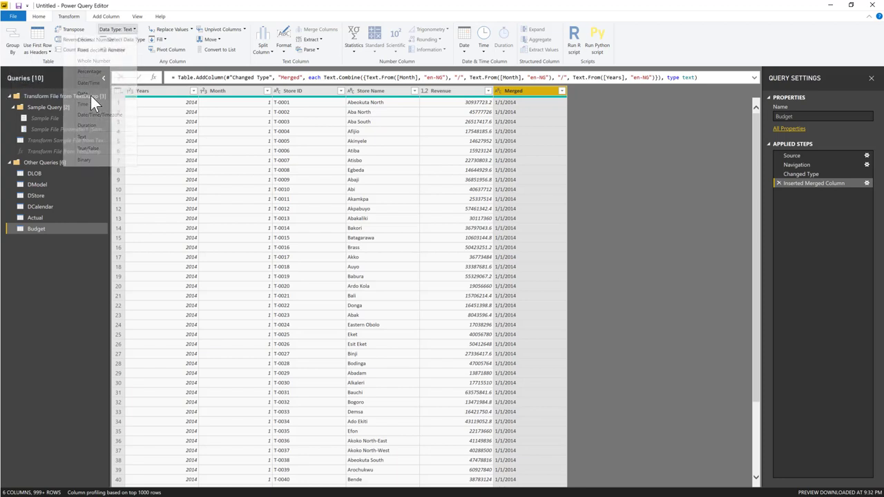
pyautogui.moveTo(538, 92); pyautogui.dragTo(170, 104)
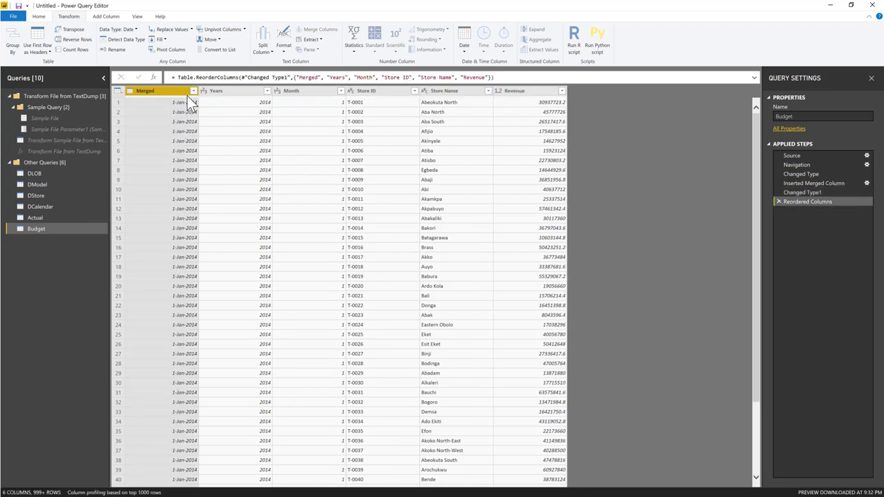
# Remove the Years and Month columns from the Budget query.
pyautogui.click(224, 91)
pyautogui.keyDown('ctrl'); pyautogui.click(291, 96); pyautogui.keyUp('ctrl')
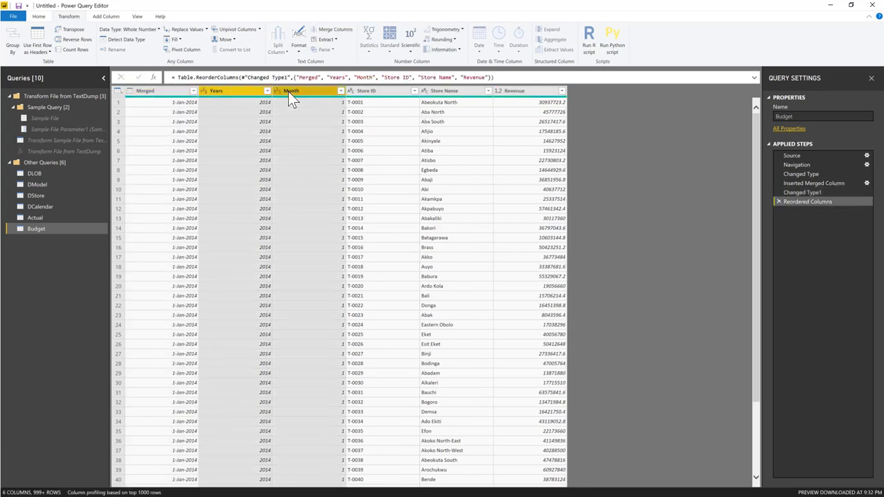
pyautogui.rightClick(290, 92)
pyautogui.click(322, 107)
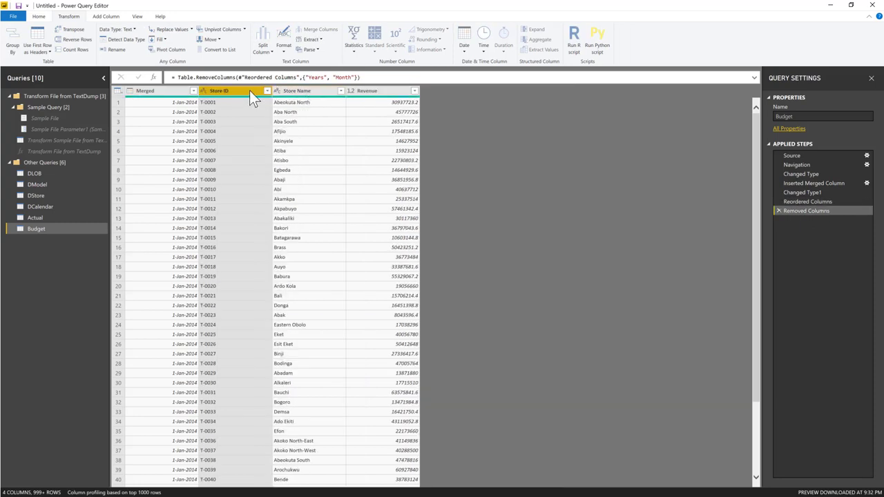
# Close and apply the query changes, and place the Budget table directly below Actual in the model diagram.
pyautogui.click(297, 92)
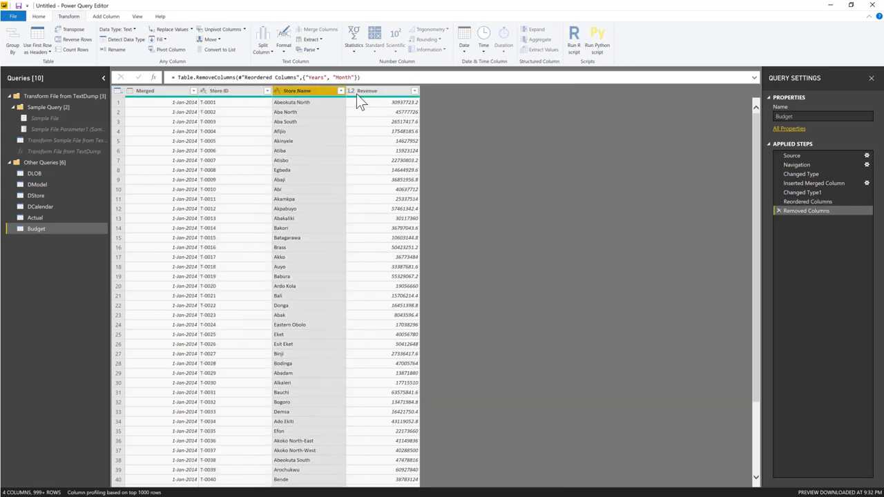
pyautogui.click(379, 91)
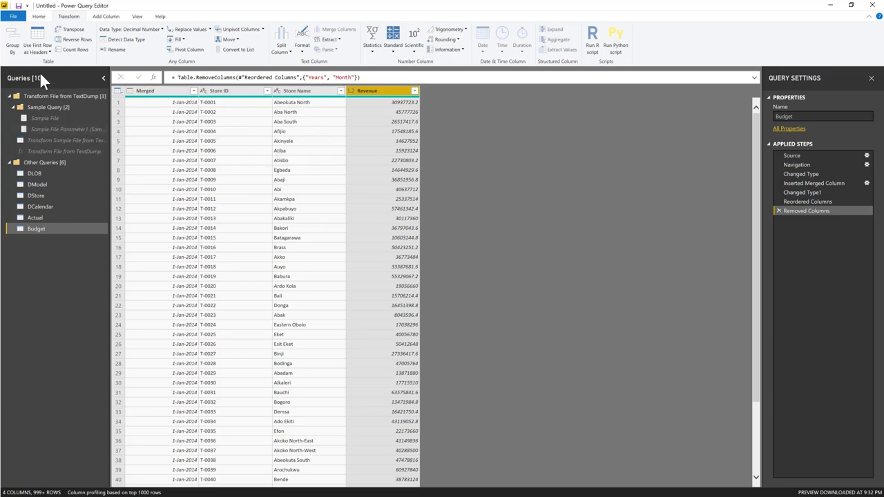
pyautogui.click(38, 17)
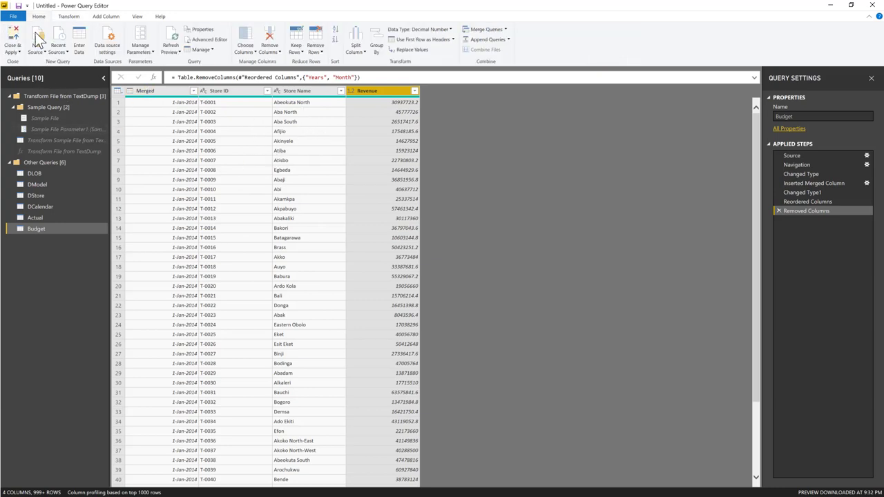
pyautogui.click(15, 52)
pyautogui.click(18, 61)
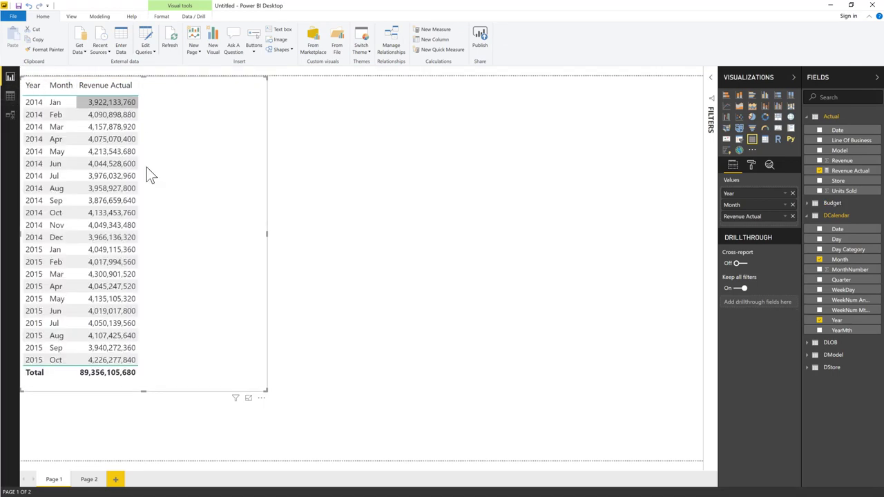
pyautogui.click(10, 114)
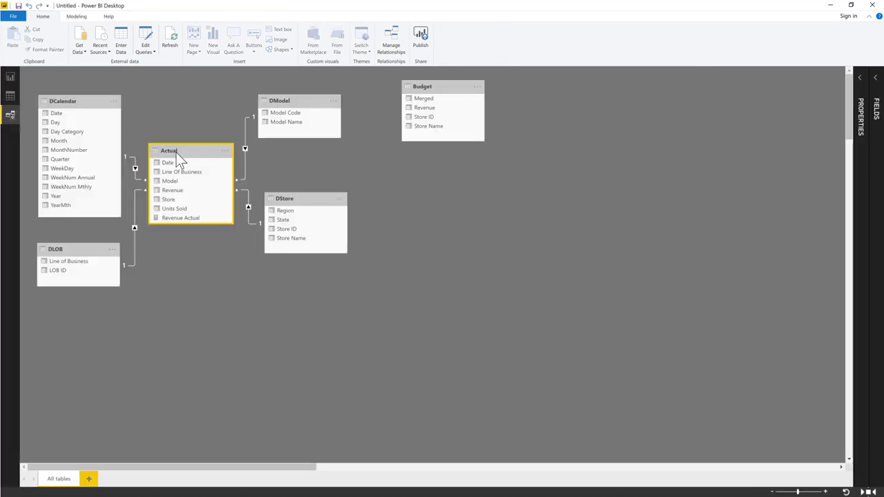
pyautogui.moveTo(445, 92); pyautogui.dragTo(197, 243)
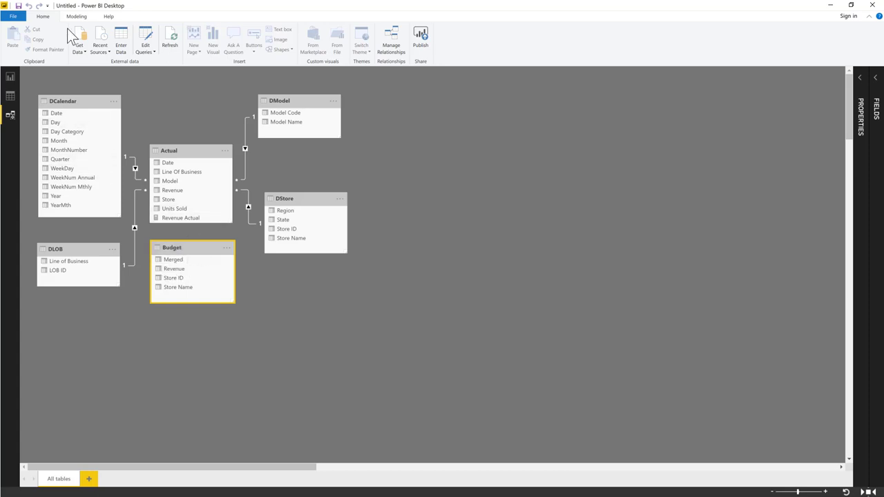
# Rename the Budget query's Merged column to Date in Power Query Editor, and close and apply the change.
pyautogui.click(146, 52)
pyautogui.click(131, 62)
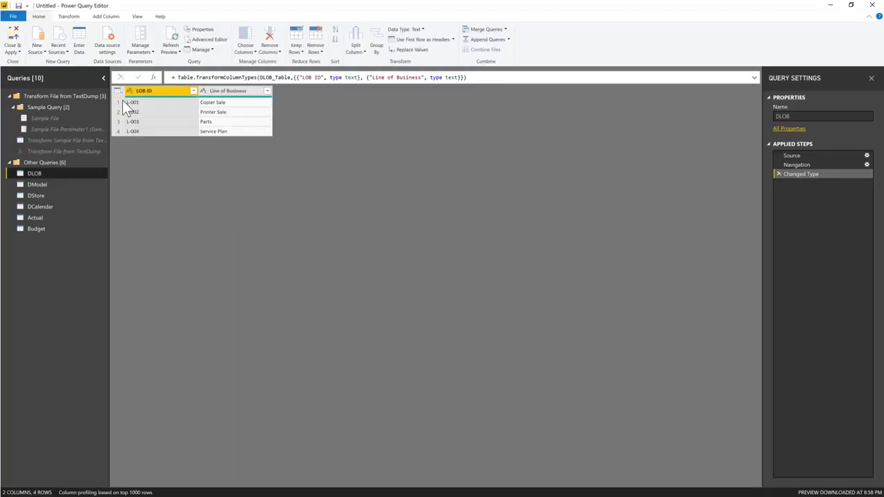
pyautogui.click(51, 228)
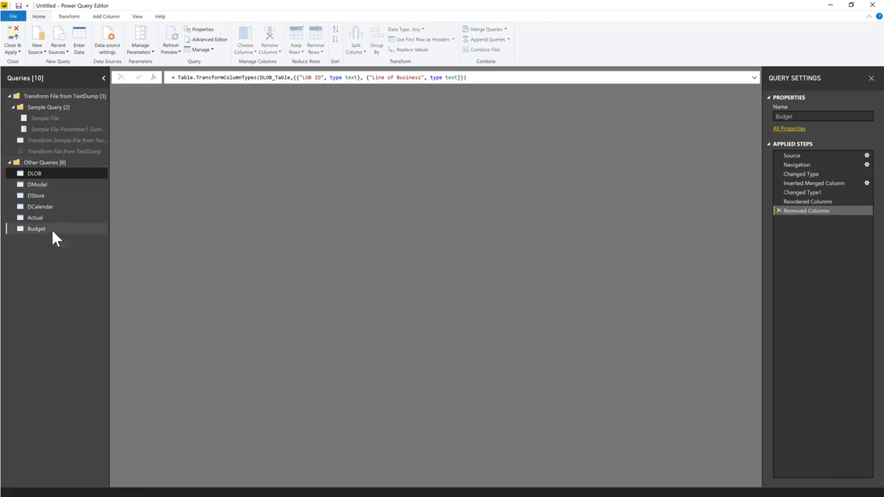
pyautogui.doubleClick(160, 90)
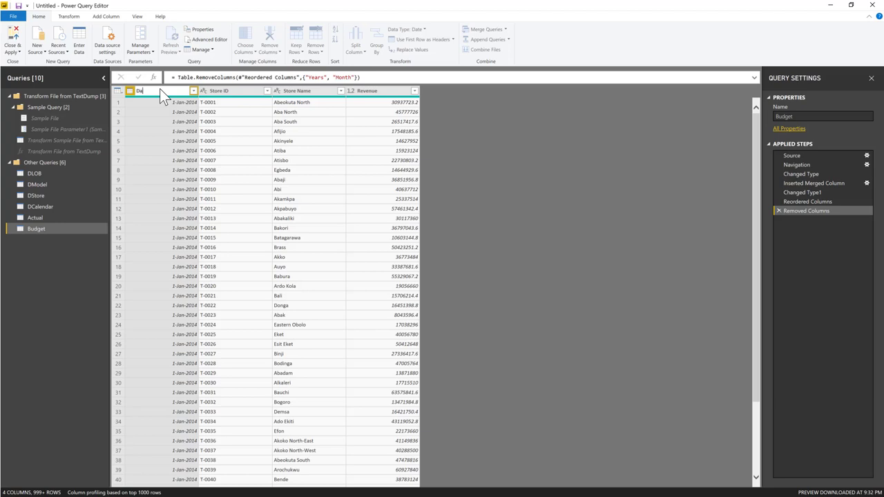
pyautogui.write('Date')
pyautogui.press('Return')
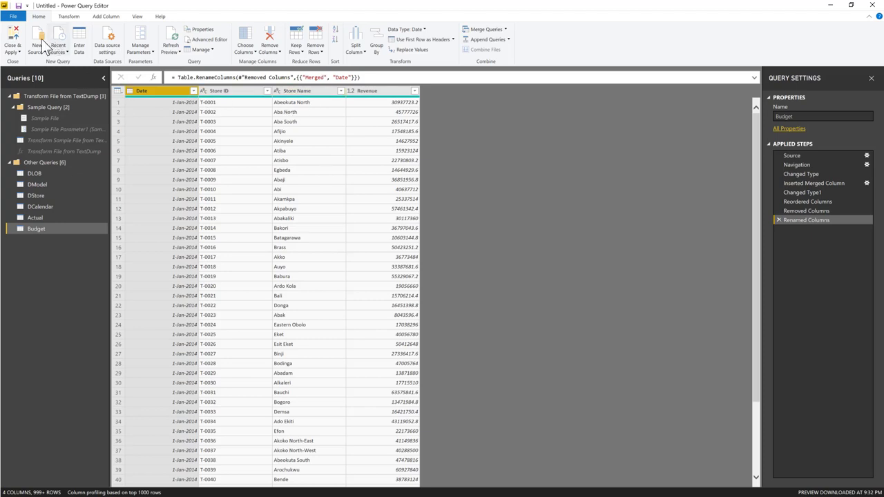
pyautogui.click(13, 51)
pyautogui.click(22, 61)
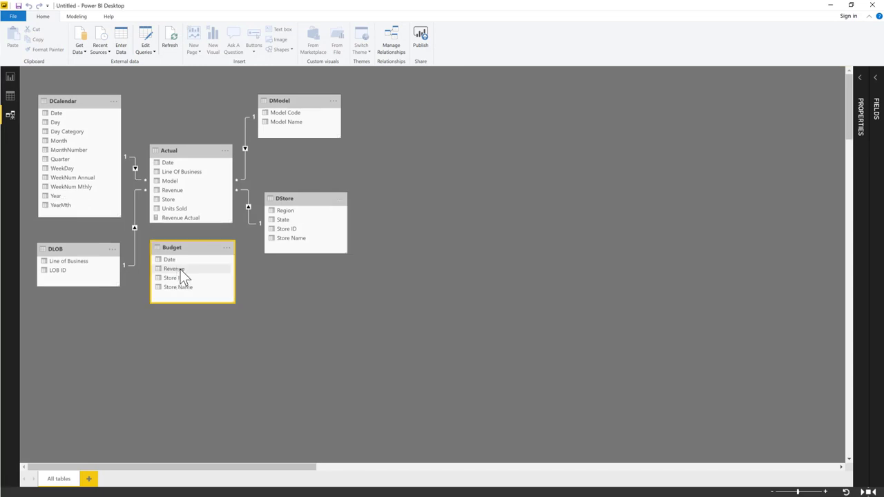
pyautogui.click(826, 491)
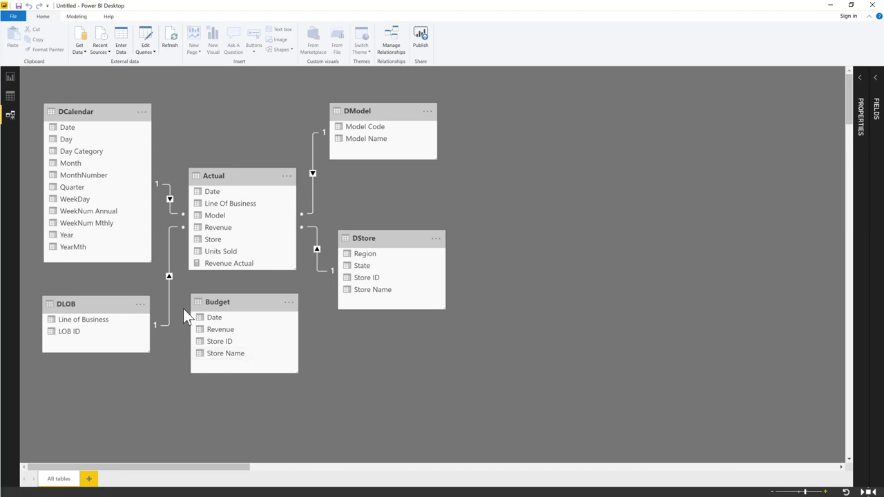
pyautogui.moveTo(212, 317); pyautogui.dragTo(211, 196)
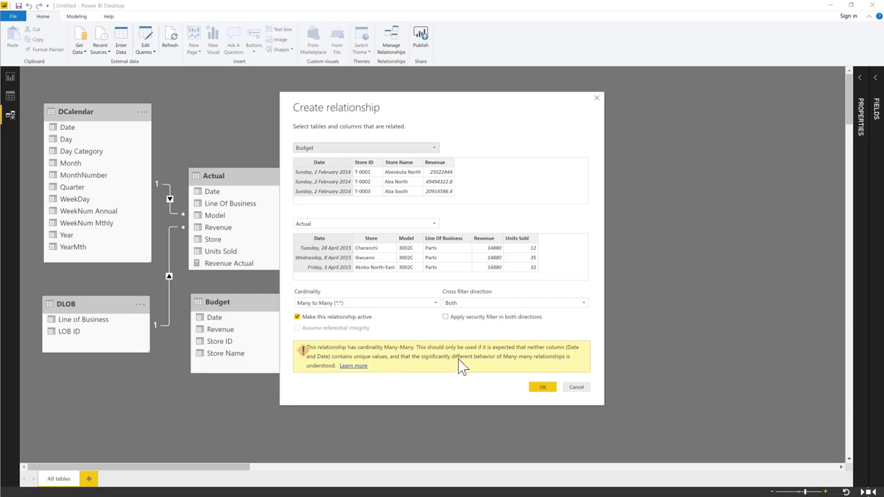
pyautogui.click(576, 387)
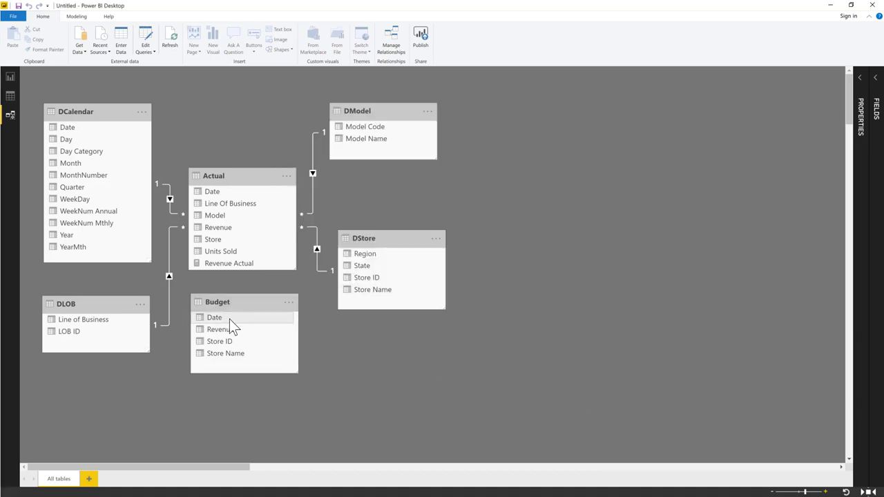
# Relate Budget's Date to DCalendar's Date and Budget's Store ID to DStore's Store ID.
pyautogui.moveTo(230, 320); pyautogui.dragTo(69, 131)
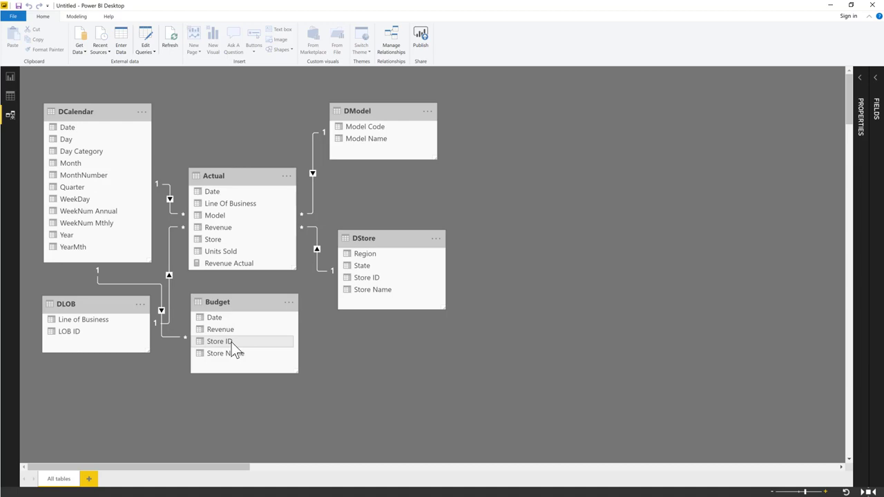
pyautogui.moveTo(231, 342); pyautogui.dragTo(376, 280)
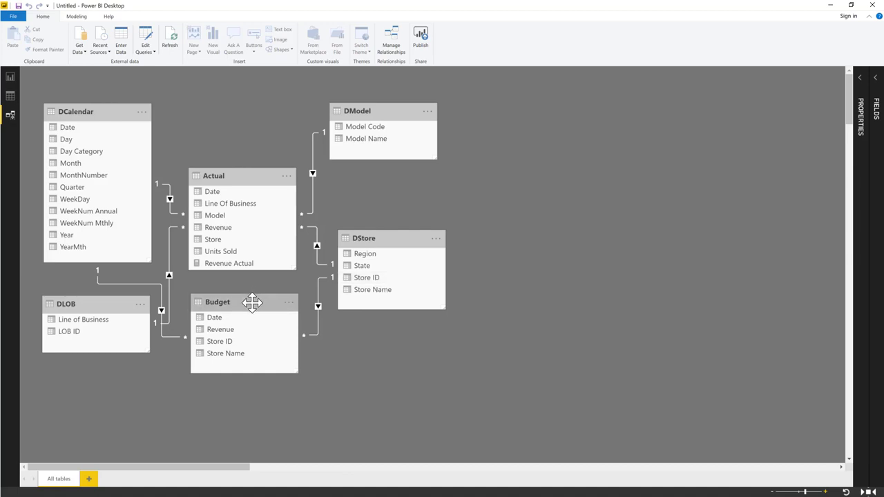
# Move the Budget and DLOB tables lower in the model diagram to space out the relationship lines.
pyautogui.moveTo(253, 302); pyautogui.dragTo(247, 322)
pyautogui.moveTo(123, 309); pyautogui.dragTo(112, 359)
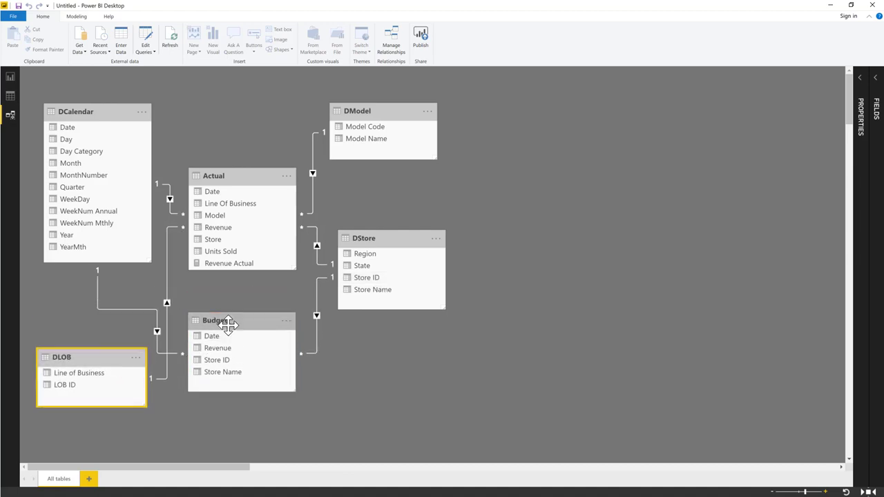
pyautogui.moveTo(229, 324); pyautogui.dragTo(230, 321)
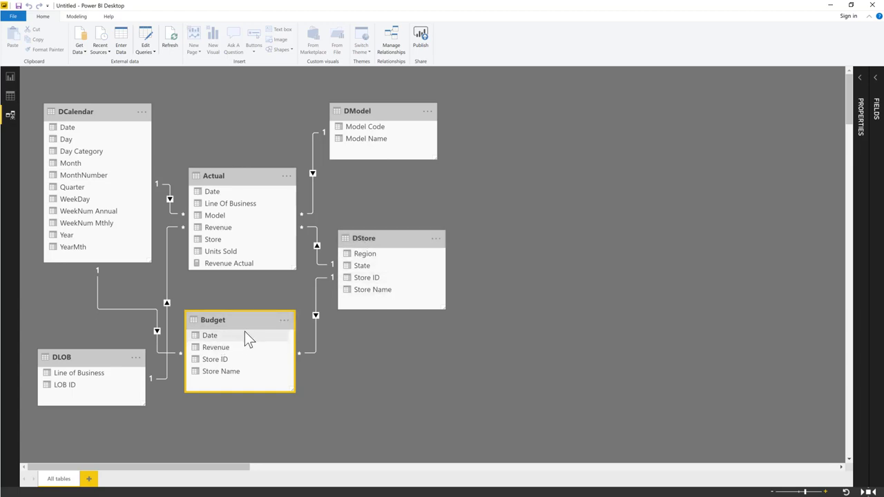
pyautogui.click(76, 17)
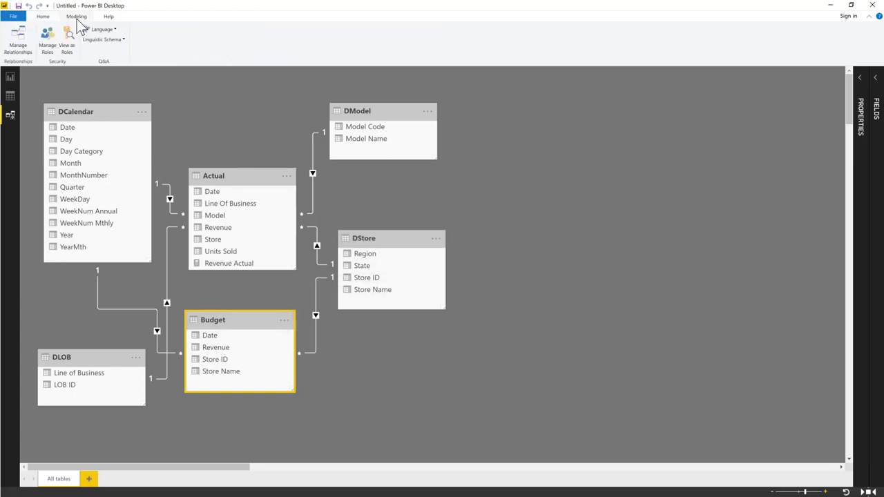
# In the report view, create a measure in the Actual table defined as Budget = SUM(Budget[Revenue]).
pyautogui.click(40, 18)
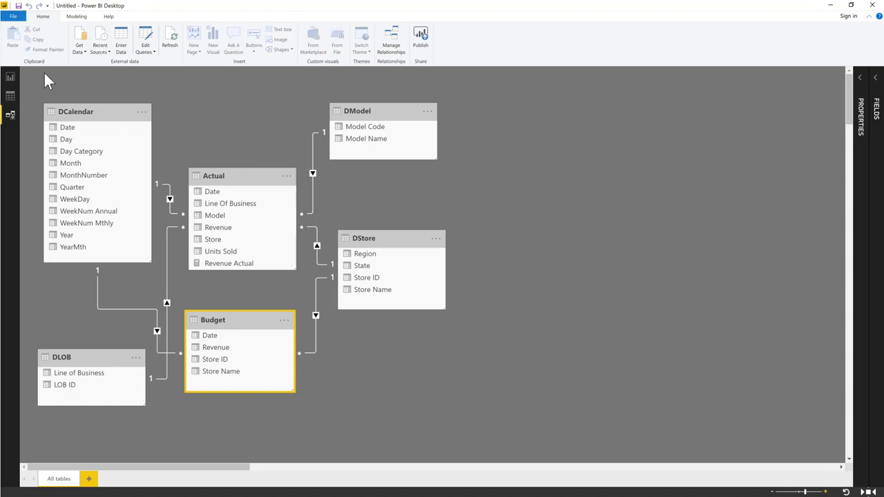
pyautogui.click(11, 77)
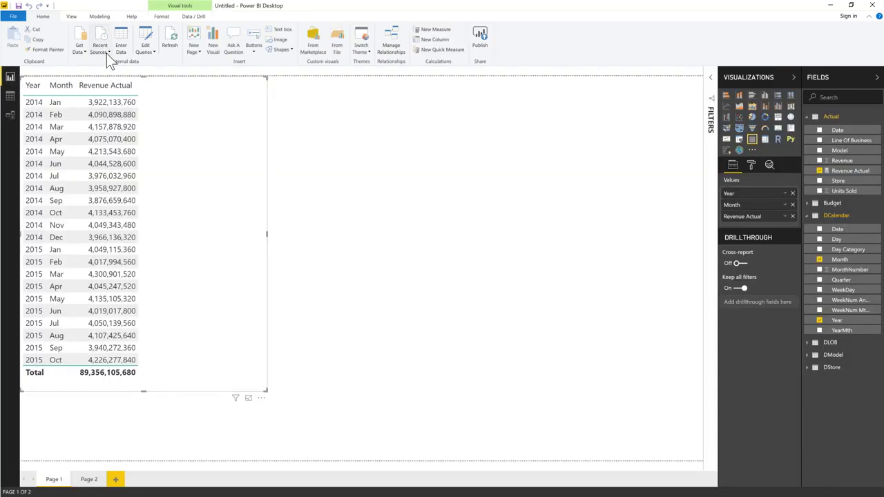
pyautogui.click(98, 16)
pyautogui.click(52, 51)
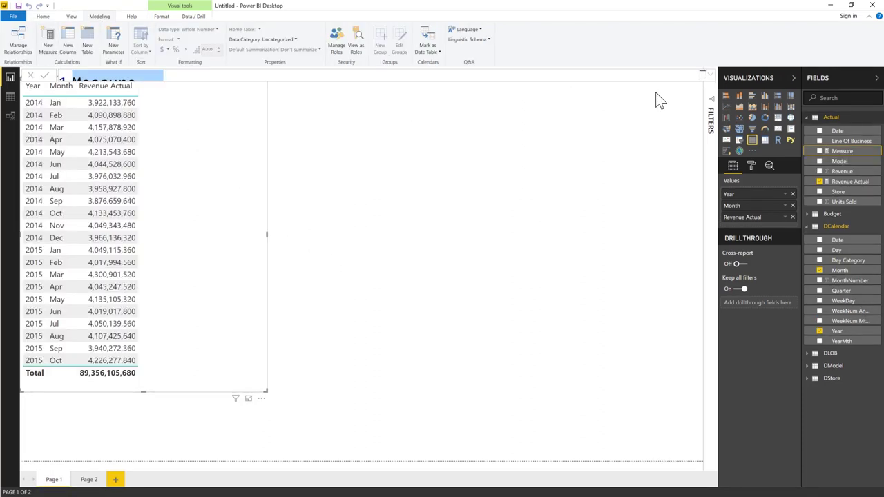
pyautogui.click(703, 74)
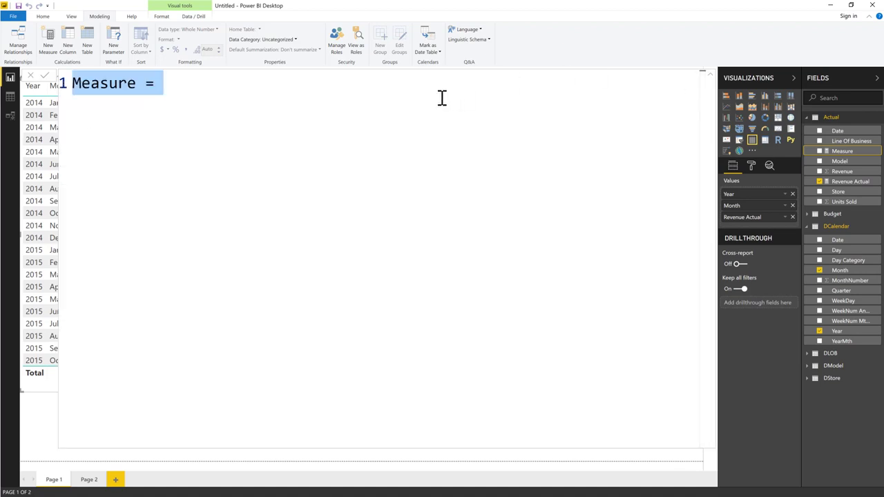
pyautogui.write('Bude')
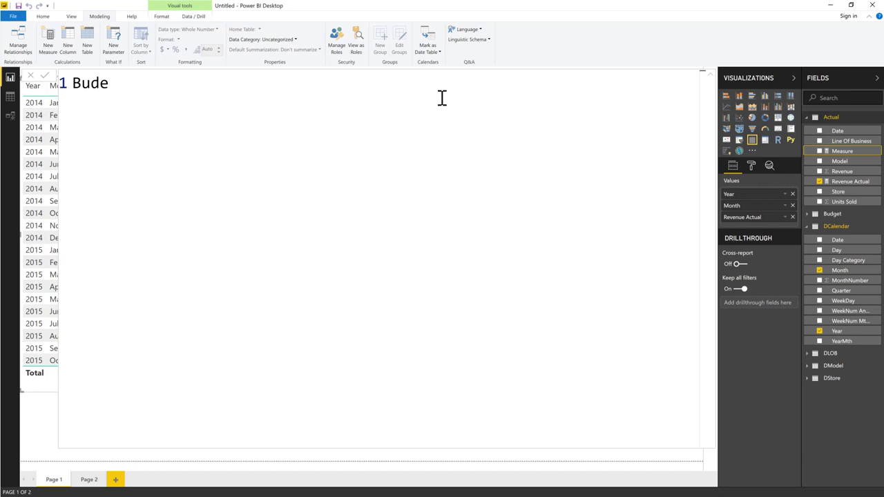
pyautogui.press('BackSpace')
pyautogui.write('get = Sum')
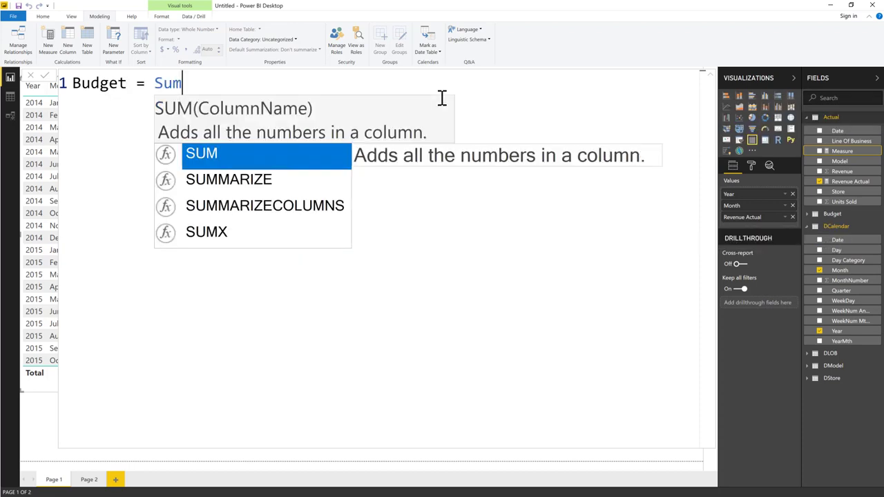
pyautogui.press('Tab')
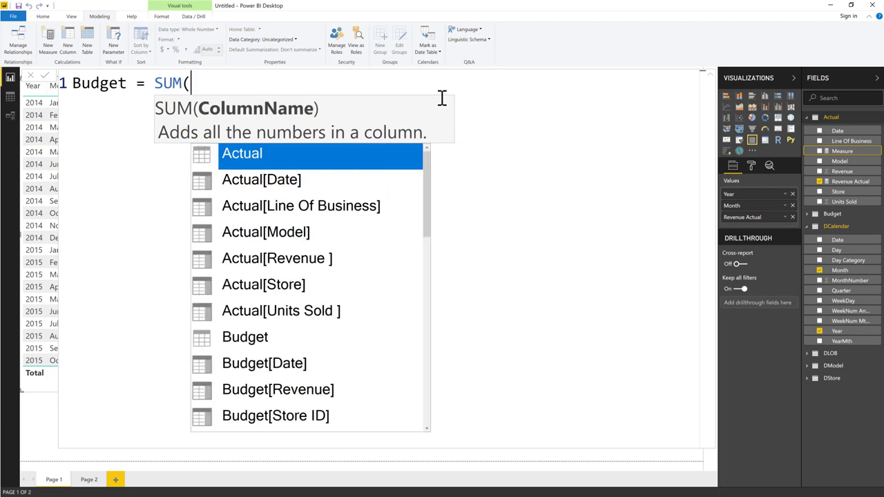
pyautogui.write('bud')
pyautogui.press('Down')
pyautogui.press('Down')
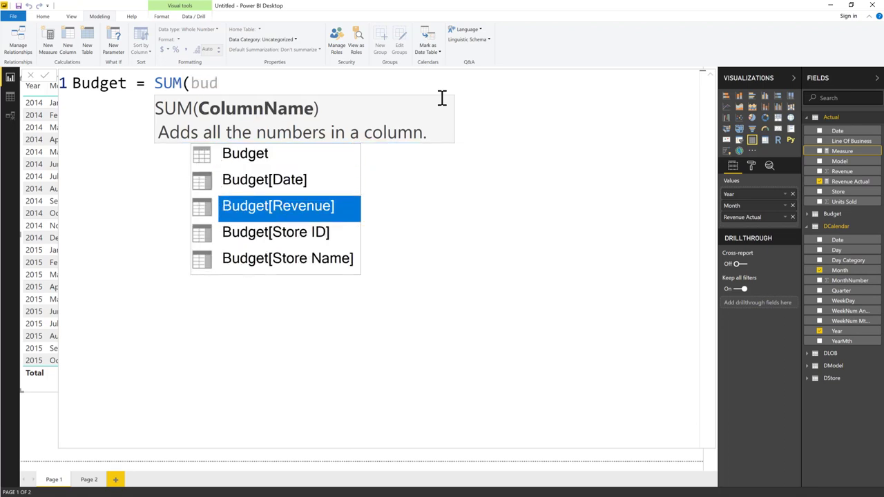
pyautogui.press('Tab')
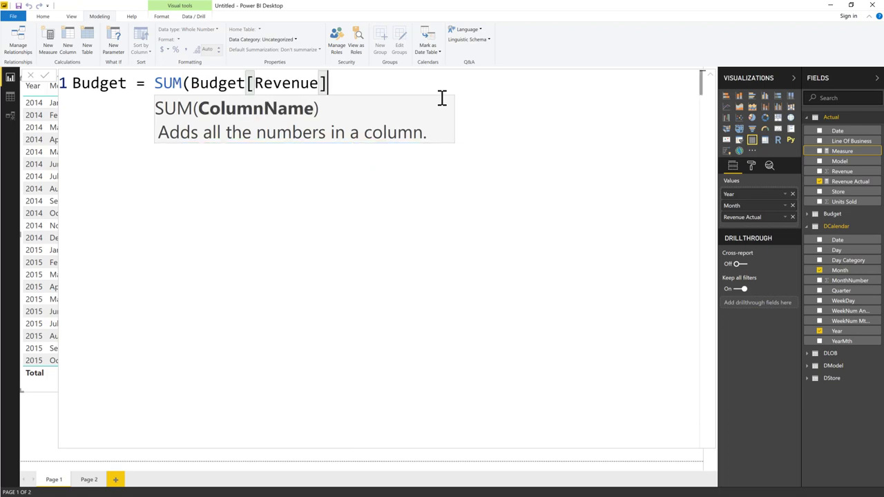
pyautogui.write(')')
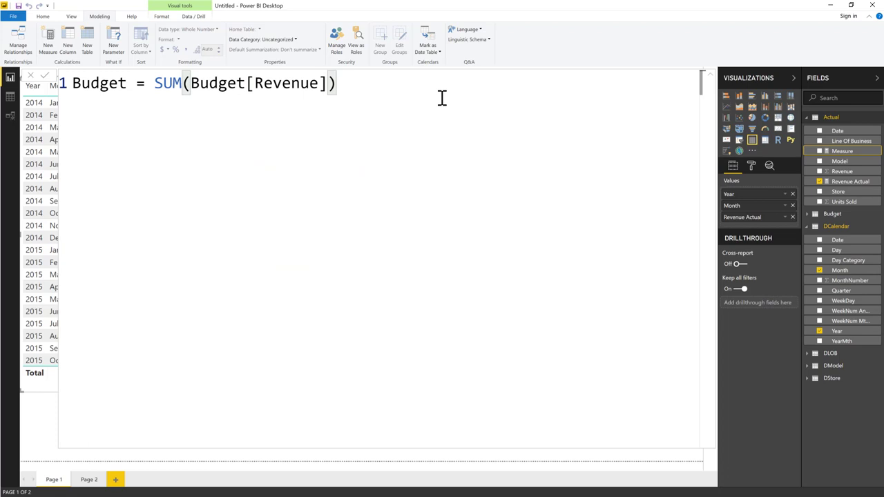
pyautogui.press('Return')
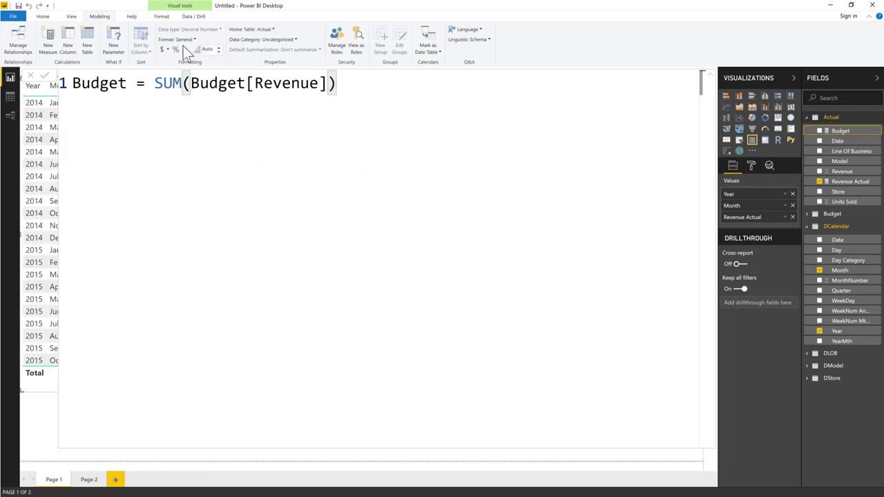
# Format the new Budget measure with a thousands separator and collapse the formula editor.
pyautogui.click(185, 49)
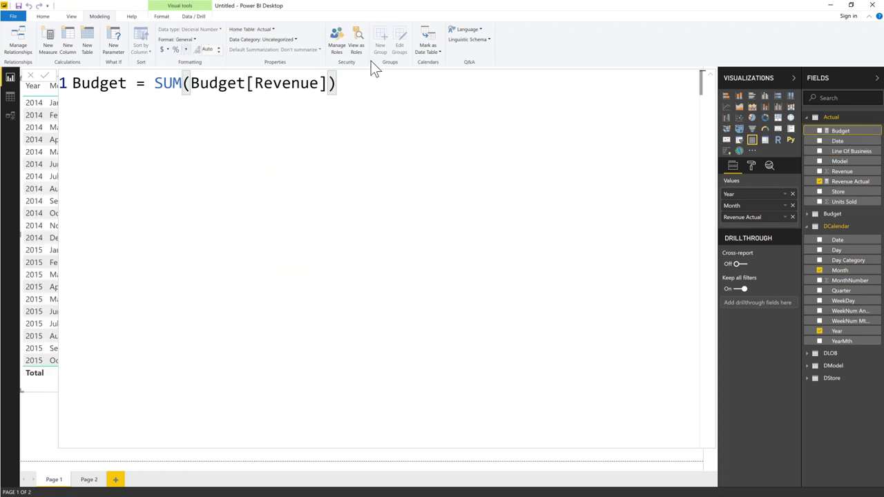
pyautogui.click(712, 76)
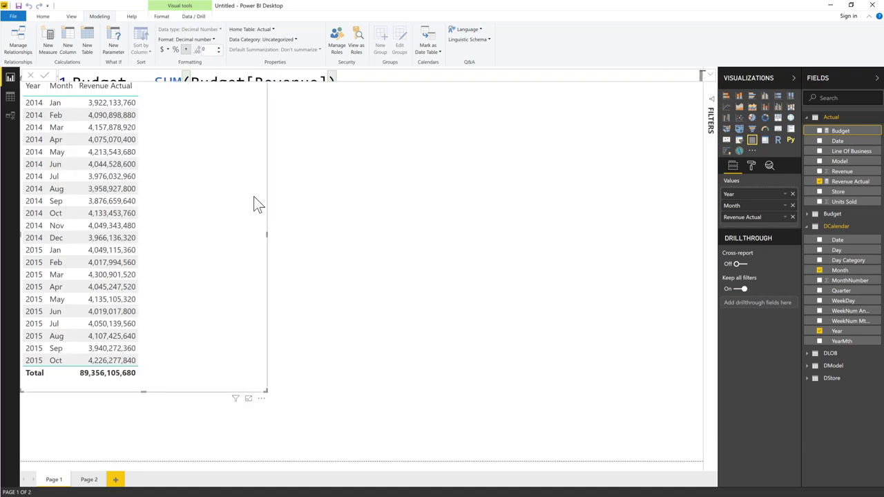
pyautogui.click(187, 166)
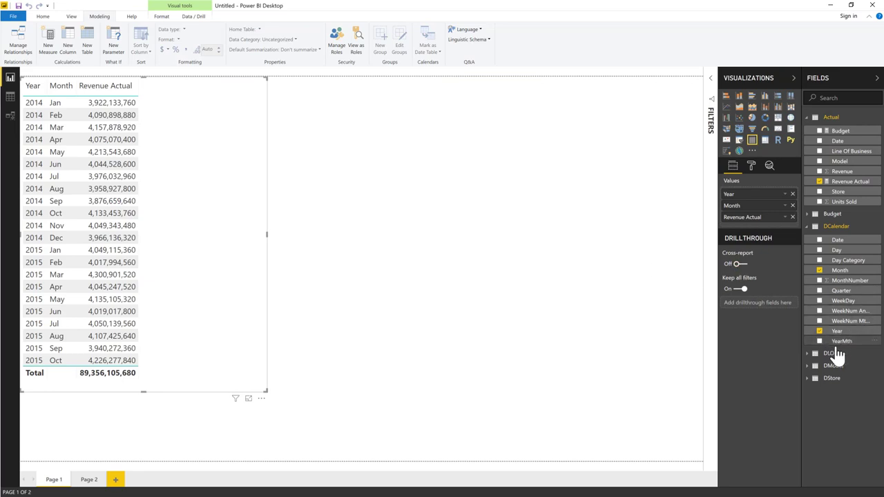
# Add the Budget measure to the Year, Month and Revenue Actual table visual, and widen the visual.
pyautogui.click(810, 213)
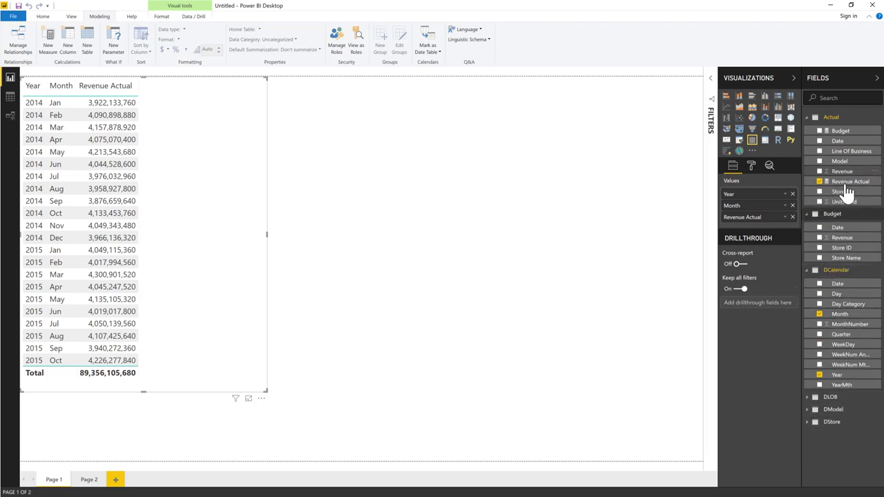
pyautogui.click(821, 131)
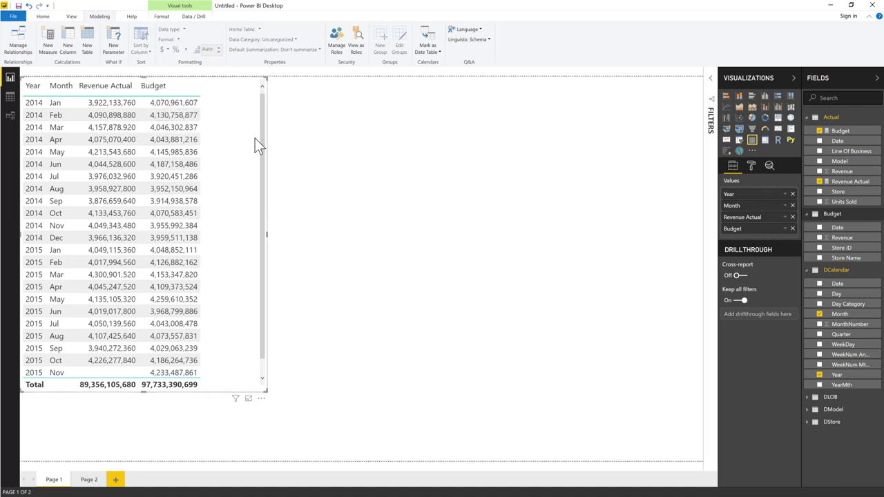
pyautogui.moveTo(266, 233); pyautogui.dragTo(369, 235)
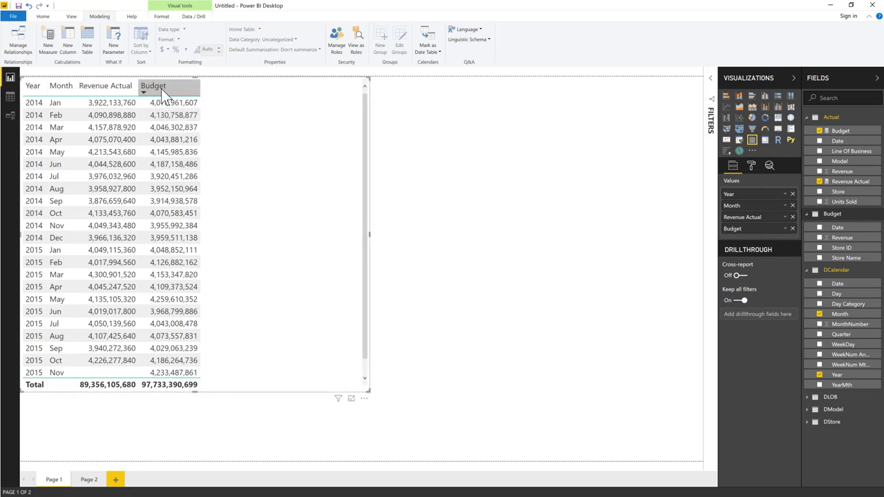
# Start a new measure in the Budget table and name it Rev vs Budget %.
pyautogui.click(50, 46)
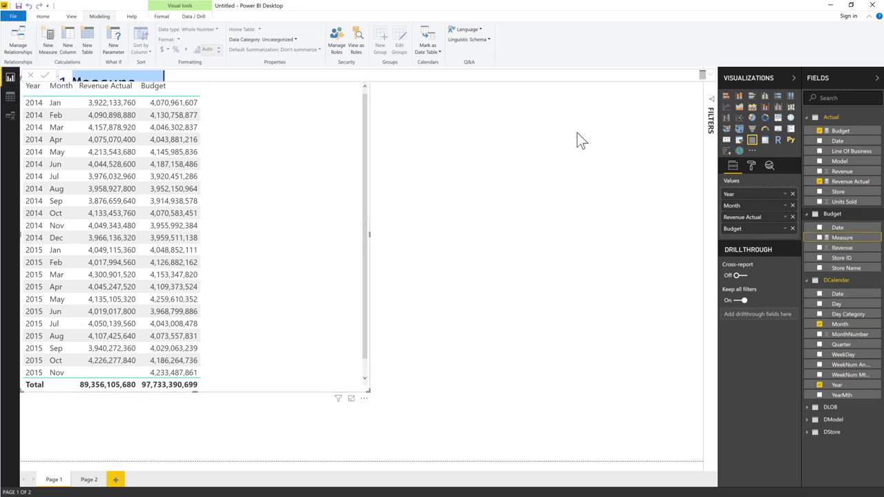
pyautogui.click(706, 75)
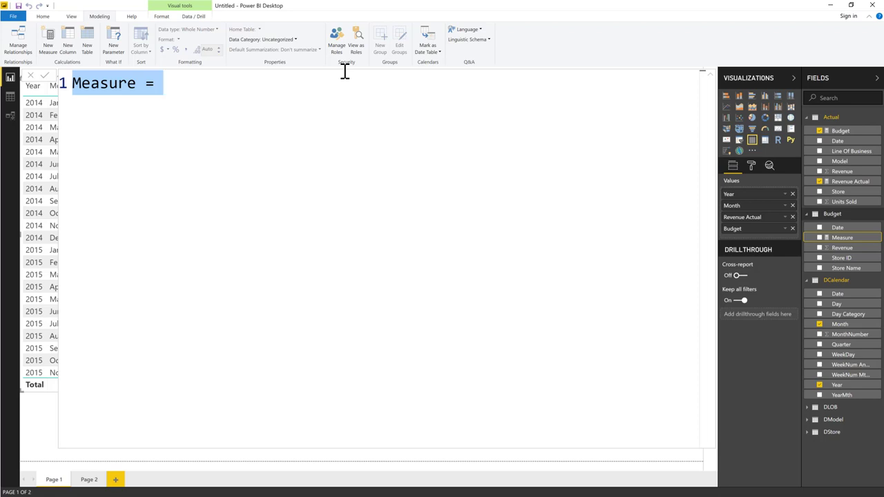
pyautogui.write('Revenue ')
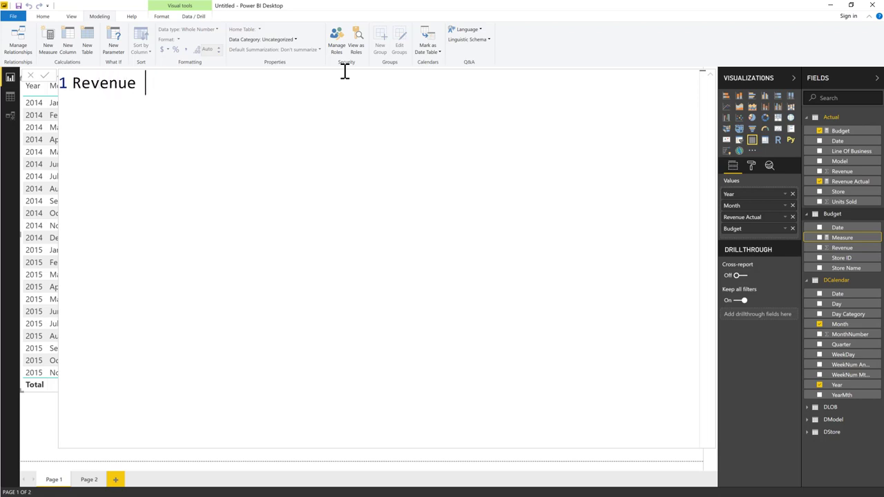
pyautogui.write('Variance')
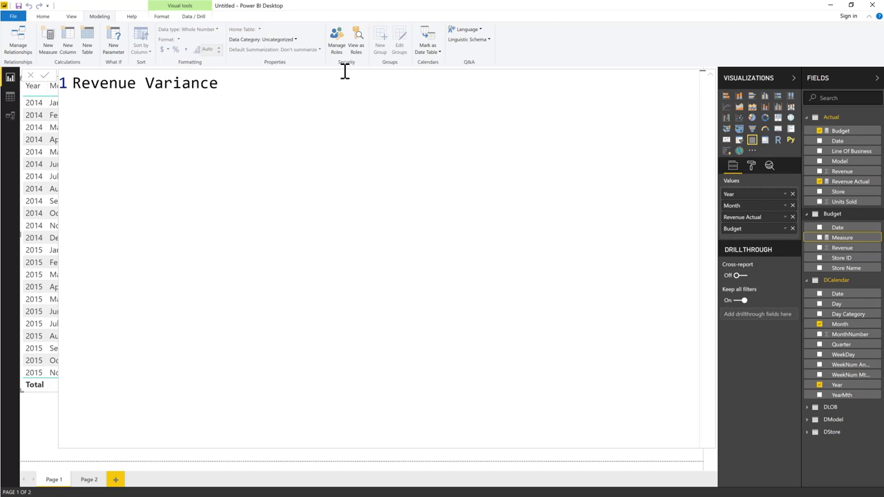
pyautogui.press('BackSpace')
pyautogui.press('BackSpace')
pyautogui.press('BackSpace')
pyautogui.press('BackSpace')
pyautogui.press('BackSpace')
pyautogui.press('BackSpace')
pyautogui.press('BackSpace')
pyautogui.press('BackSpace')
pyautogui.press('BackSpace')
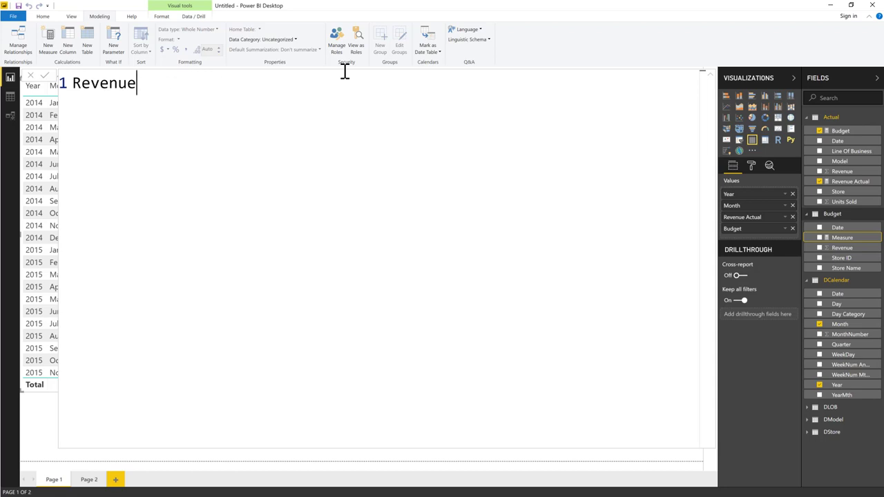
pyautogui.write('Var')
pyautogui.press('BackSpace')
pyautogui.press('BackSpace')
pyautogui.press('BackSpace')
pyautogui.press('BackSpace')
pyautogui.press('BackSpace')
pyautogui.press('BackSpace')
pyautogui.press('BackSpace')
pyautogui.press('BackSpace')
pyautogui.write('vs')
pyautogui.write('Budgert %')
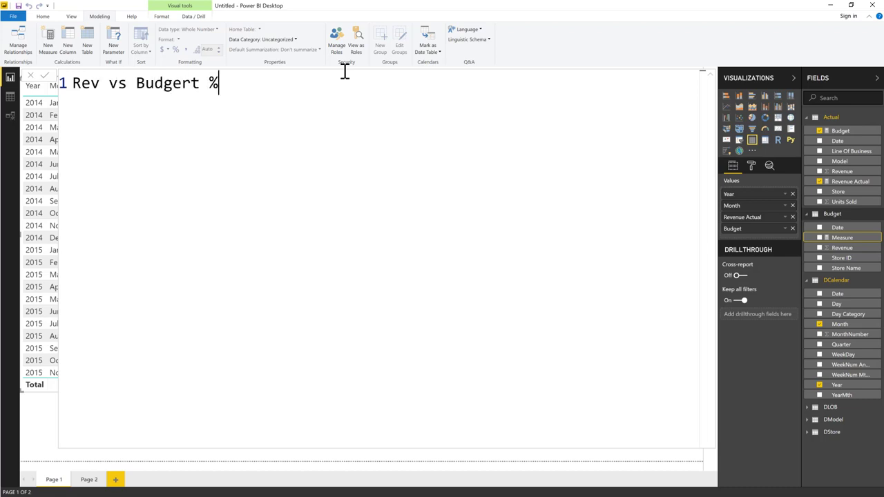
pyautogui.press('BackSpace')
pyautogui.press('BackSpace')
pyautogui.press('BackSpace')
pyautogui.press('BackSpace')
pyautogui.write('t % = ')
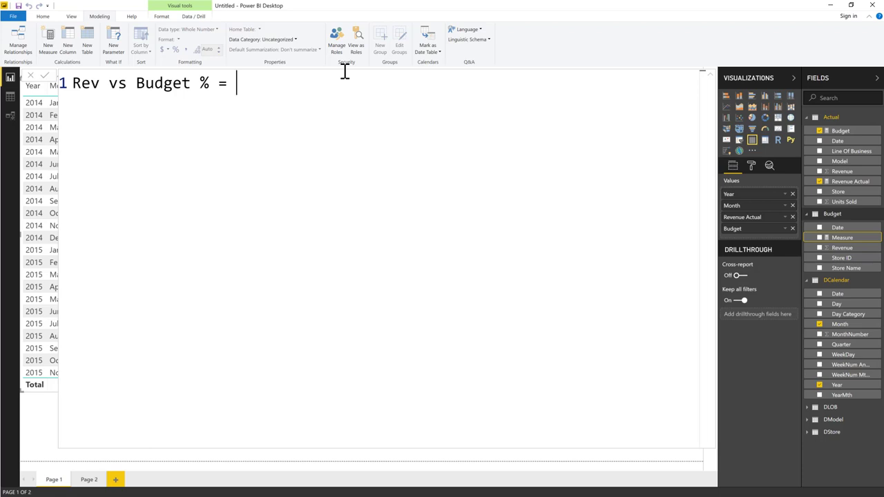
# Define the Rev vs Budget % measure as [Revenue Actual]/[Budget]-1 and commit the formula.
pyautogui.write('[rev')
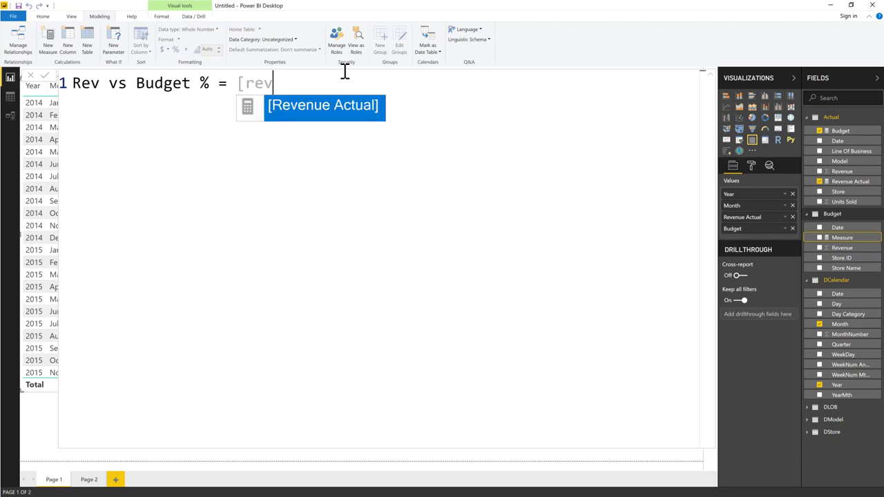
pyautogui.press('Tab')
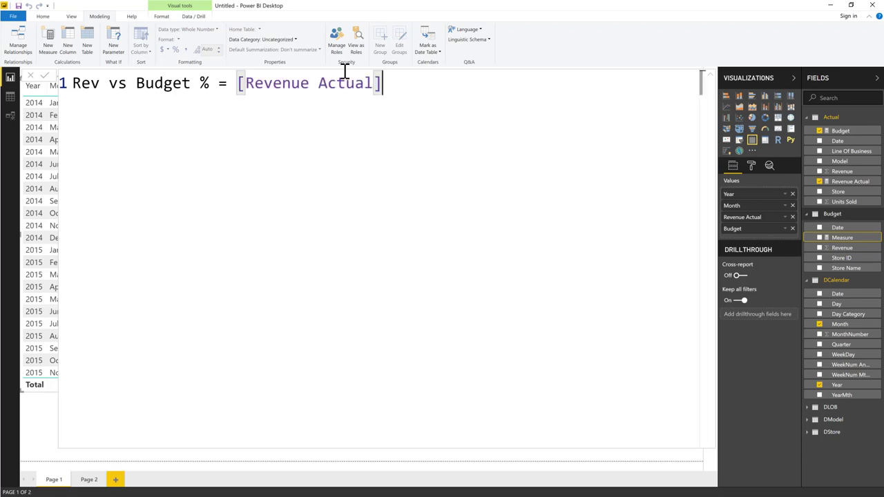
pyautogui.write('/')
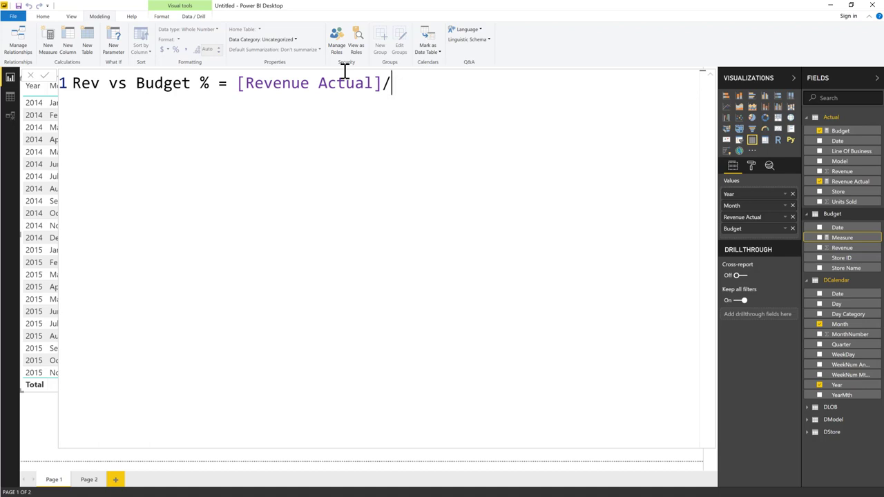
pyautogui.write('[bu')
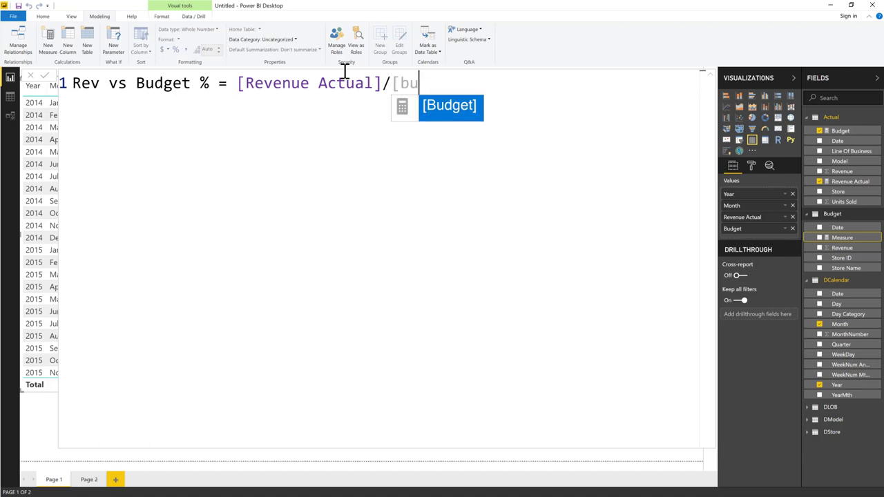
pyautogui.write('d')
pyautogui.press('Tab')
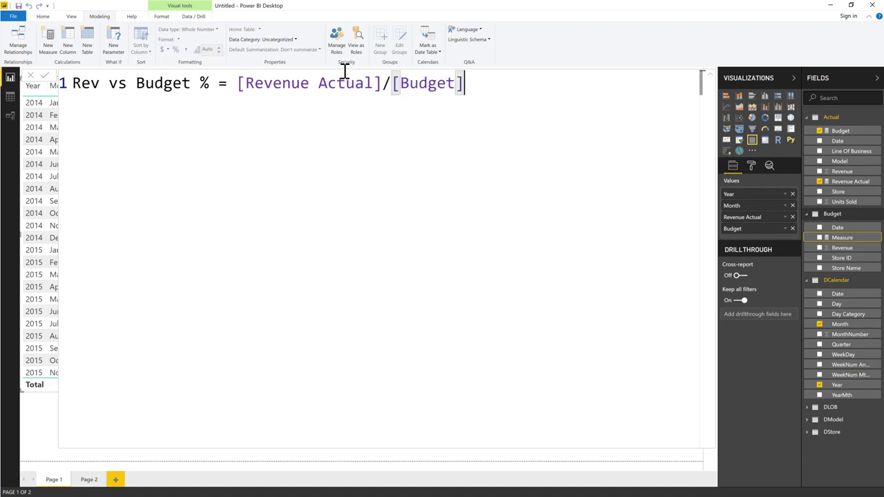
pyautogui.write('-1')
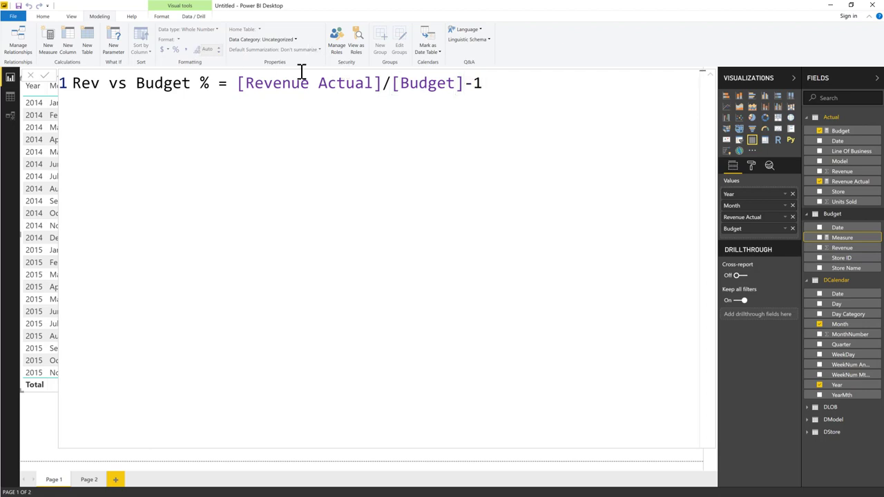
pyautogui.press('Return')
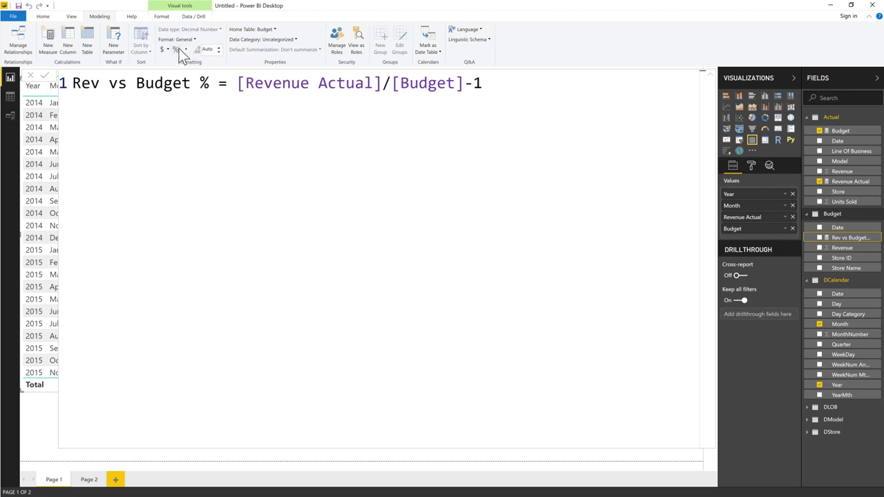
# Format Rev vs Budget % as a percentage and add it to the monthly revenue table visual.
pyautogui.click(175, 49)
pyautogui.click(436, 227)
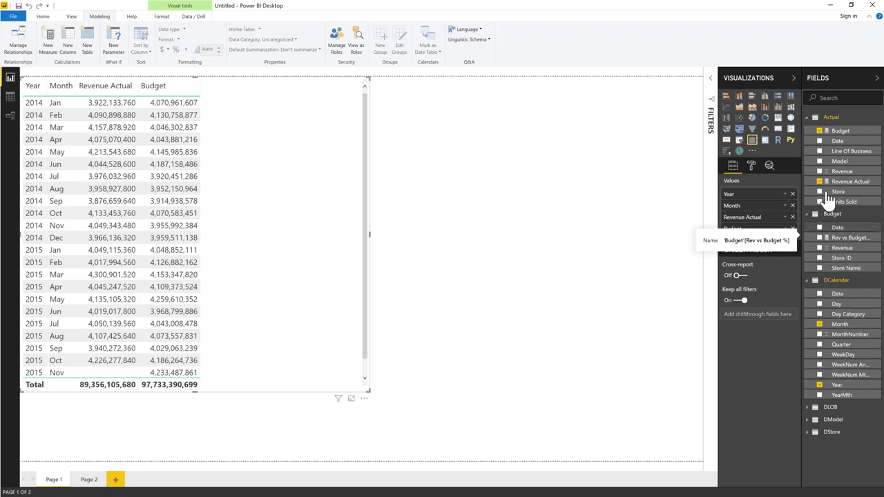
pyautogui.click(820, 238)
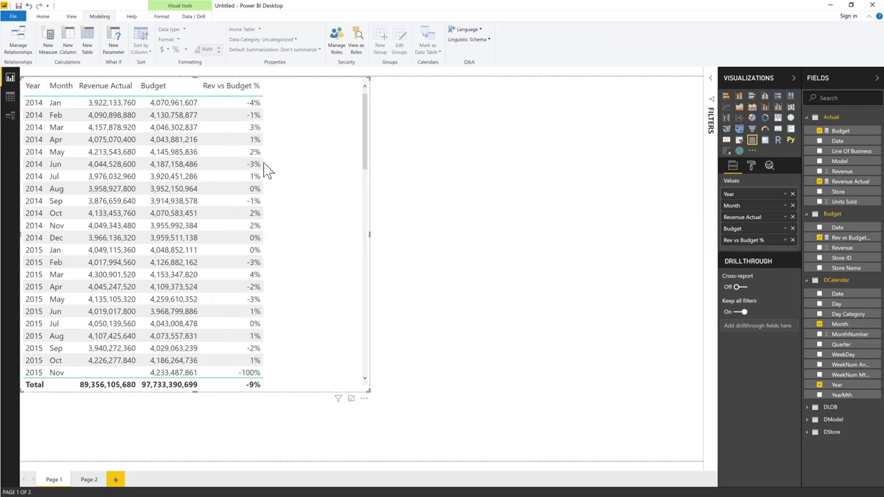
# Set the Rev vs Budget % measure to two decimal places.
pyautogui.click(857, 238)
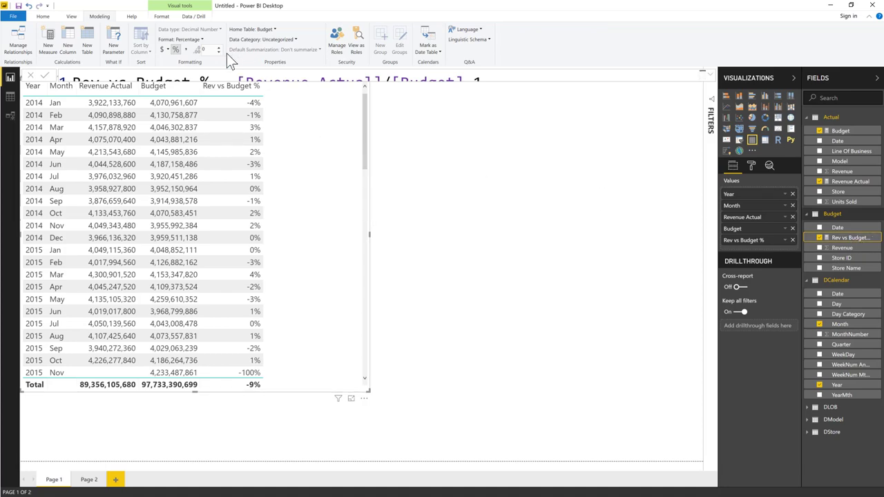
pyautogui.click(218, 48)
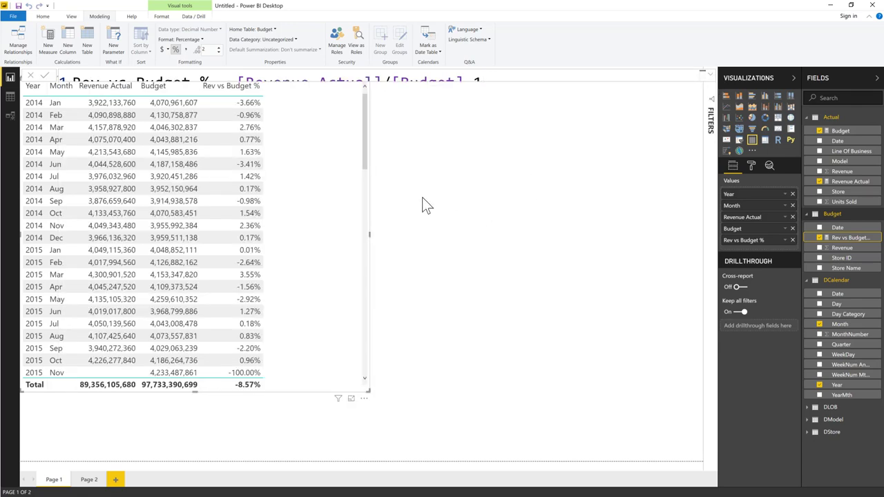
# Open the DCalendar query in the Power Query Editor.
pyautogui.click(425, 200)
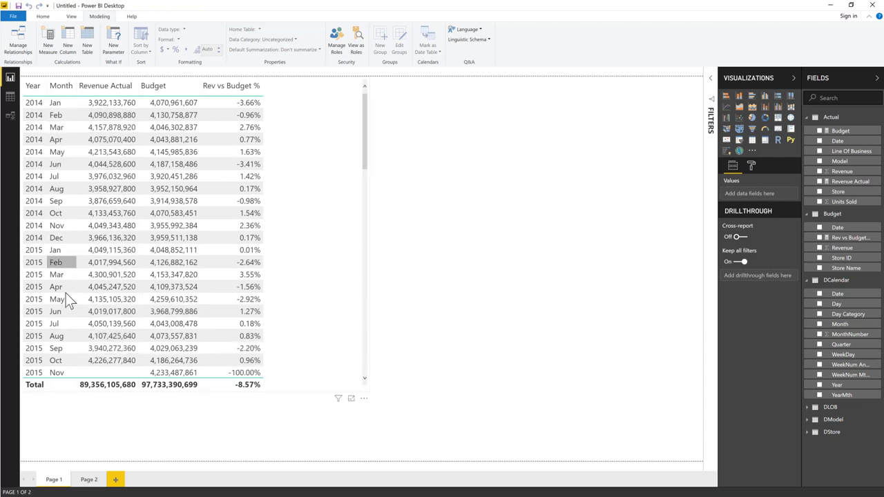
pyautogui.click(366, 380)
pyautogui.moveTo(365, 380); pyautogui.dragTo(365, 380)
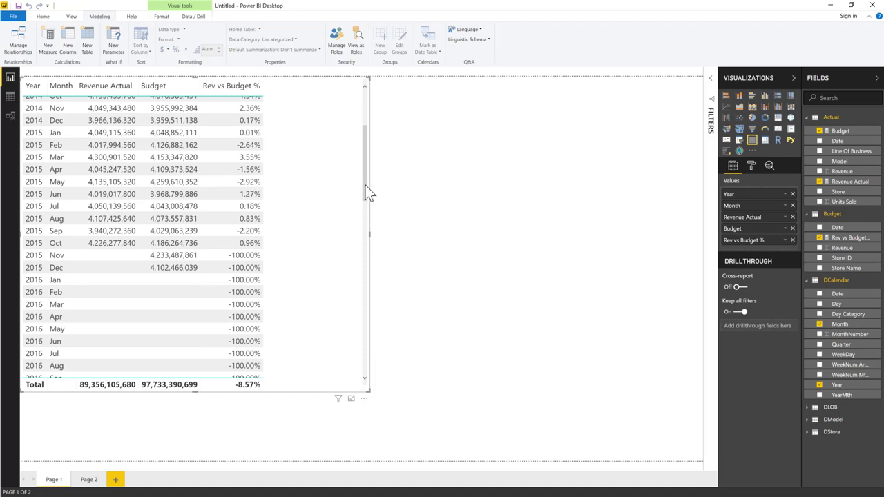
pyautogui.moveTo(365, 185); pyautogui.dragTo(370, 207)
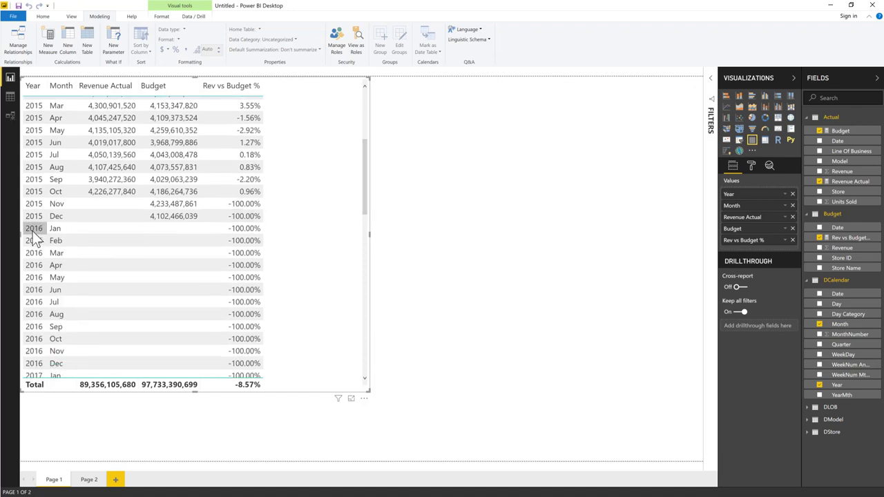
pyautogui.moveTo(365, 211); pyautogui.dragTo(364, 184)
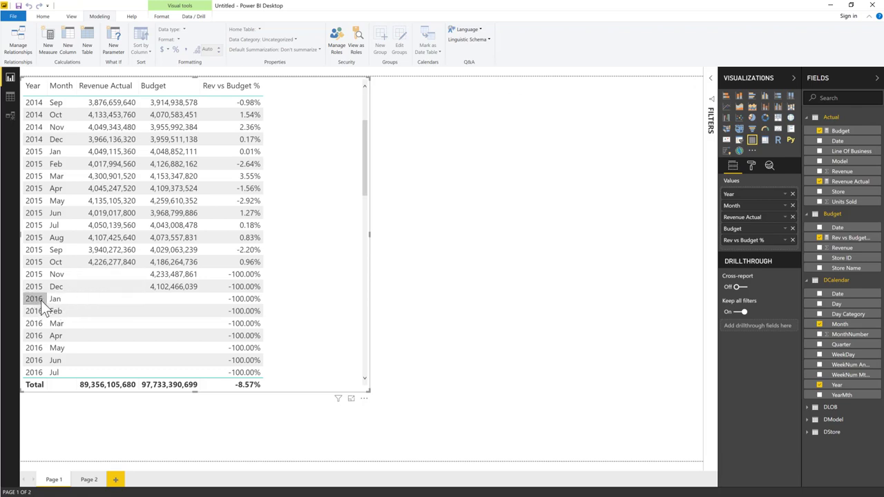
pyautogui.click(43, 16)
pyautogui.click(84, 52)
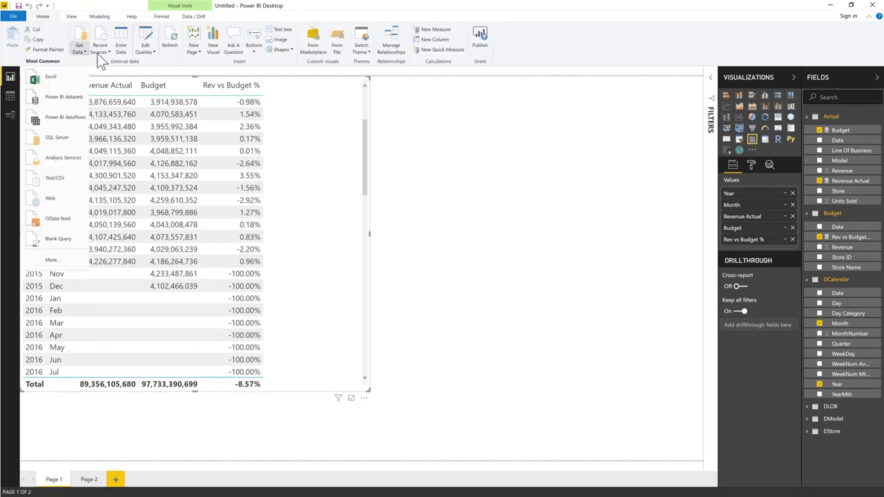
pyautogui.click(147, 51)
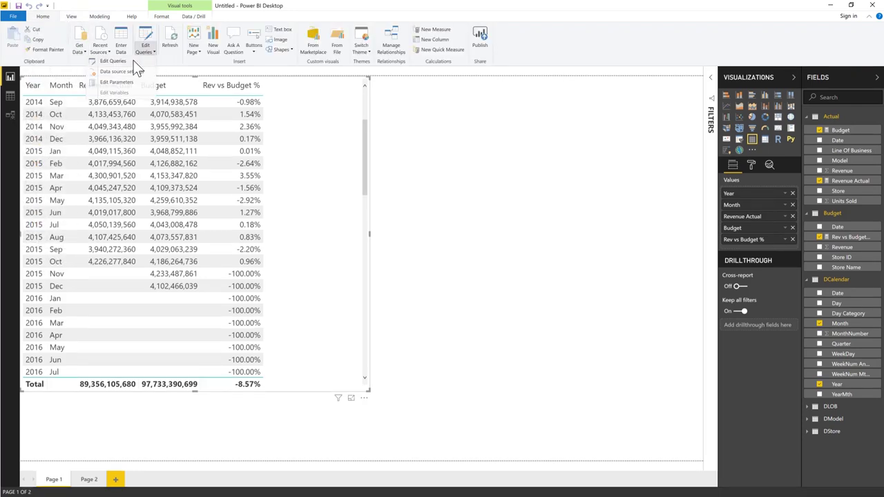
pyautogui.click(135, 61)
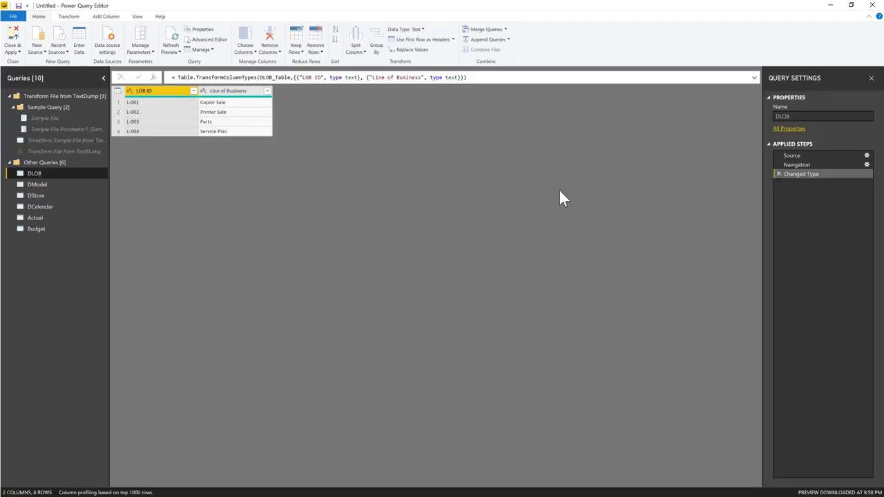
pyautogui.click(50, 205)
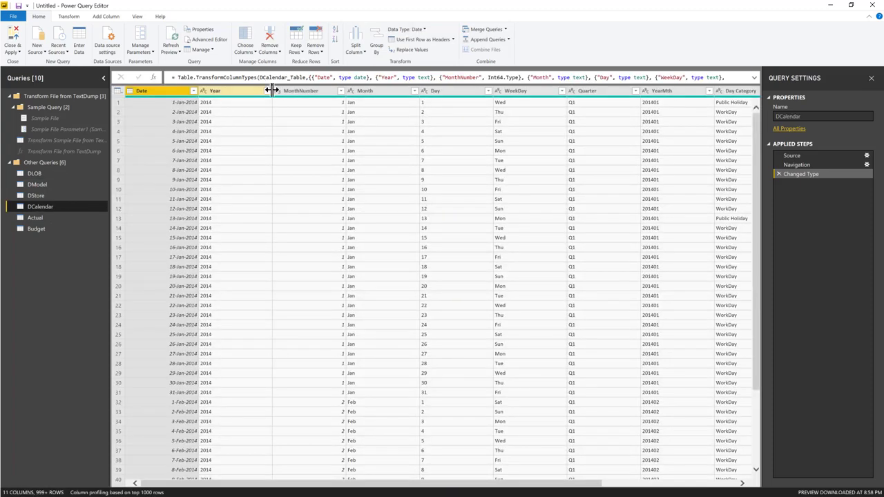
# Filter the DCalendar Year column to keep only 2014 and 2015, and apply the query changes to the report.
pyautogui.click(267, 90)
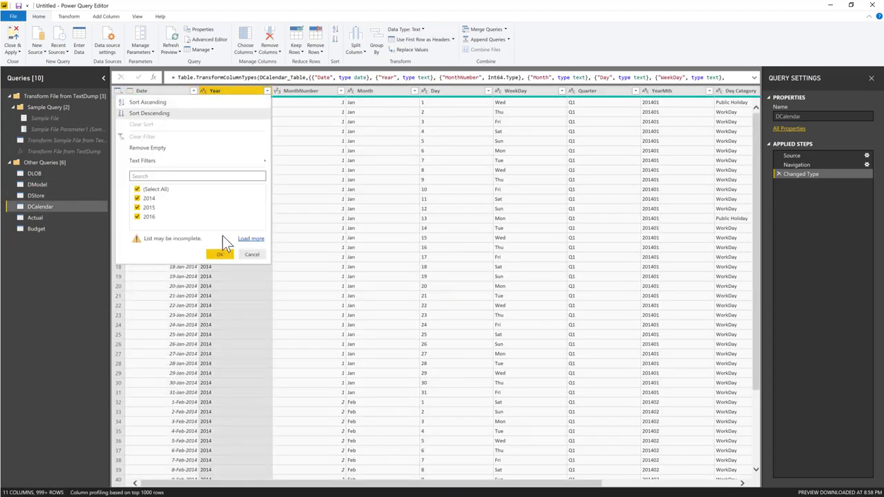
pyautogui.click(250, 239)
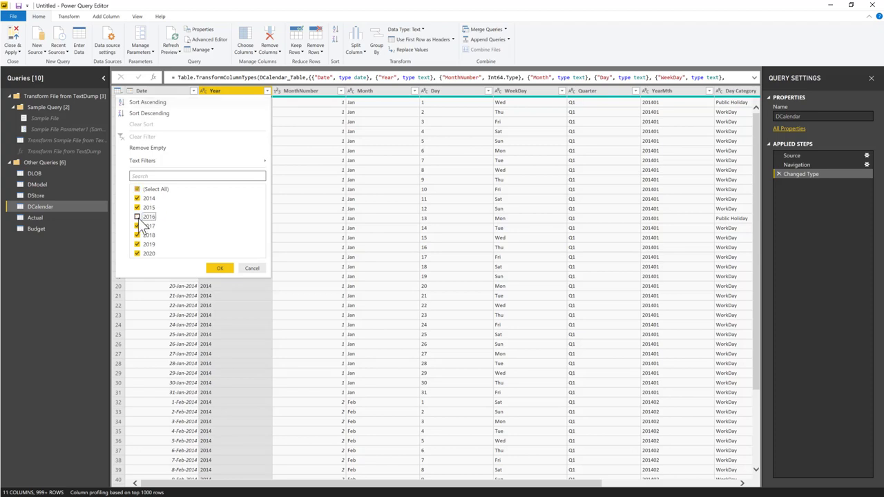
pyautogui.click(137, 216)
pyautogui.click(136, 226)
pyautogui.click(138, 235)
pyautogui.click(220, 269)
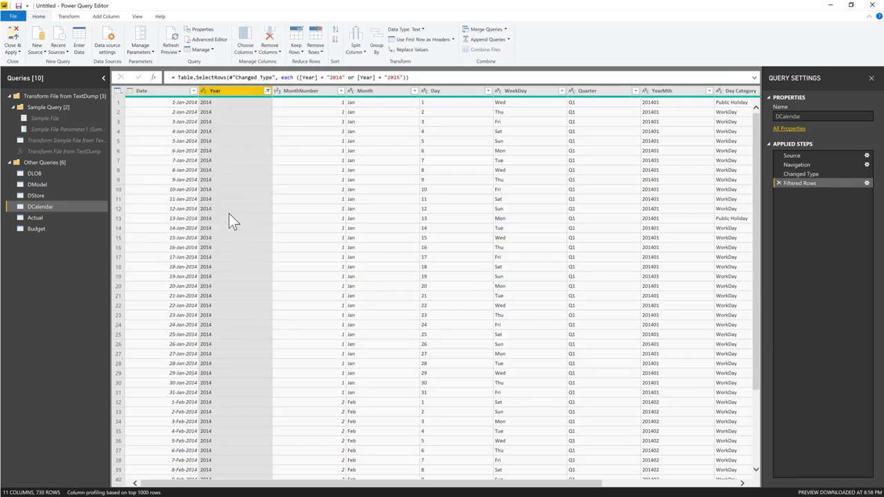
pyautogui.click(15, 50)
pyautogui.click(19, 62)
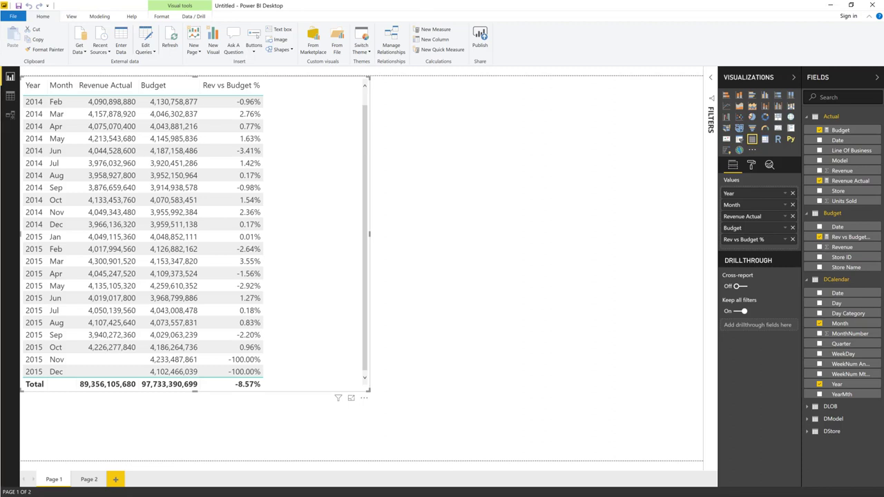
# Switch to File Explorer and open the folder PBIExerciseFiles > Data > Sales Data > Actual > ITDownloads > Text.
pyautogui.press('super+e')
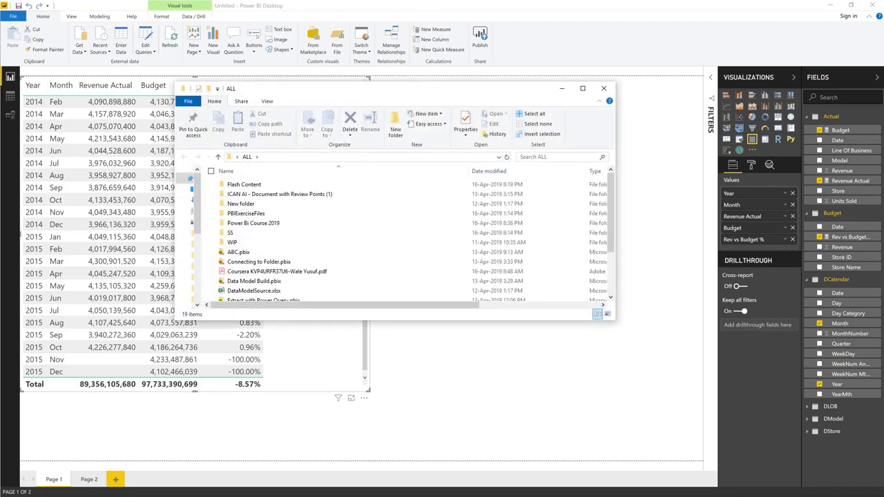
pyautogui.click(263, 215)
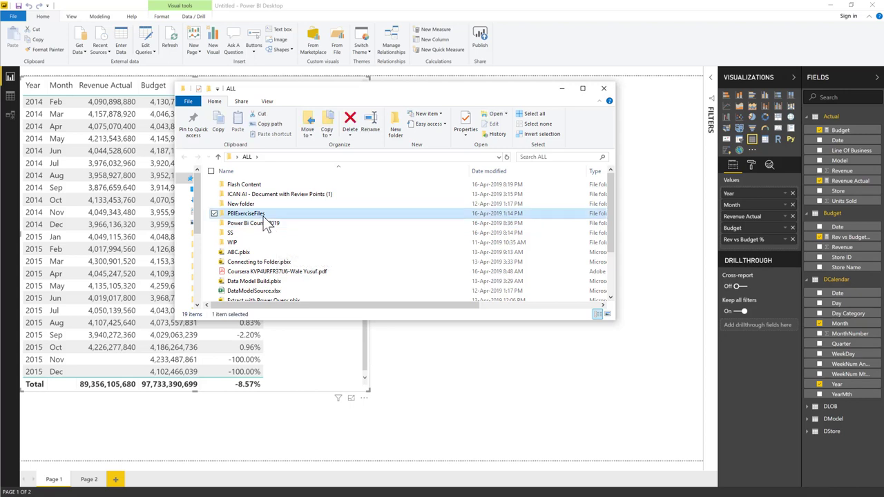
pyautogui.doubleClick(261, 214)
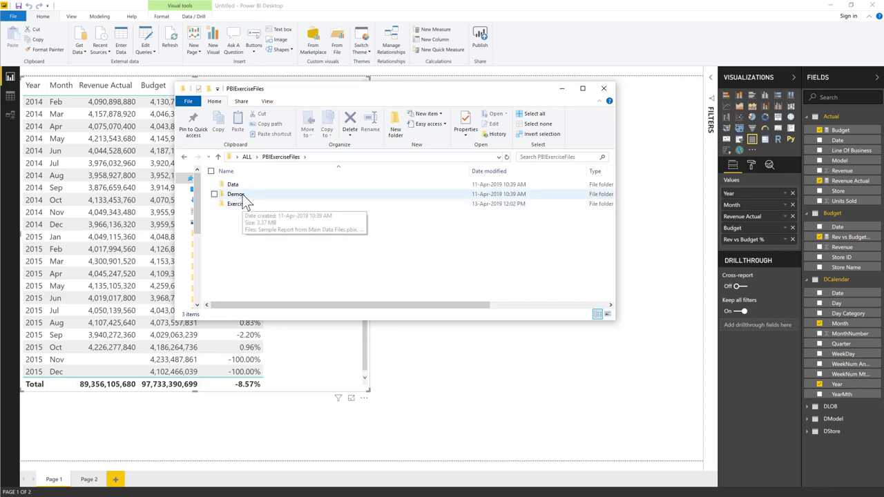
pyautogui.doubleClick(236, 185)
pyautogui.doubleClick(254, 196)
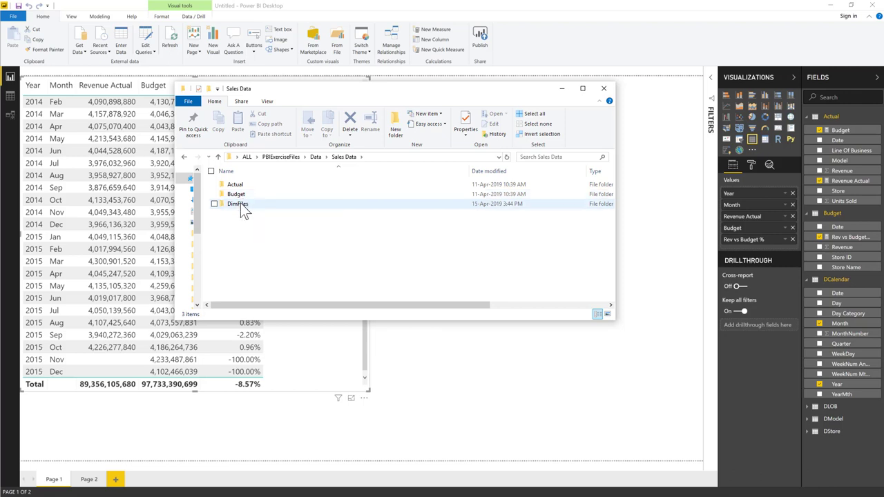
pyautogui.doubleClick(240, 186)
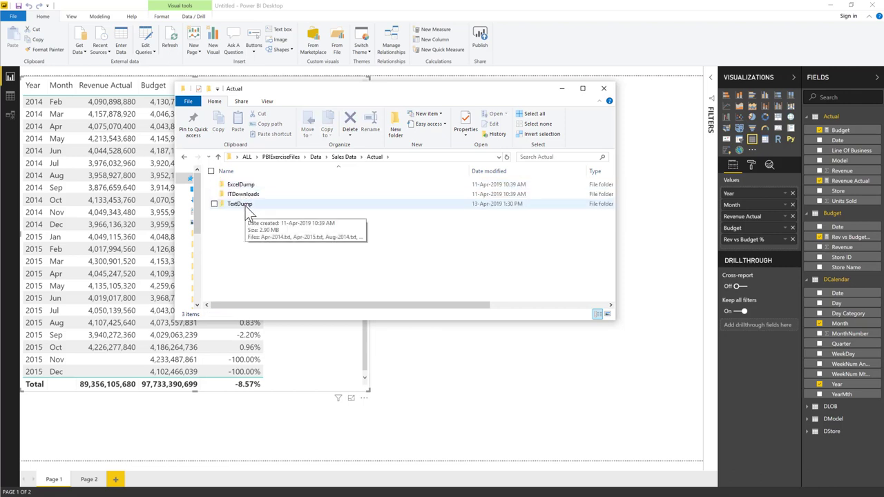
pyautogui.doubleClick(247, 195)
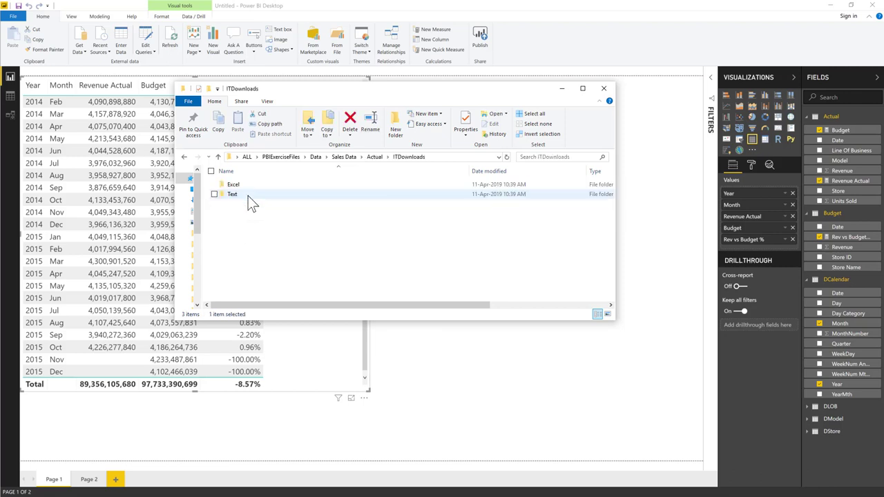
pyautogui.doubleClick(233, 193)
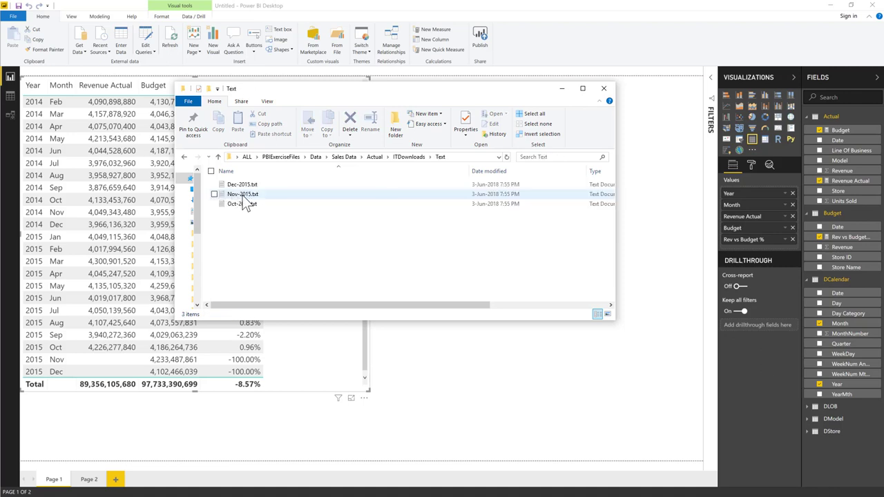
# Copy Nov-2015.txt and Dec-2015.txt into the TextDump folder under Actual.
pyautogui.click(245, 197)
pyautogui.keyDown('ctrl'); pyautogui.click(244, 184); pyautogui.keyUp('ctrl')
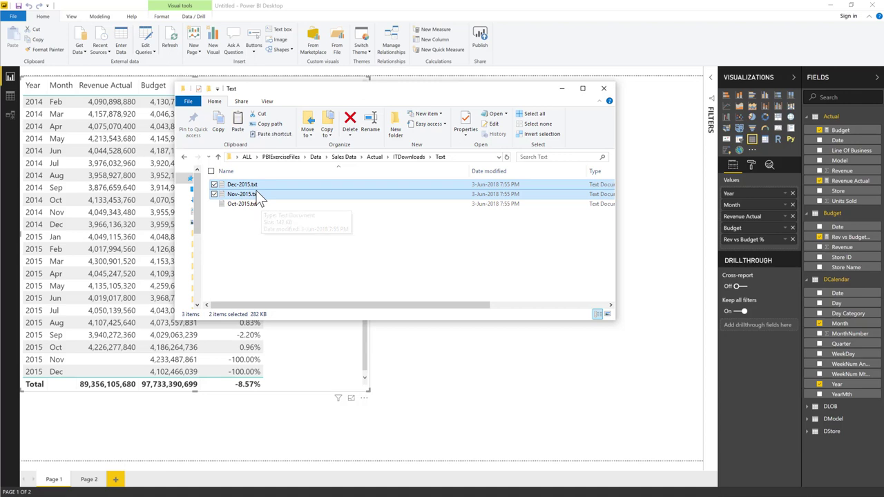
pyautogui.click(411, 157)
pyautogui.click(377, 157)
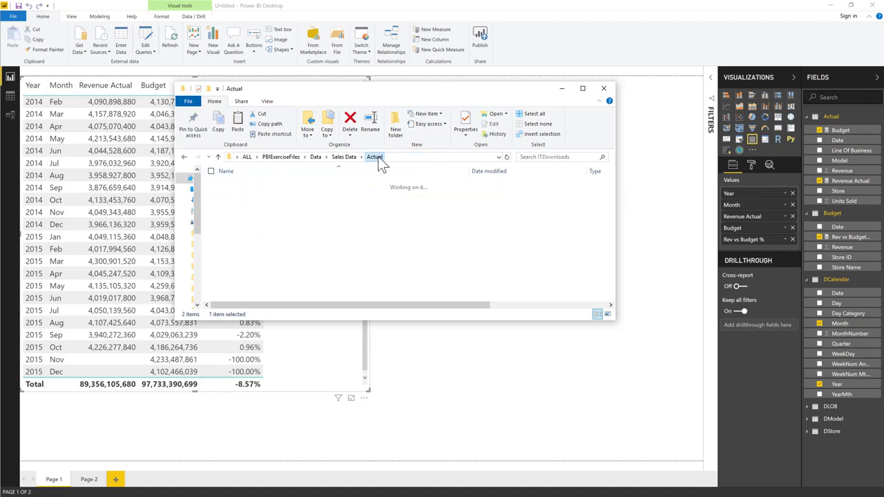
pyautogui.doubleClick(243, 203)
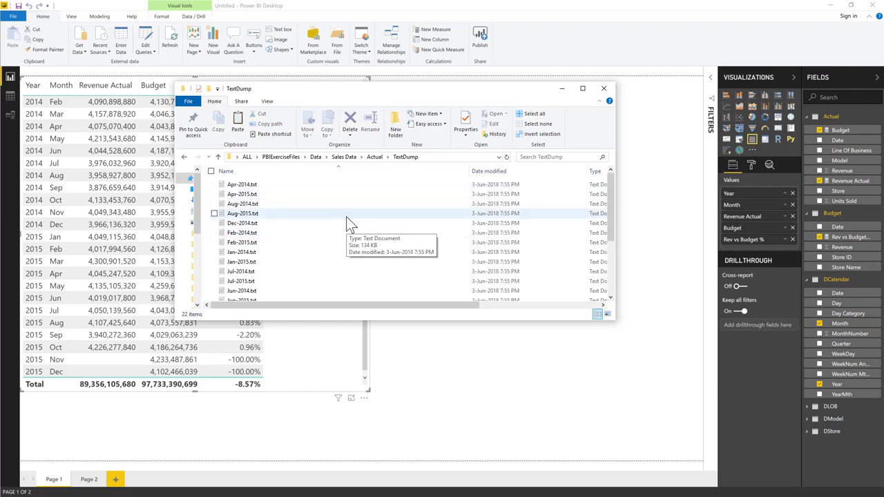
pyautogui.hotkey('ctrl', 'v')
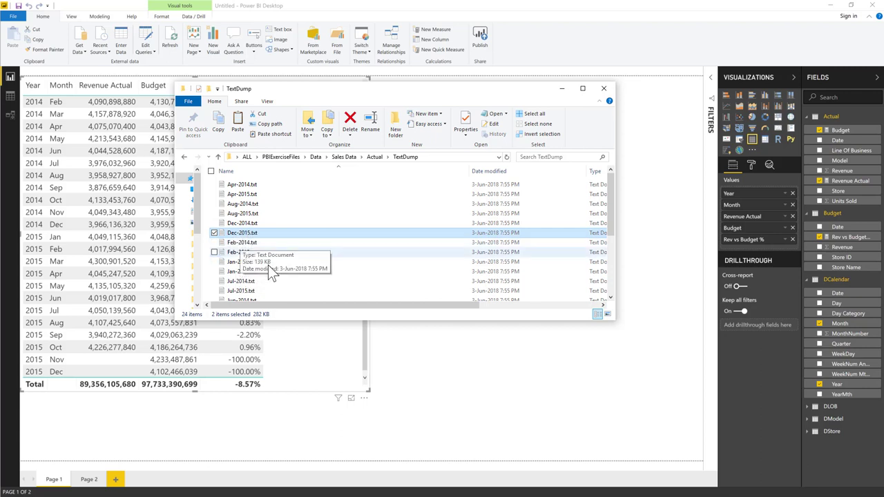
# Switch back to Power BI Desktop and refresh the report data from its sources.
pyautogui.moveTo(612, 212); pyautogui.dragTo(614, 275)
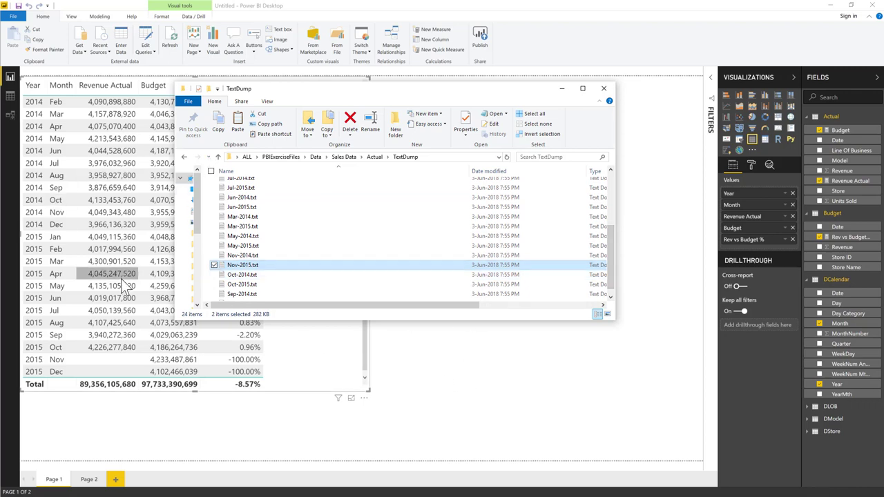
pyautogui.click(373, 366)
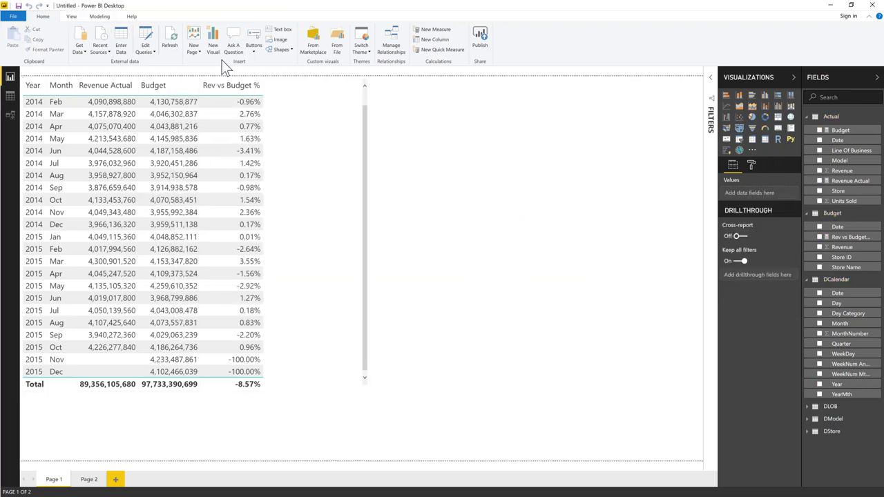
pyautogui.click(173, 39)
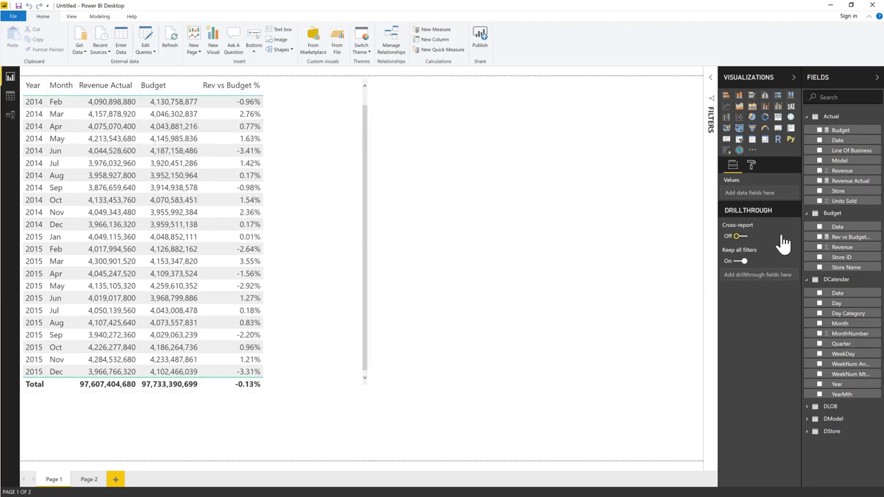
# Remove the Revenue Actual and Budget measures from the monthly table visual.
pyautogui.click(321, 228)
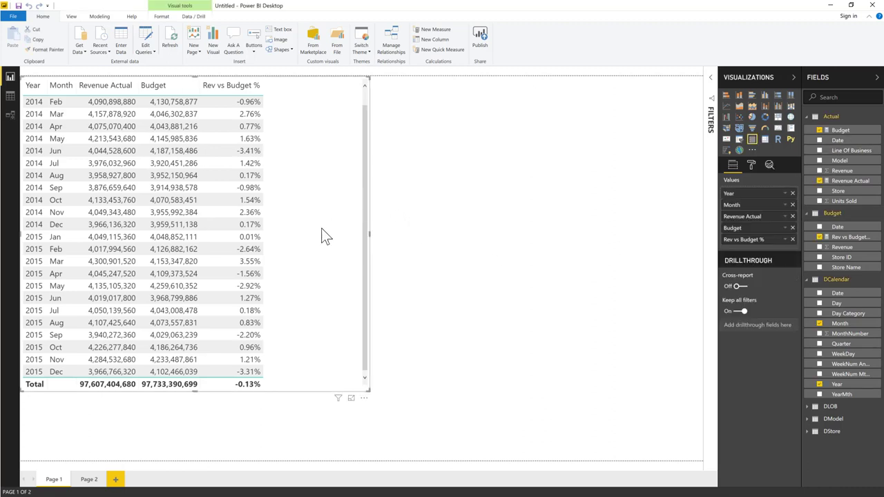
pyautogui.click(821, 181)
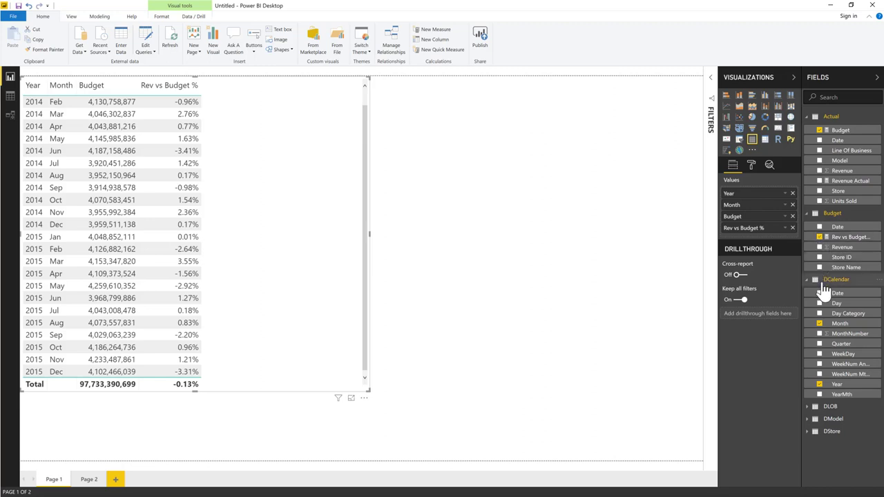
pyautogui.click(820, 130)
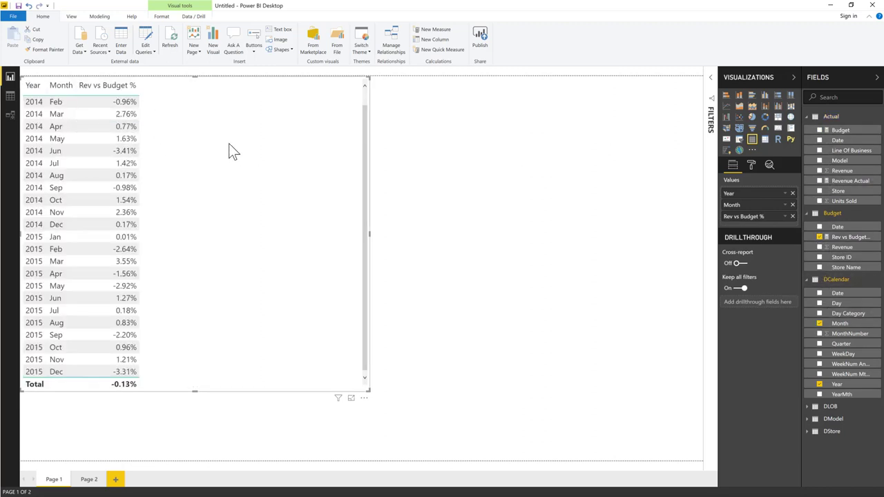
pyautogui.scroll(1, 367, 92)
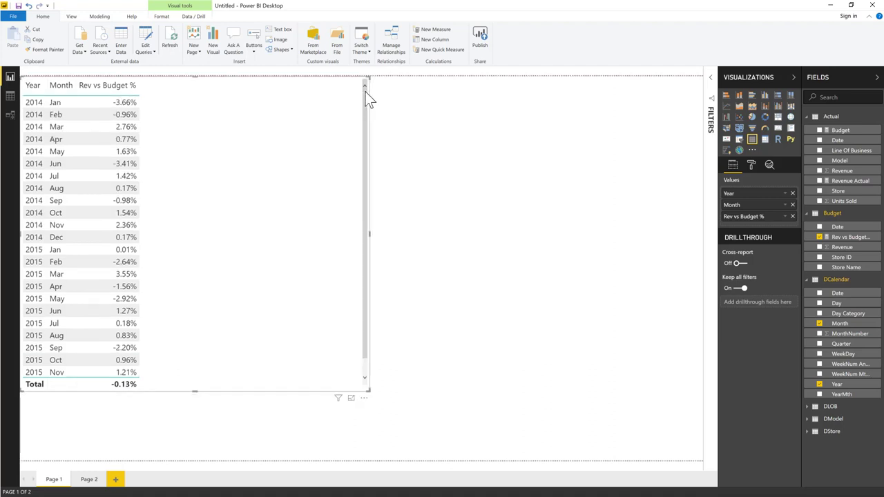
# Convert the monthly Rev vs Budget % table to a line chart and enlarge it slightly.
pyautogui.click(726, 107)
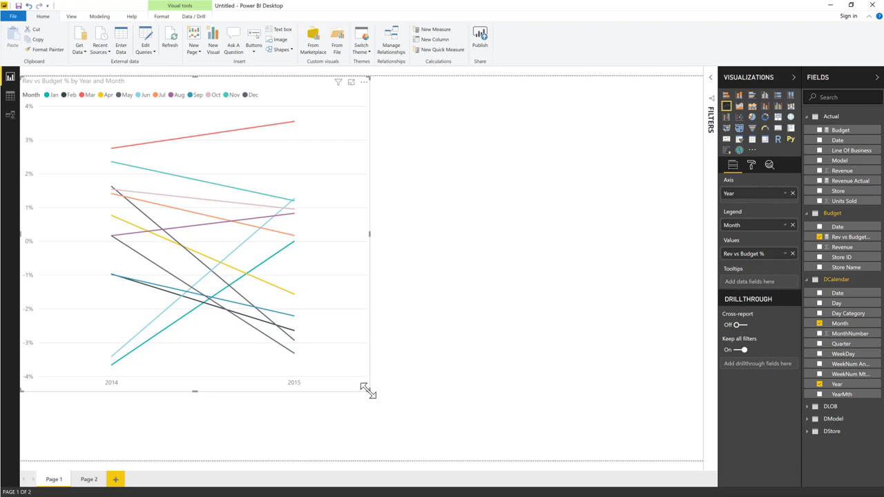
pyautogui.moveTo(381, 409); pyautogui.dragTo(398, 438)
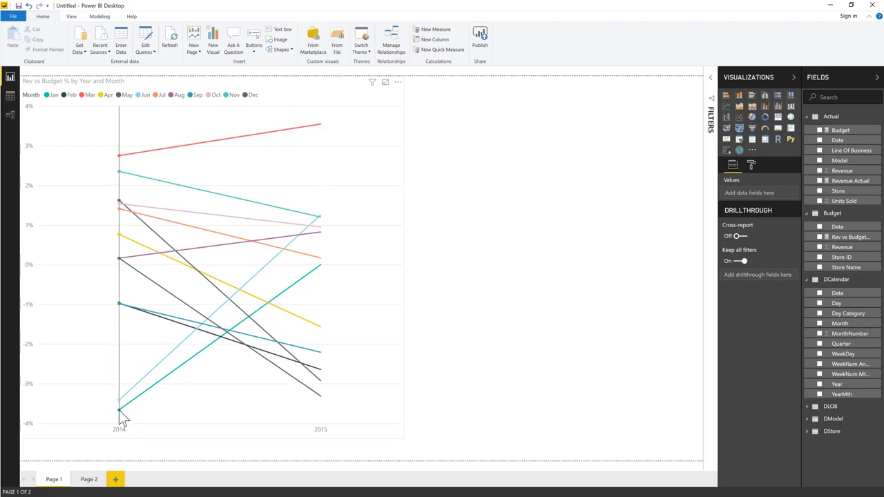
pyautogui.moveTo(118, 411)
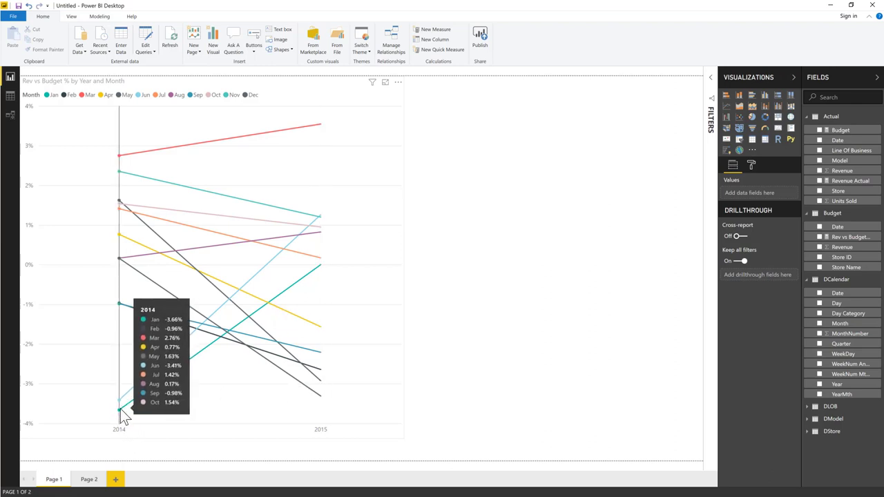
pyautogui.moveTo(321, 266)
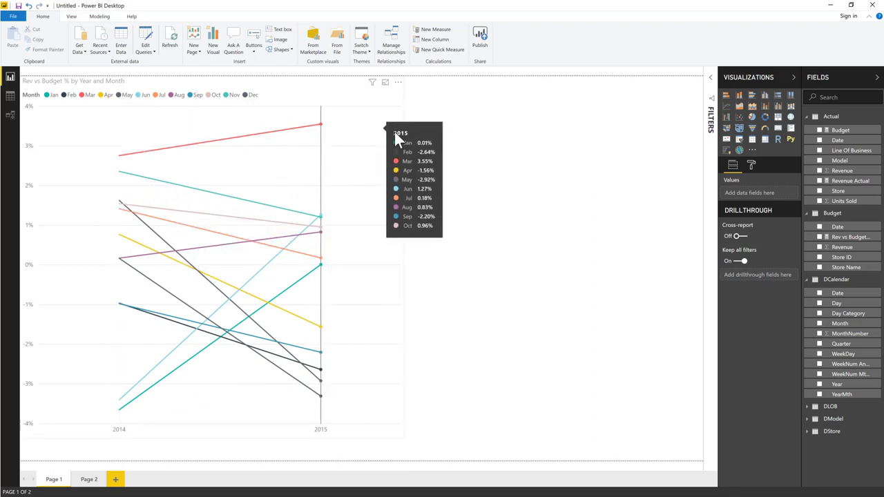
pyautogui.click(363, 171)
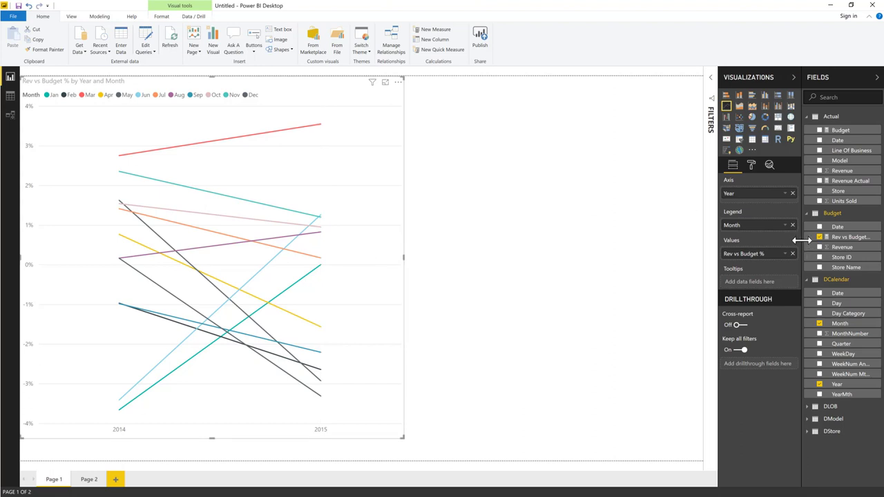
# Move Month from the legend to the axis below Year, expand the line chart to month level, and widen it.
pyautogui.moveTo(741, 233); pyautogui.dragTo(733, 205)
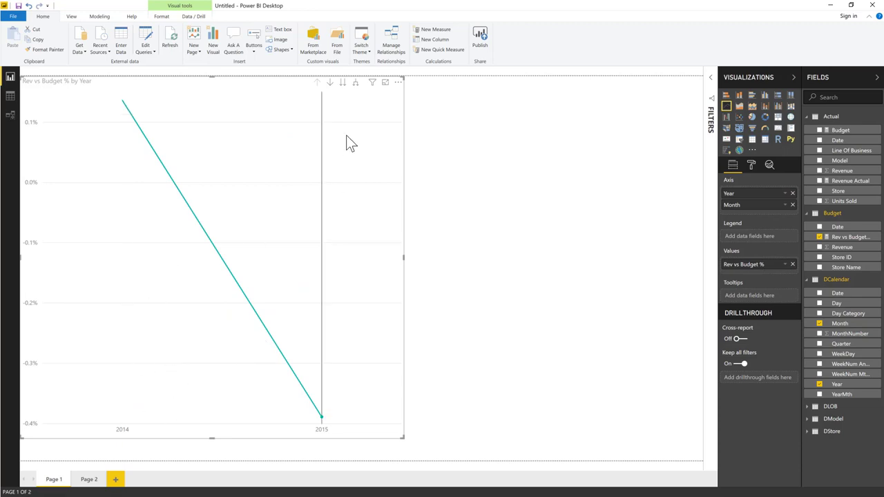
pyautogui.click(355, 83)
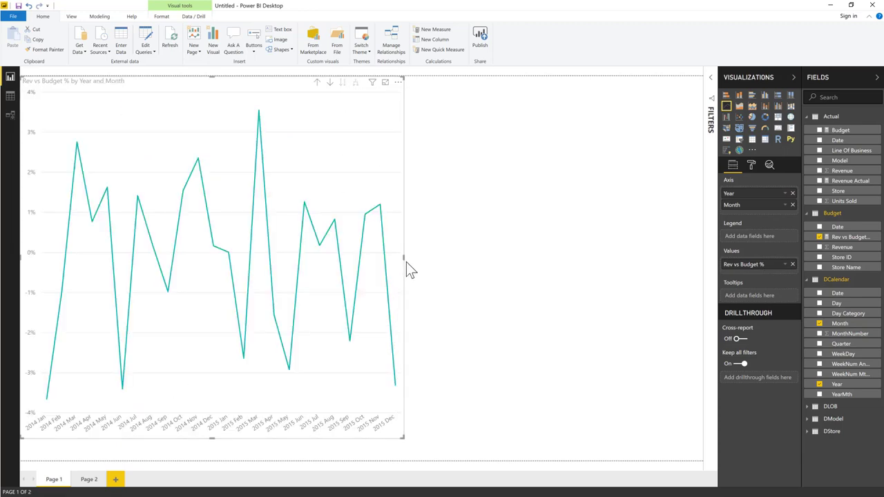
pyautogui.moveTo(406, 262); pyautogui.dragTo(529, 249)
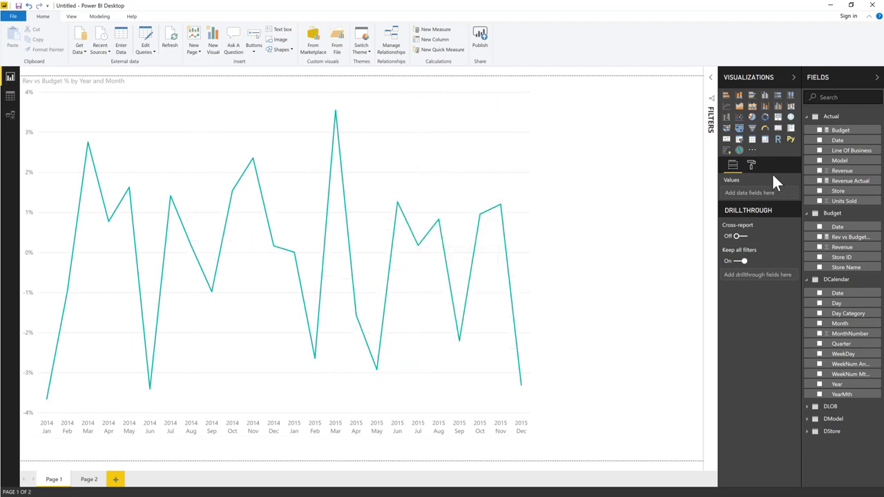
# Add a treemap of Revenue Actual grouped by the DStore Region field beside the line chart.
pyautogui.click(810, 116)
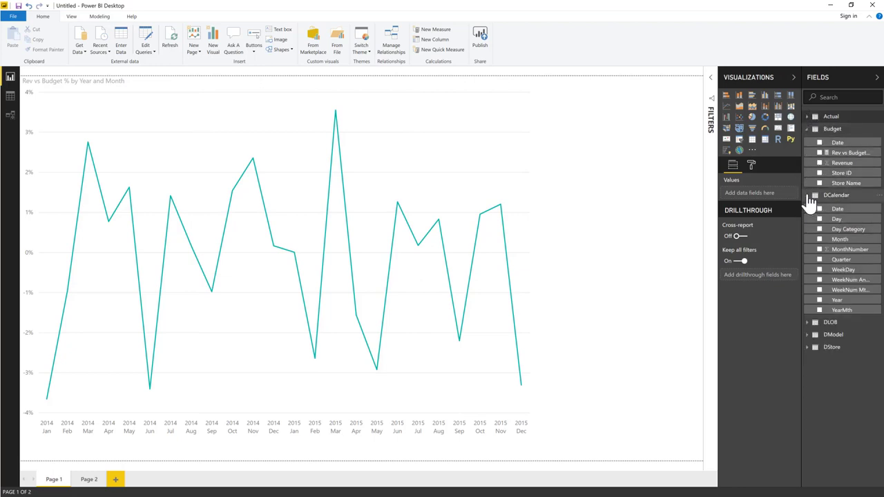
pyautogui.click(809, 196)
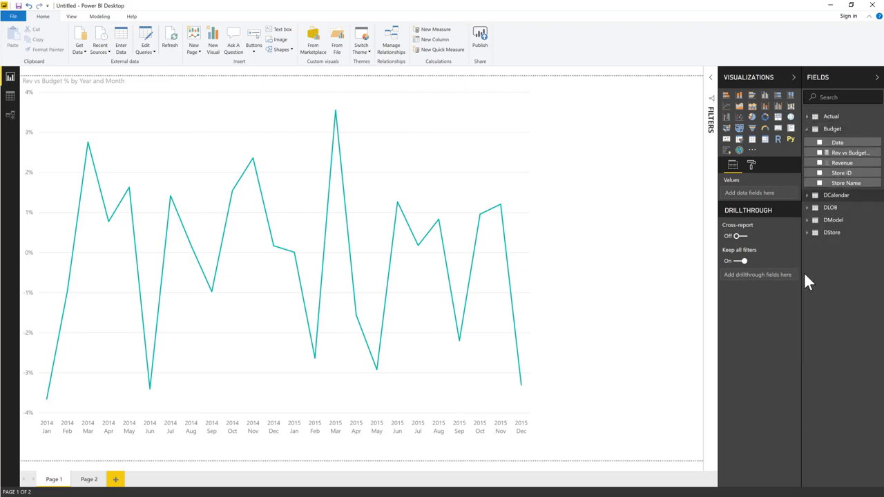
pyautogui.click(808, 208)
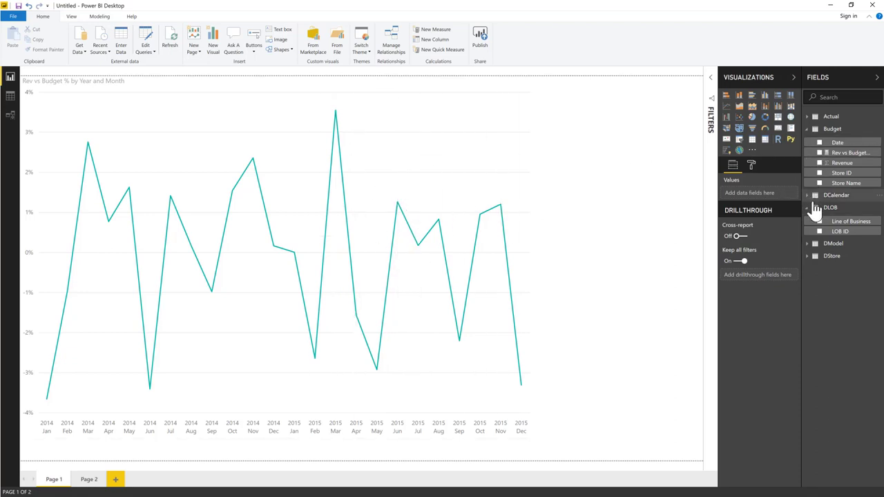
pyautogui.click(809, 255)
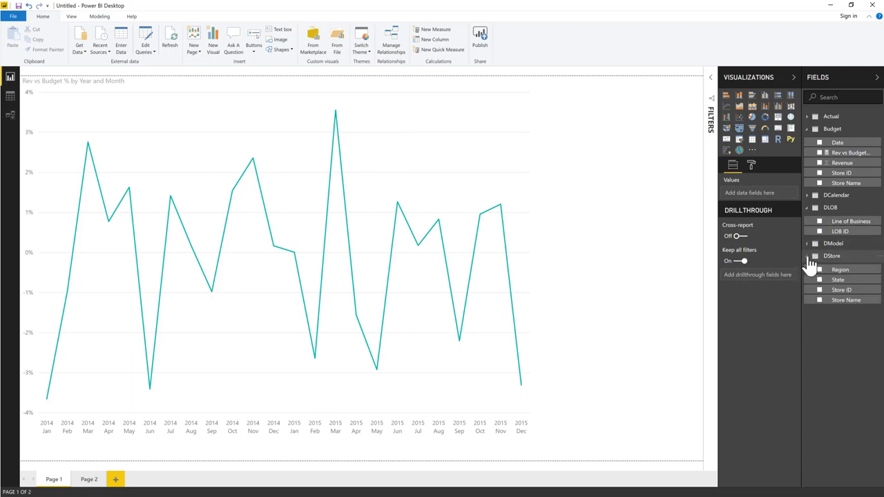
pyautogui.click(808, 257)
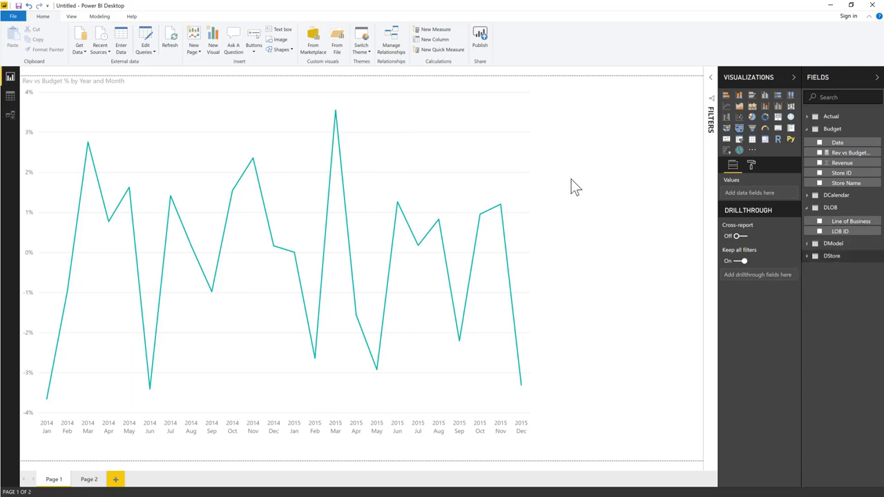
pyautogui.click(777, 117)
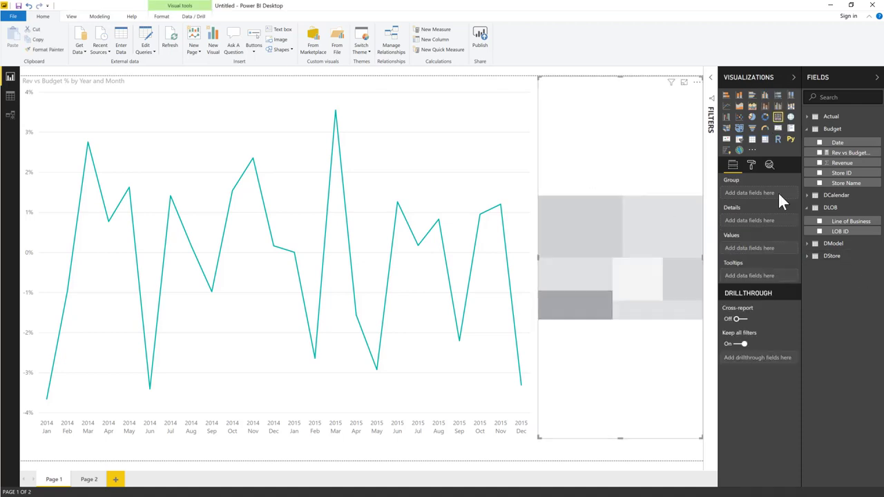
pyautogui.click(808, 258)
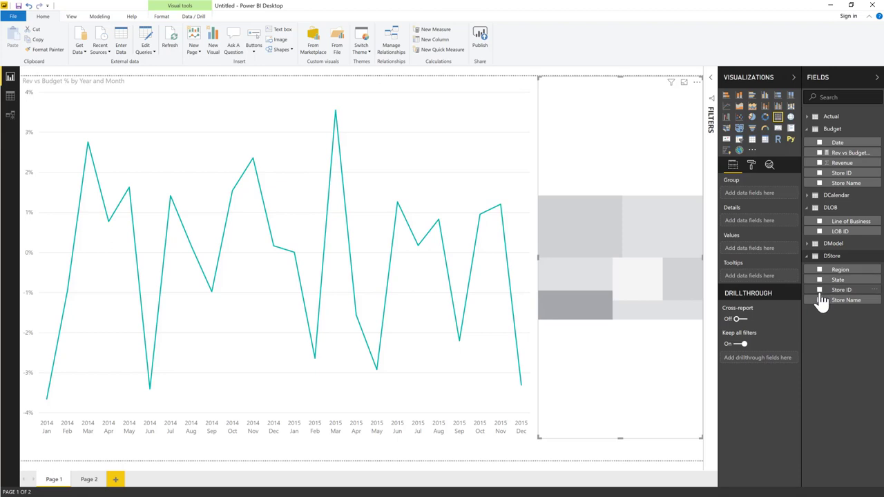
pyautogui.click(820, 271)
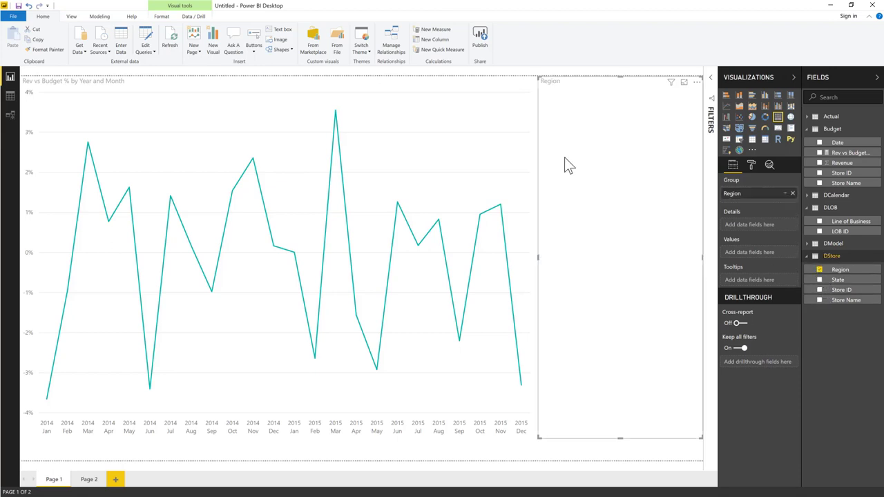
pyautogui.click(811, 116)
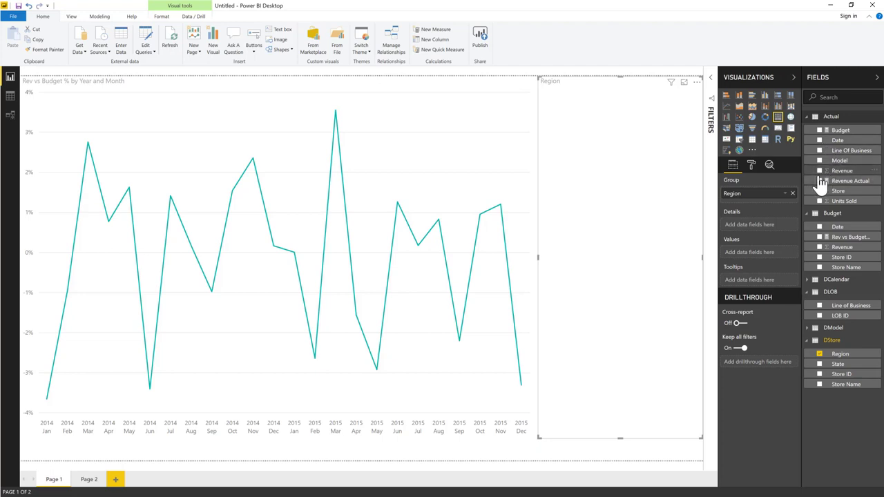
pyautogui.click(820, 181)
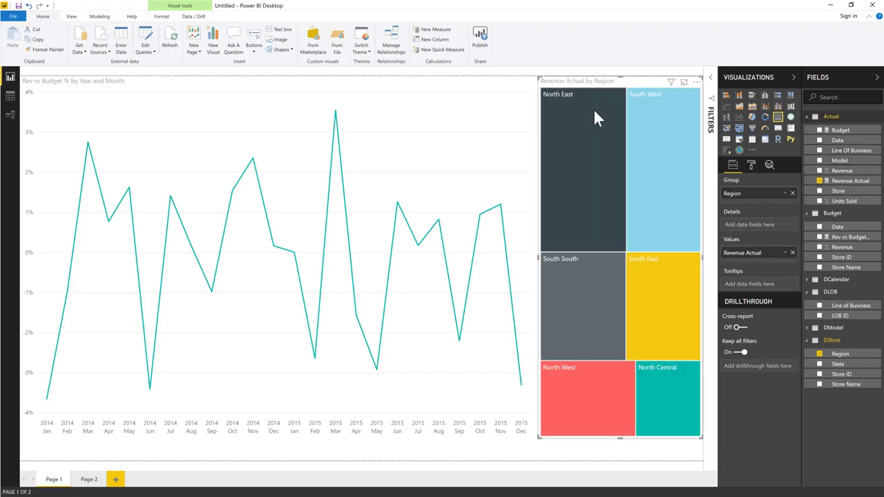
# Cross-filter the Rev vs Budget % line chart by each treemap region in turn, ending on North East, to compare the monthly trends.
pyautogui.click(575, 136)
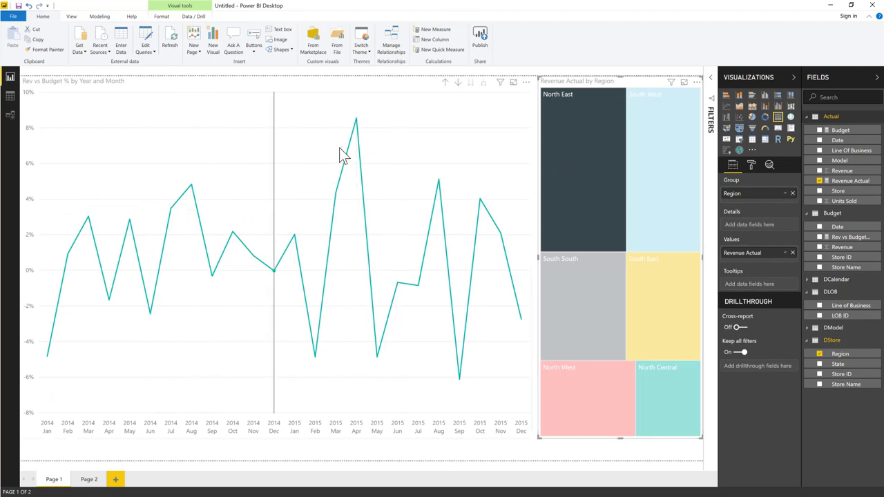
pyautogui.click(641, 159)
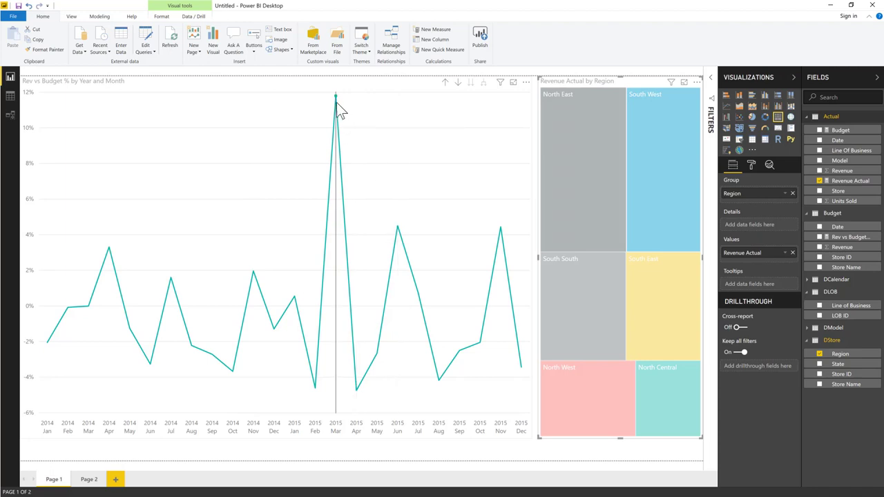
pyautogui.moveTo(335, 97)
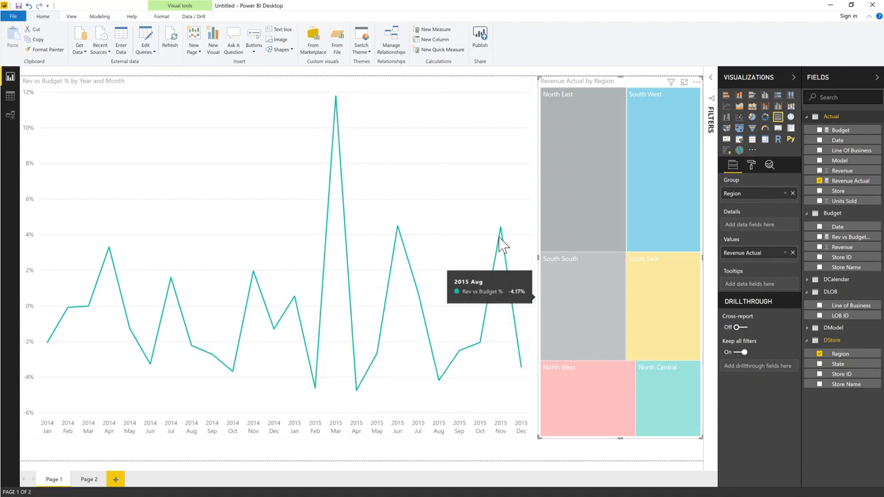
pyautogui.click(590, 185)
pyautogui.click(665, 195)
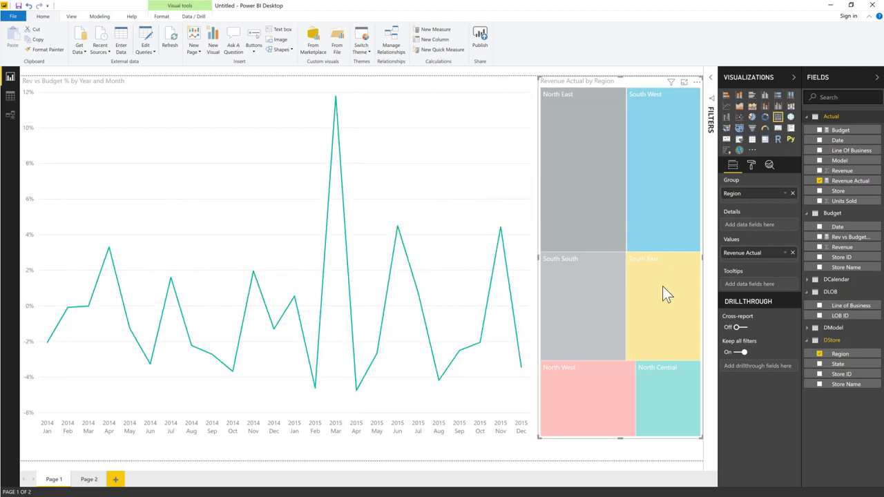
pyautogui.click(662, 286)
pyautogui.click(588, 307)
pyautogui.click(608, 409)
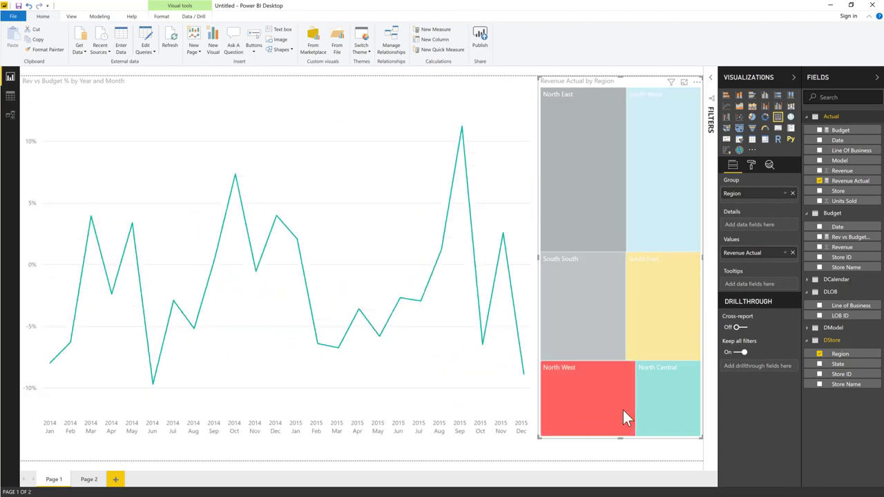
pyautogui.click(670, 405)
pyautogui.click(631, 161)
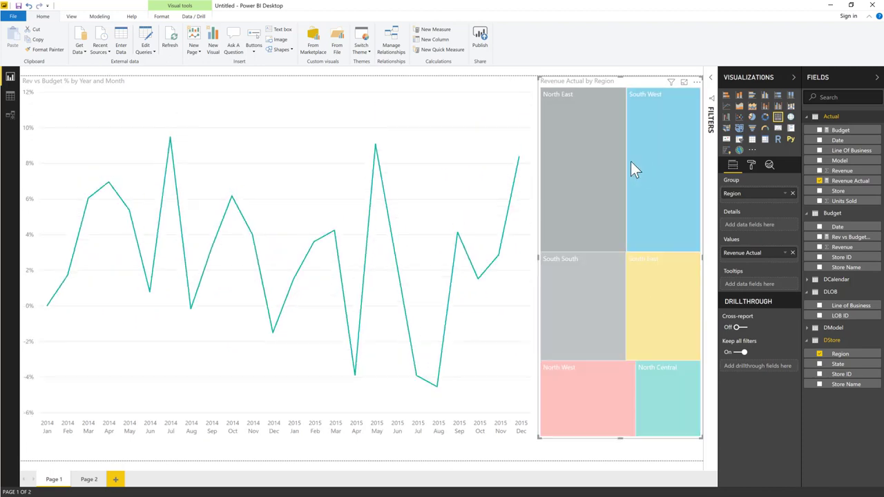
pyautogui.click(589, 145)
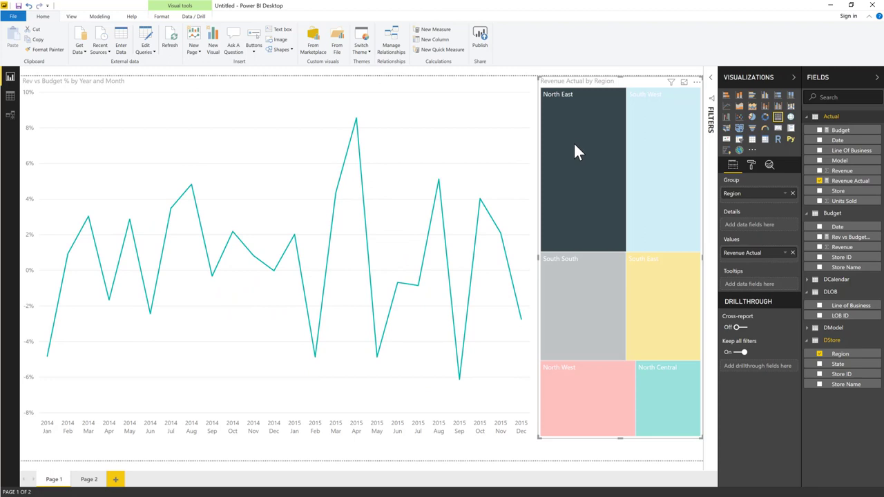